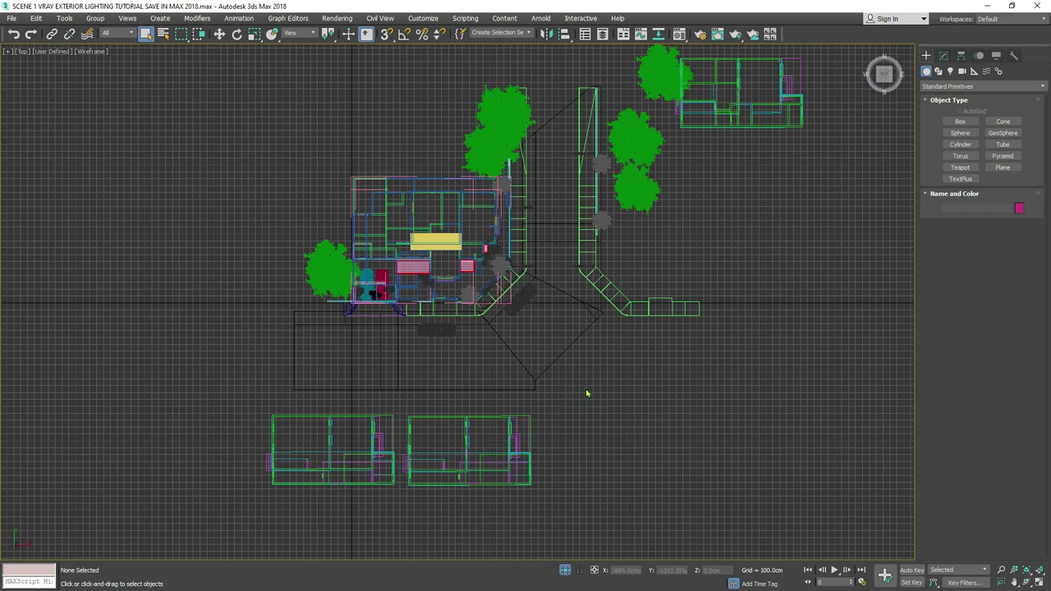
Create a VRay physical camera in the Top view, south of the house and aimed at it.
left_click(926, 114)
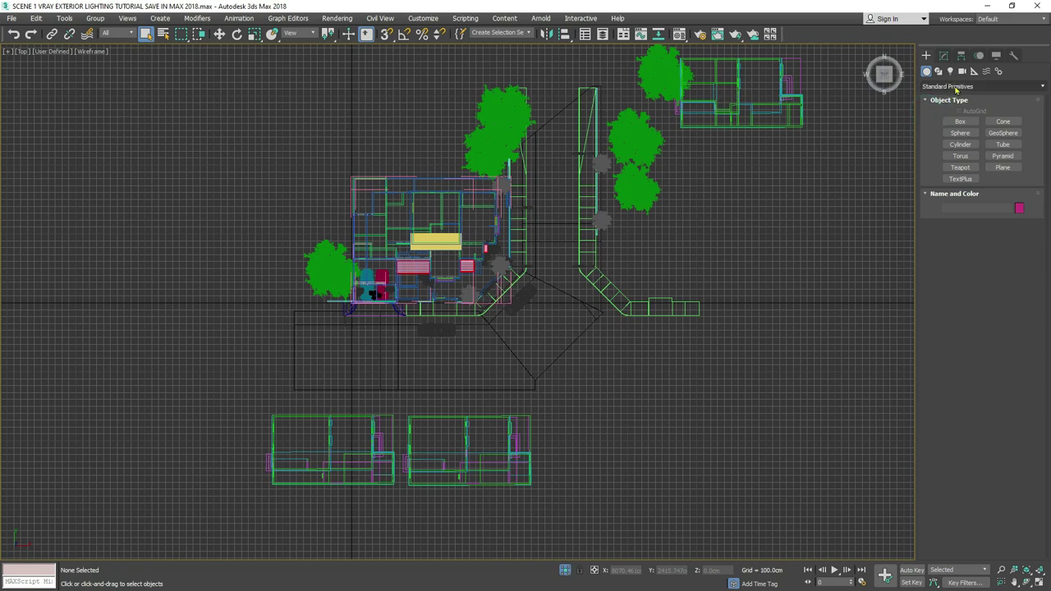
left_click(962, 72)
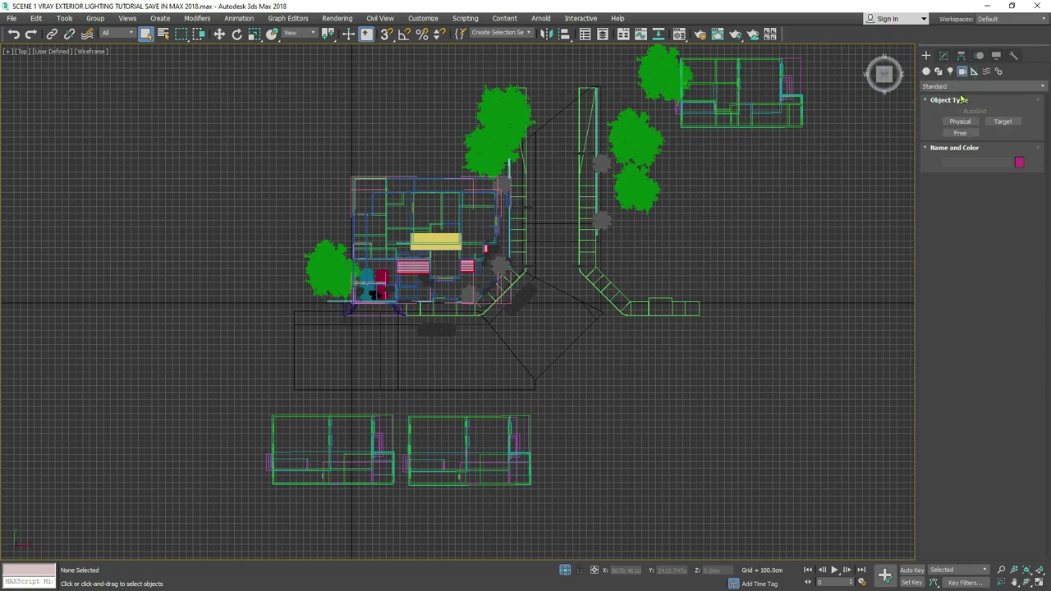
left_click(956, 86)
left_click(946, 115)
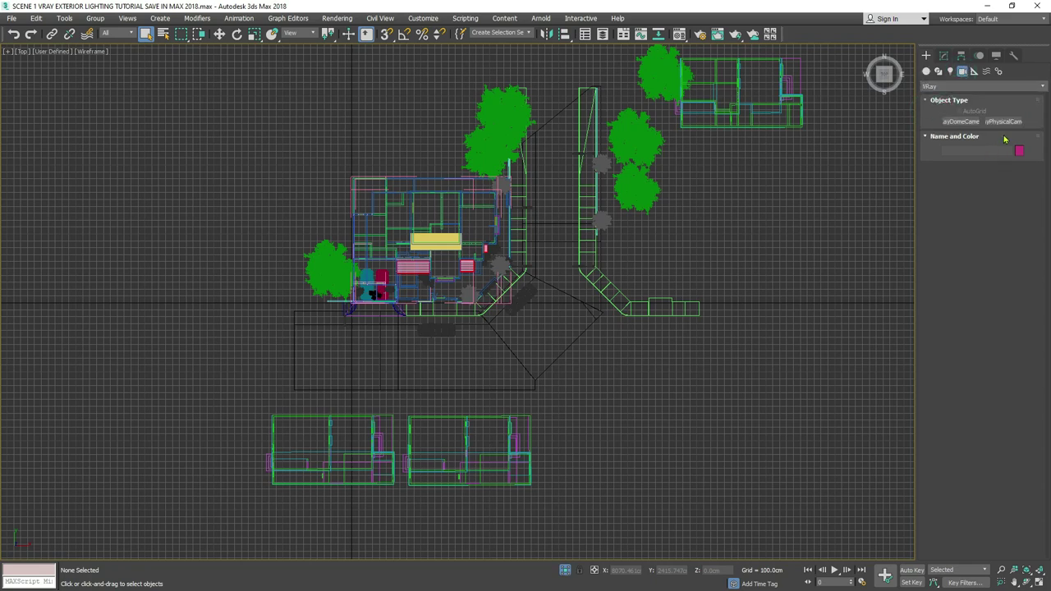
left_click(1003, 122)
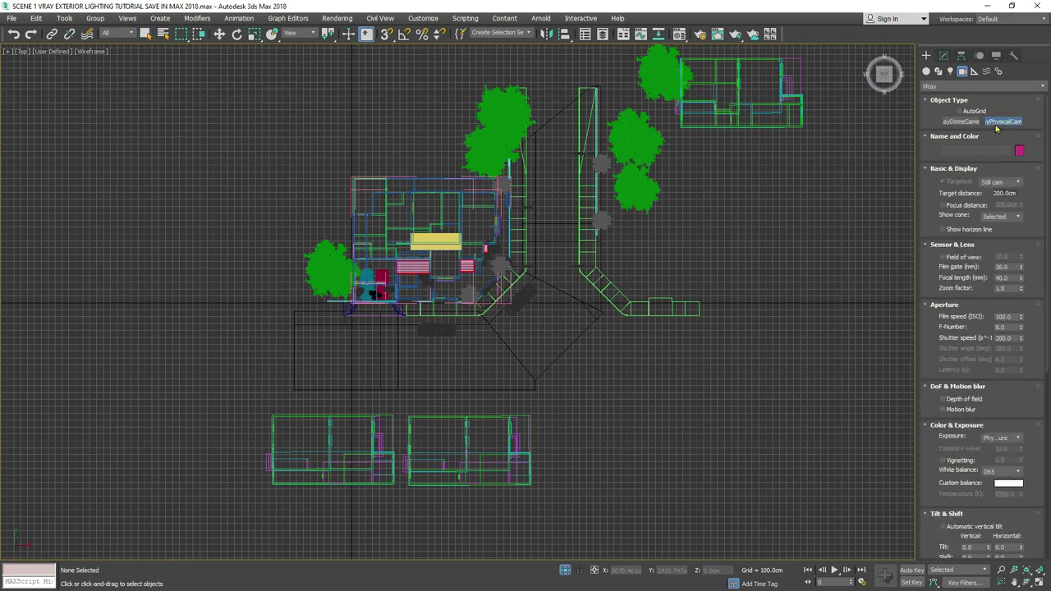
left_click_drag(545, 431, 397, 317)
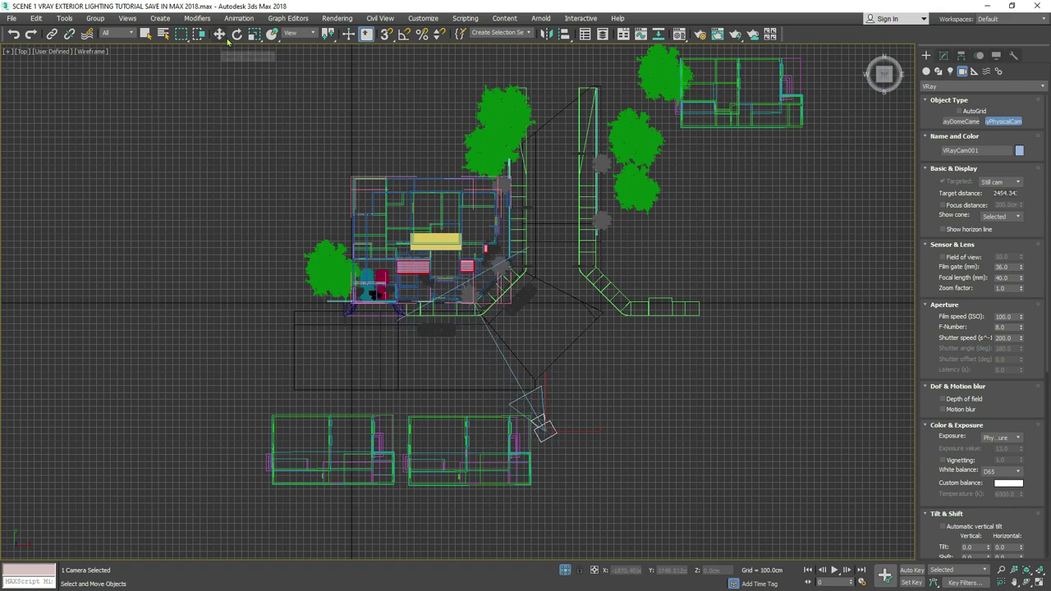
Maximize the Perspective view, look through VRayCam001, and pan to frame the house corner.
left_click(943, 55)
key("alt+w")
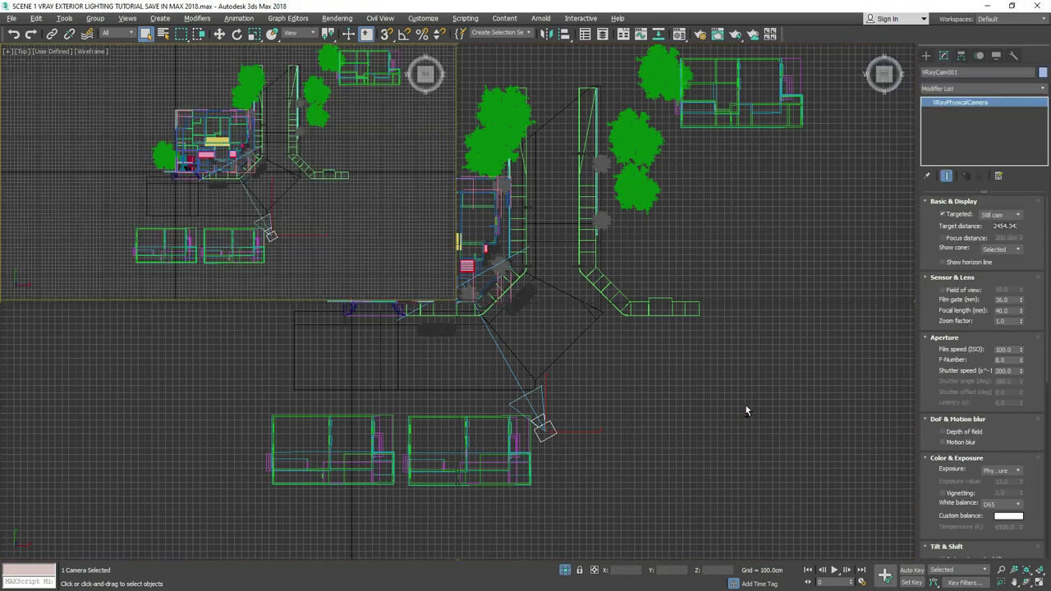
key("alt+w")
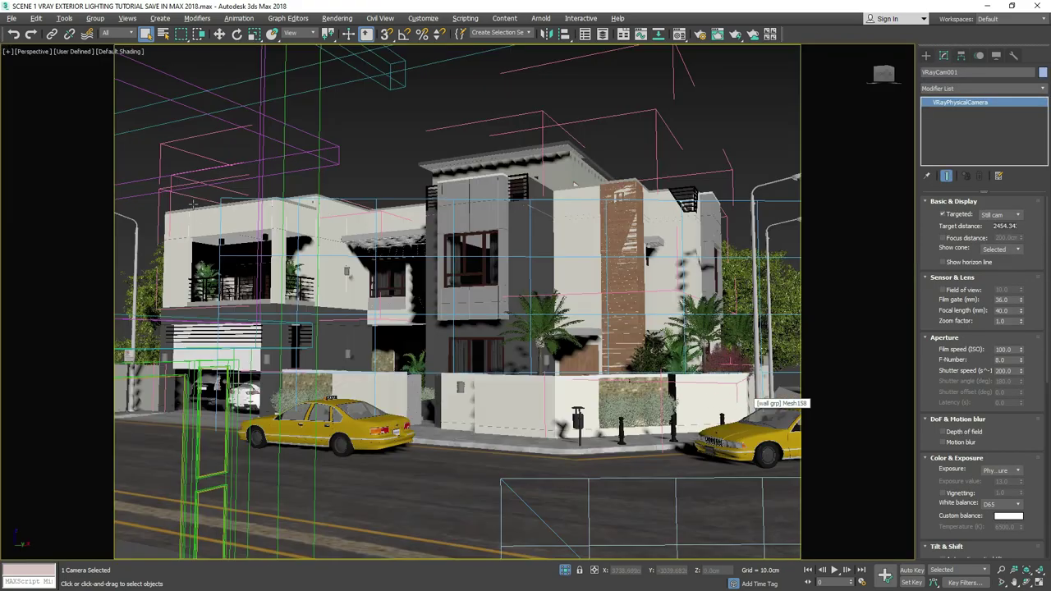
left_click(33, 52)
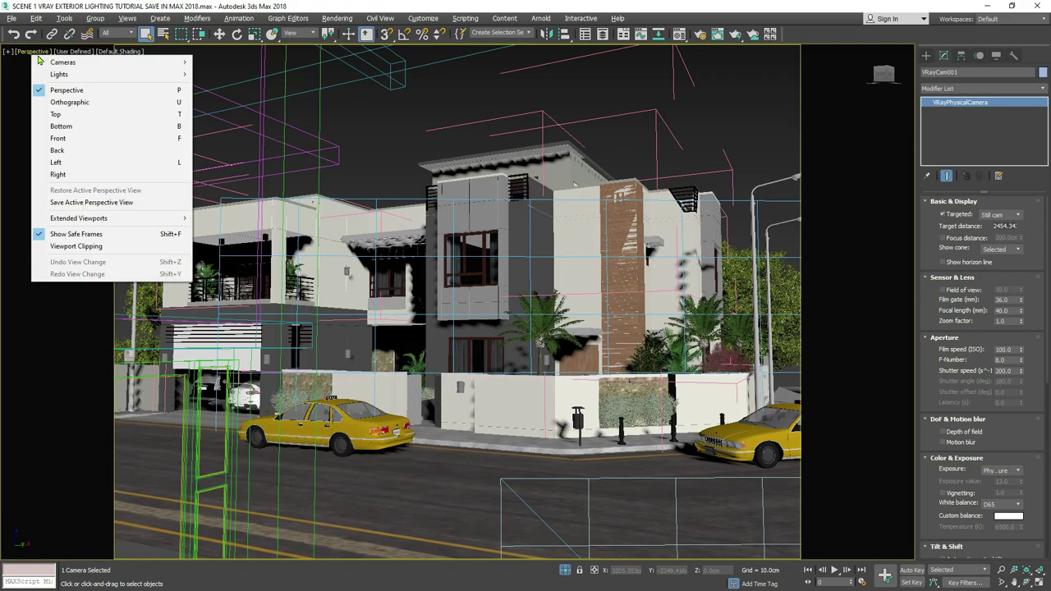
mouse_move(62, 62)
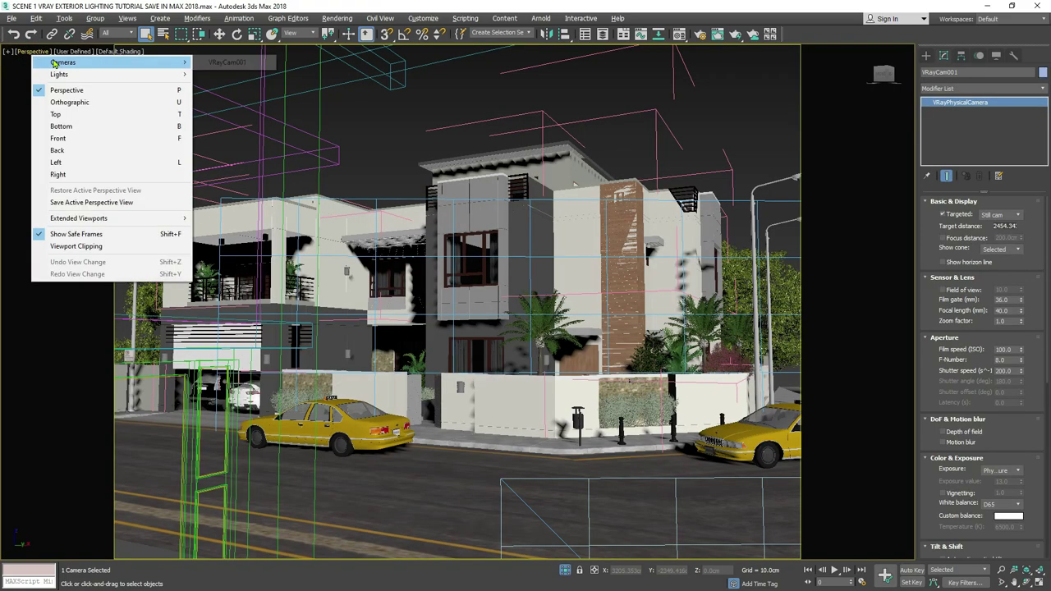
left_click(229, 62)
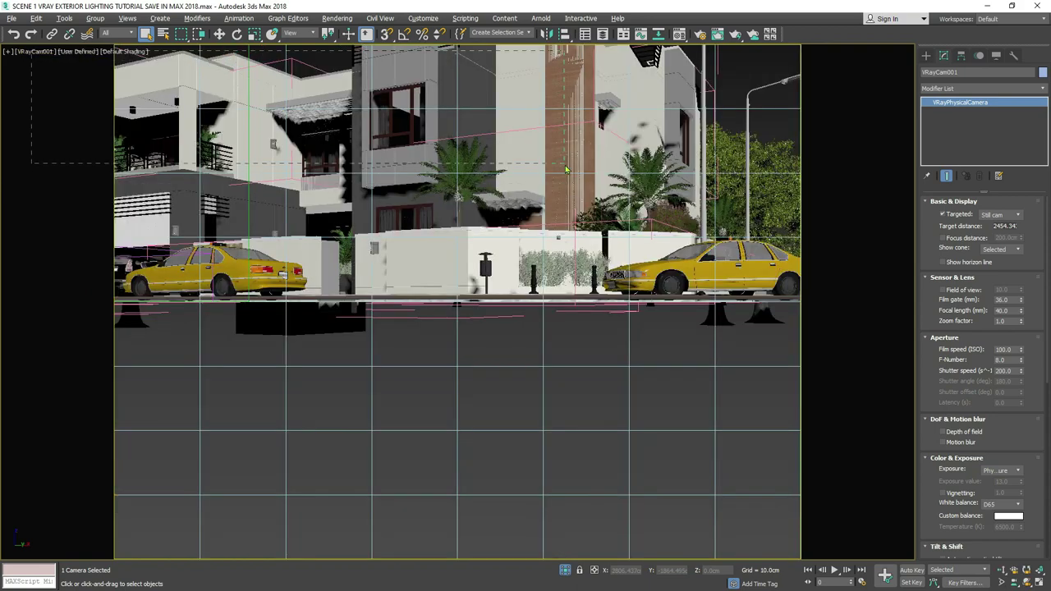
middle_click_drag(387, 218, 470, 260)
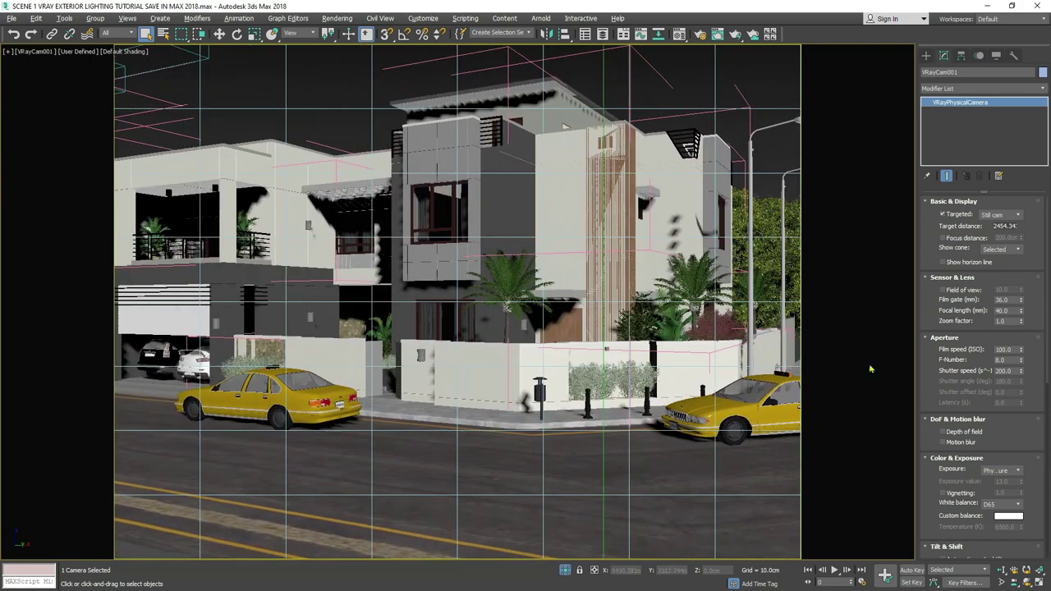
Try a 28 mm film gate on the camera, then restore it to 36 mm.
double_click(1003, 300)
type("28")
key("Return")
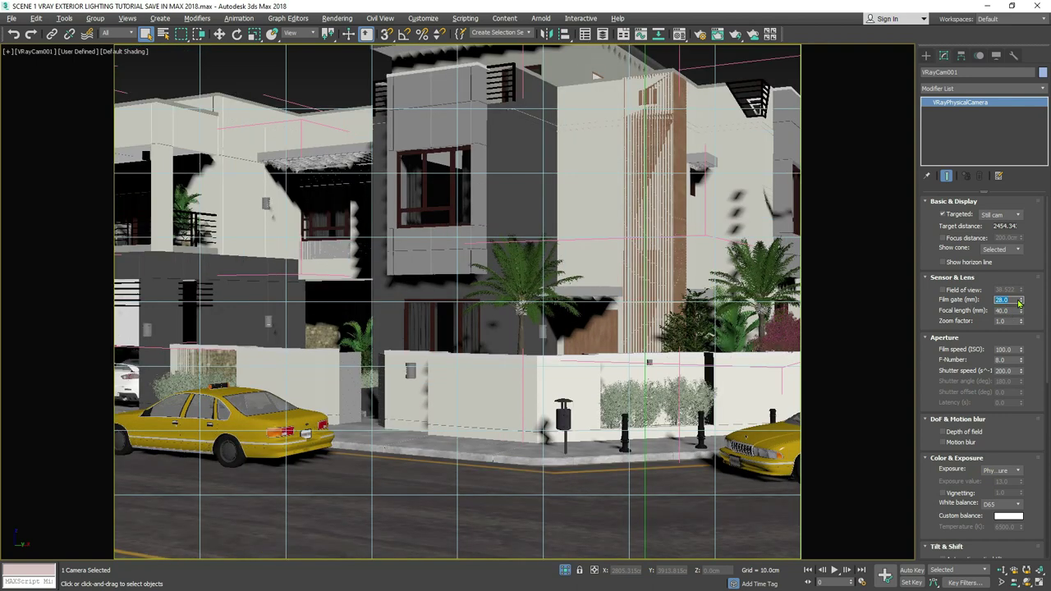
type("36")
key("Return")
Set the camera's focal length to 30 mm and orbit it for a wider view of the house.
double_click(1006, 310)
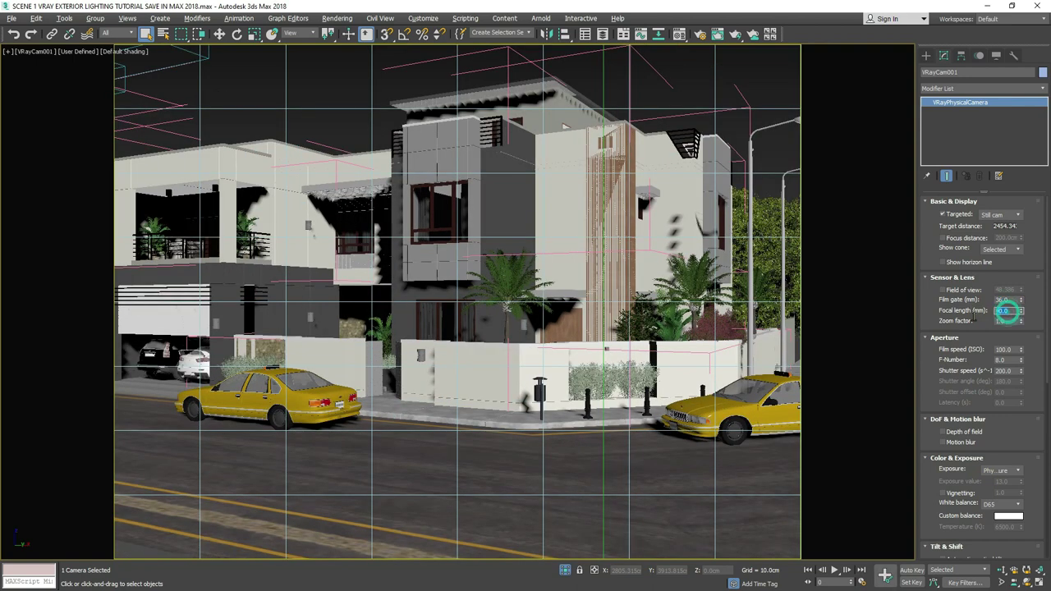
type("28")
key("Return")
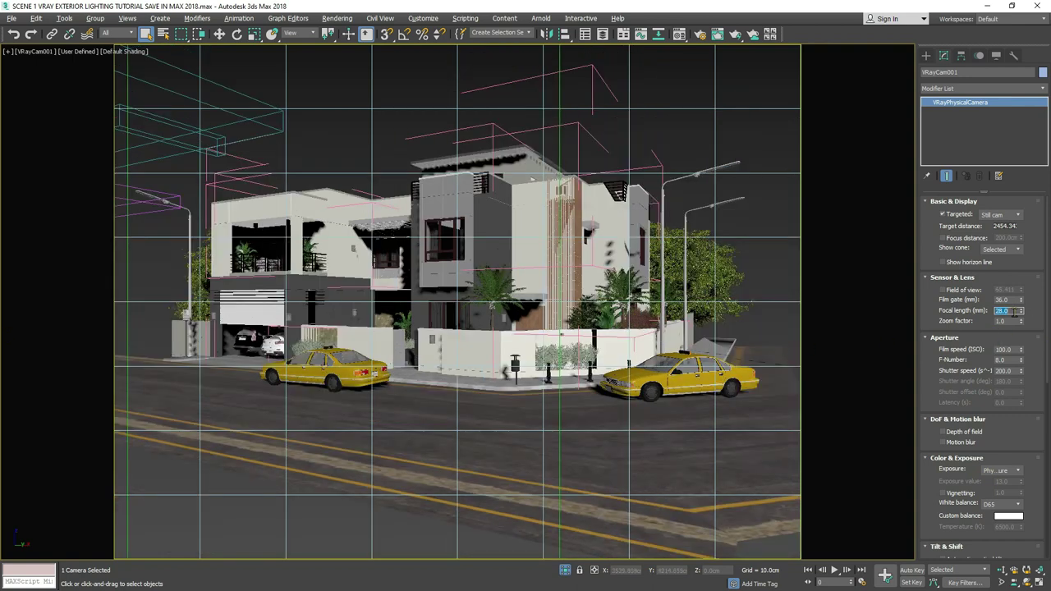
type("30")
key("Return")
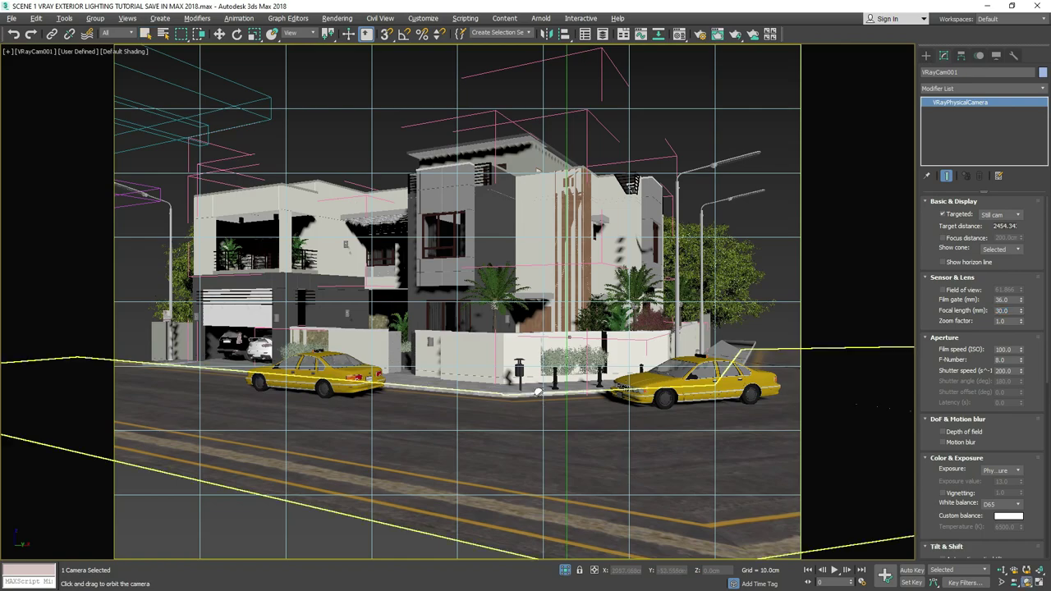
left_click_drag(538, 392, 574, 377)
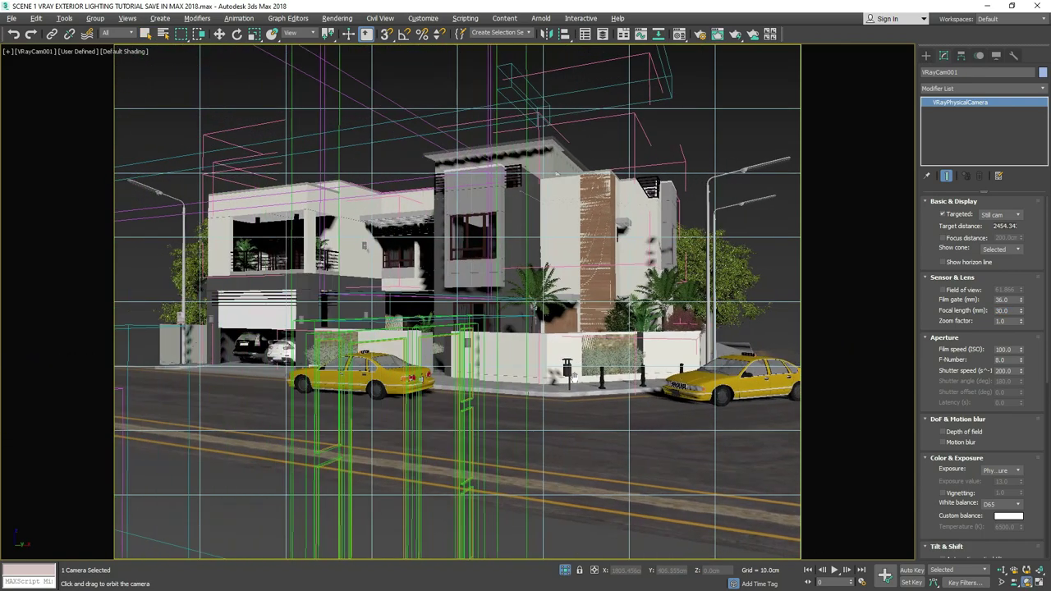
key("alt+w")
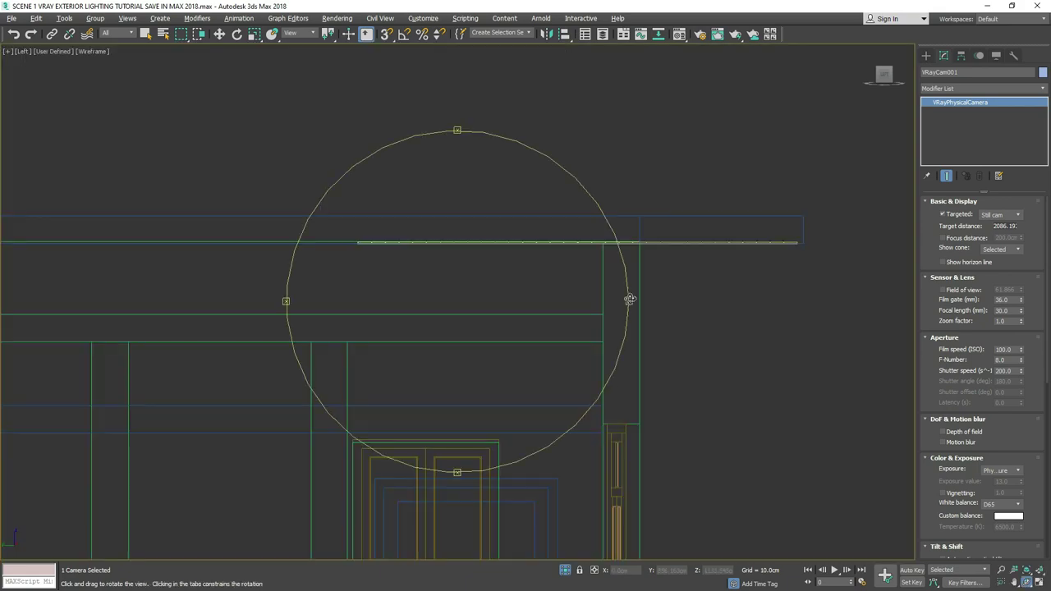
Move the camera down to about 204 cm in the Left view, then maximize the camera view.
scroll(667, 255, "down", 3)
key("alt+w")
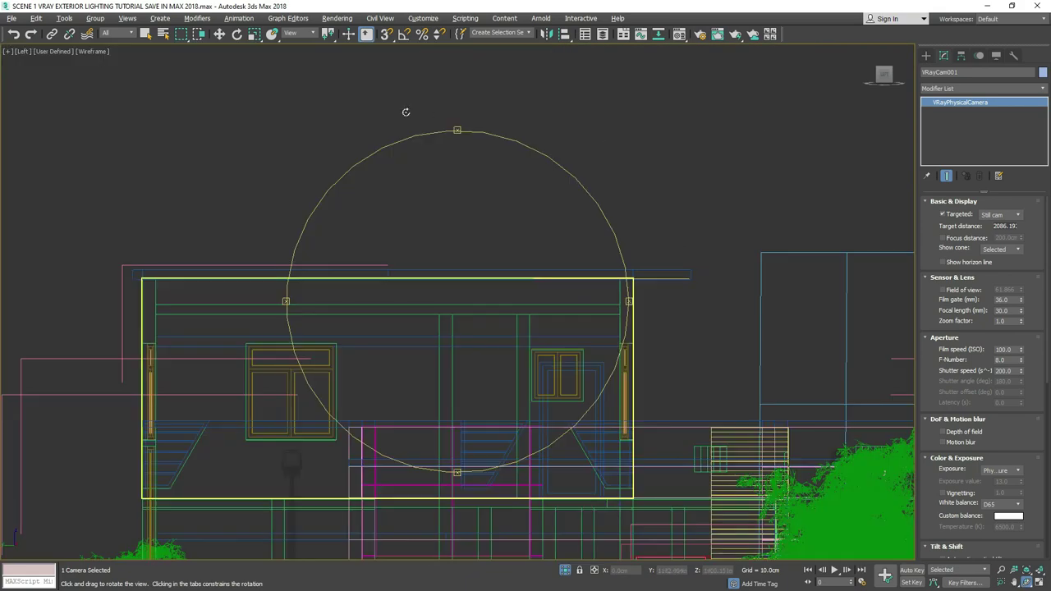
scroll(399, 172, "down", 6)
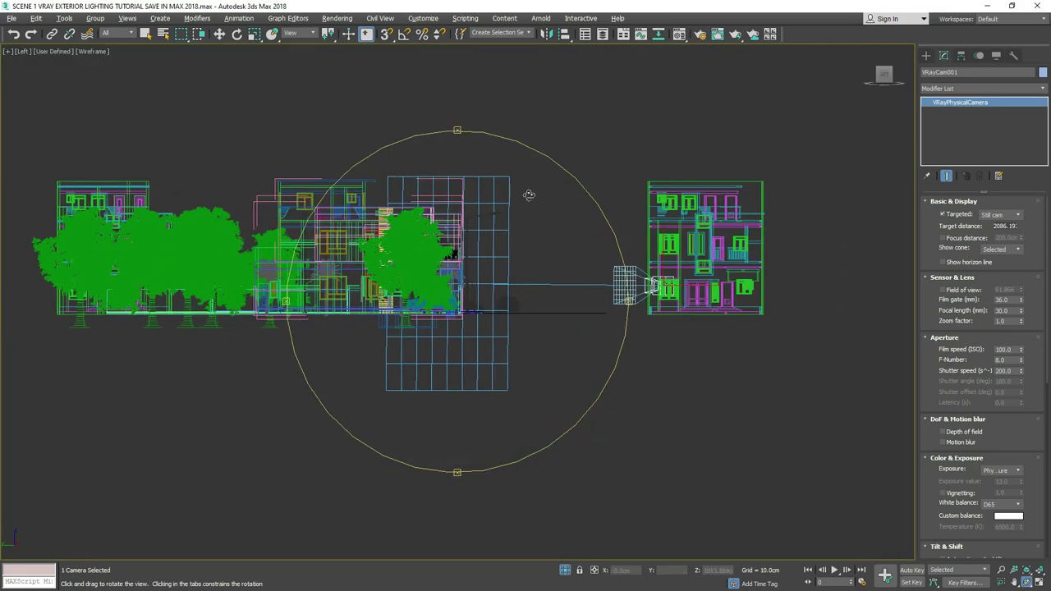
scroll(531, 192, "up", 5)
key("w")
middle_click_drag(880, 431, 552, 315)
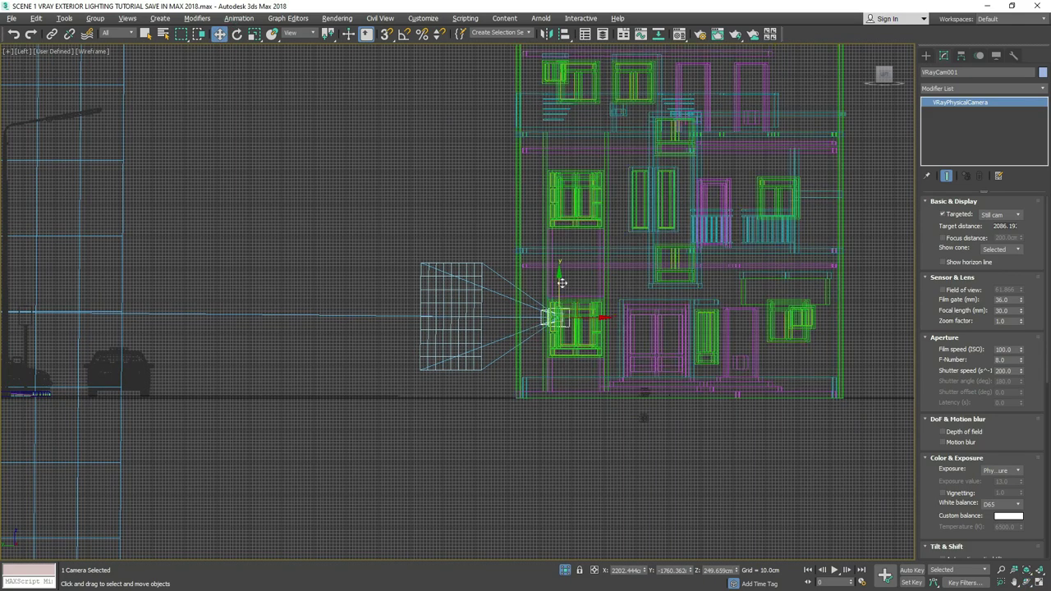
key("alt+w")
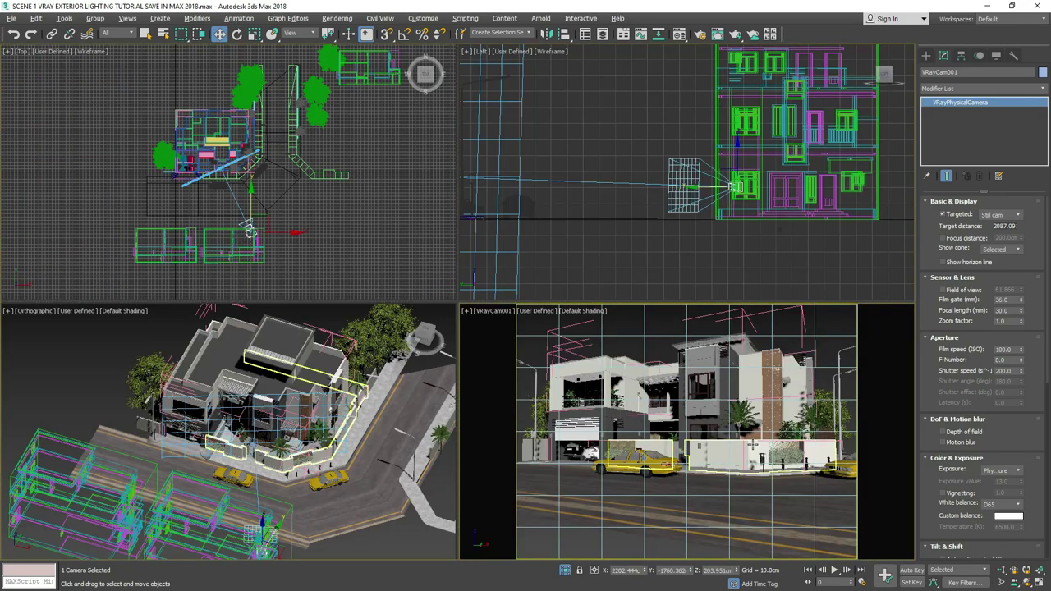
key("alt+w")
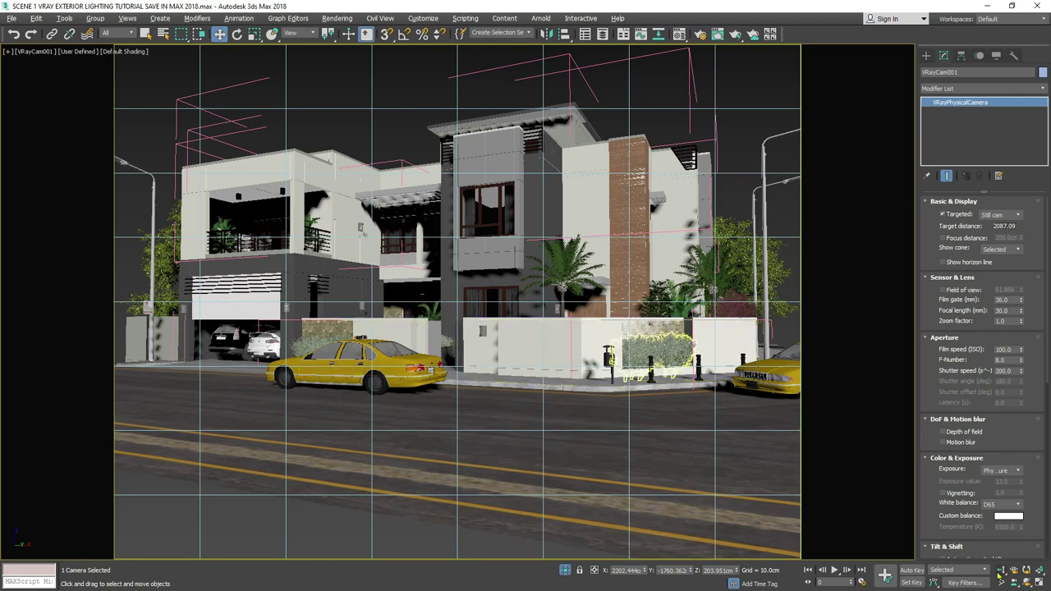
Dolly the camera closer to the house and pan to recentre it.
left_click(1001, 570)
left_click_drag(510, 462, 521, 429)
key("ctrl+r")
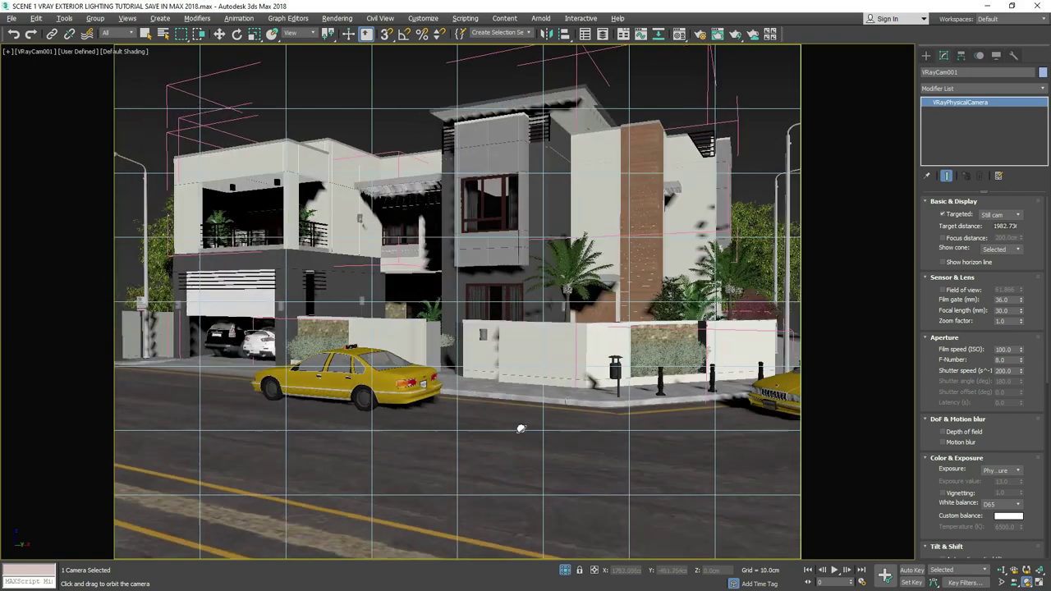
middle_click_drag(521, 422, 528, 425)
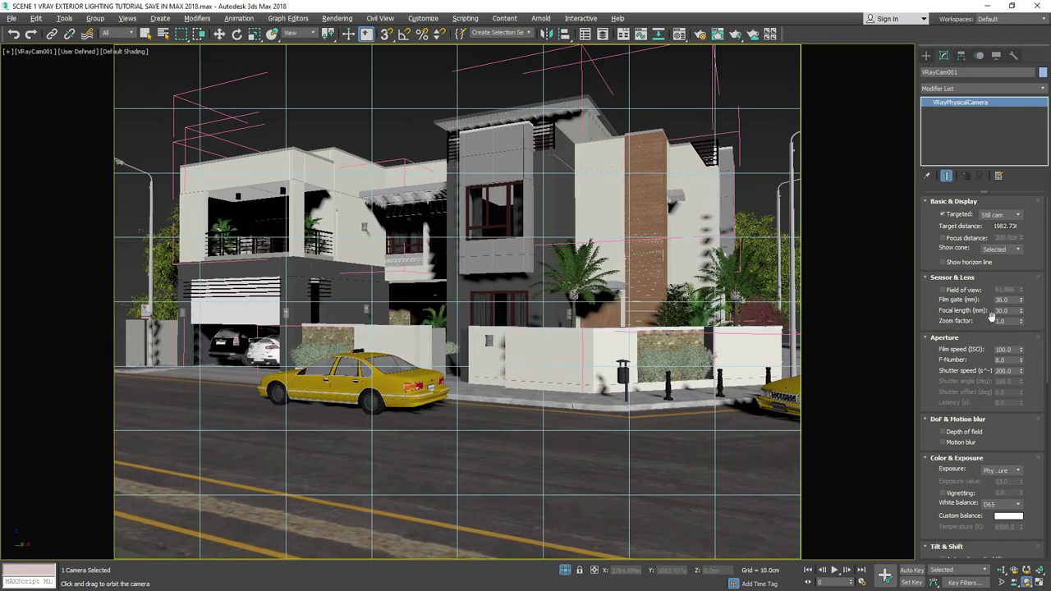
left_click_drag(973, 345, 969, 239)
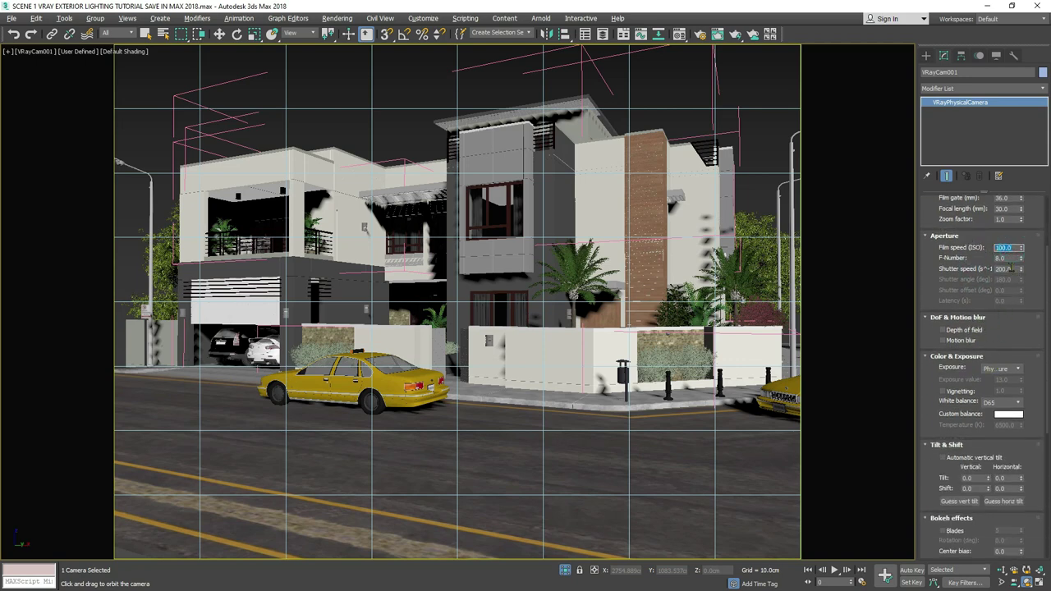
Turn on Automatic vertical tilt in the camera's Tilt & Shift settings.
double_click(1013, 270)
left_click_drag(1018, 323, 1011, 211)
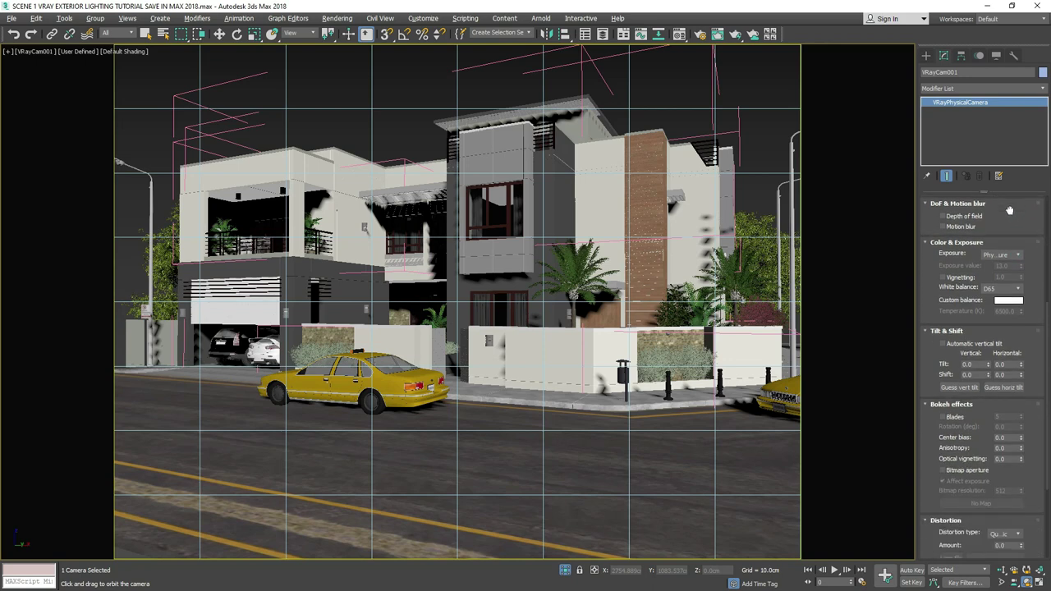
left_click(946, 344)
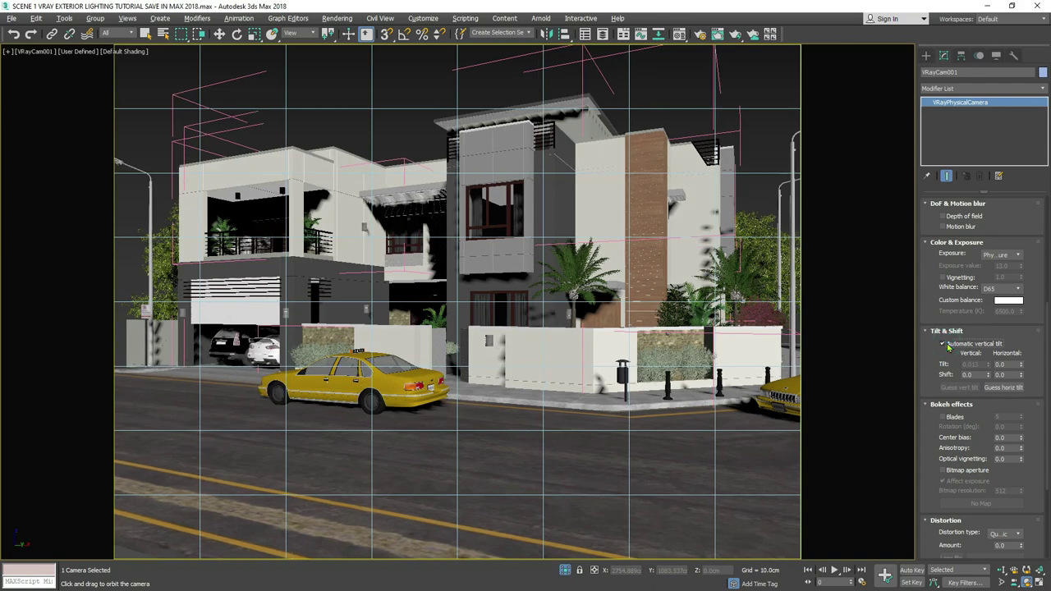
Orbit the camera so the house sits lower and swings left in the frame.
left_click_drag(529, 397, 537, 406)
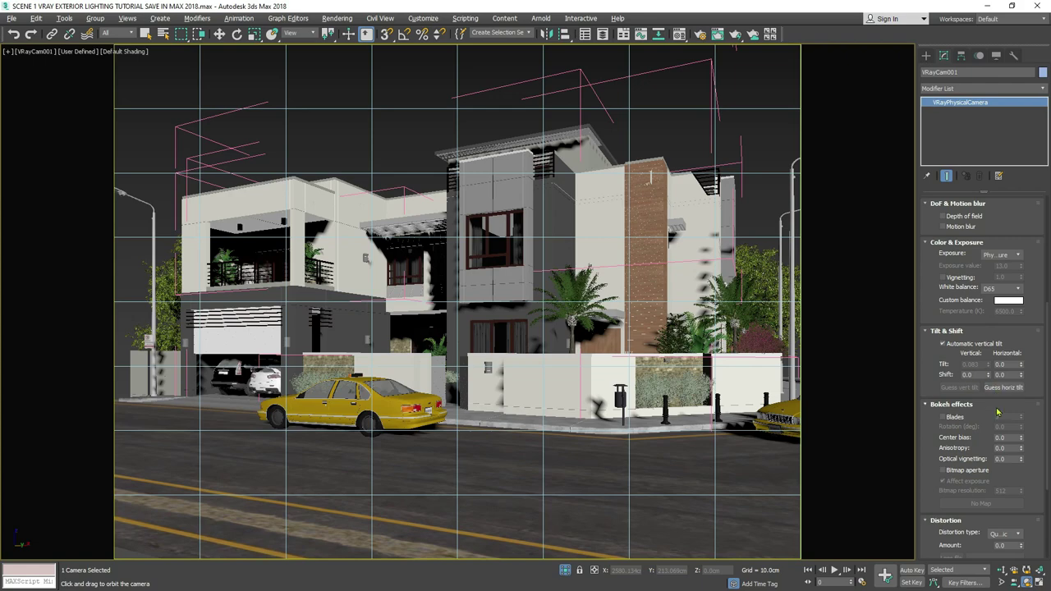
scroll(993, 406, "down", 1)
left_click(967, 378)
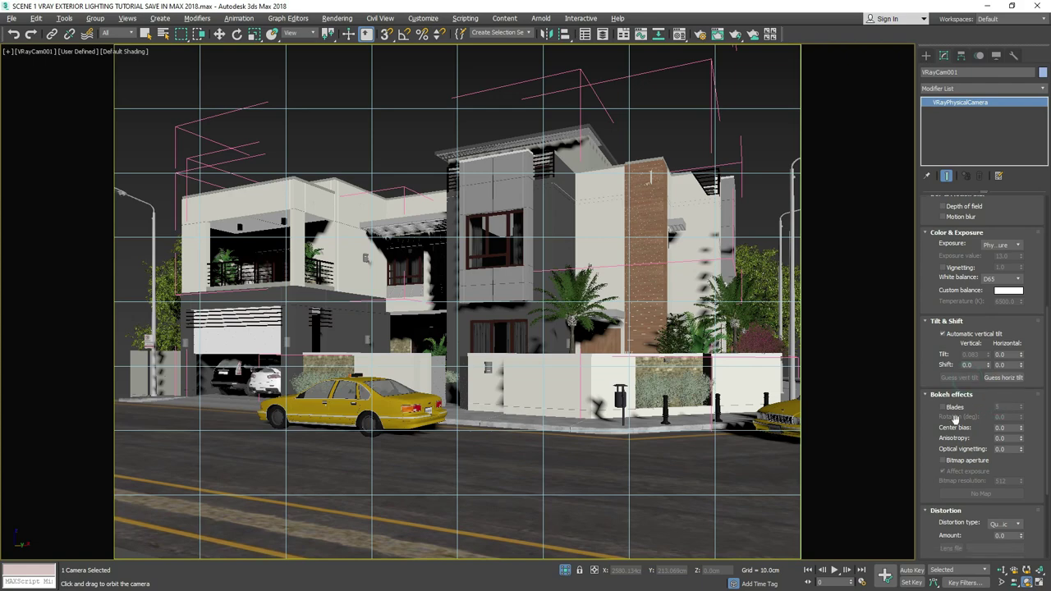
left_click_drag(1032, 358, 1032, 351)
left_click_drag(541, 362, 521, 357)
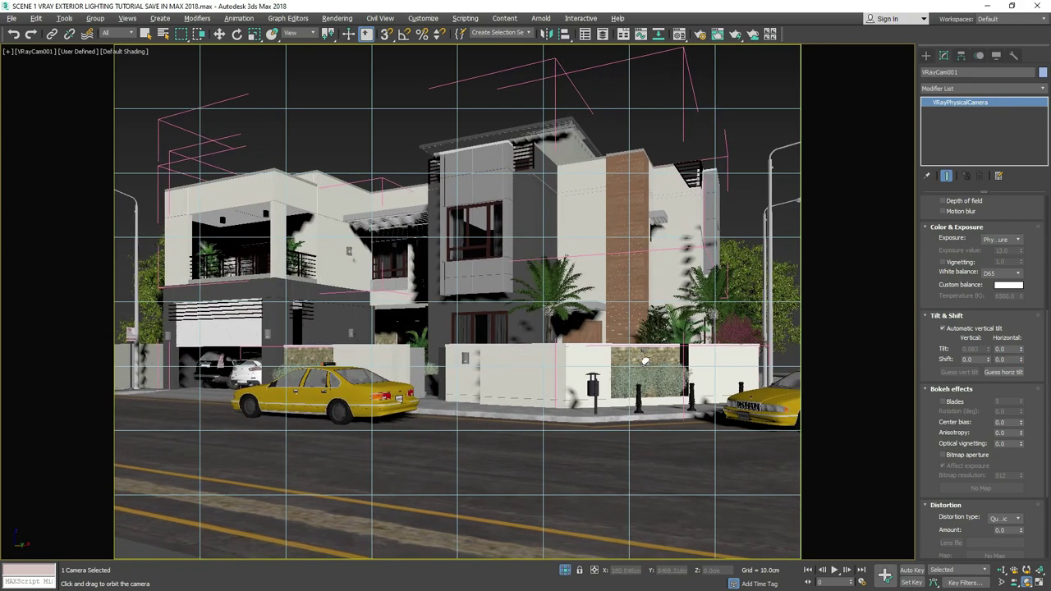
Clear the selection and show the whole site in a maximized Top wireframe view.
key("w")
left_click(695, 126)
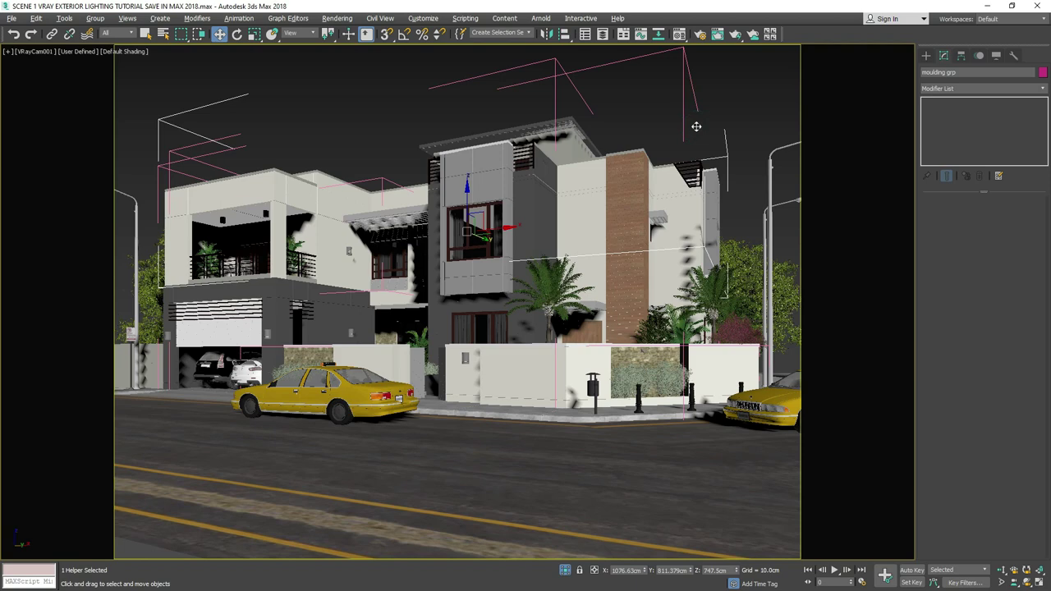
left_click(696, 126)
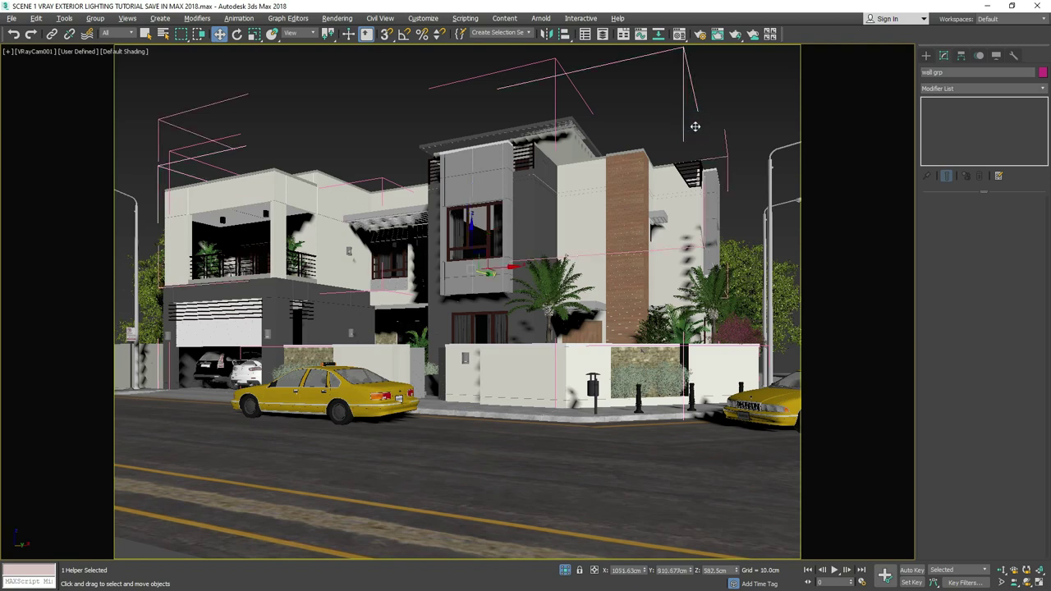
left_click(747, 117)
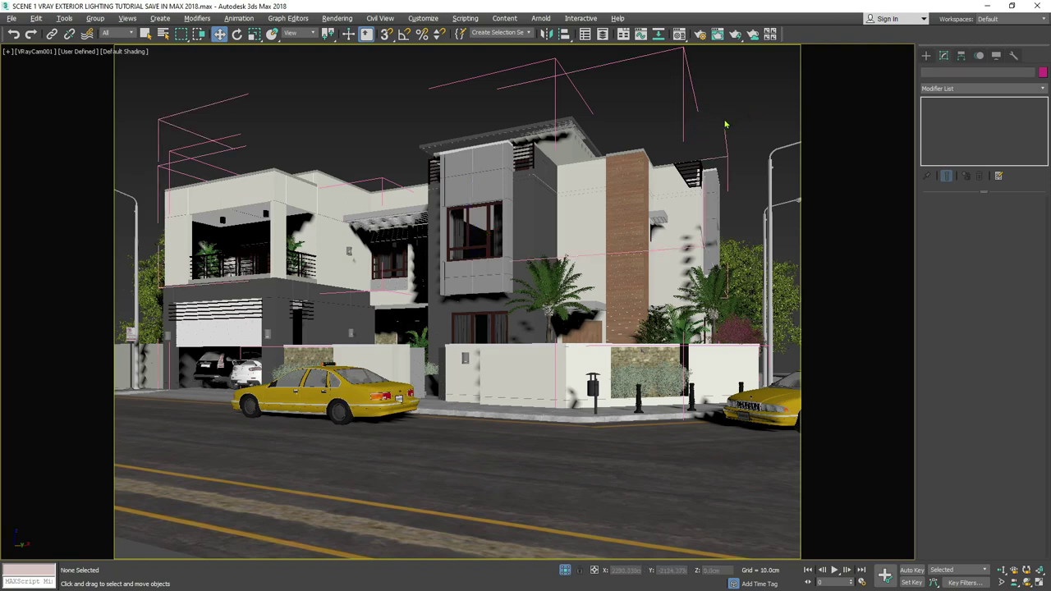
key("alt+w")
key("alt+w")
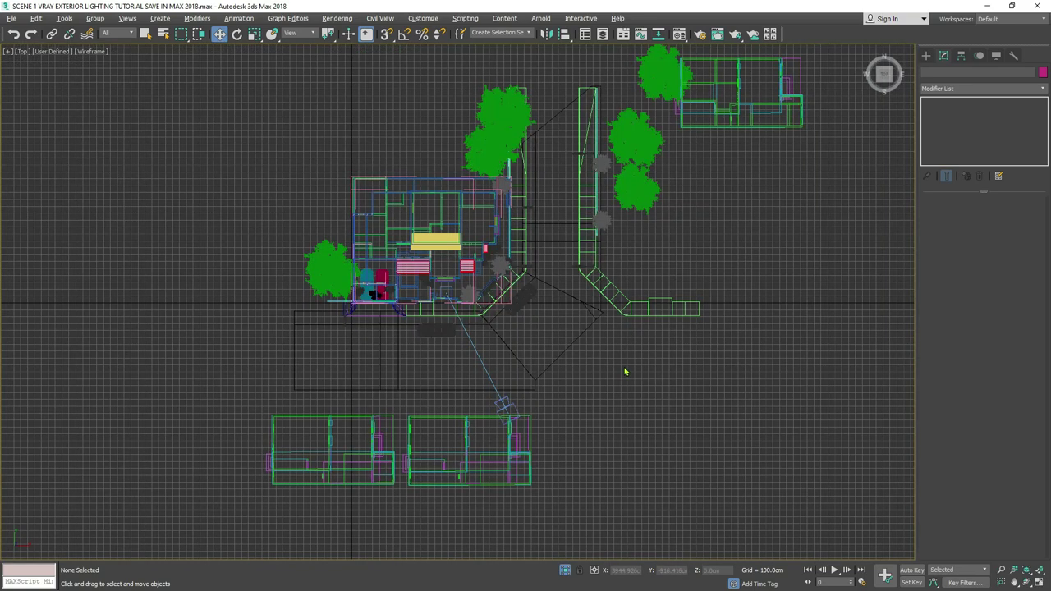
scroll(624, 372, "down", 3)
middle_click_drag(624, 372, 566, 405)
left_click(926, 56)
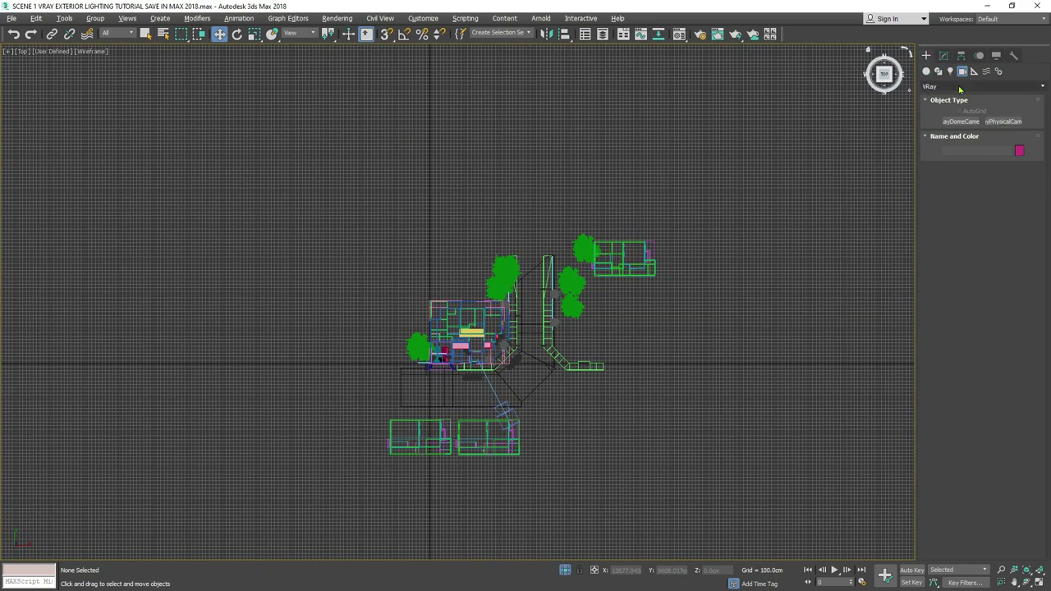
Draw a VRayLight east of the site in the Top view and change its type to Dome.
left_click(950, 71)
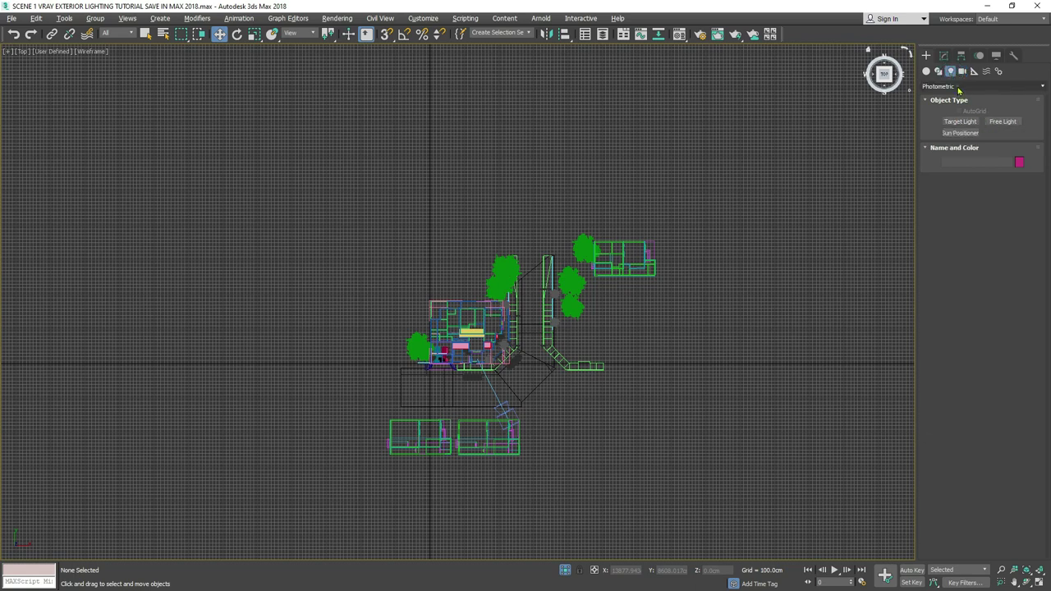
left_click(958, 88)
left_click(939, 119)
left_click(960, 121)
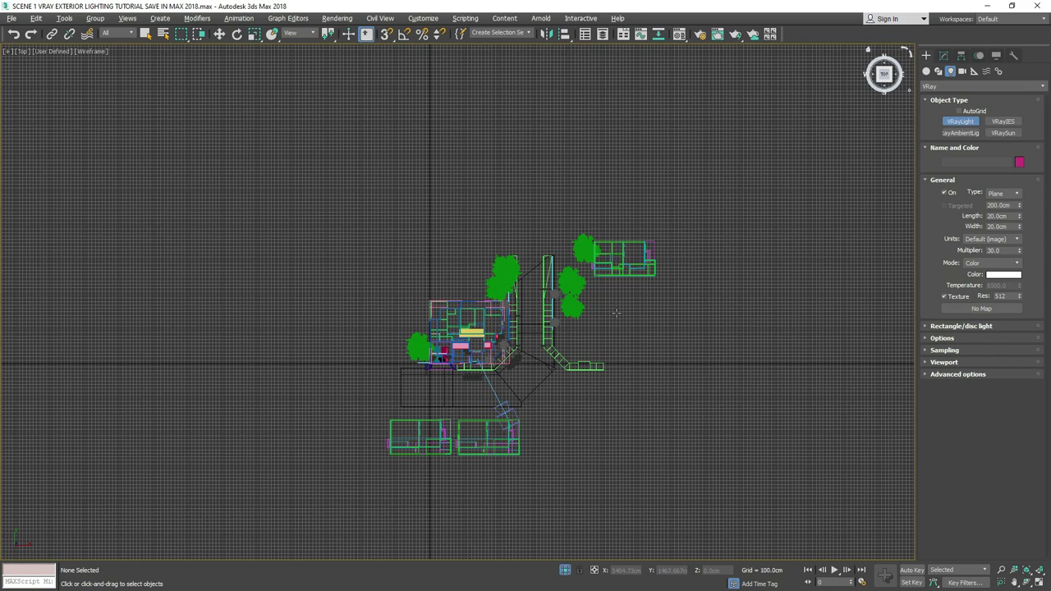
left_click_drag(616, 313, 690, 361)
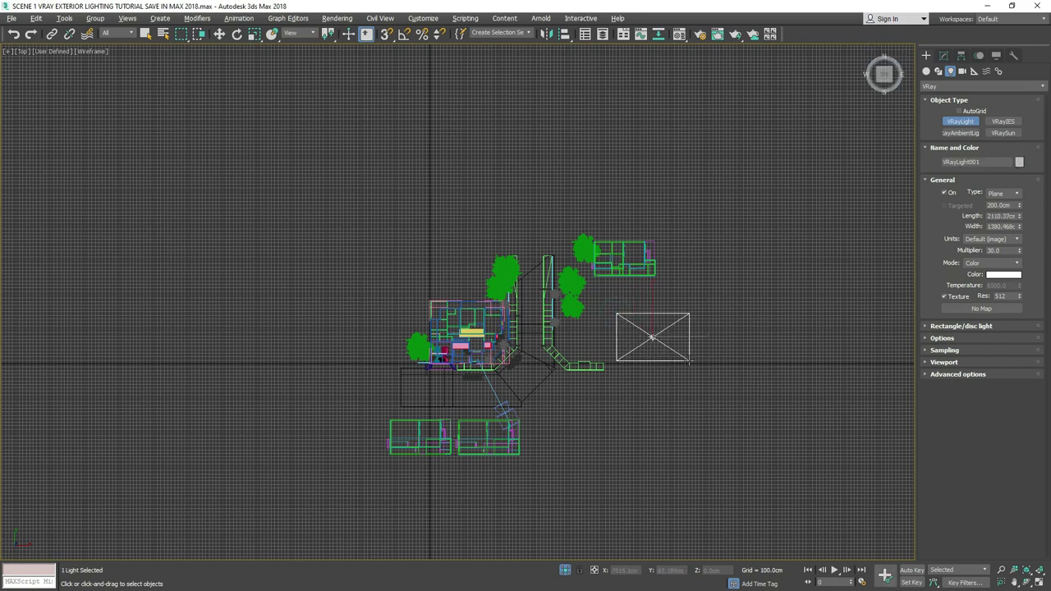
left_click(995, 193)
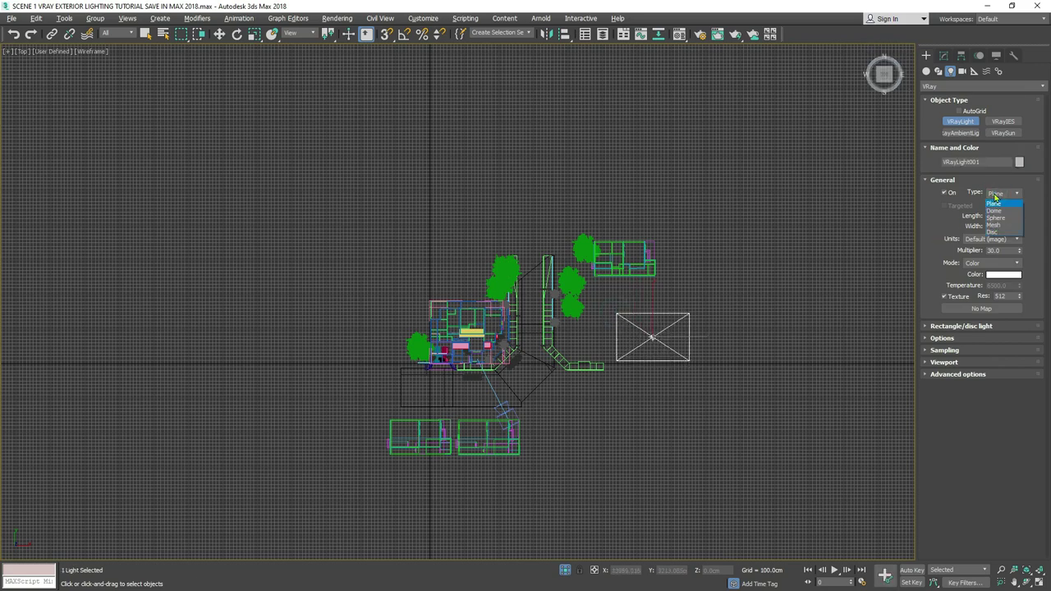
left_click(990, 211)
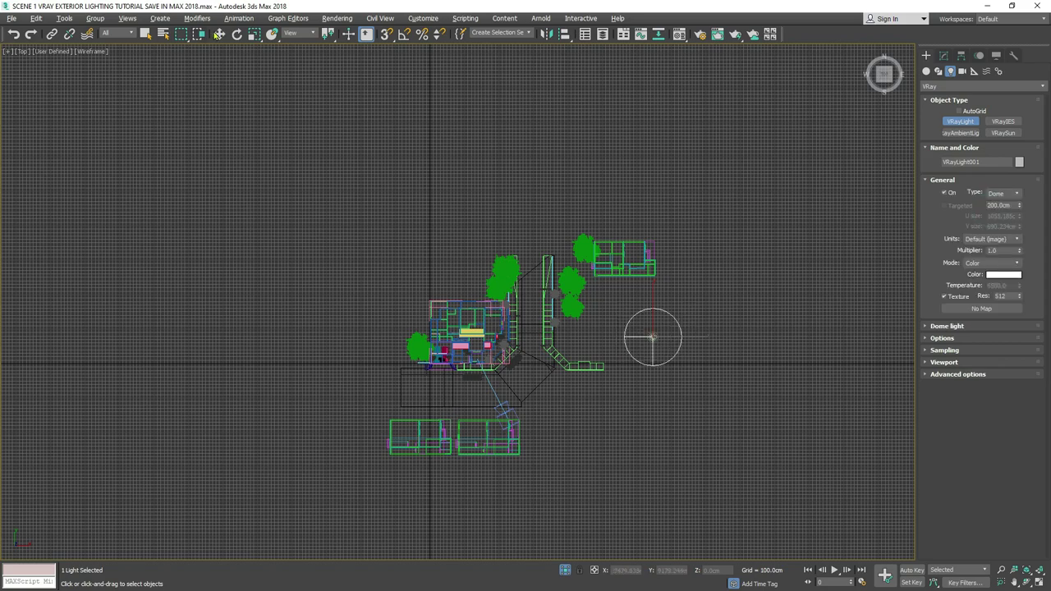
Make VRayLight001's dome Invisible and open the Material/Map Browser for its texture.
left_click(219, 33)
left_click(944, 55)
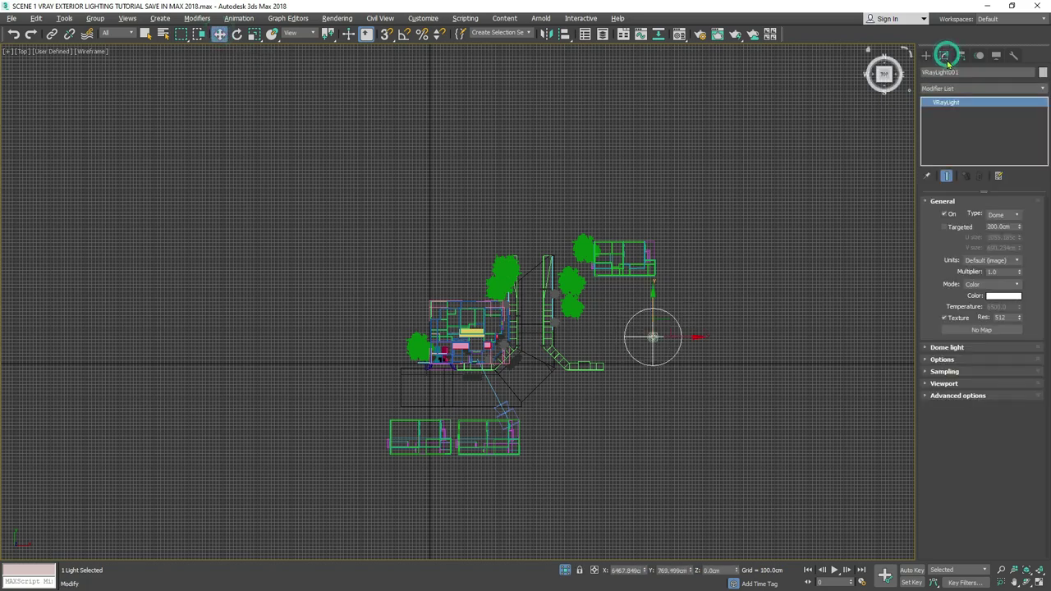
left_click(971, 347)
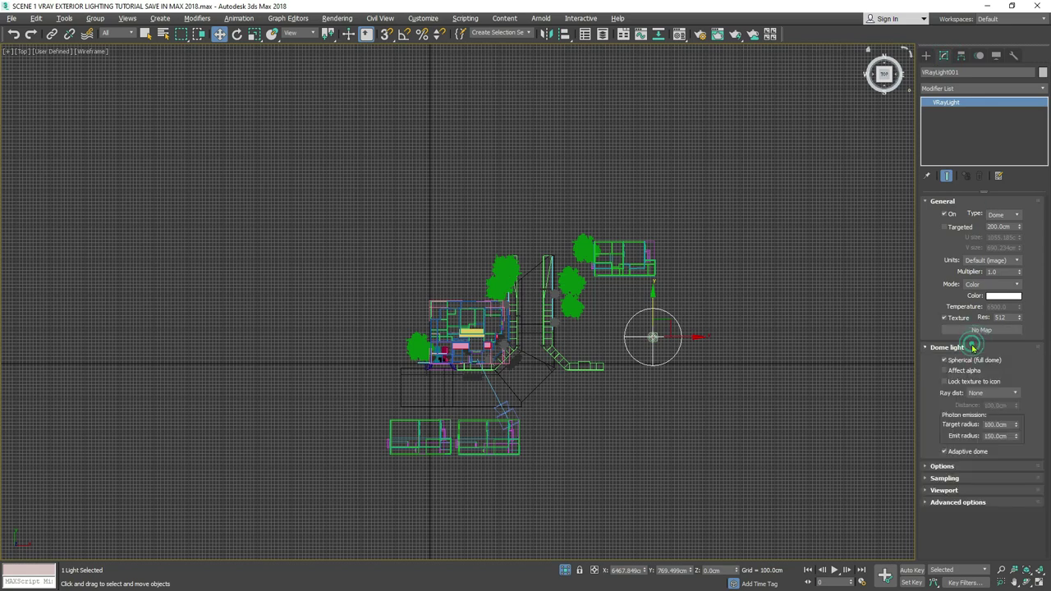
left_click(928, 440)
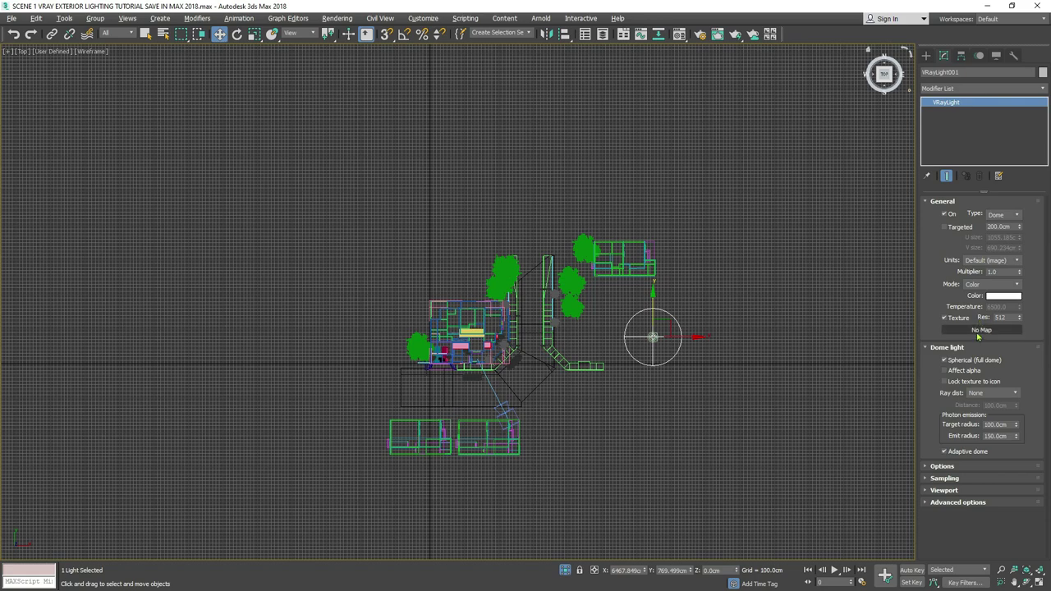
left_click(939, 467)
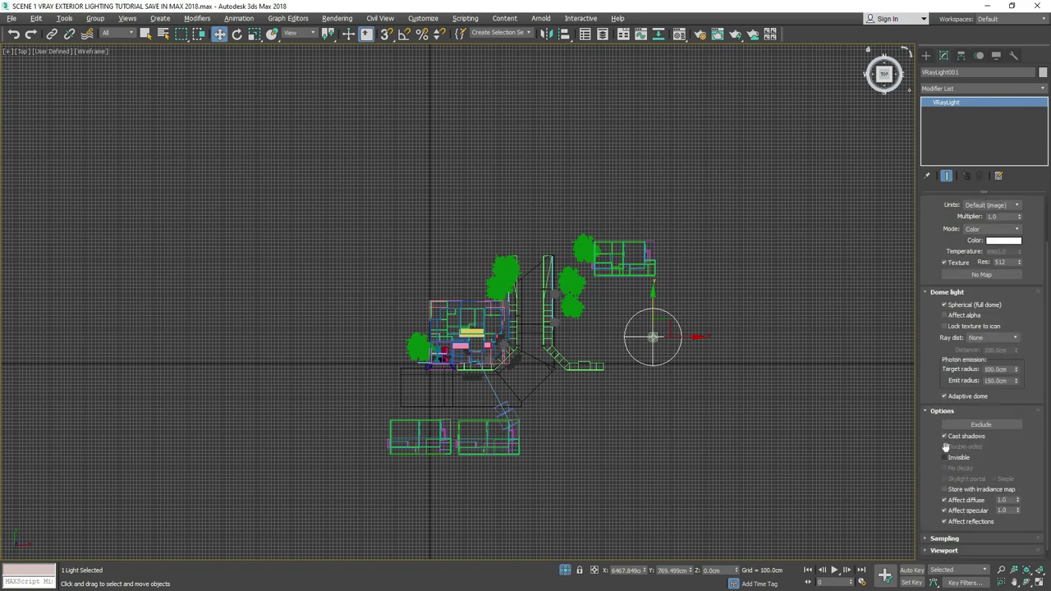
left_click(951, 458)
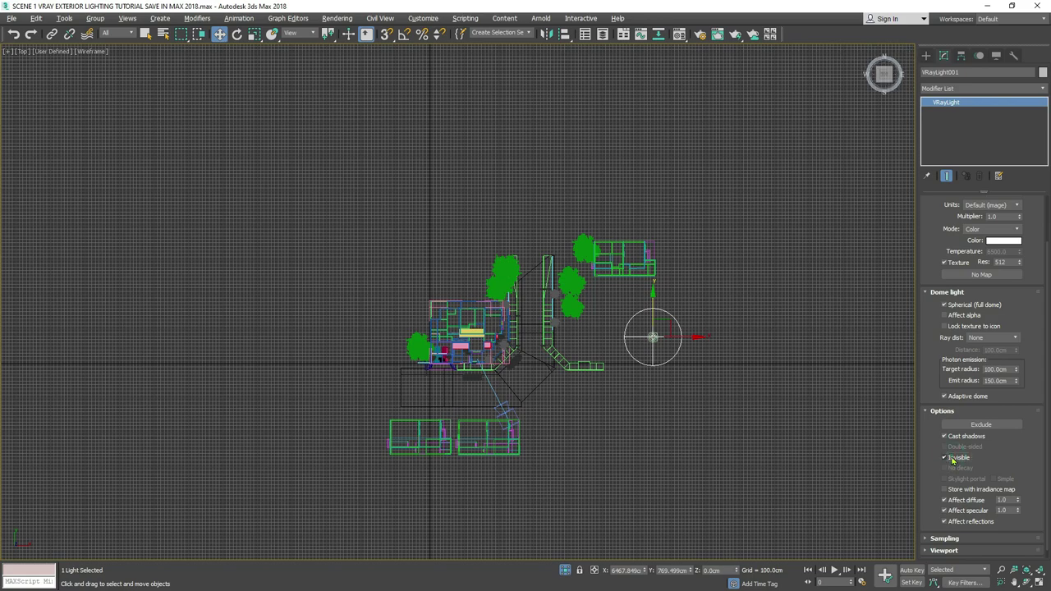
left_click(979, 275)
left_click_drag(704, 98, 905, 55)
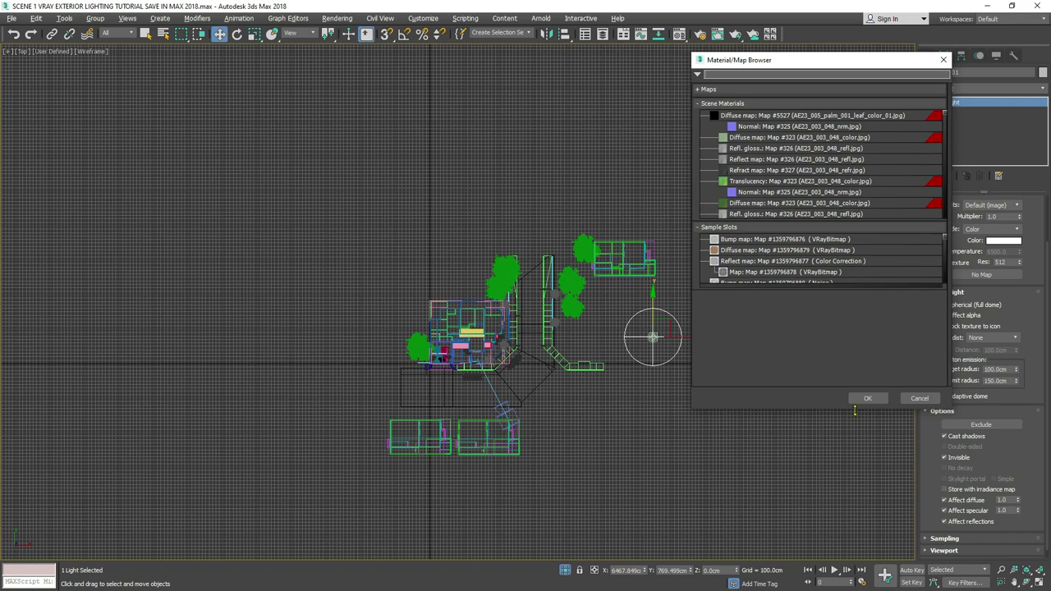
Assign a VRayBitmap to the dome texture, loading 1224 Clear Sky.hdr.
left_click(705, 89)
scroll(842, 210, "down", 10)
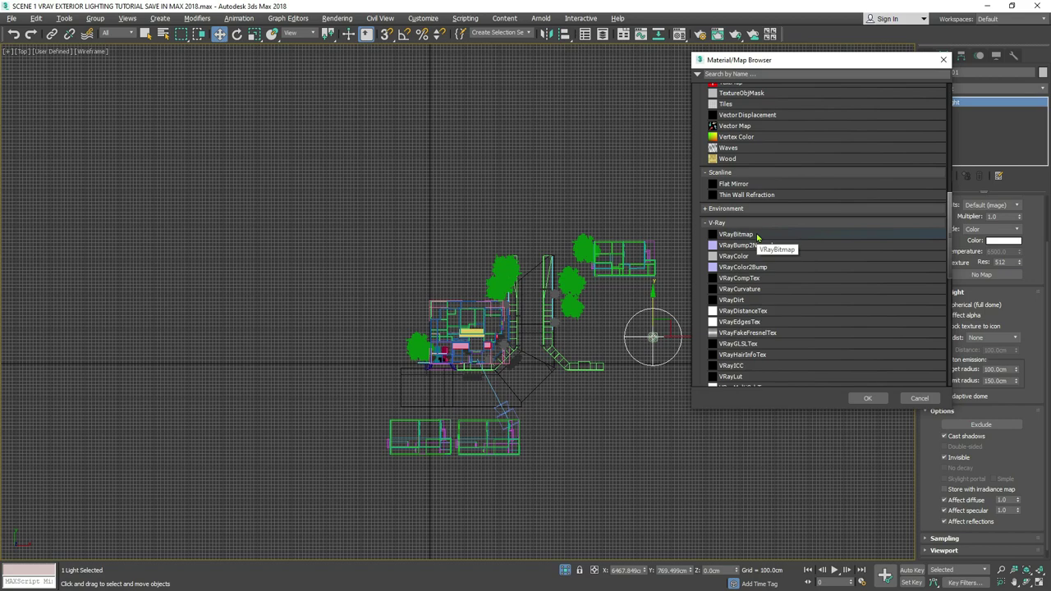
double_click(757, 237)
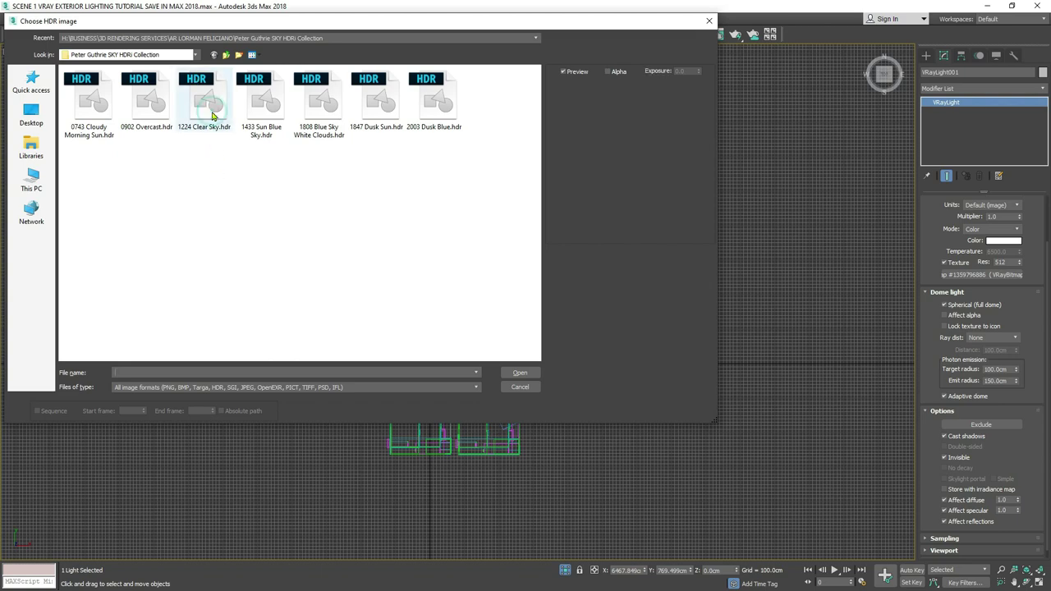
left_click(519, 373)
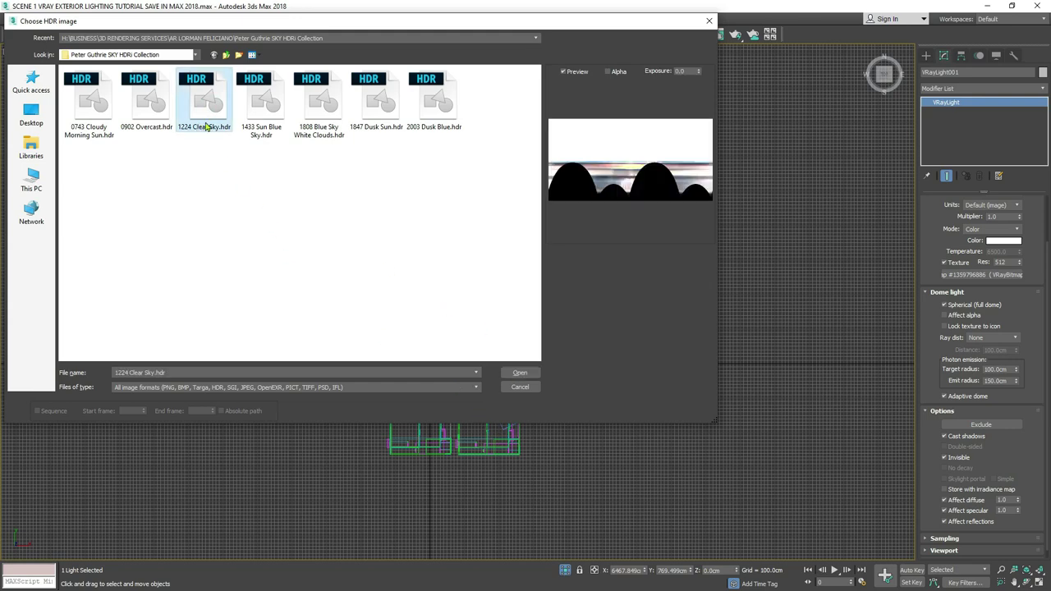
left_click(528, 377)
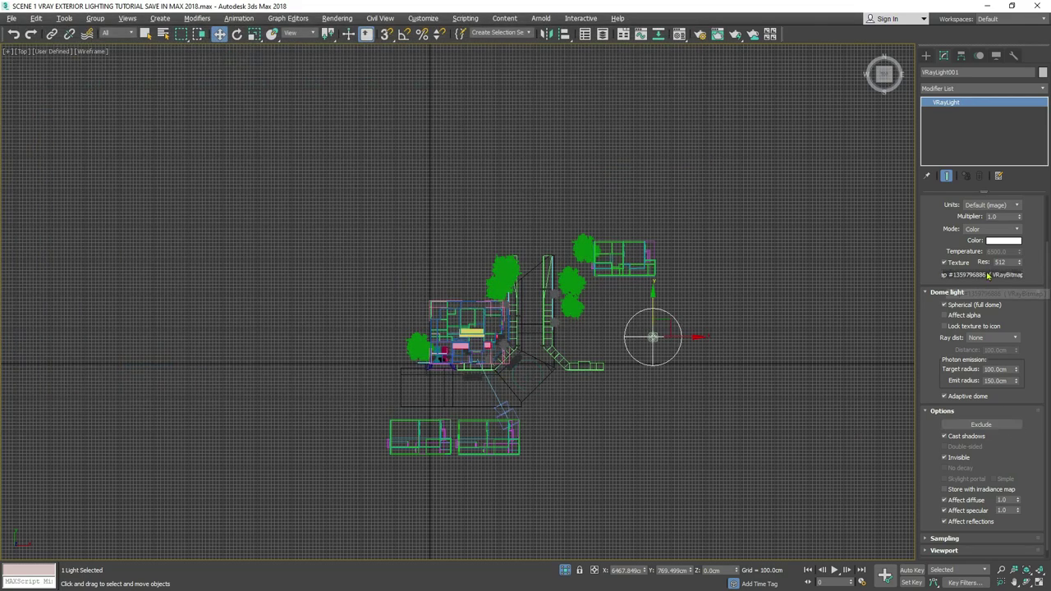
Instance the dome light's sky map into the Material Editor's last sample slot and name it ENV.
right_click(750, 186)
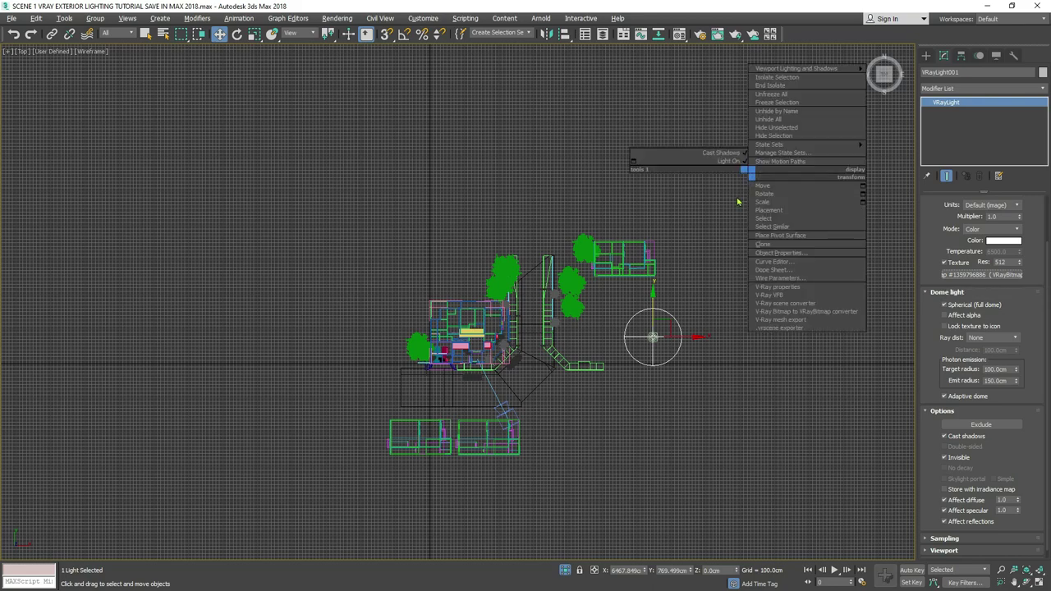
left_click(738, 198)
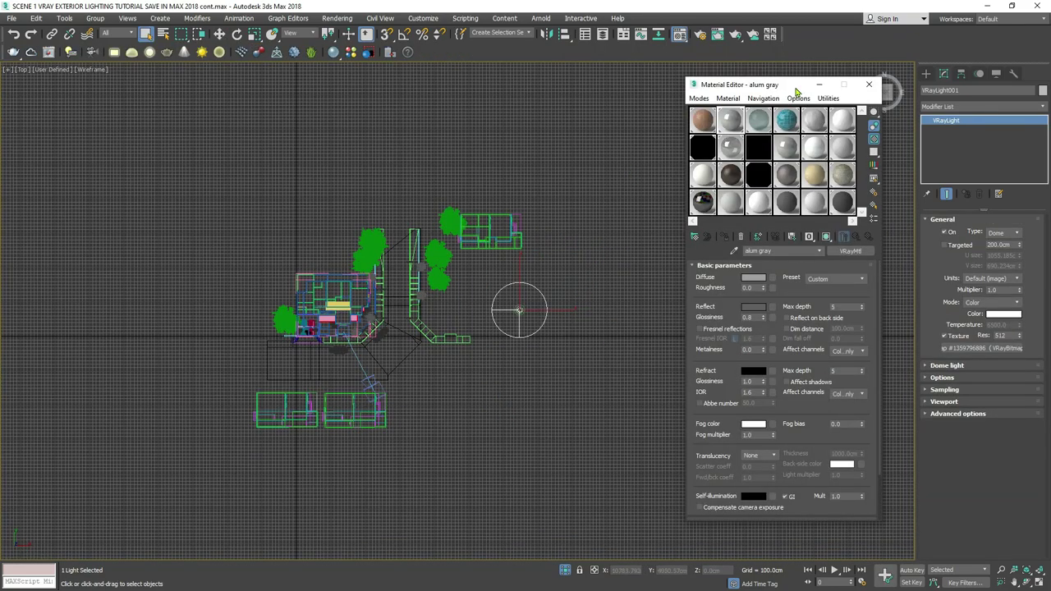
left_click_drag(799, 90, 778, 86)
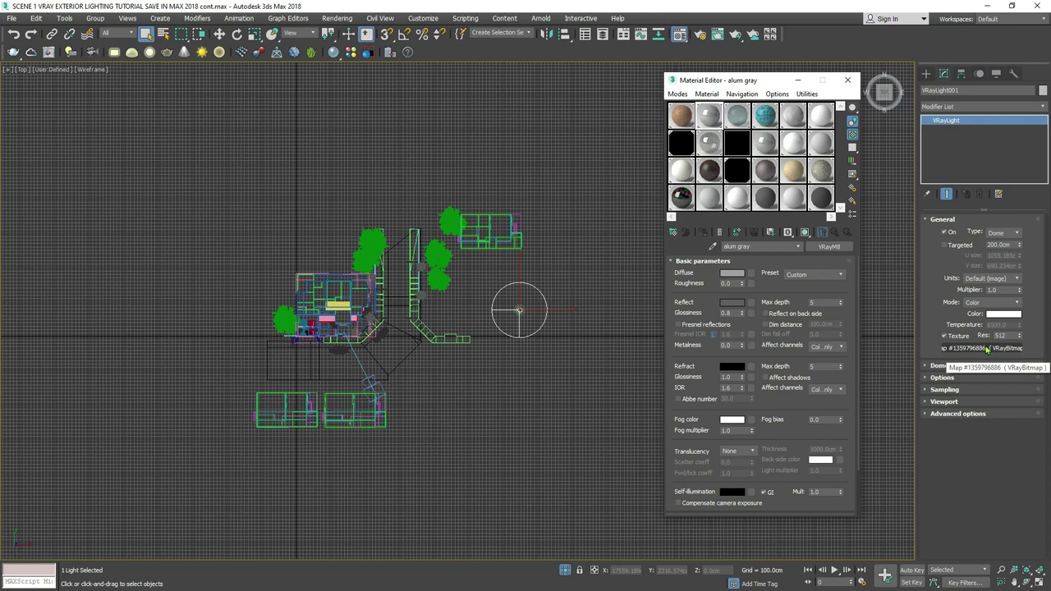
left_click_drag(985, 349, 817, 205)
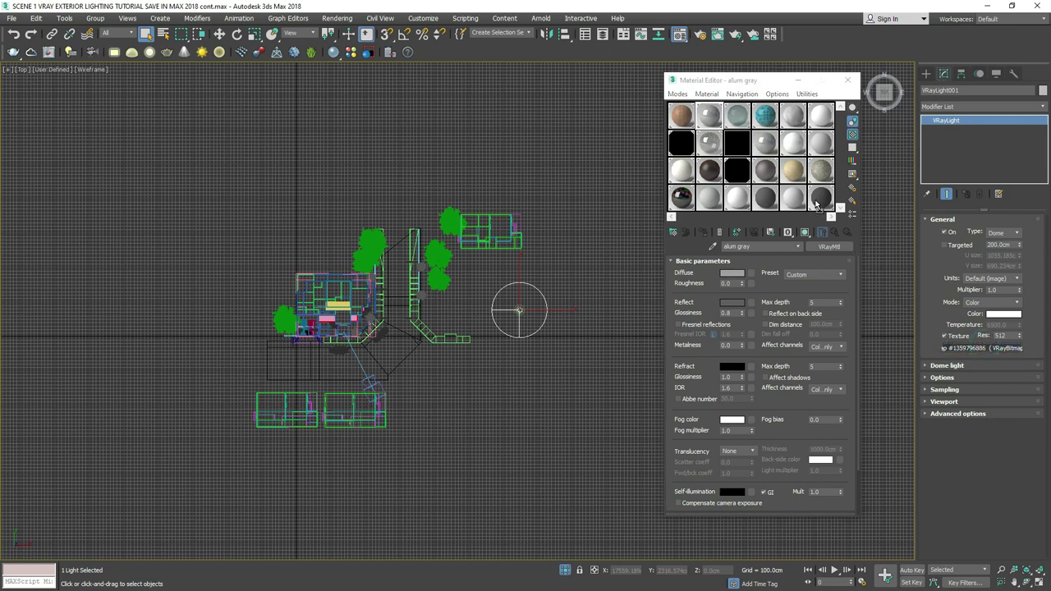
left_click_drag(817, 205, 817, 206)
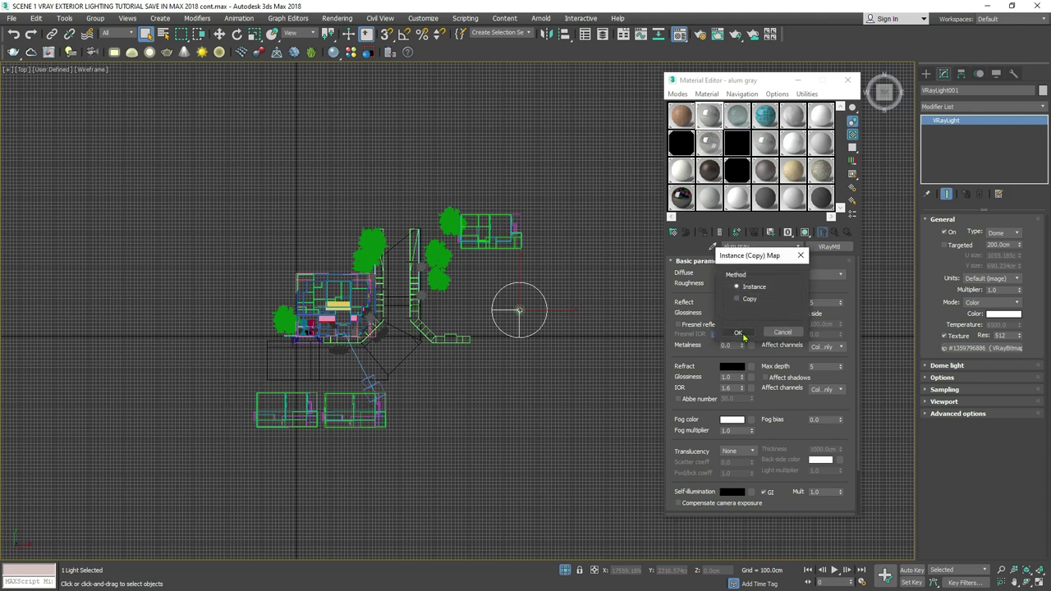
left_click(738, 333)
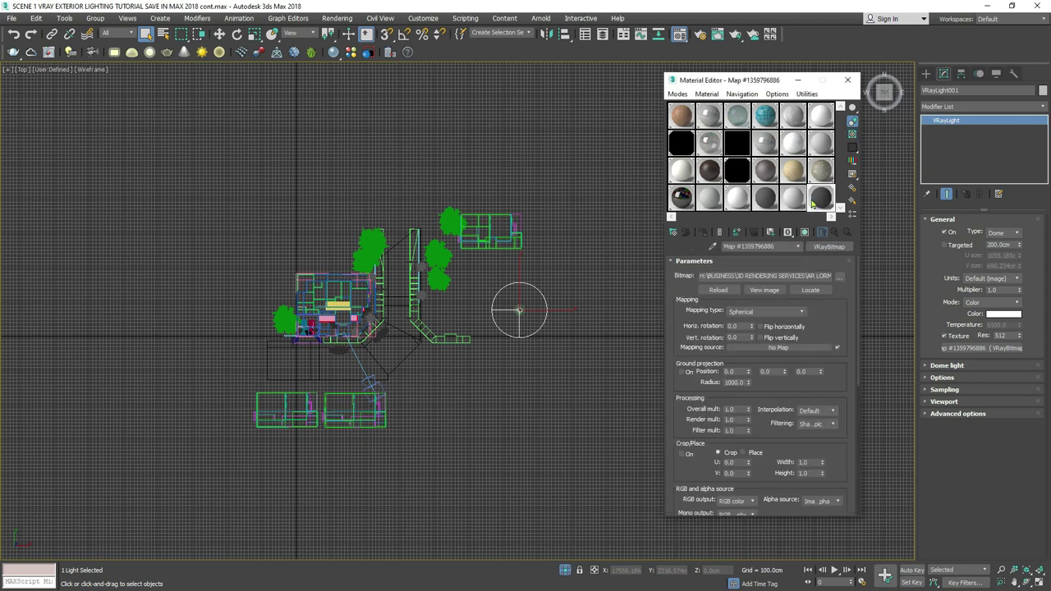
left_click(781, 246)
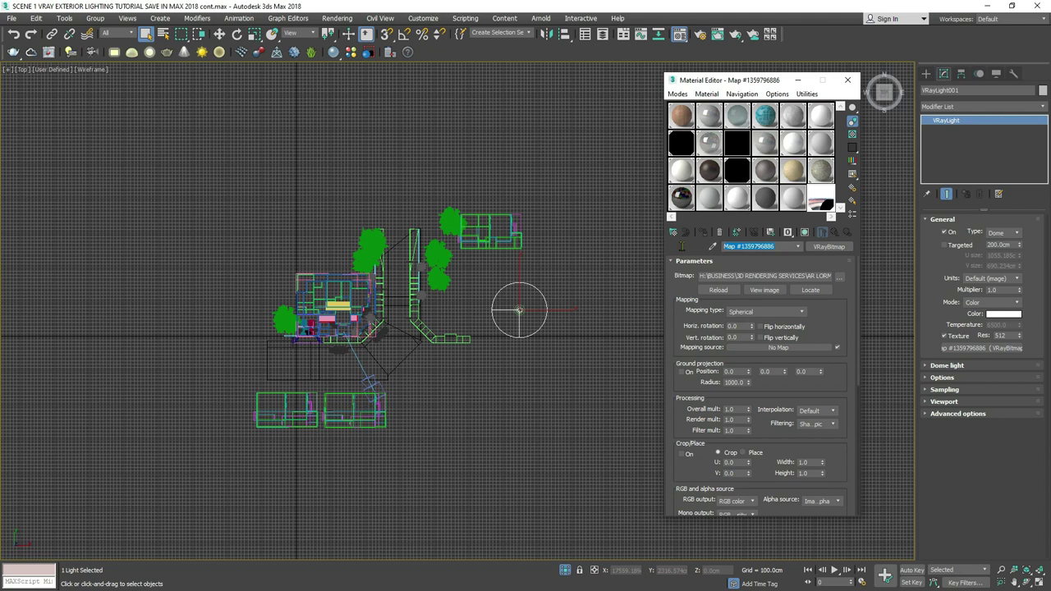
type("e")
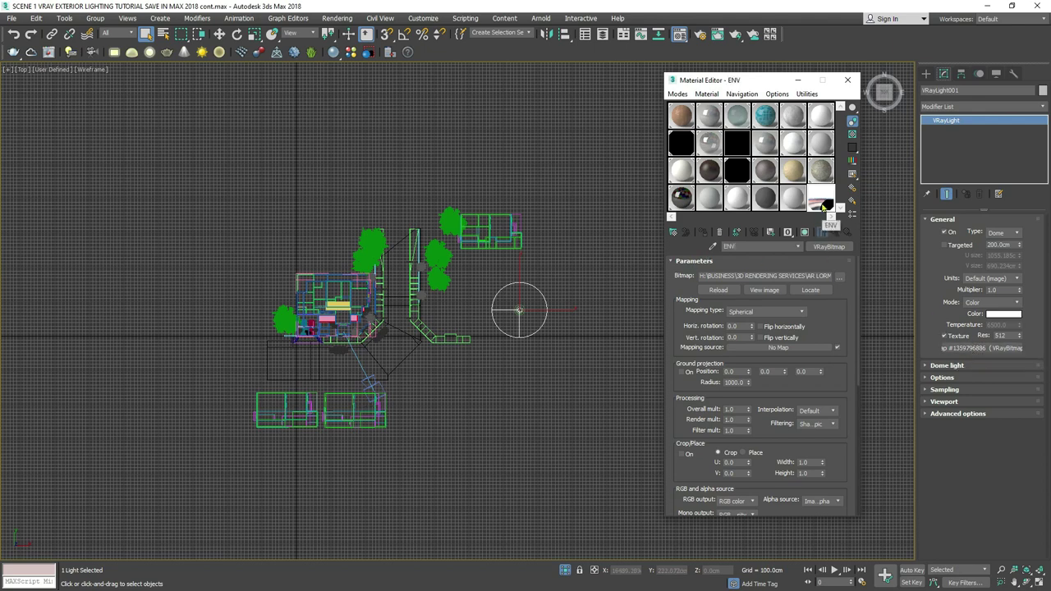
Place a second instance of the dome light's sky map in another sample slot.
left_click(786, 204)
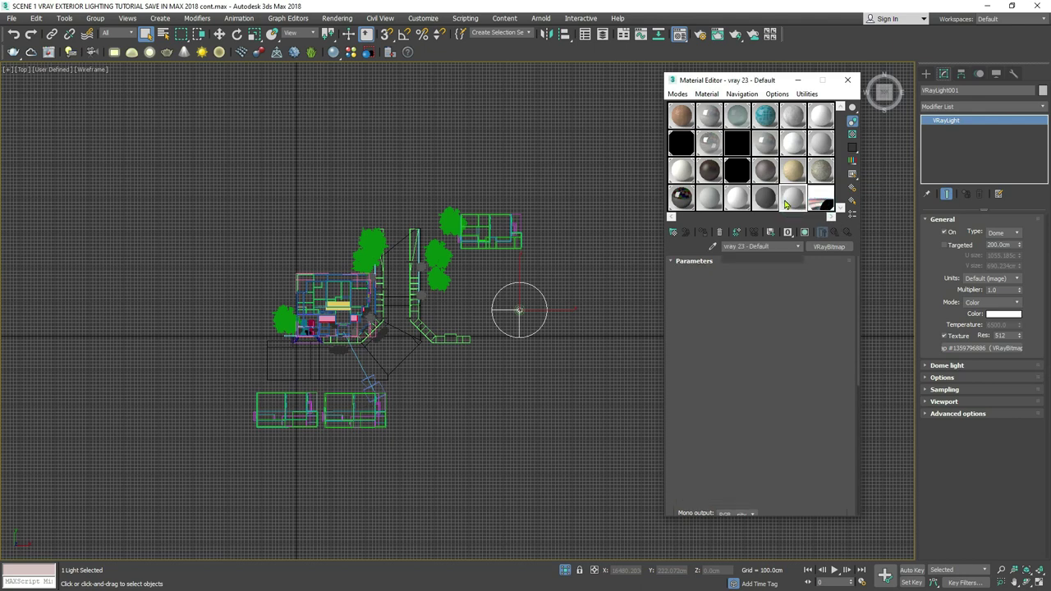
double_click(730, 246)
type("B")
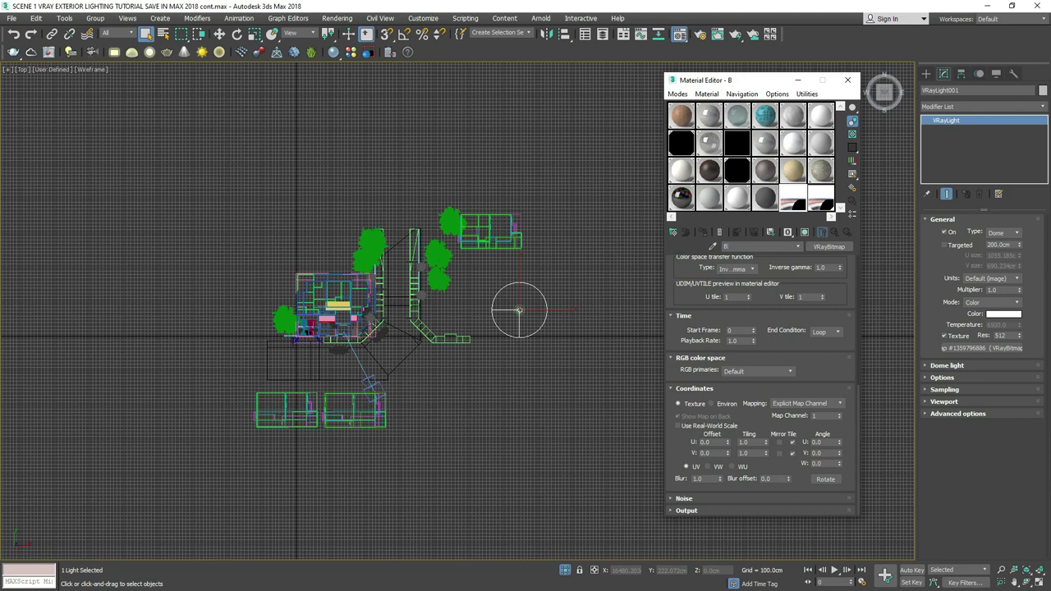
key("ctrl+z")
left_click_drag(981, 347, 800, 220)
double_click(743, 246)
Rename the second sky map to BG and close the Material Editor.
left_click(846, 82)
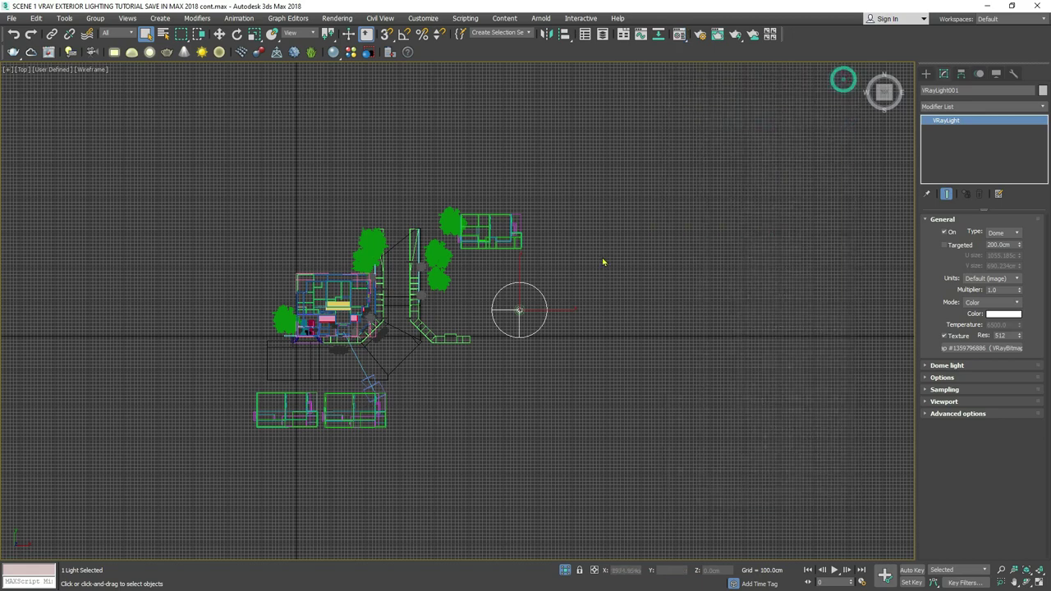
left_click(602, 256)
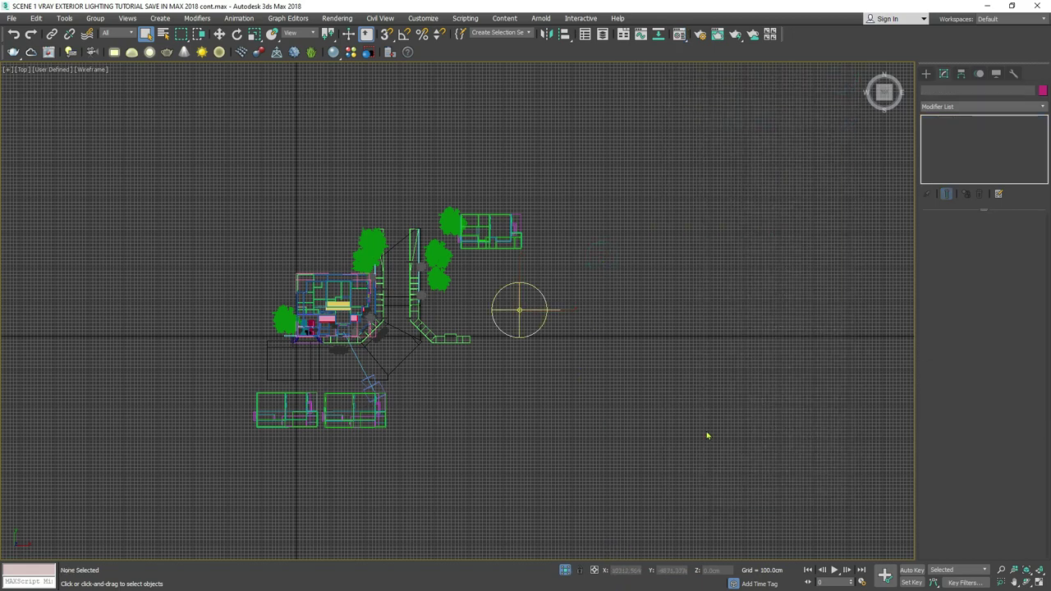
key("m")
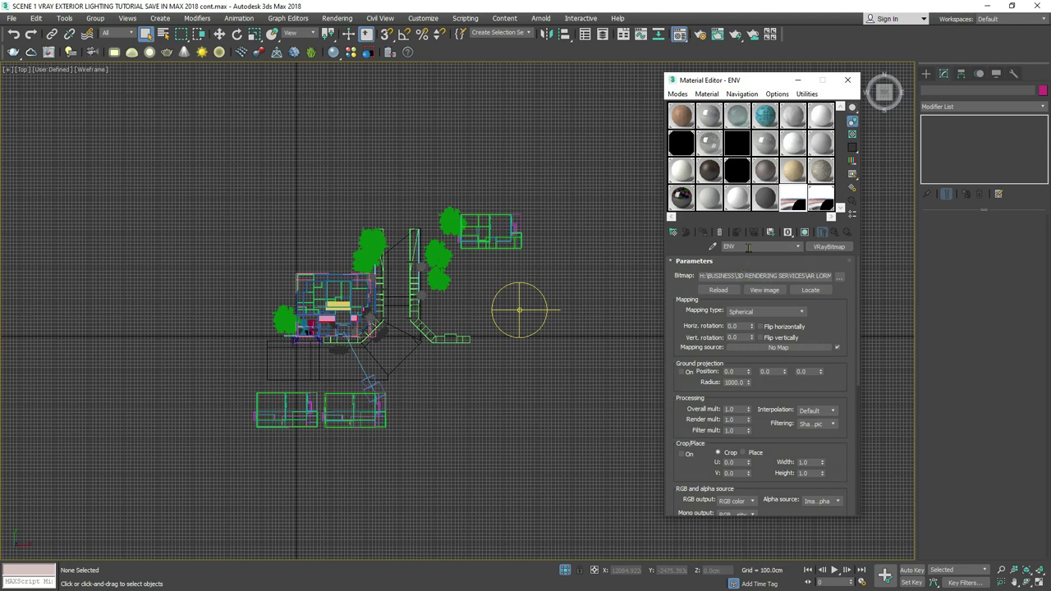
double_click(746, 246)
type("BG")
key("Return")
left_click(848, 79)
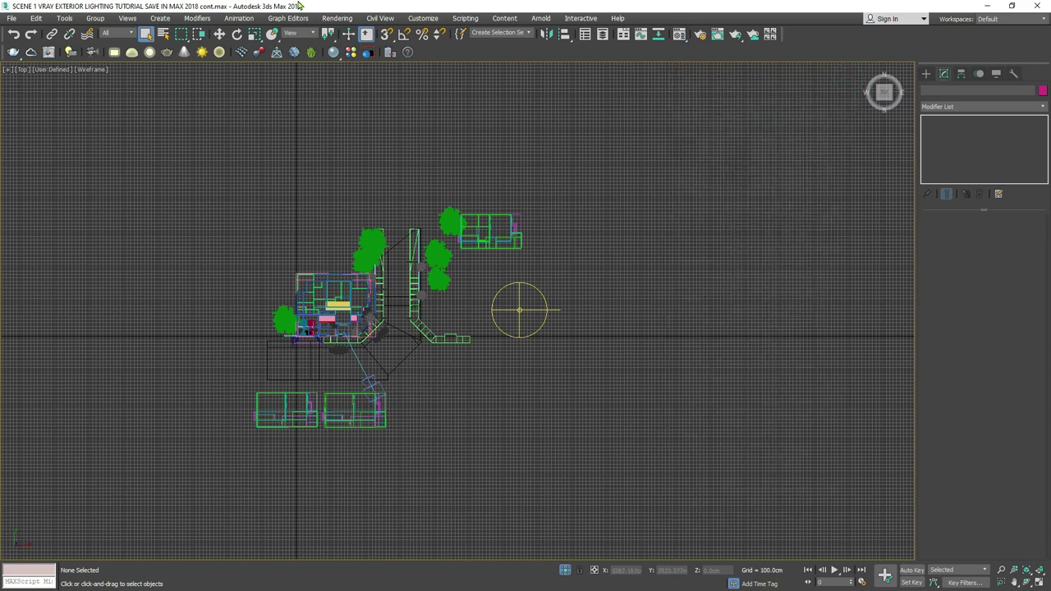
left_click(333, 18)
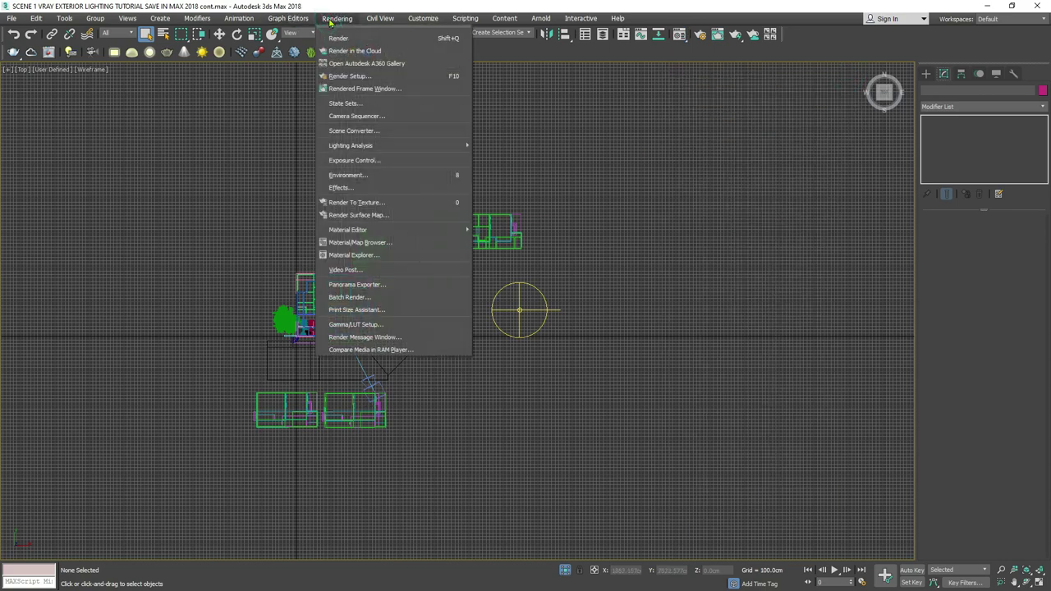
Set Render Setup to render from the VRayCam001 camera view.
left_click(349, 76)
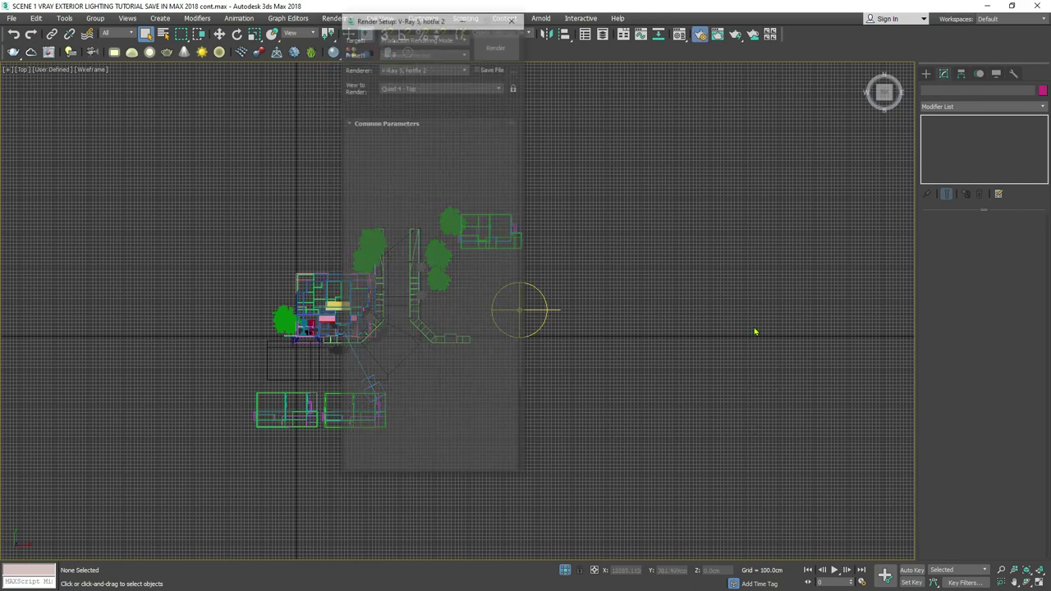
left_click(753, 298)
key("alt+w")
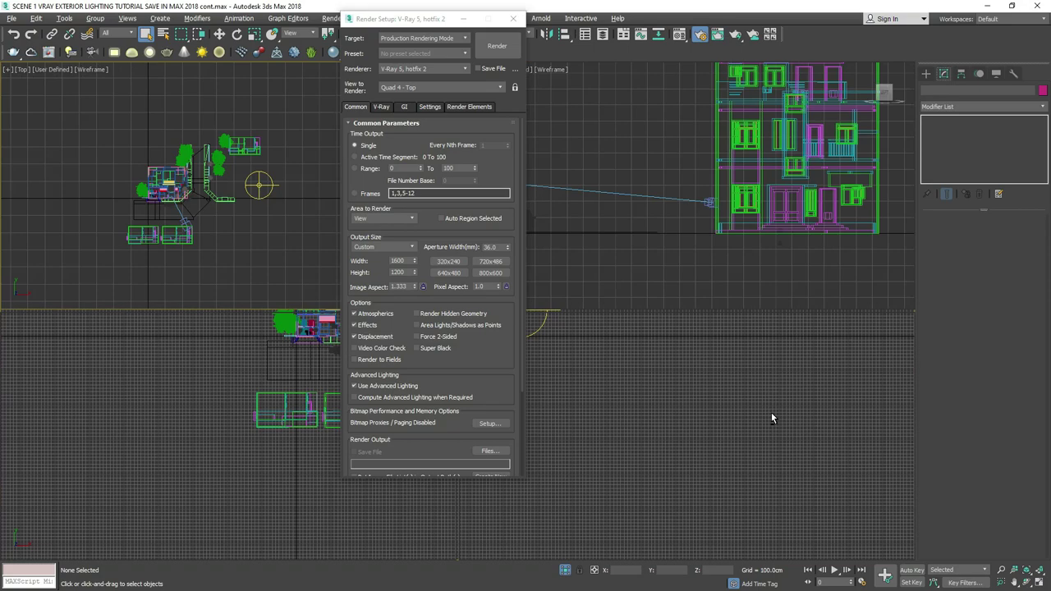
middle_click(771, 412)
key("alt+w")
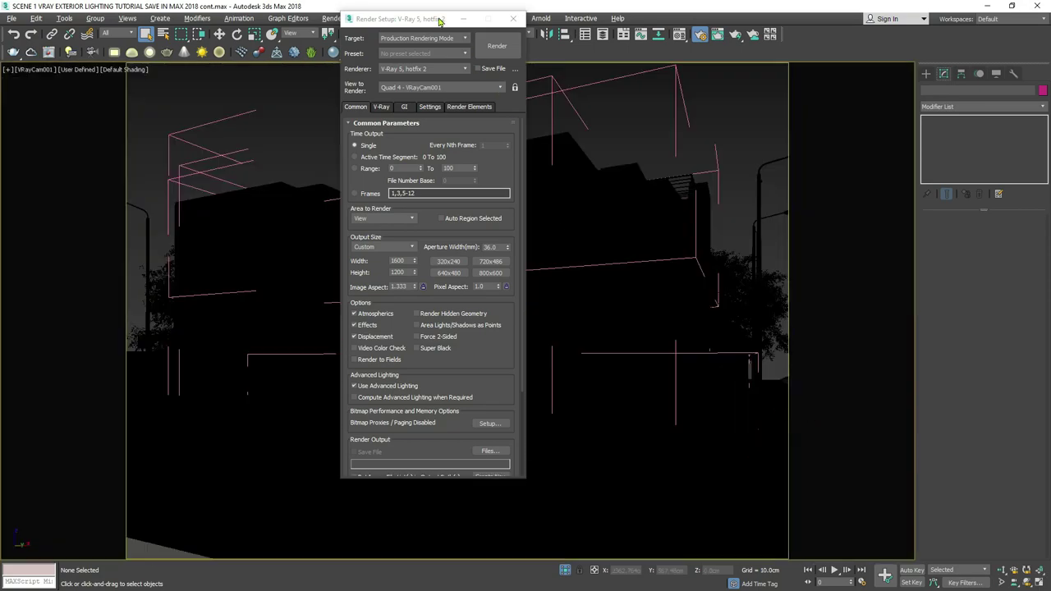
left_click_drag(440, 19, 907, 44)
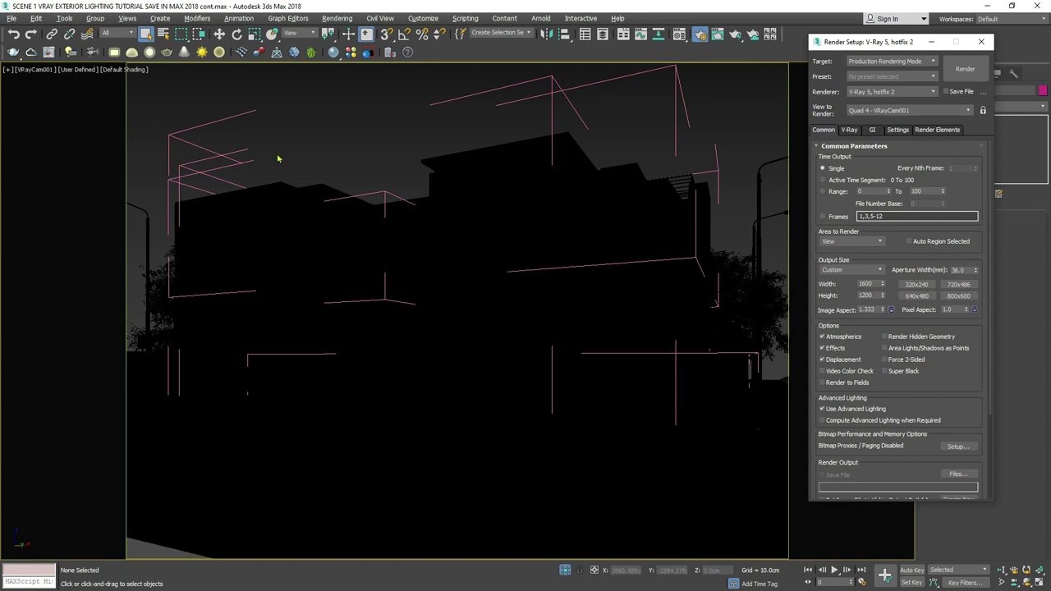
left_click(433, 106)
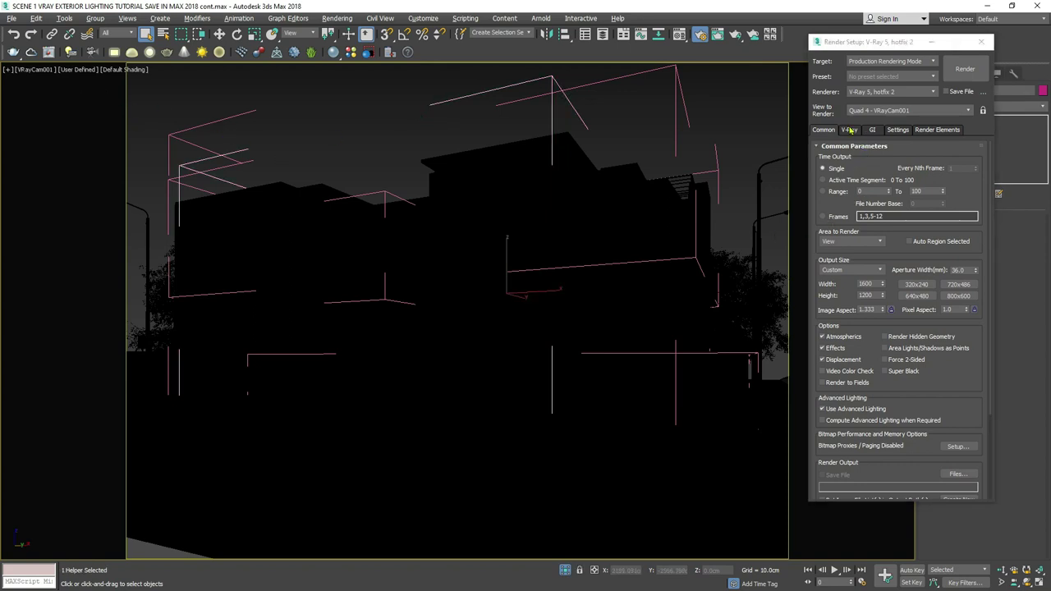
left_click(872, 284)
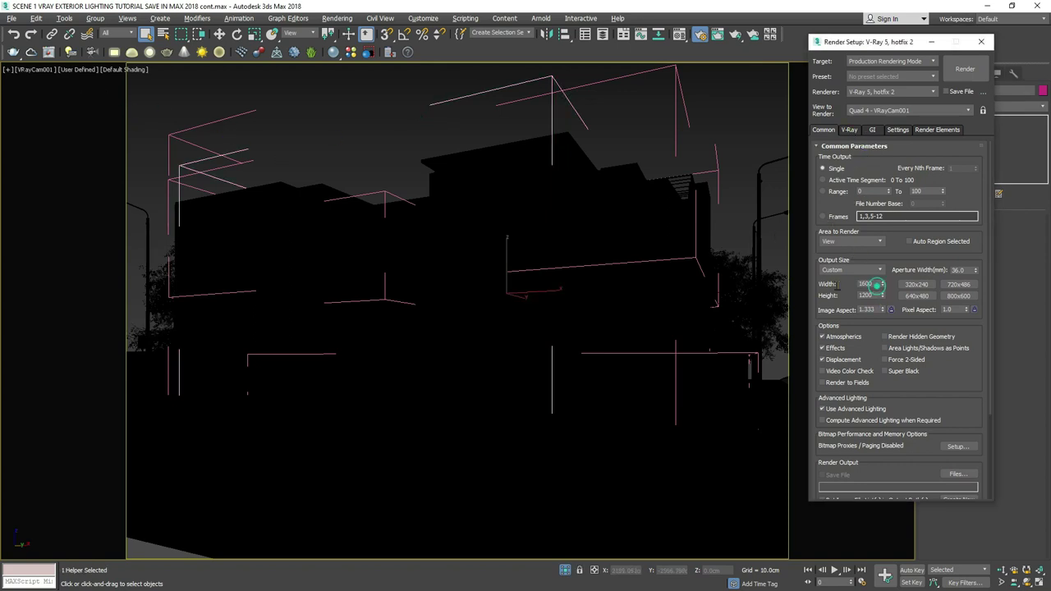
Set the output to 2400 × 1846 with a locked 1.3 image aspect.
double_click(872, 283)
double_click(872, 294)
double_click(874, 294)
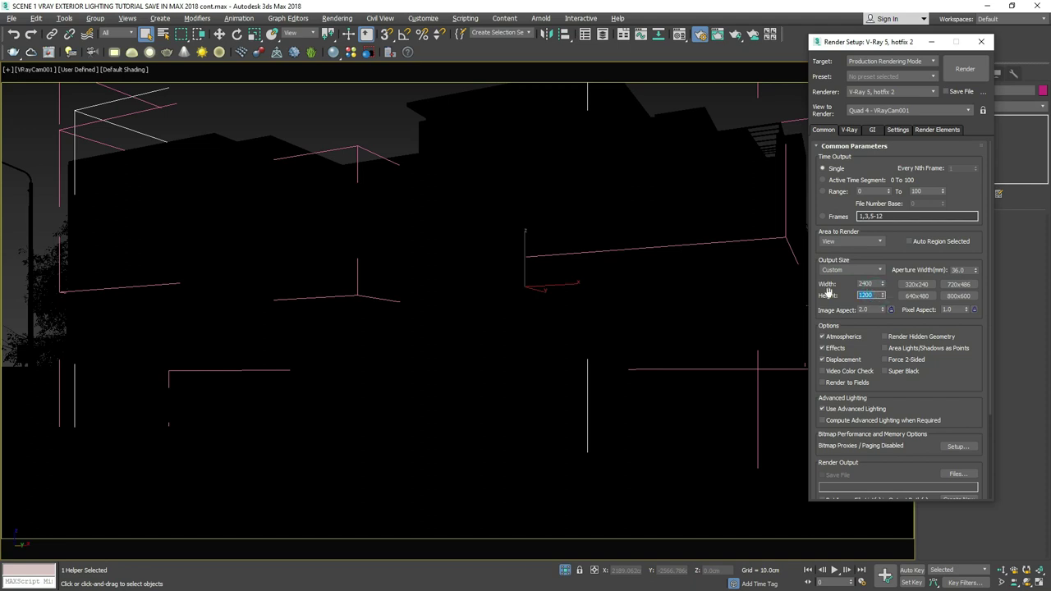
left_click(890, 309)
double_click(871, 309)
type("1.3")
left_click(893, 310)
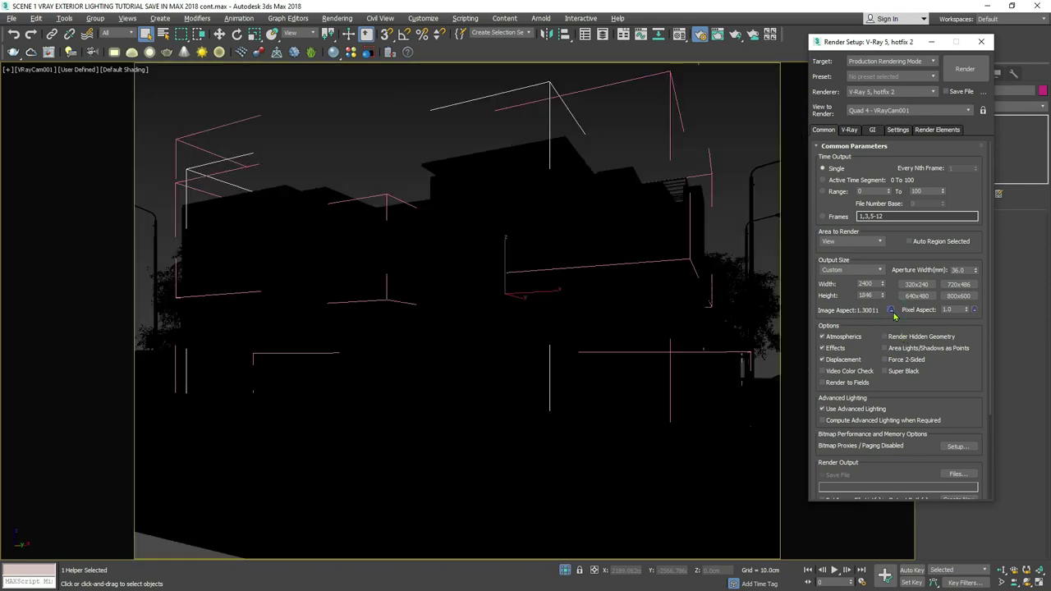
left_click(892, 311)
Switch the V-Ray image filter to Catmull-Rom.
left_click(849, 132)
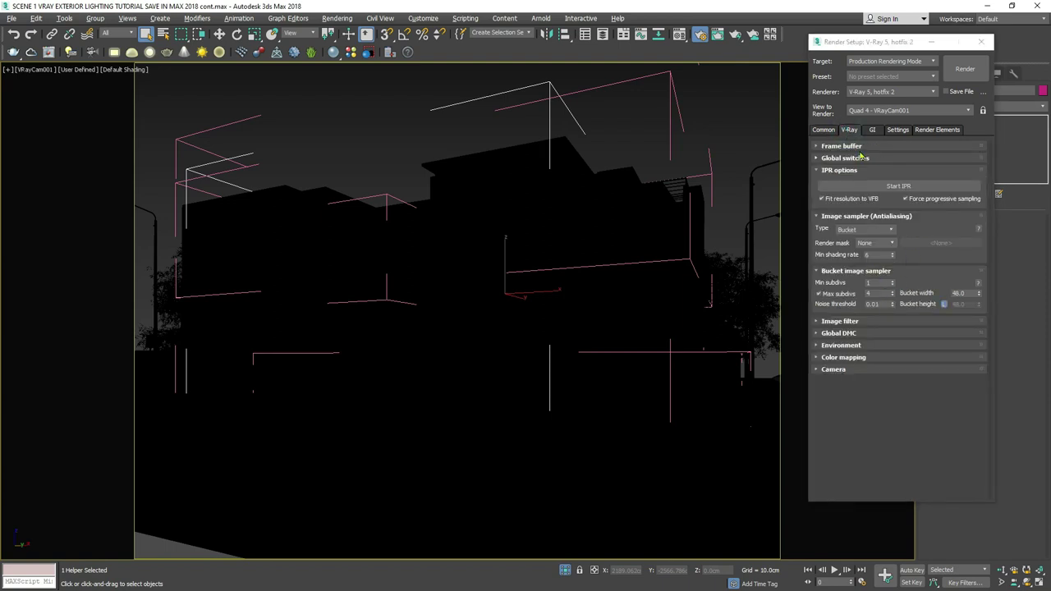
left_click(846, 146)
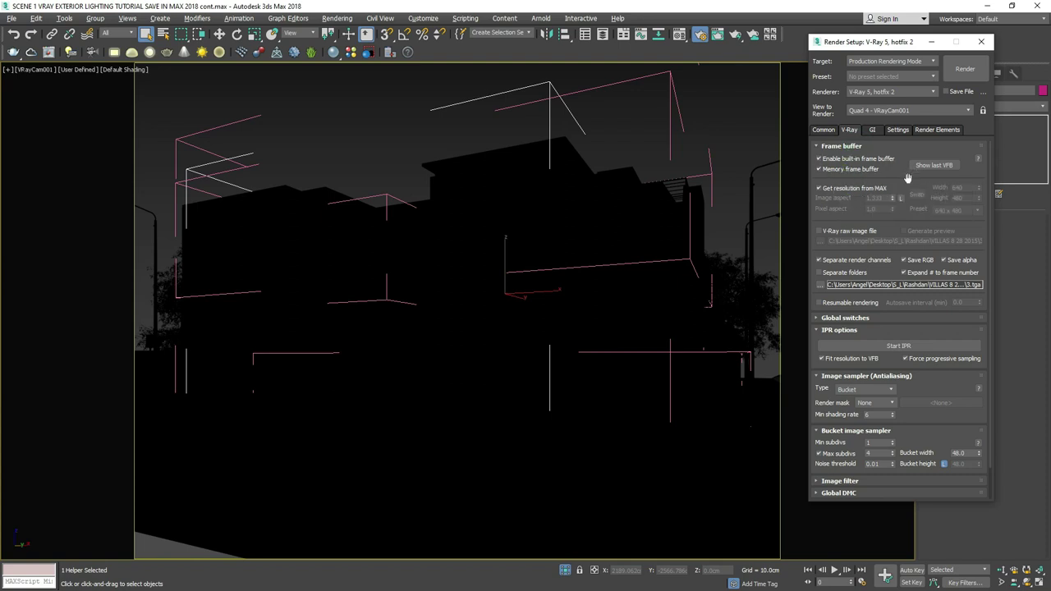
scroll(930, 417, "down", 2)
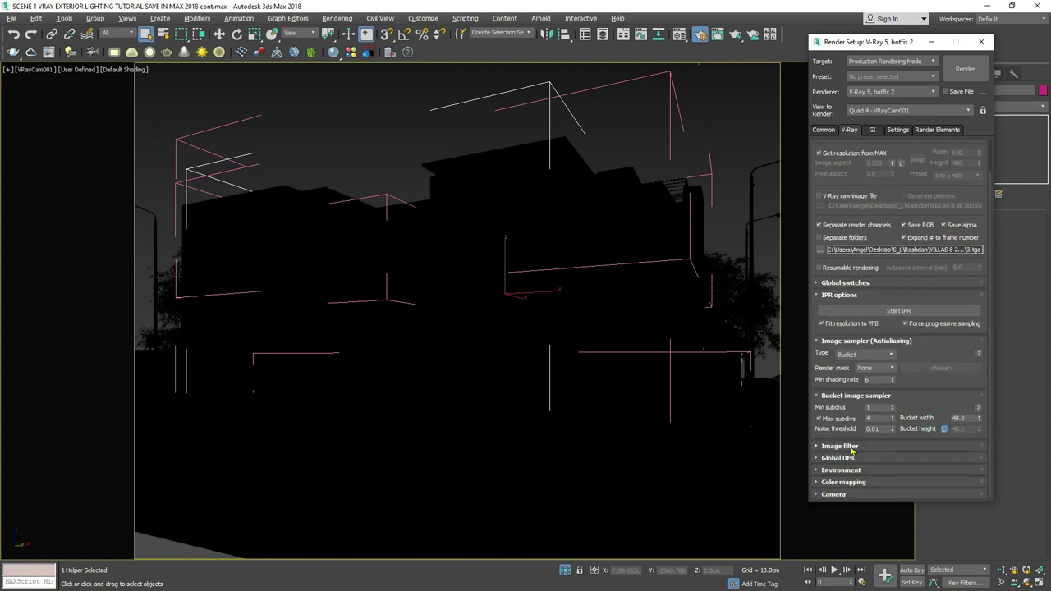
left_click(851, 450)
scroll(919, 349, "down", 1)
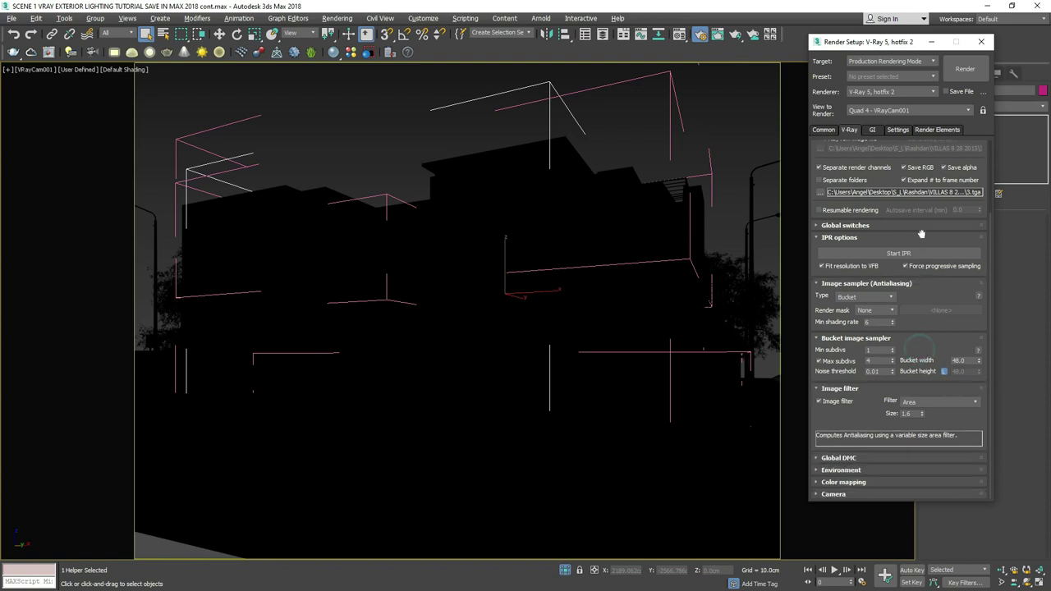
left_click(934, 402)
left_click(918, 426)
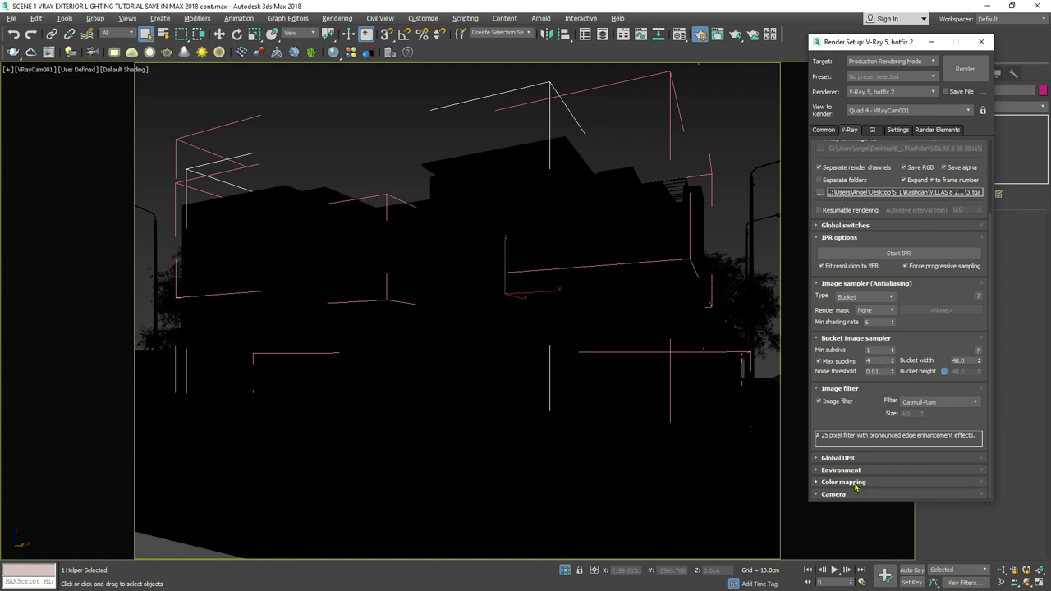
Set the Reinhard color mapping Burn value to 0.25.
left_click(845, 482)
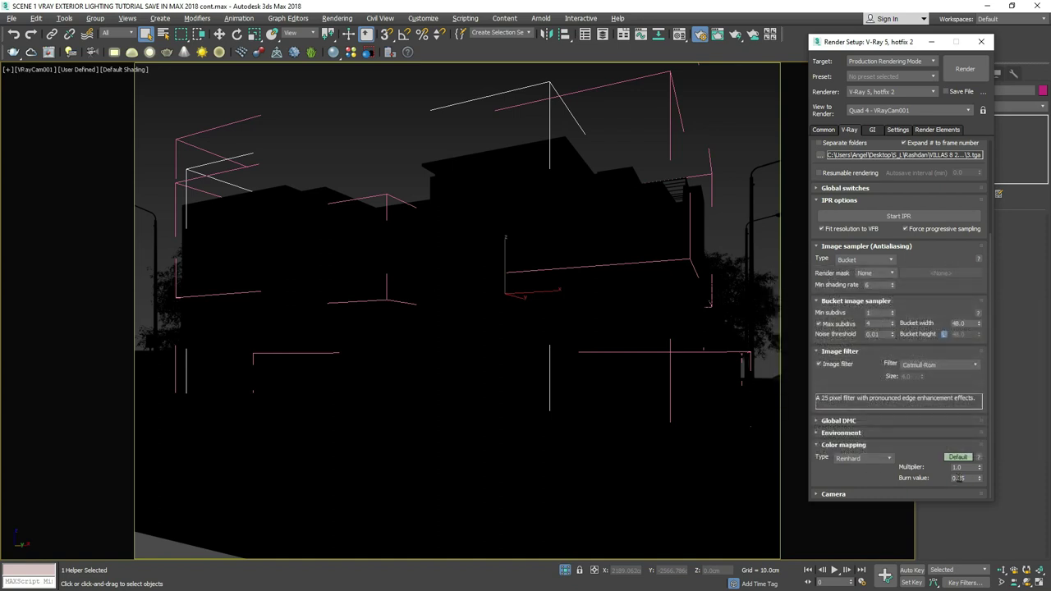
double_click(961, 478)
type(".")
left_click(971, 483)
double_click(960, 478)
left_click(926, 464)
Clear the reflection/refraction environment map and turn that override off.
left_click(904, 432)
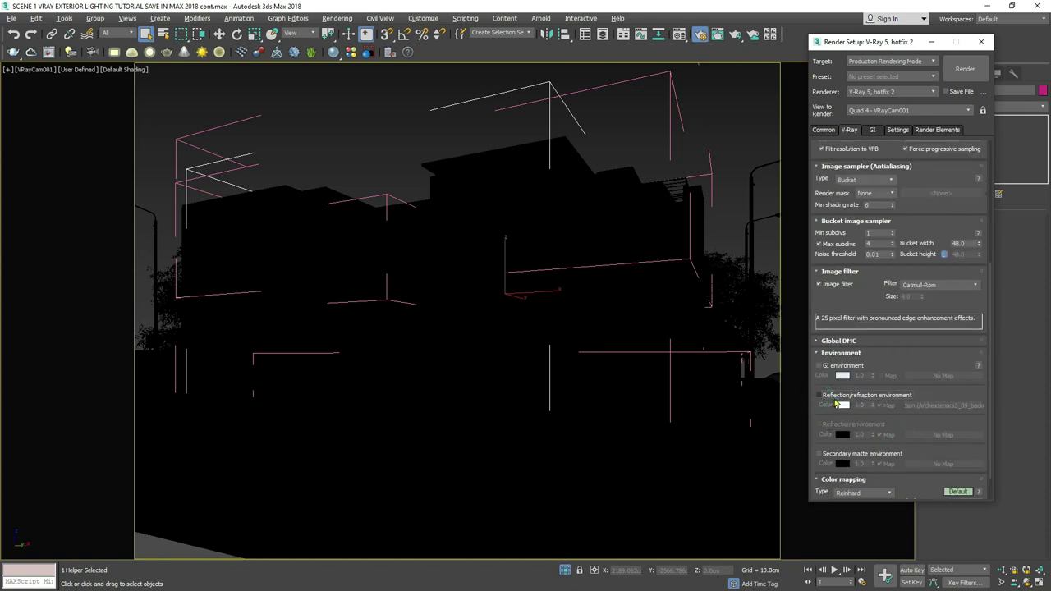
right_click(934, 405)
left_click(945, 436)
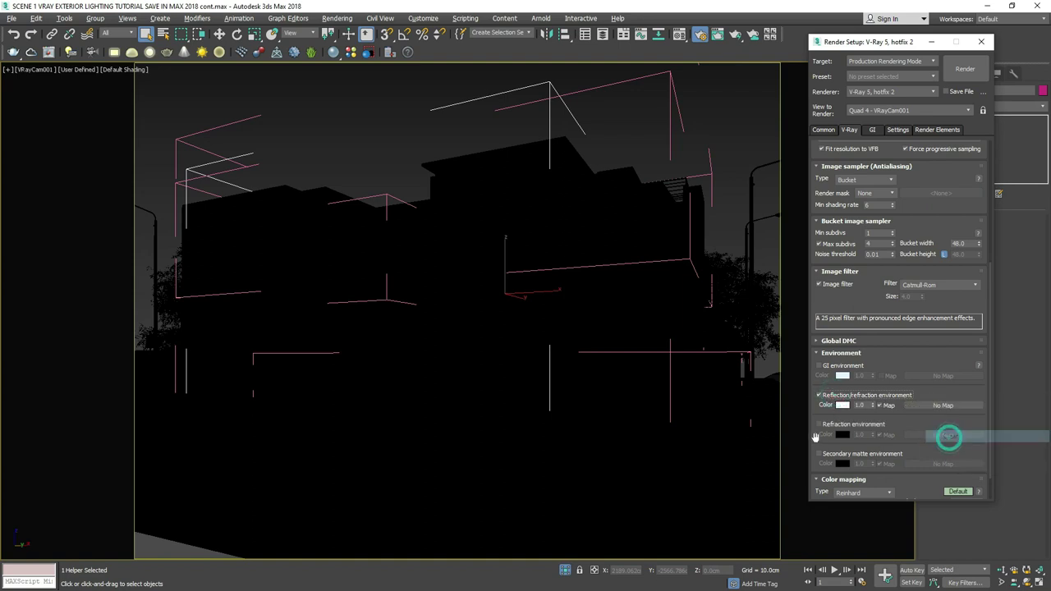
left_click(818, 395)
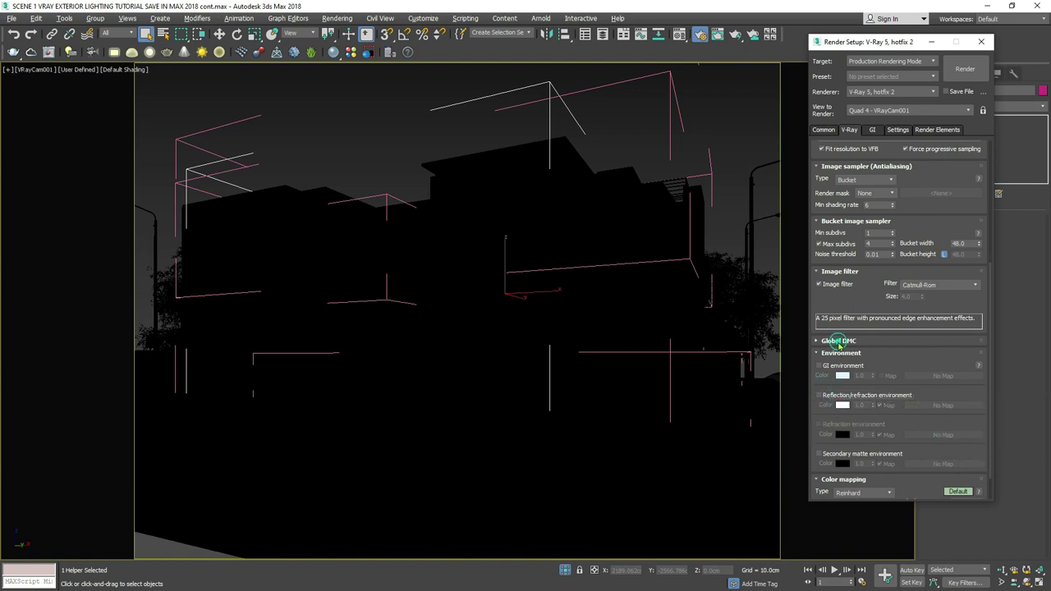
left_click(837, 340)
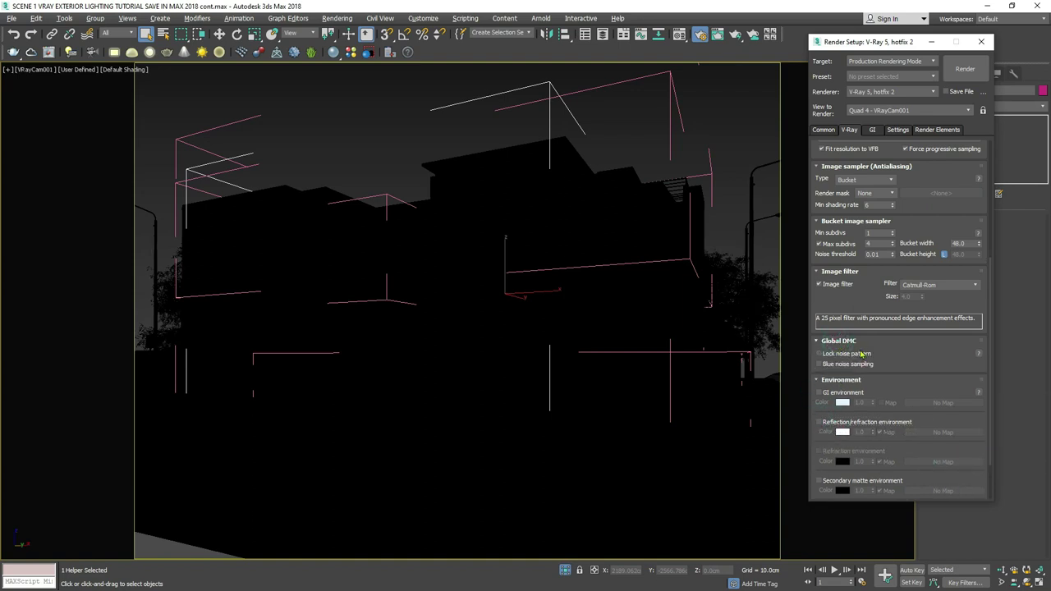
Turn on ambient occlusion (0.8) in the V-Ray GI settings.
left_click(872, 132)
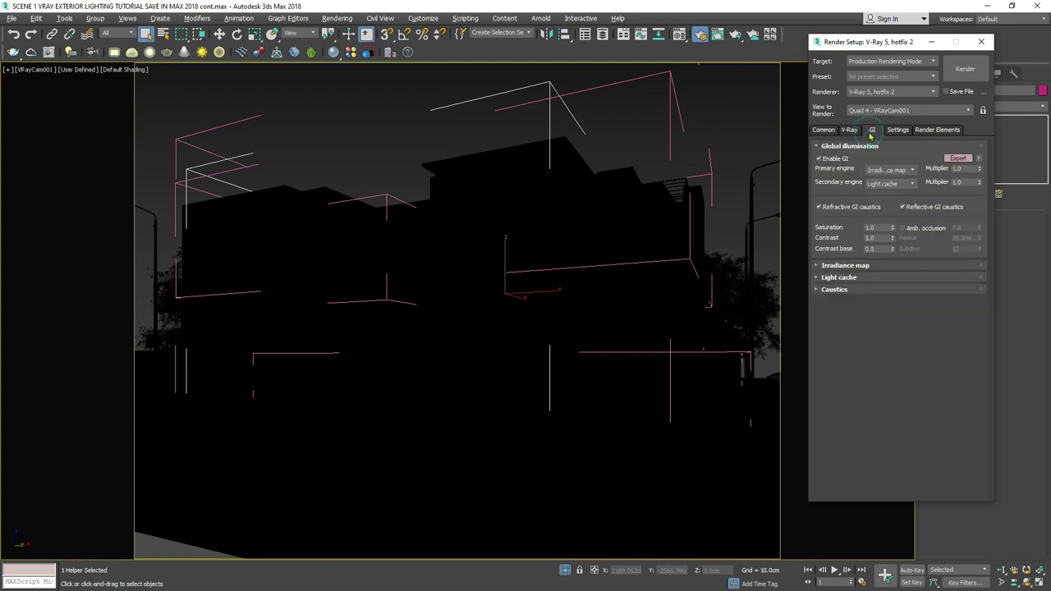
left_click(860, 266)
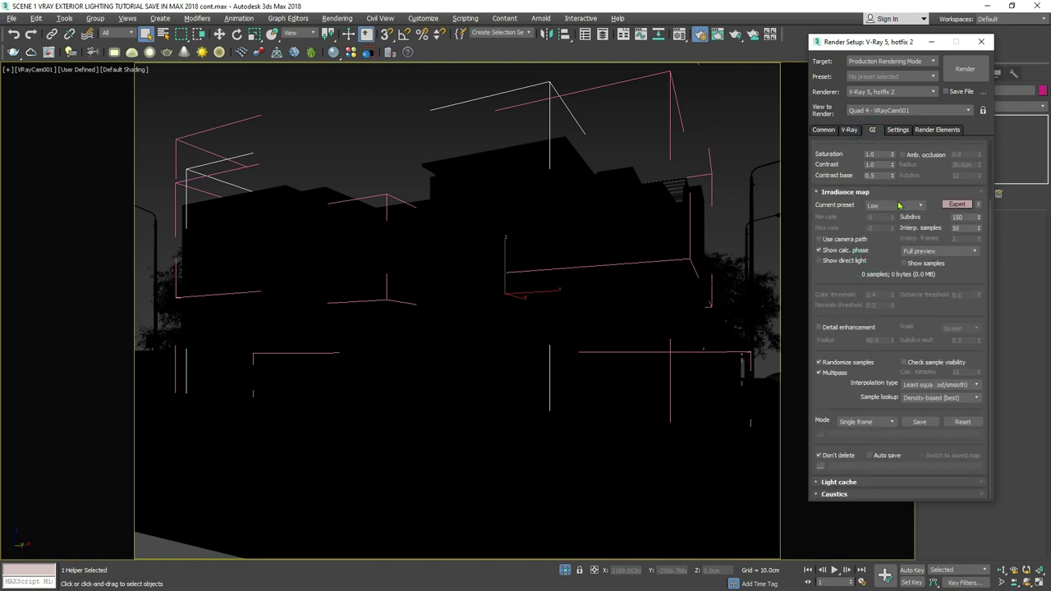
left_click_drag(924, 174, 921, 327)
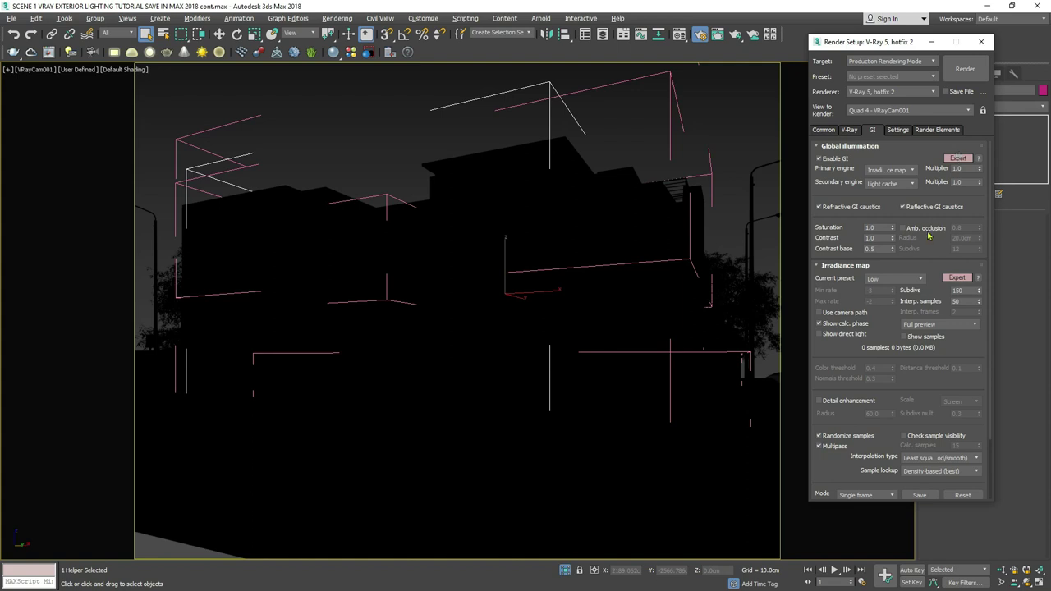
scroll(934, 242, "down", 1)
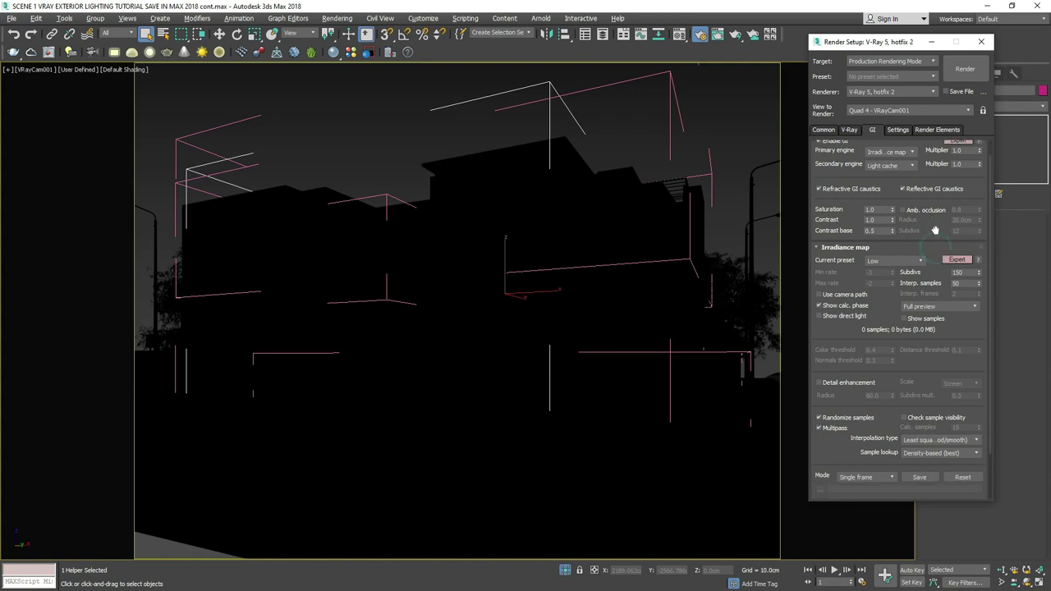
left_click(925, 212)
scroll(930, 234, "down", 2)
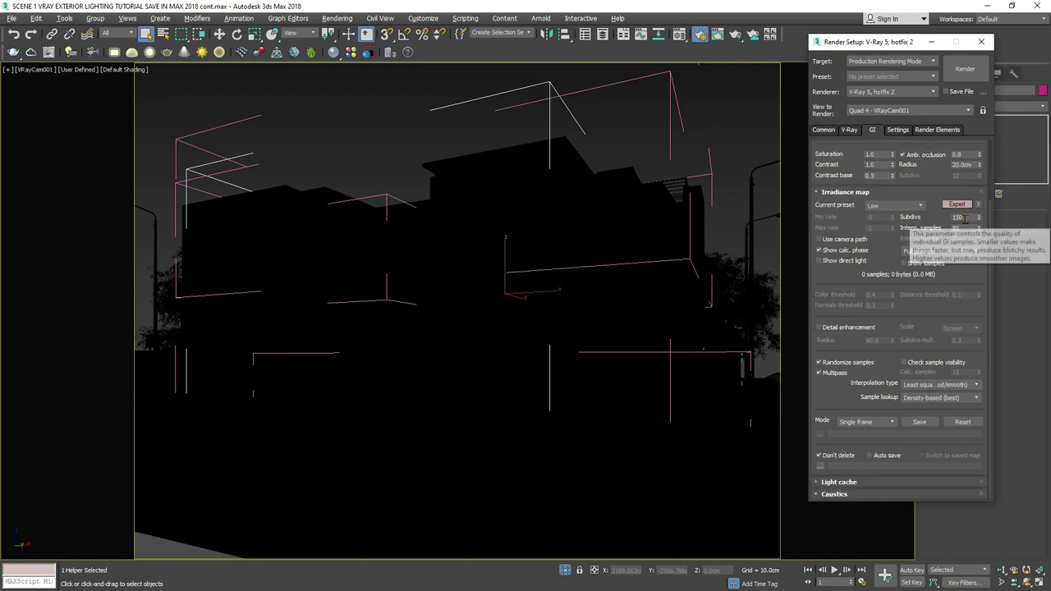
Set irradiance map Subdivs to 50 and adjust the Interp. samples value.
double_click(966, 218)
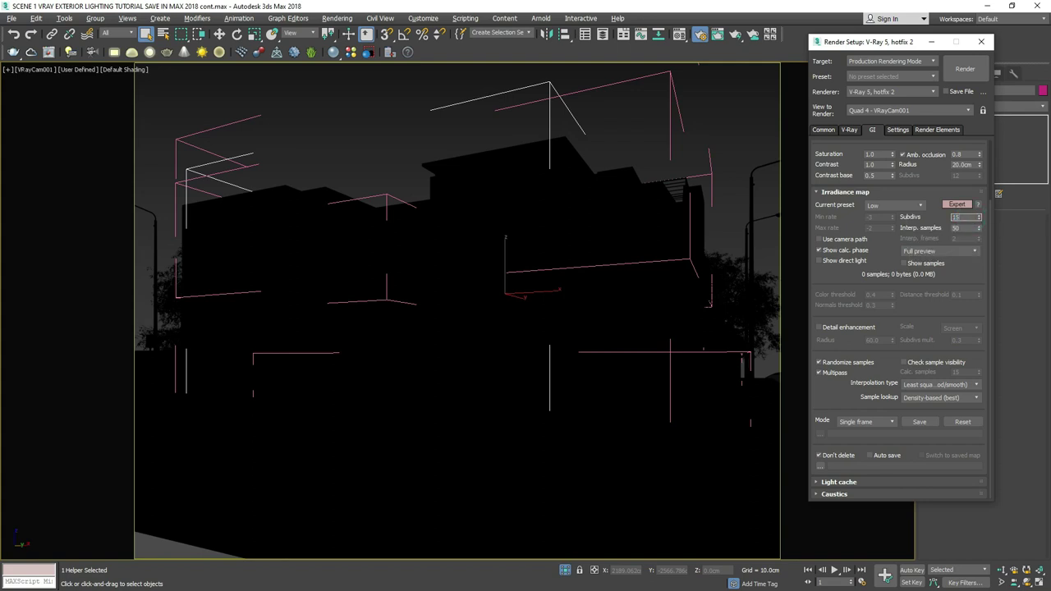
double_click(956, 228)
key("shift+Tab")
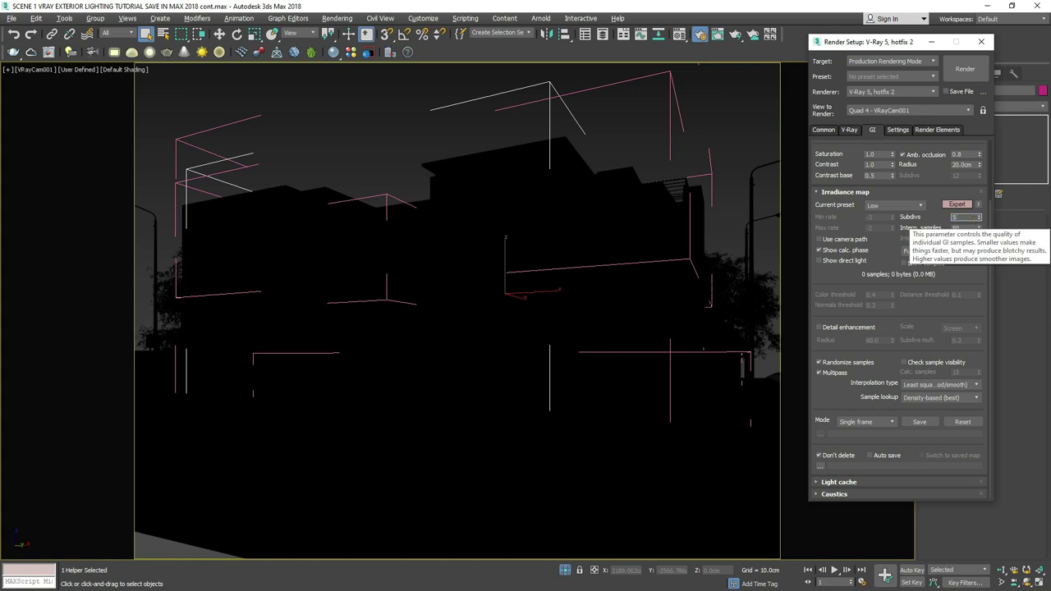
double_click(967, 227)
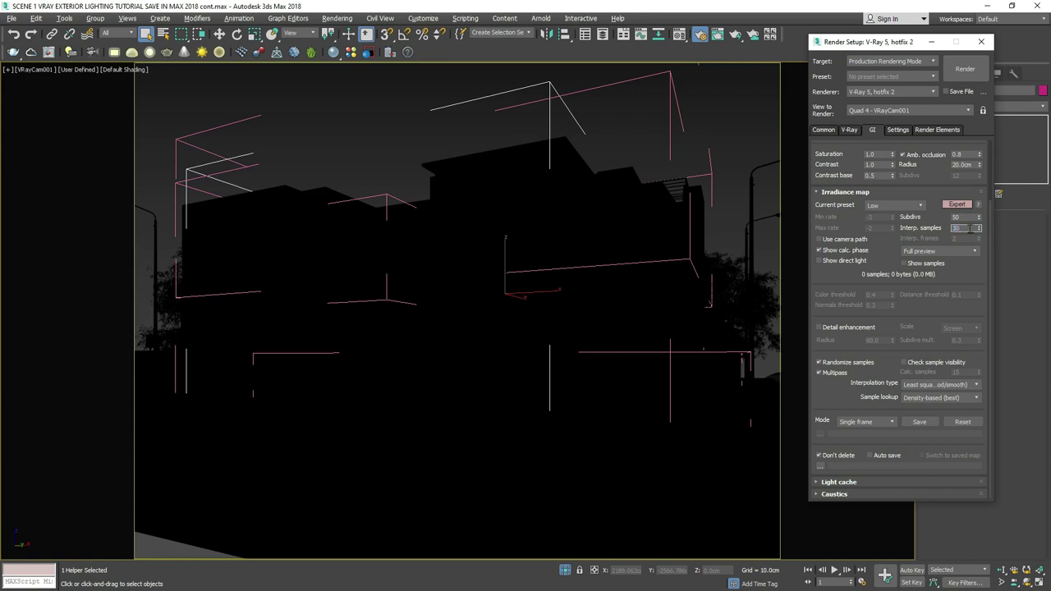
double_click(961, 217)
double_click(957, 228)
left_click(965, 270)
Expand Light cache and change its Subdivs value, starting with 500.
left_click(839, 482)
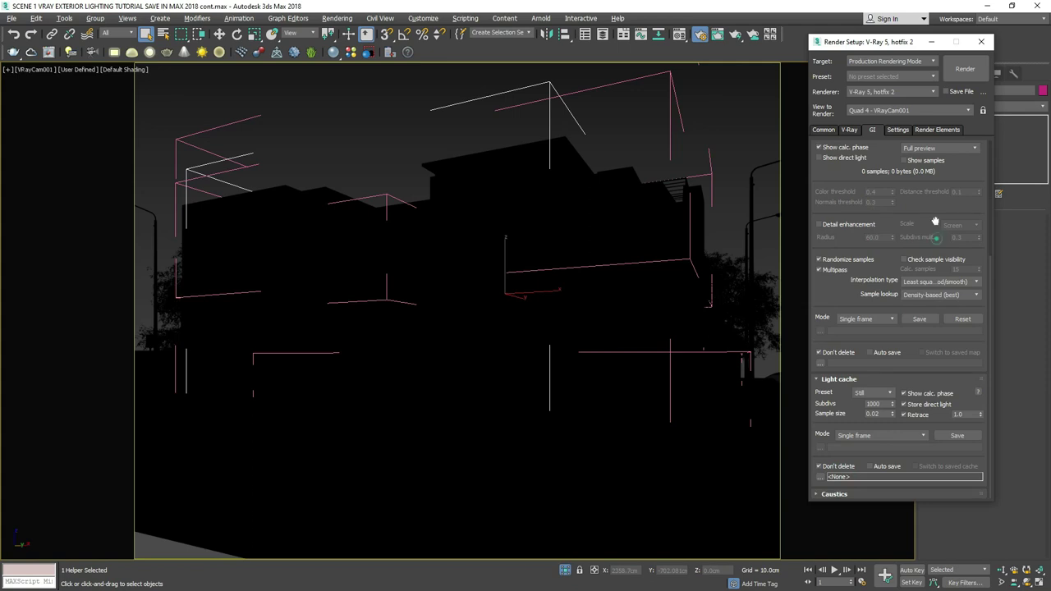
double_click(877, 404)
type("500")
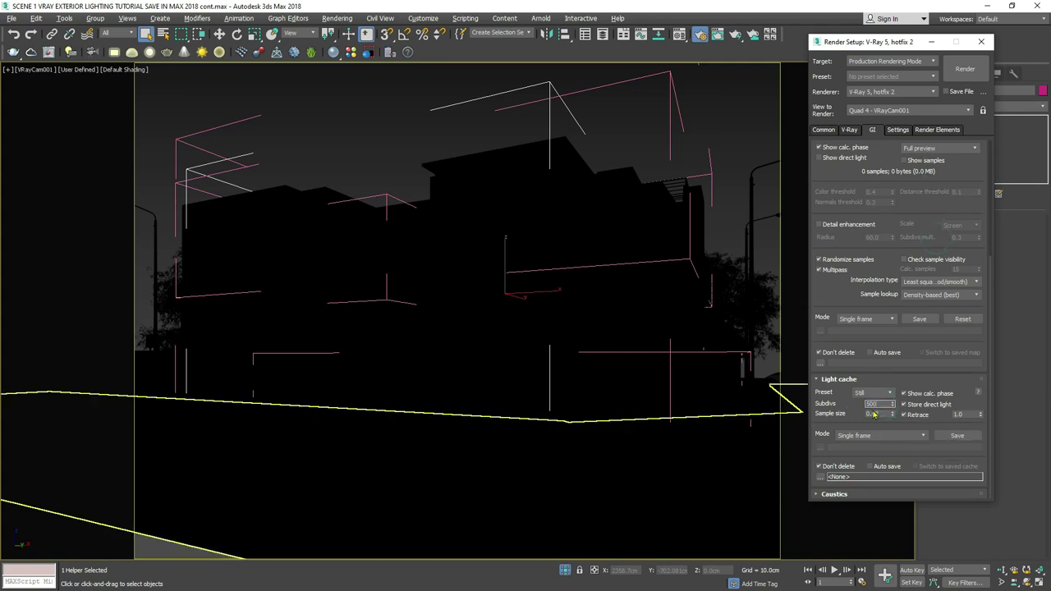
double_click(877, 404)
type("1000")
Collapse the System rollout and return Render Setup to the Common parameters.
left_click(897, 130)
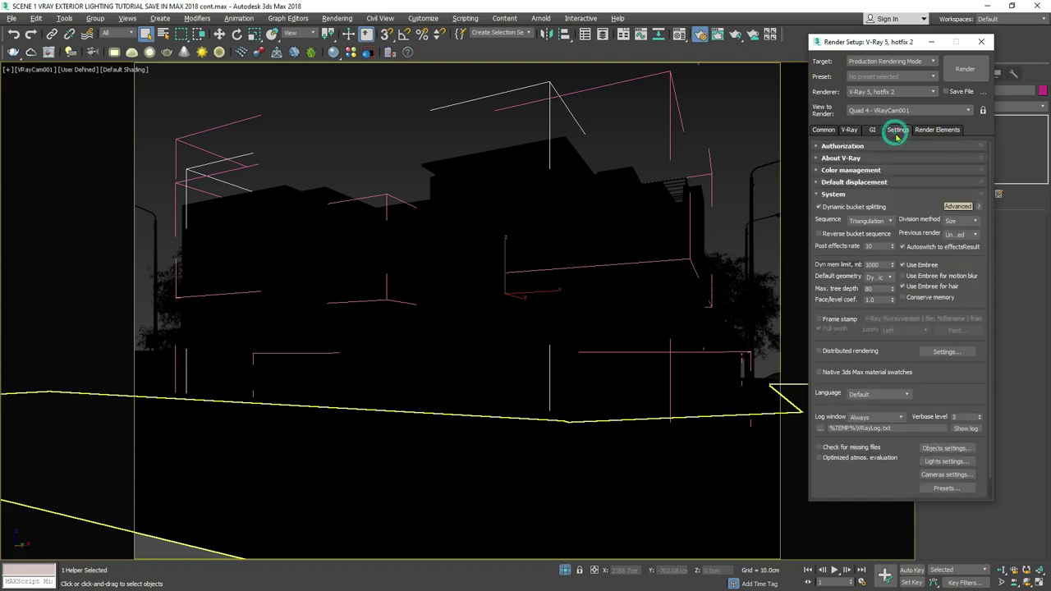
left_click(901, 200)
left_click(901, 200)
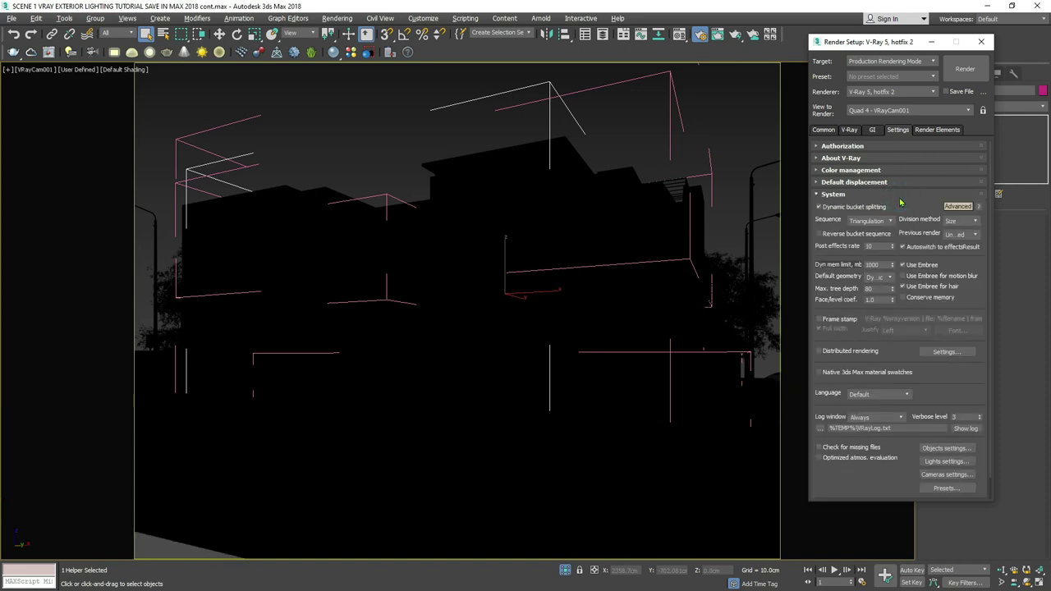
left_click(821, 131)
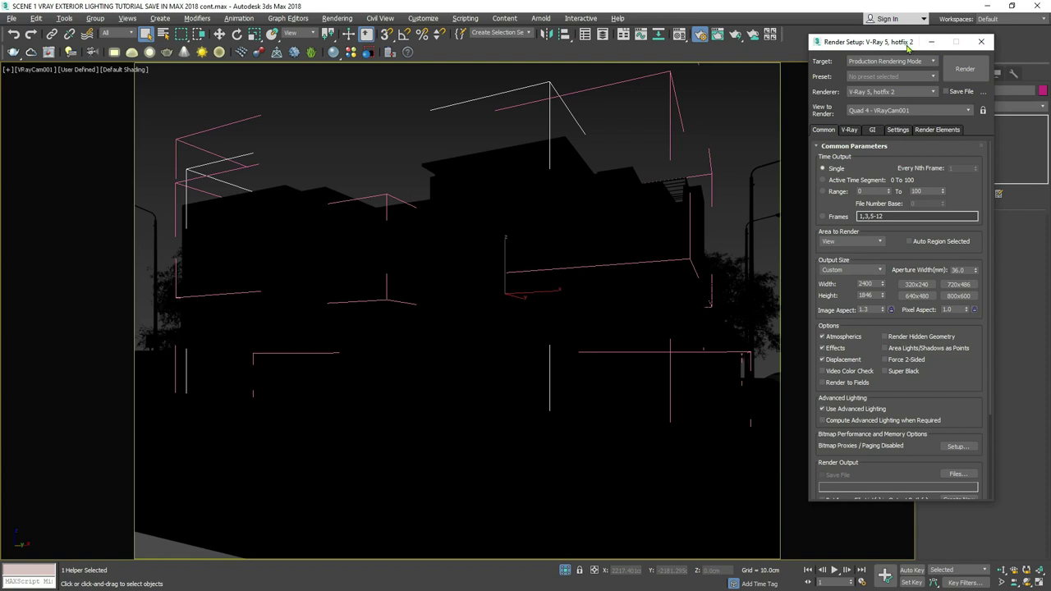
left_click_drag(912, 43, 816, 27)
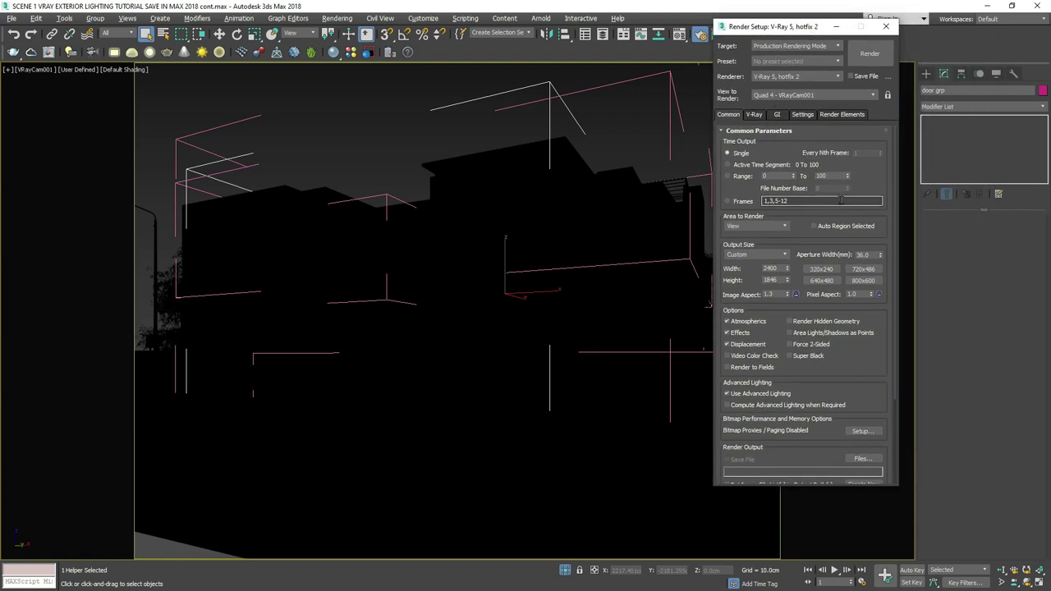
Run a test render of the camera view, stop it, and close the frame buffer.
left_click(869, 51)
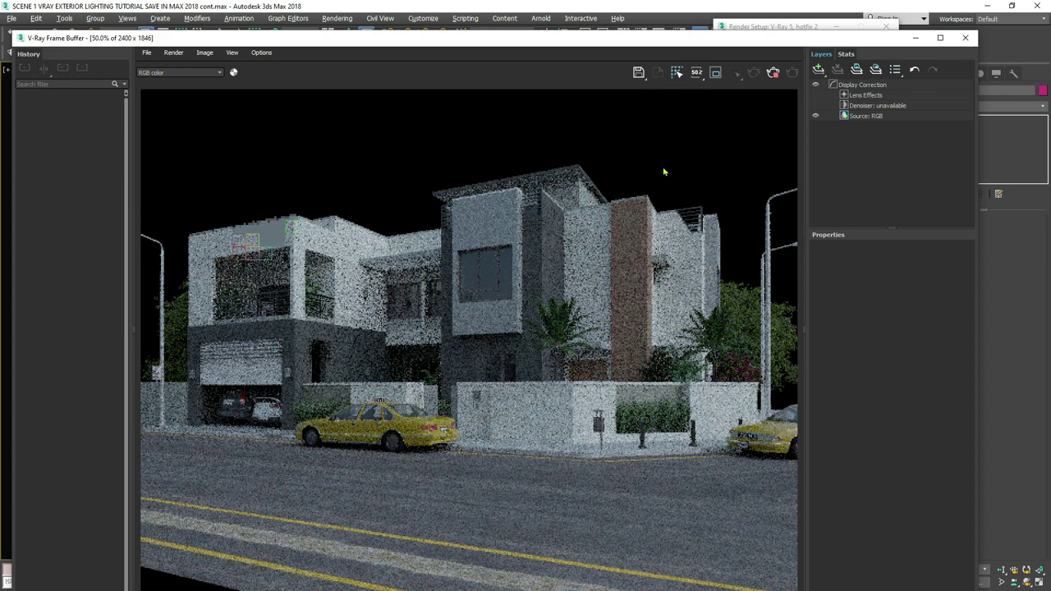
left_click(450, 234)
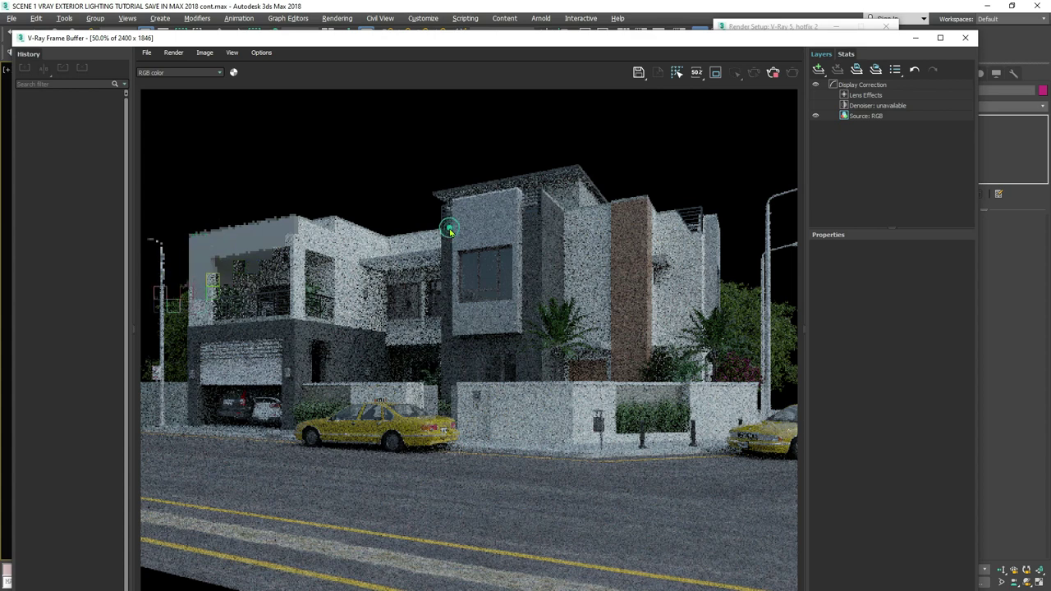
left_click(773, 72)
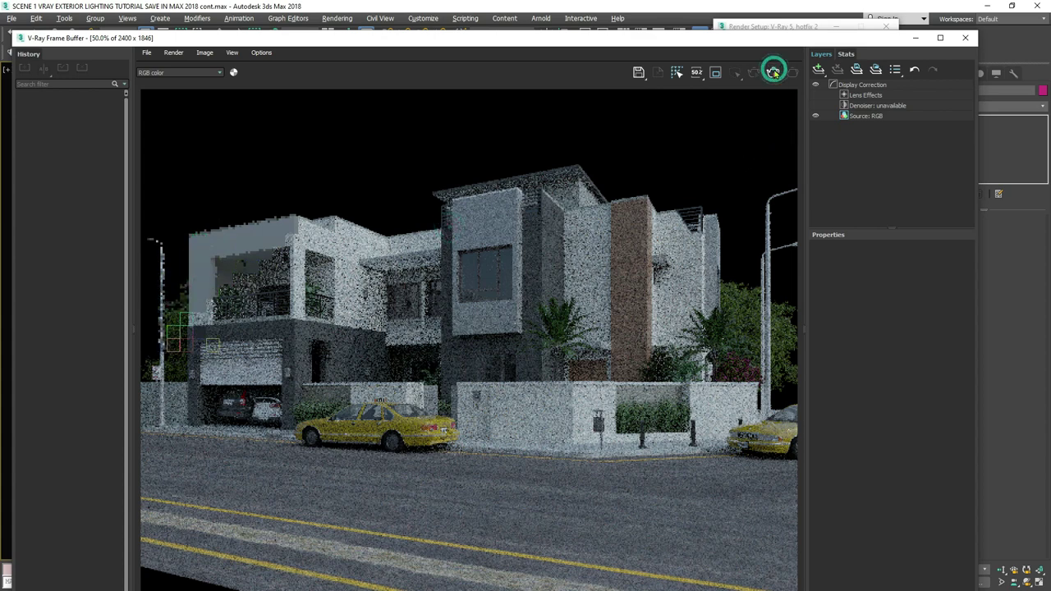
left_click(965, 38)
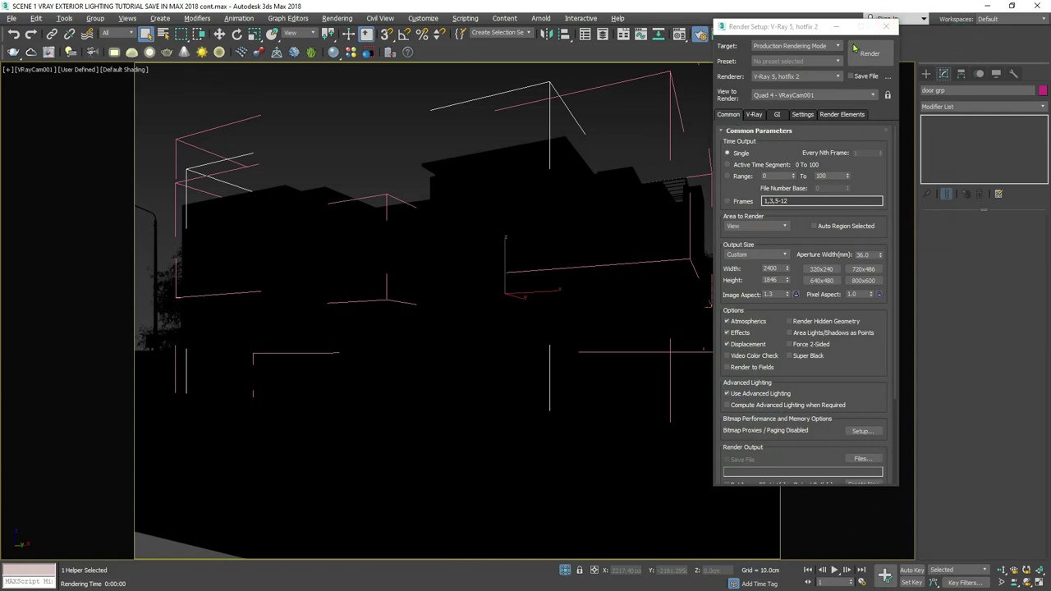
Drag the BG VRayBitmap from the Material Editor onto Environment Map as an instance.
left_click(885, 27)
right_click(662, 167)
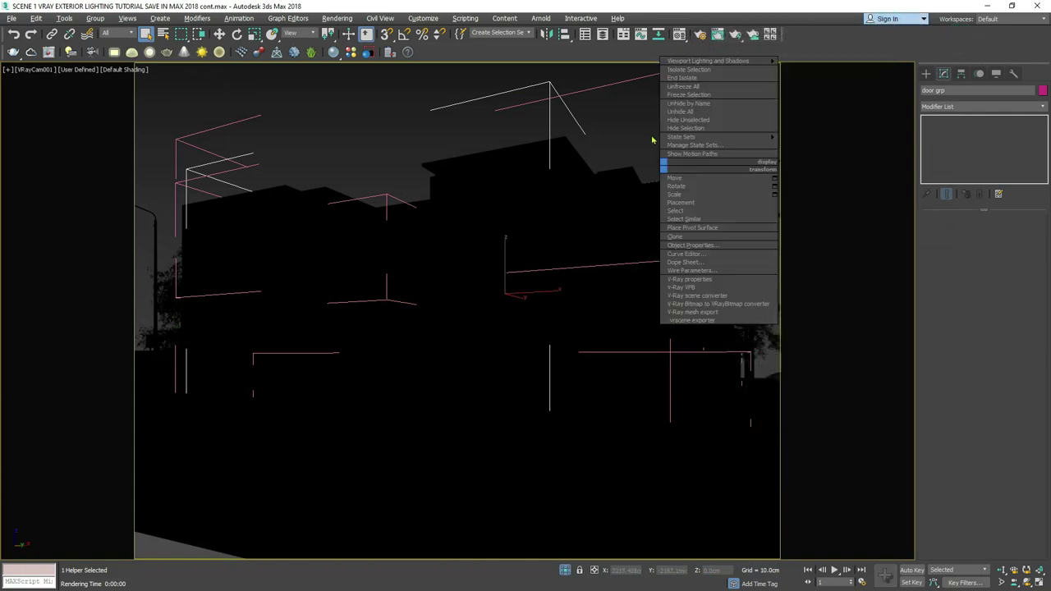
key("m")
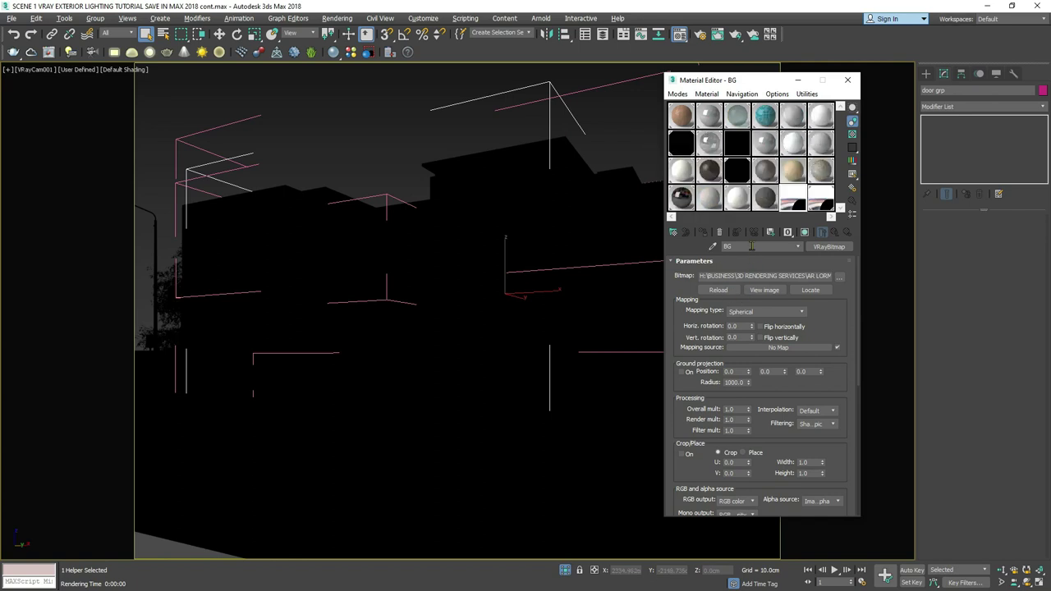
left_click_drag(751, 246, 703, 244)
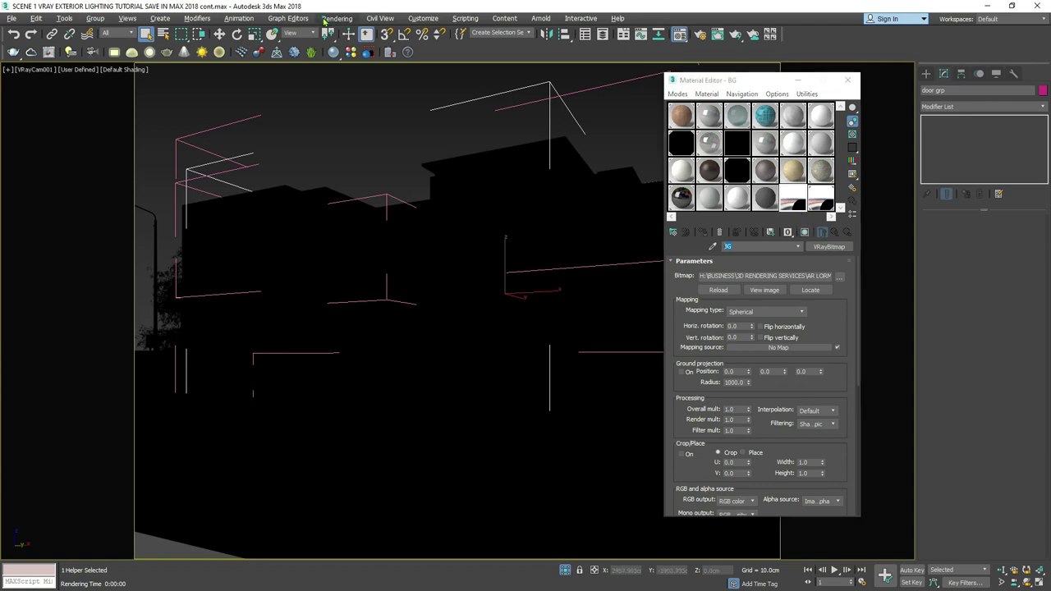
left_click(326, 19)
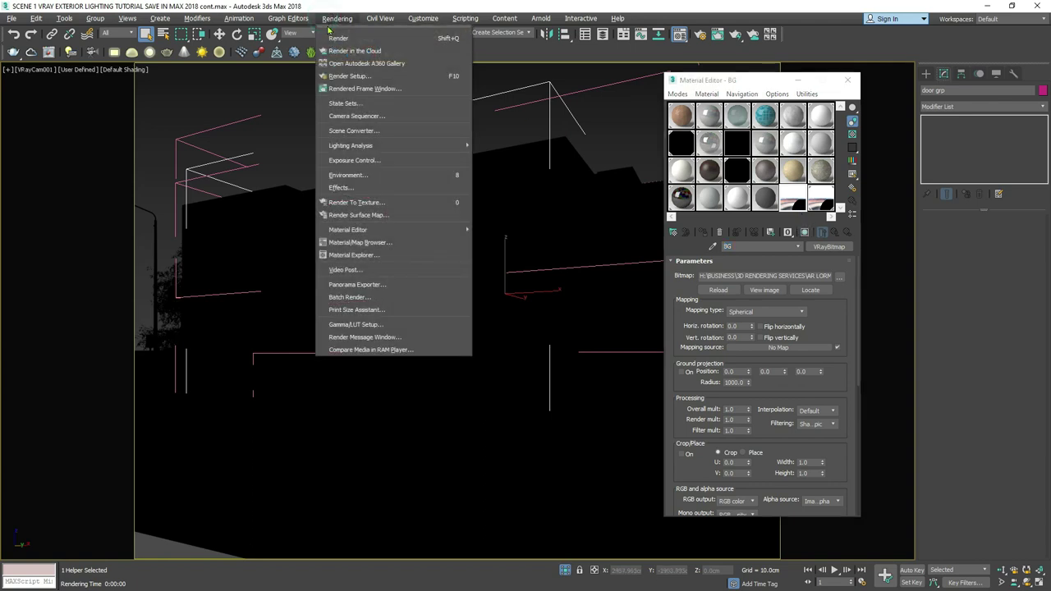
left_click(370, 176)
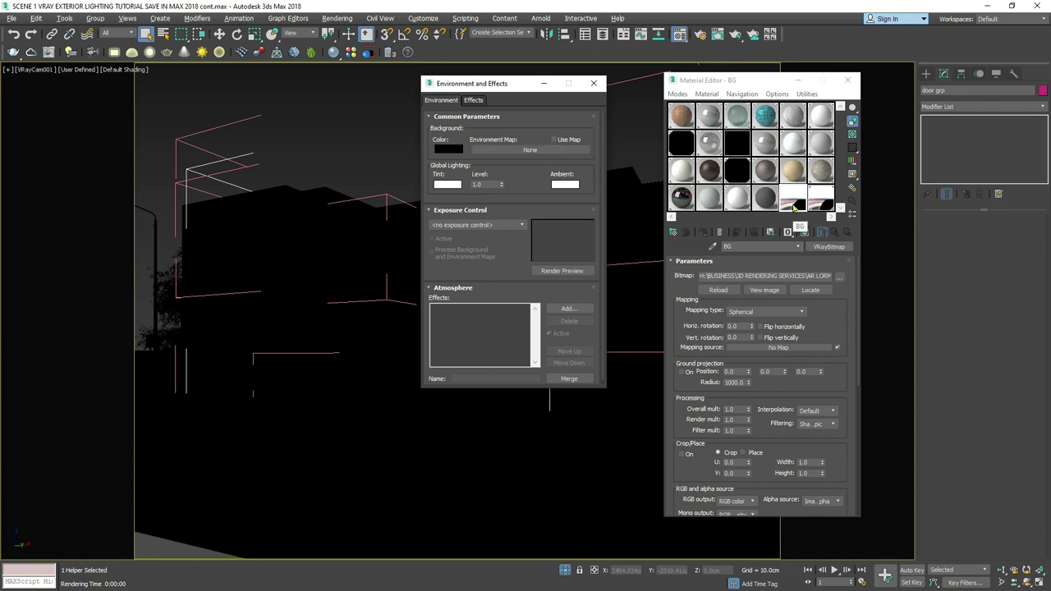
left_click_drag(793, 207, 520, 155)
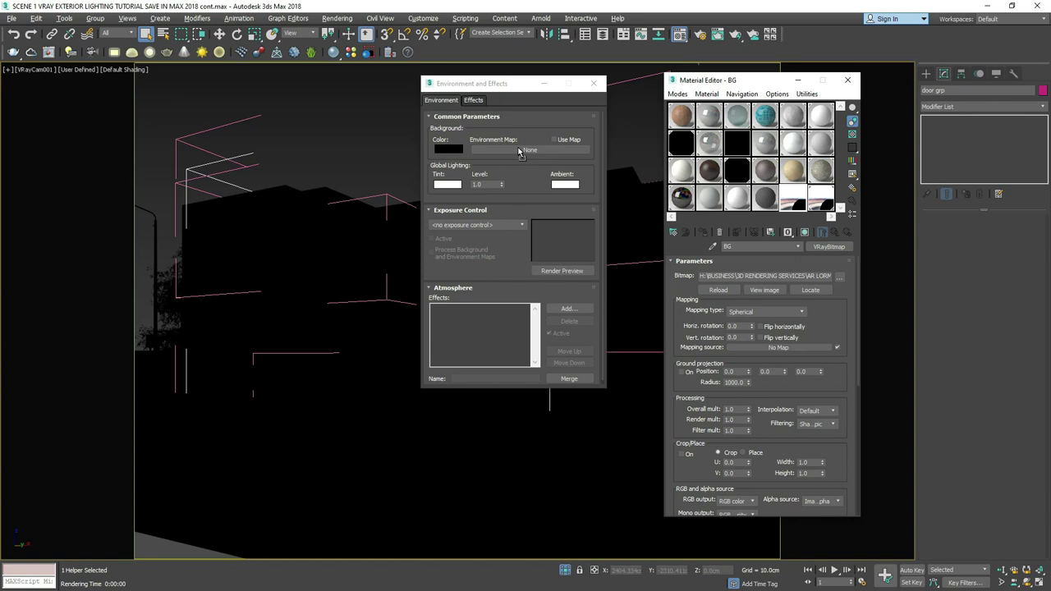
left_click_drag(519, 152, 519, 152)
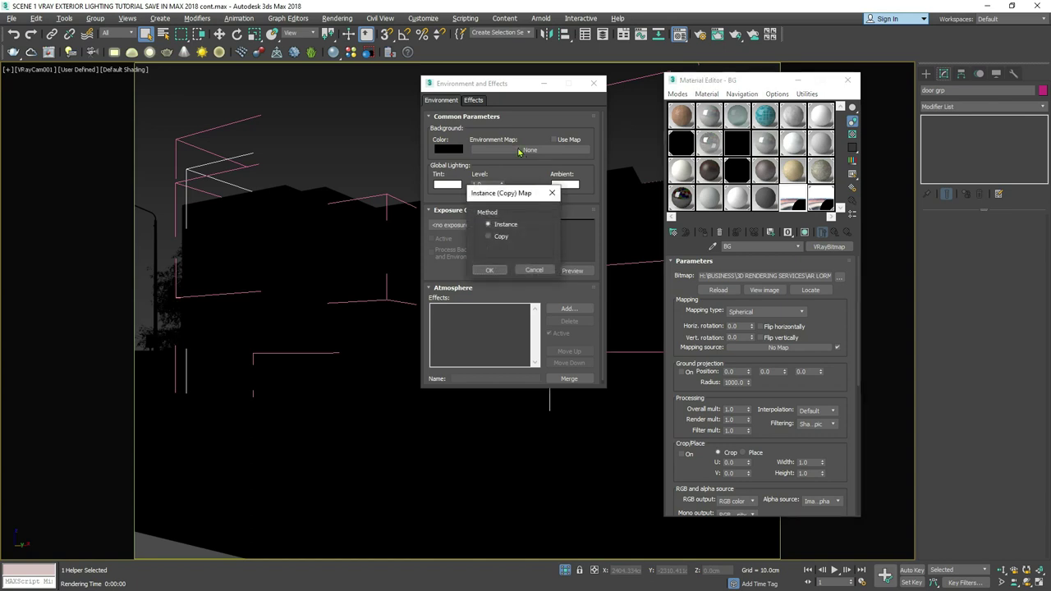
left_click(494, 270)
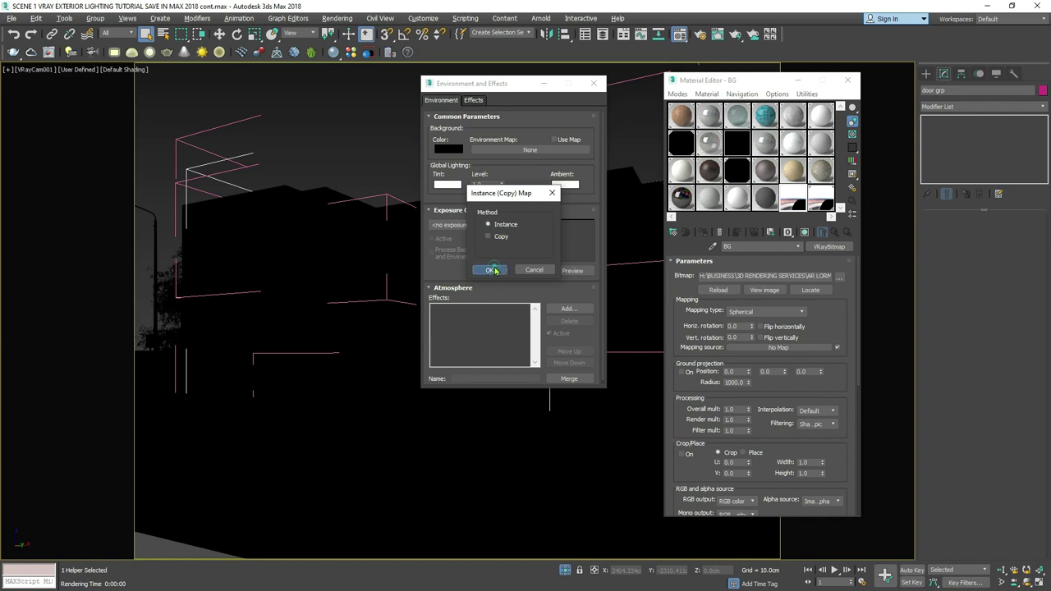
left_click(594, 84)
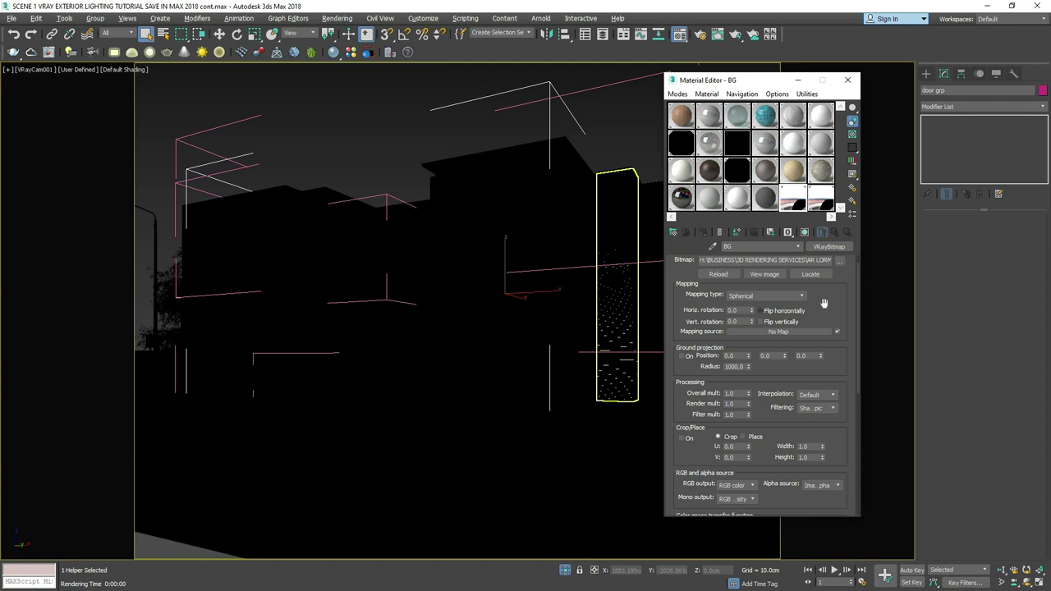
Keep Spherical mapping on the ENV map and set its horizontal rotation to 30.0.
scroll(826, 302, "down", 1)
scroll(827, 302, "up", 2)
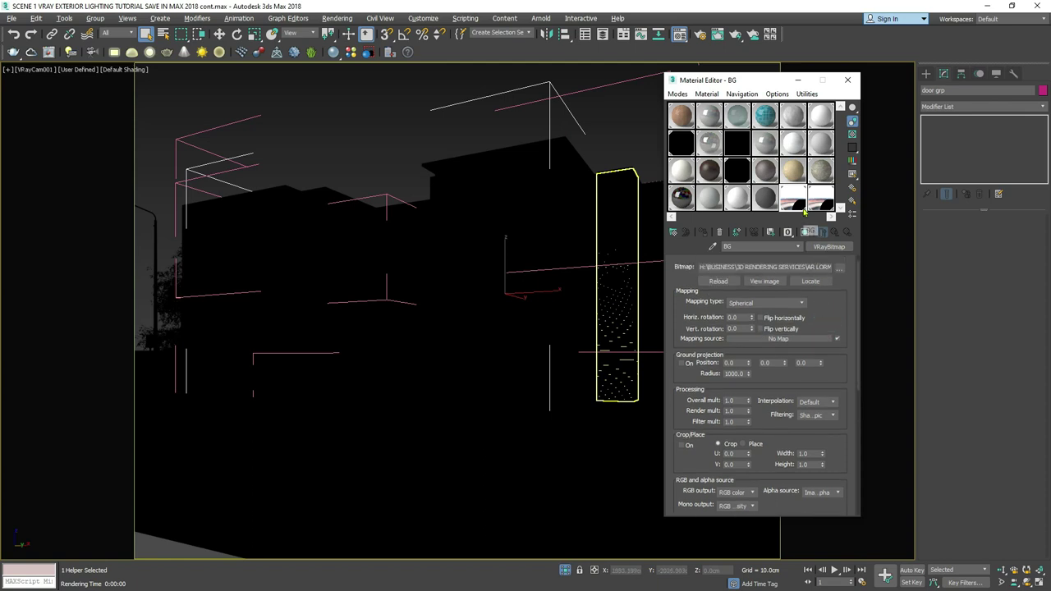
left_click(824, 199)
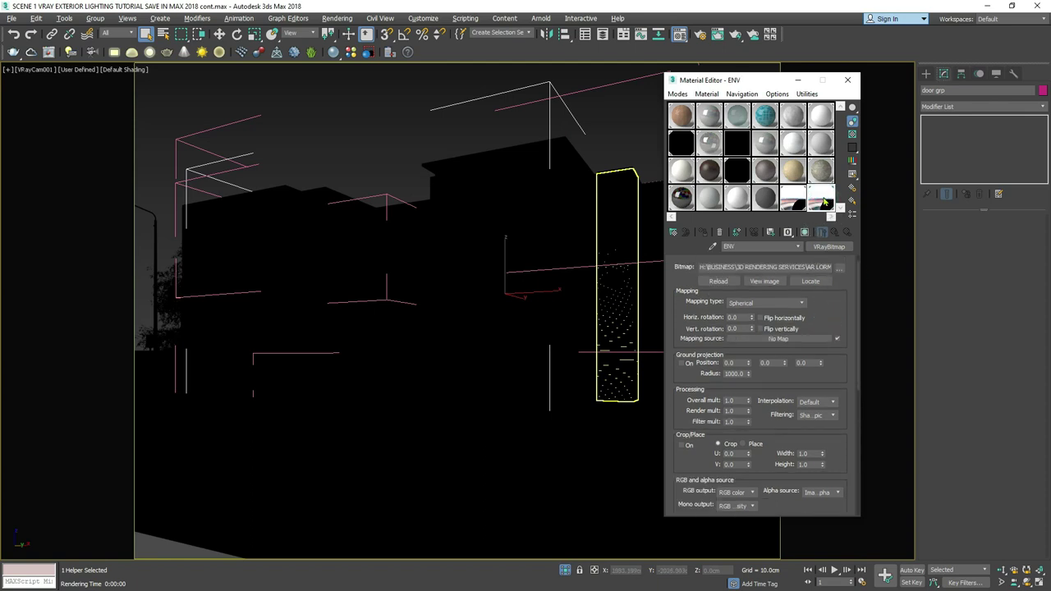
left_click_drag(836, 314, 832, 288)
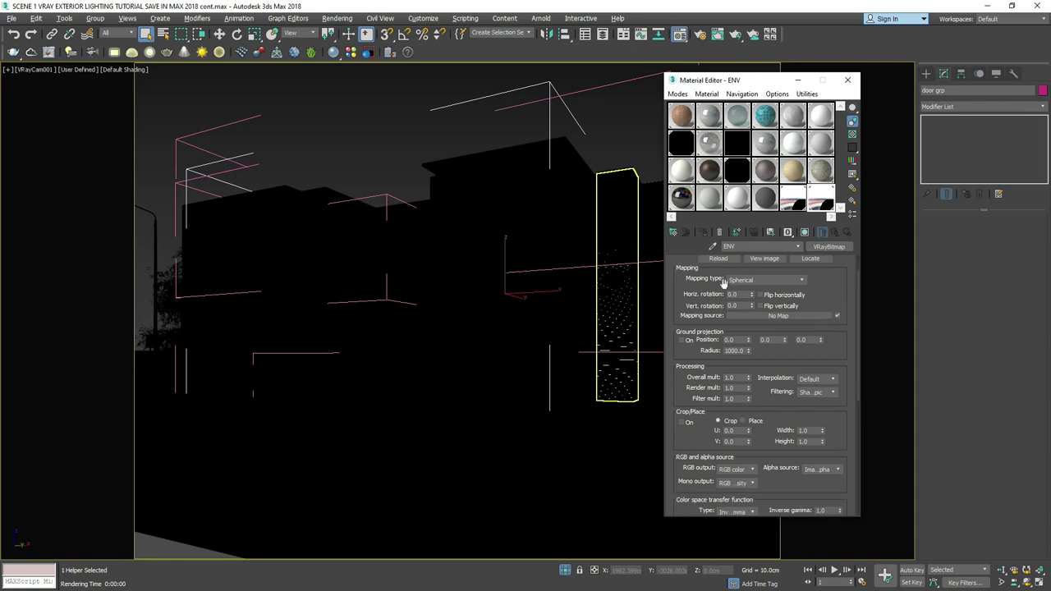
left_click(774, 281)
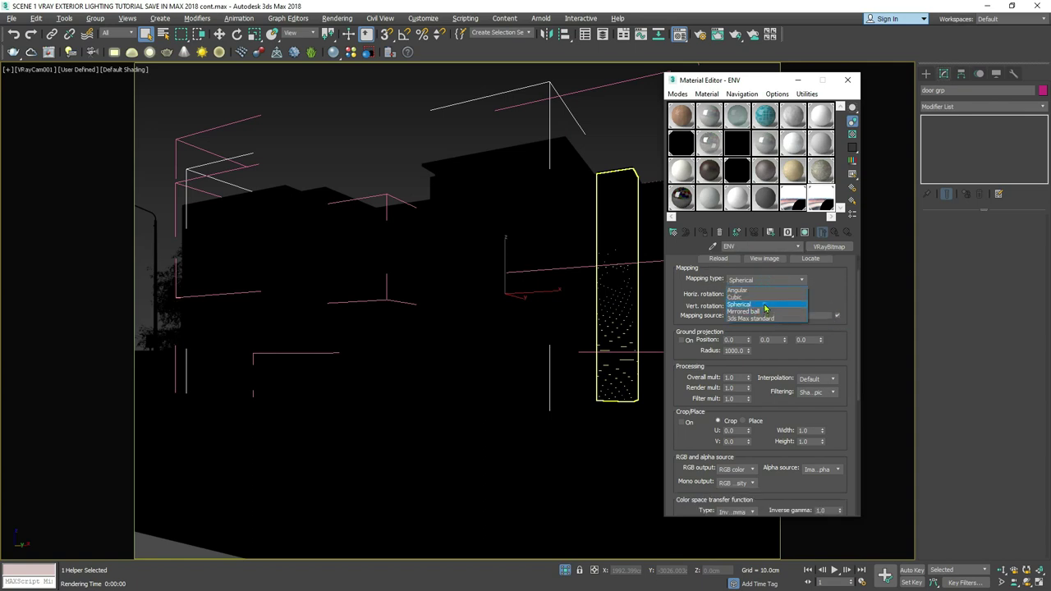
left_click(765, 307)
left_click_drag(831, 285, 829, 284)
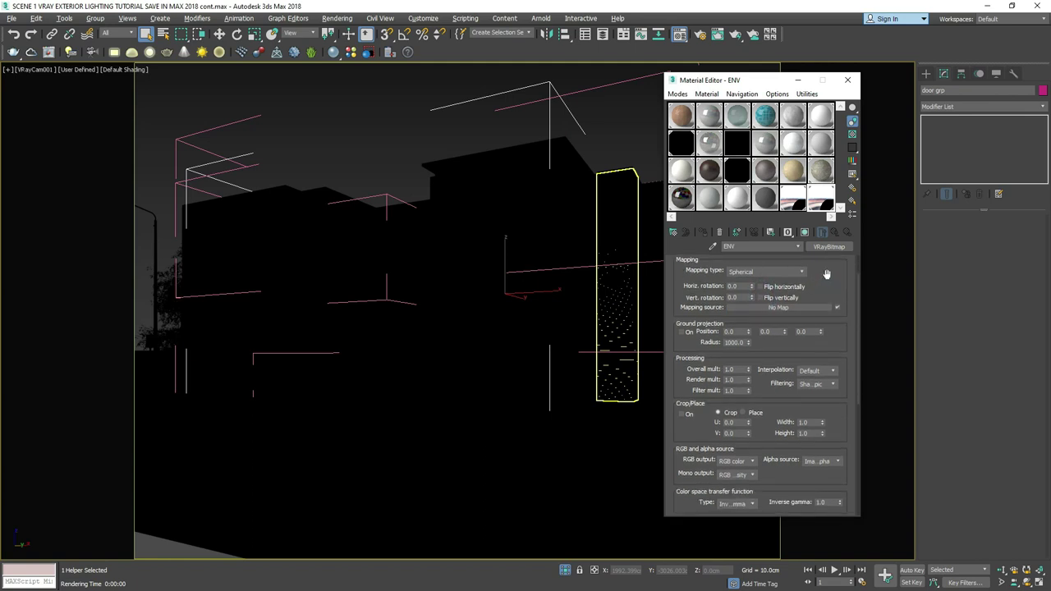
double_click(739, 285)
type("30")
left_click_drag(831, 285, 822, 313)
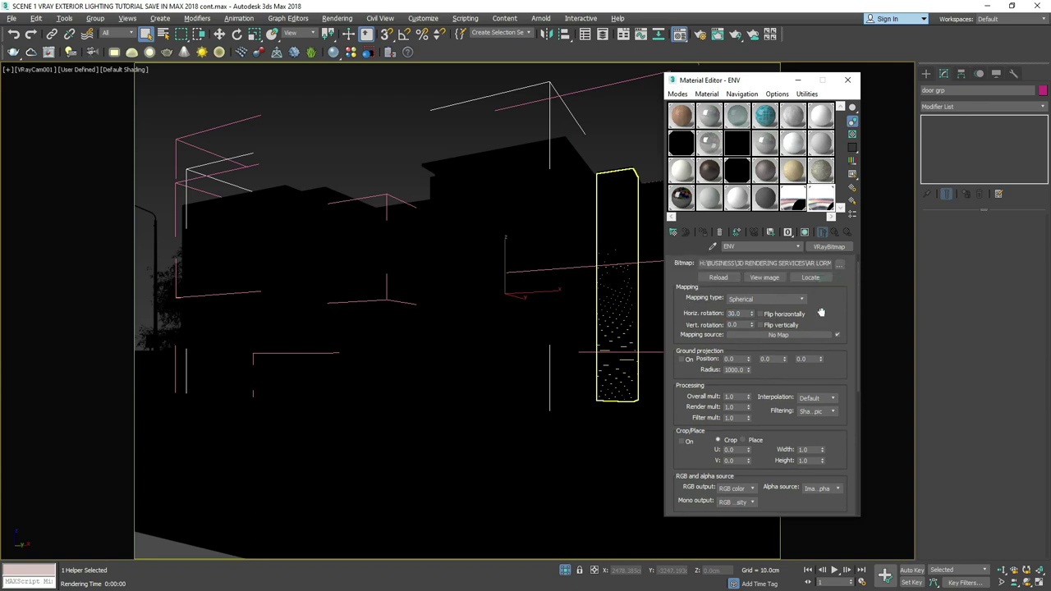
double_click(741, 313)
Set the ENV map's inverse gamma to 0.75 and close the Material Editor.
left_click_drag(825, 306, 830, 254)
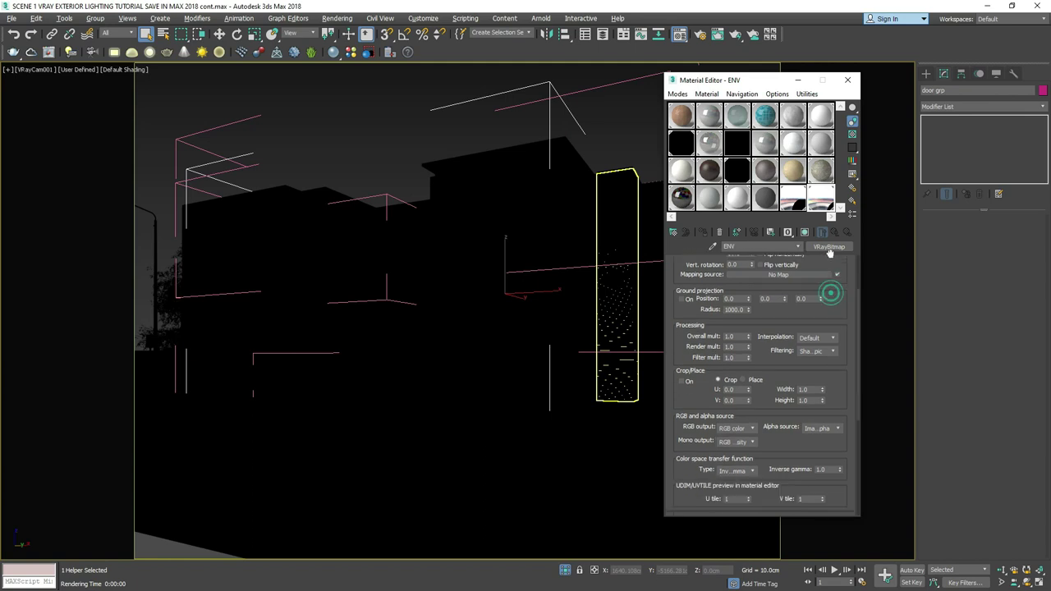
scroll(757, 335, "down", 1)
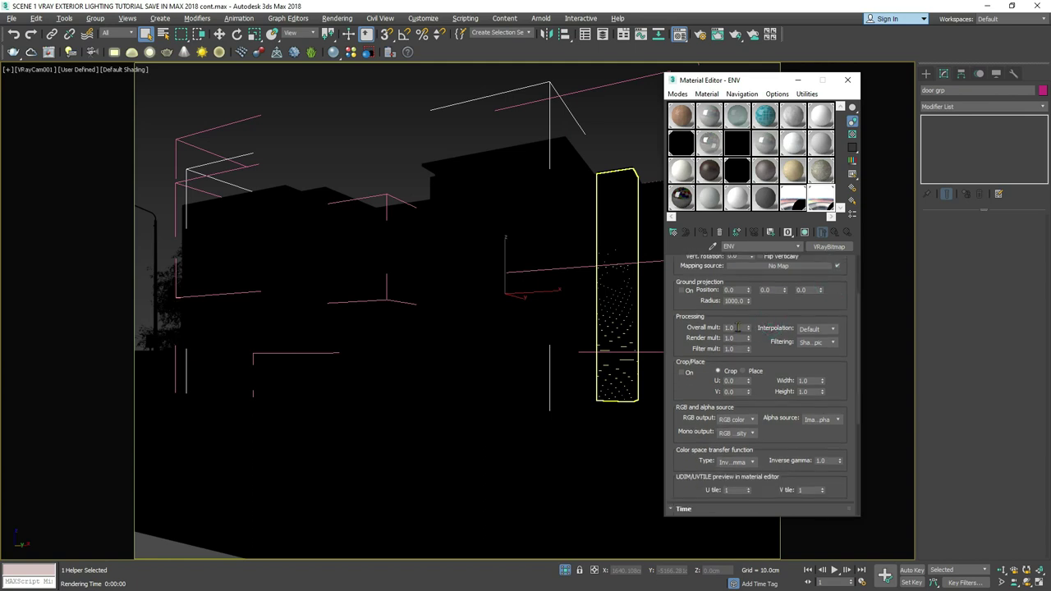
left_click_drag(798, 314, 792, 285)
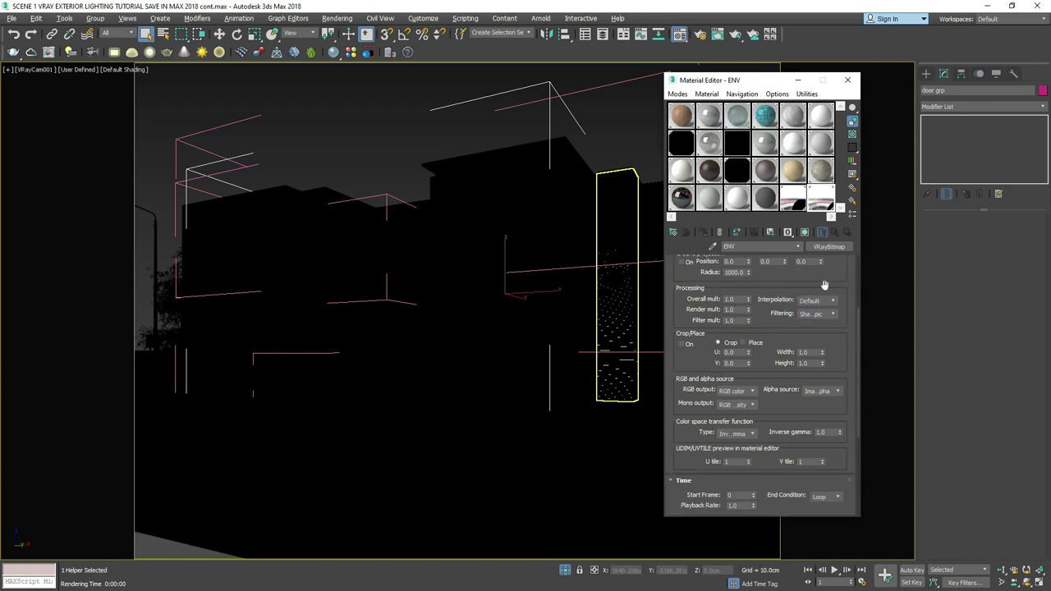
left_click_drag(821, 281, 820, 260)
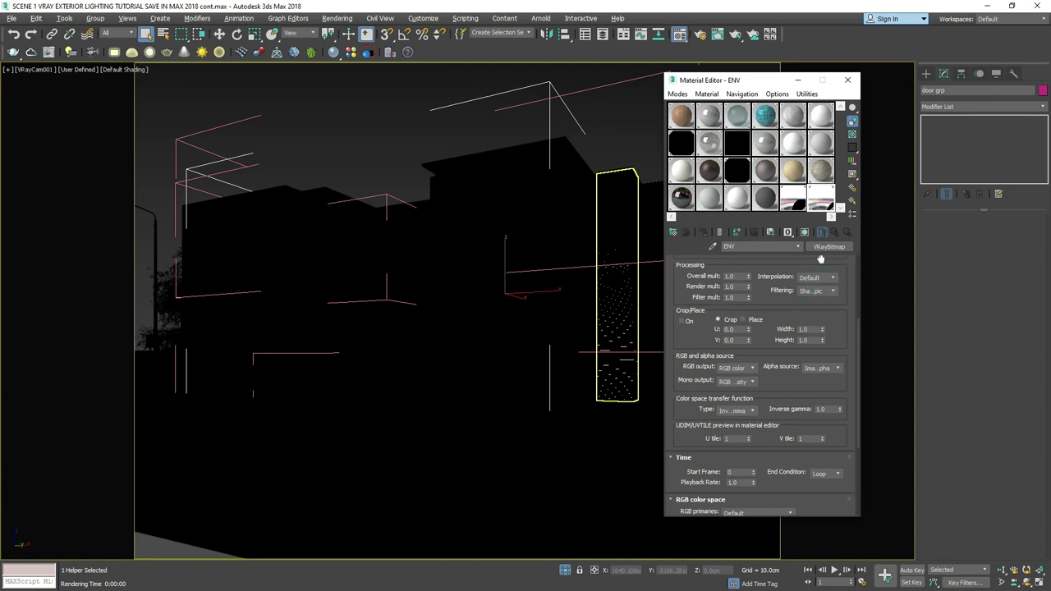
left_click_drag(785, 314, 784, 277)
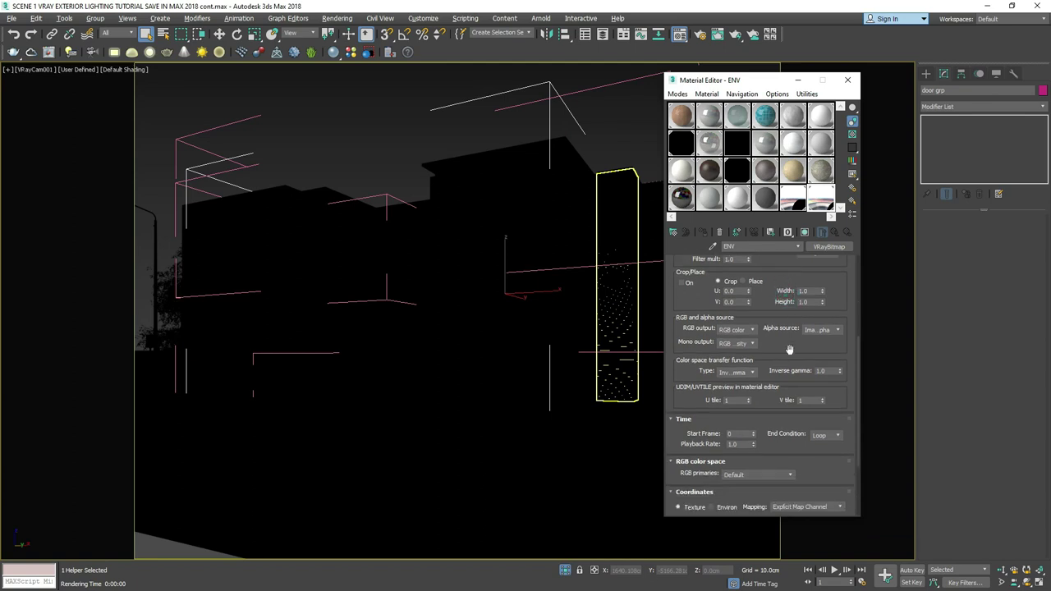
left_click_drag(789, 364, 799, 316)
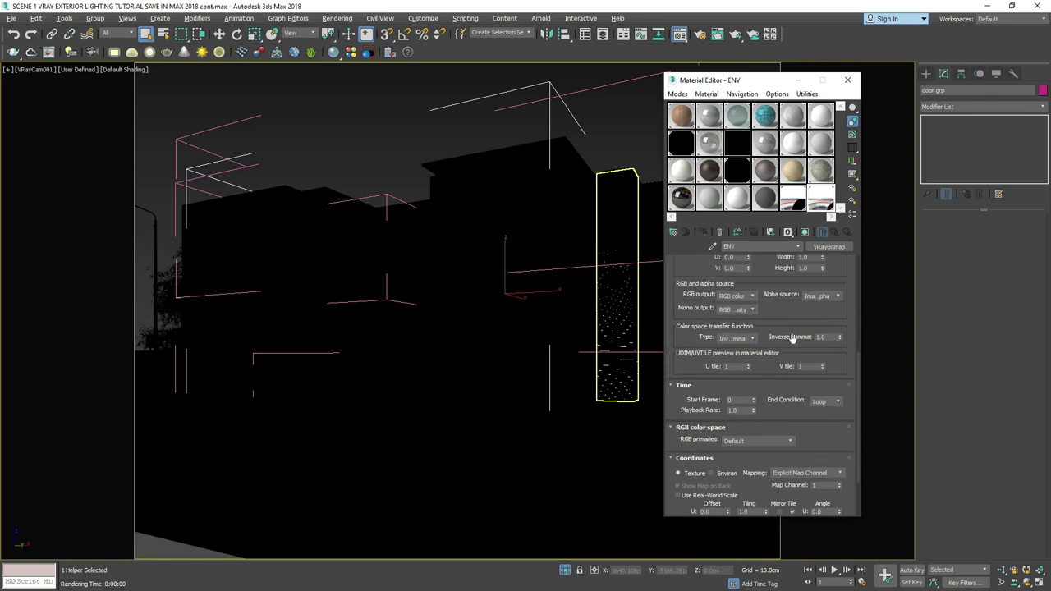
double_click(826, 337)
left_click(785, 321)
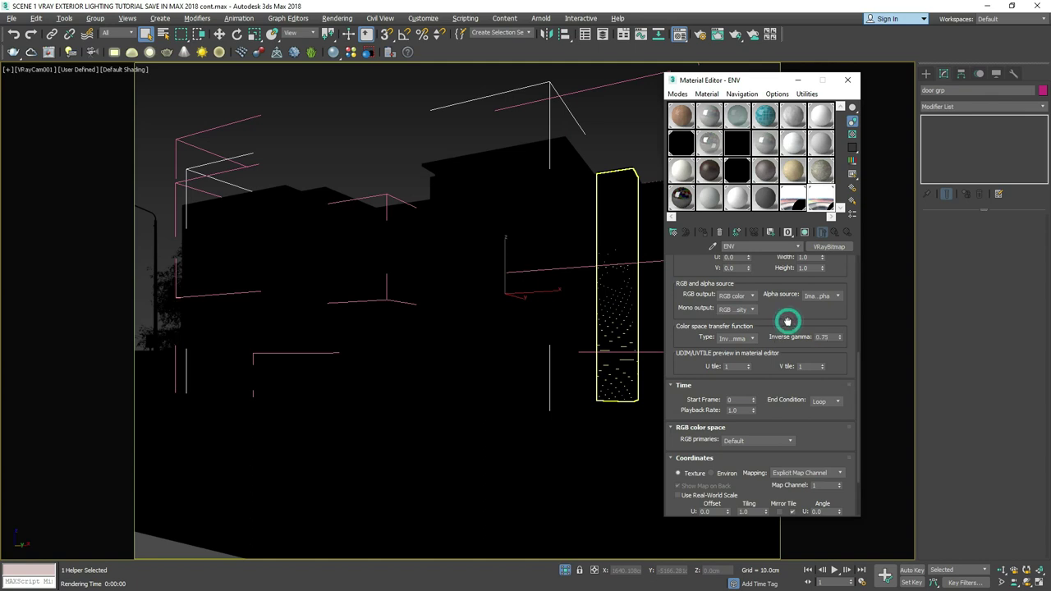
left_click(847, 83)
Render the camera view again and close the frame buffer after the blue-sky render finishes.
left_click(624, 124)
right_click(623, 122)
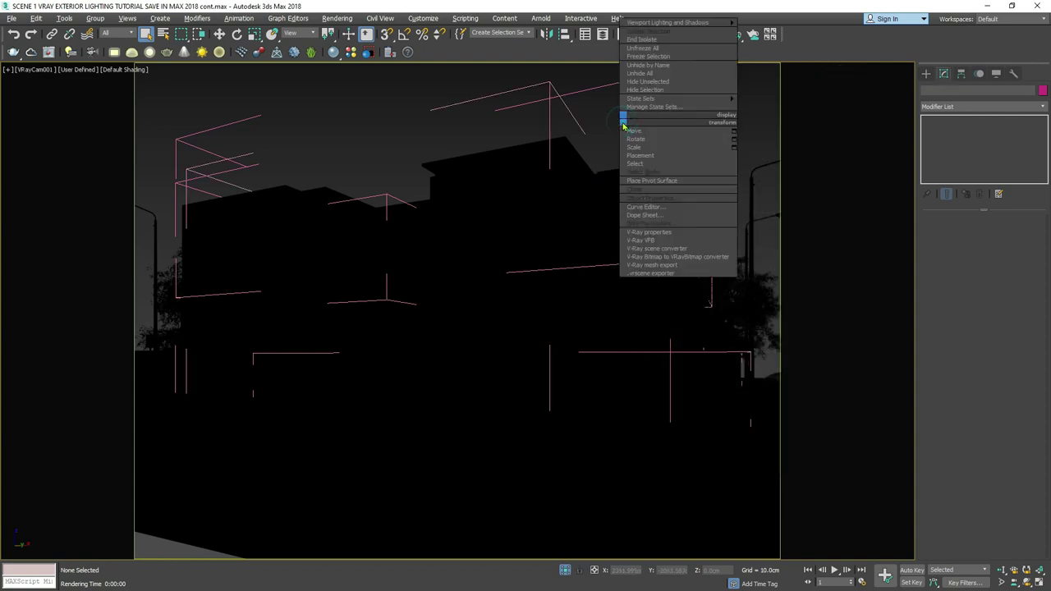
left_click(675, 241)
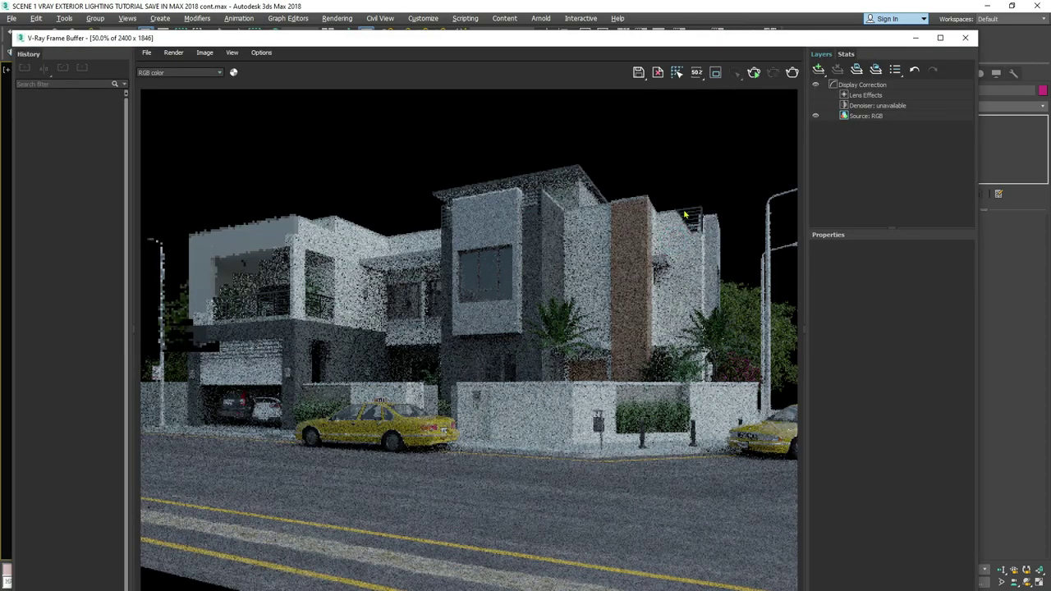
left_click_drag(749, 43, 753, 23)
left_click(794, 53)
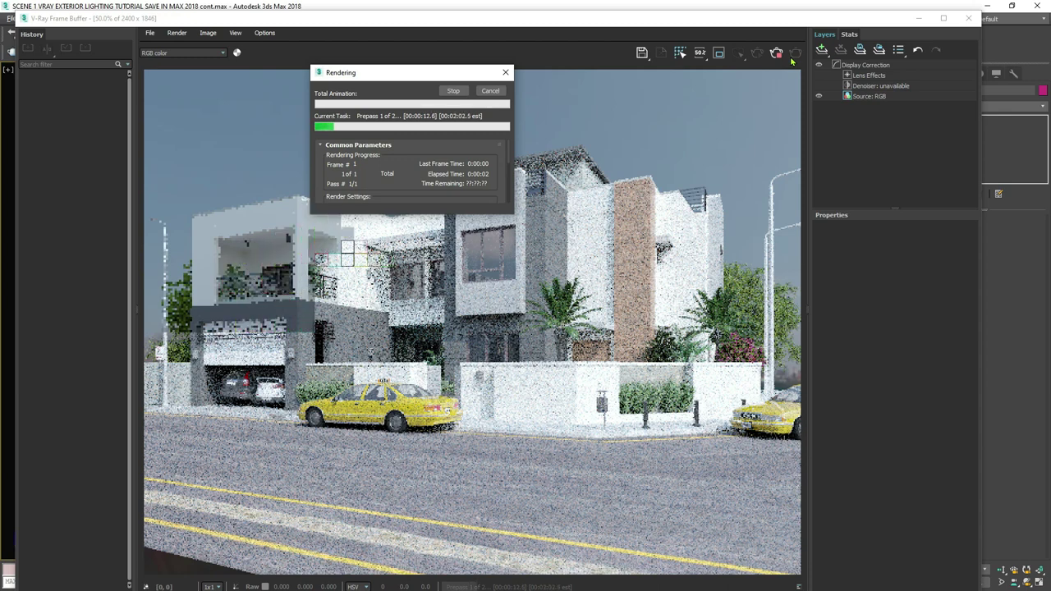
left_click(653, 112)
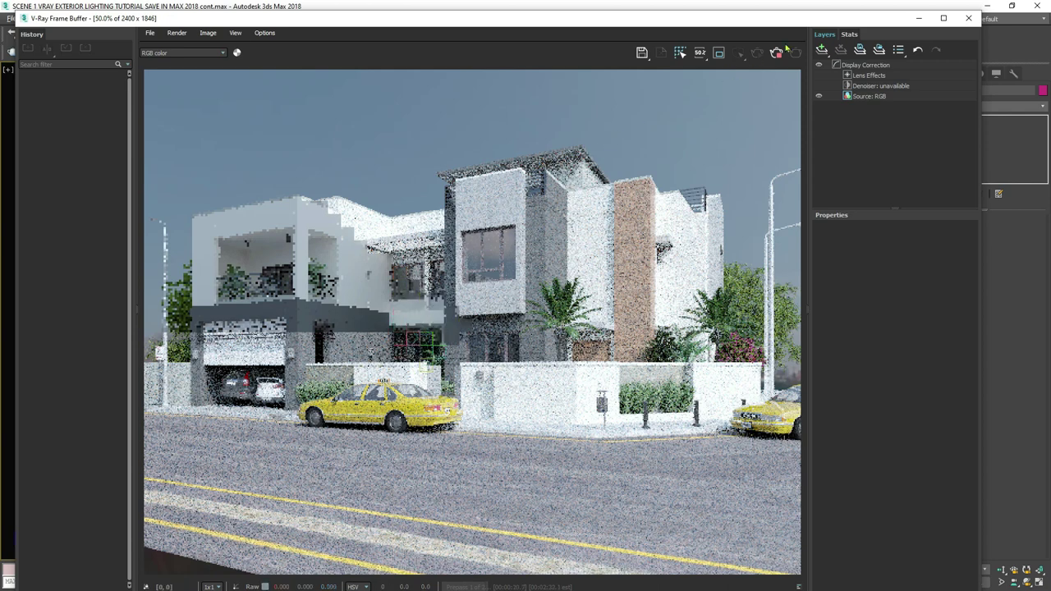
left_click(969, 17)
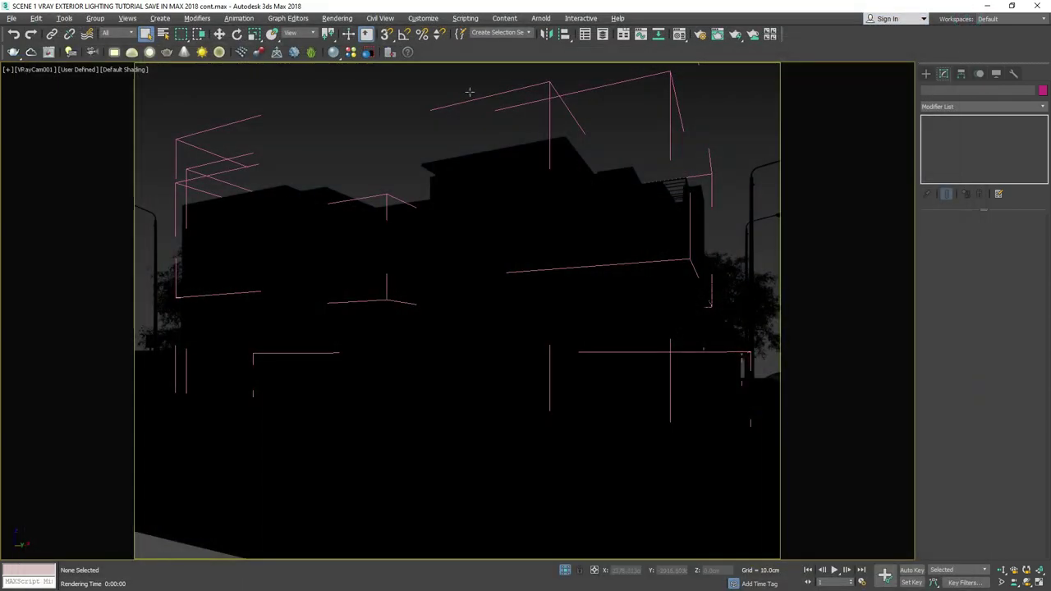
Go to Render Setup's Render Elements tab and clear the old element selection.
left_click(337, 19)
left_click(345, 76)
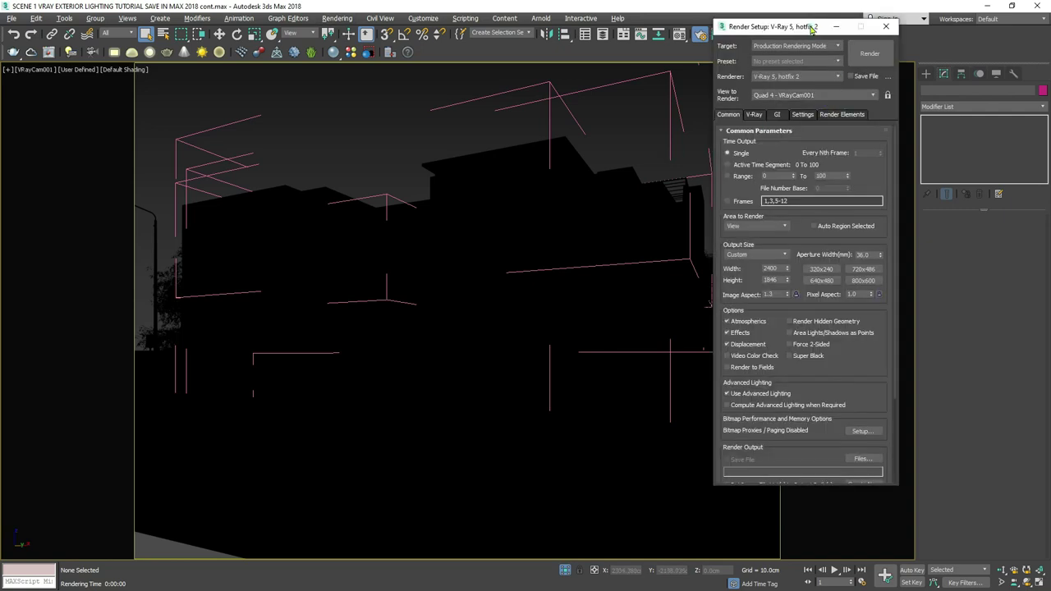
left_click_drag(812, 29, 649, 30)
left_click(689, 115)
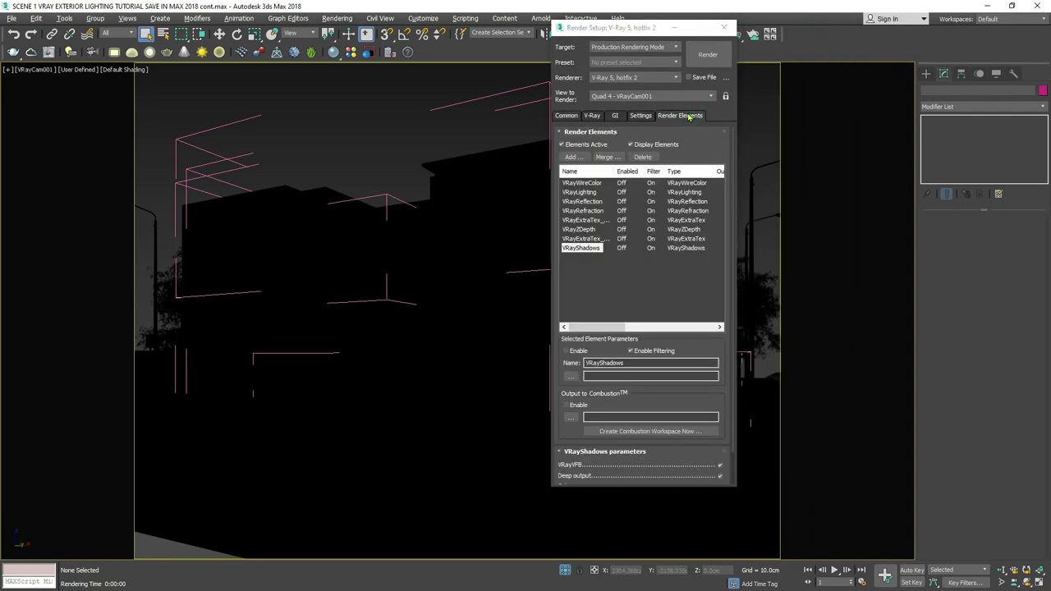
left_click(613, 281)
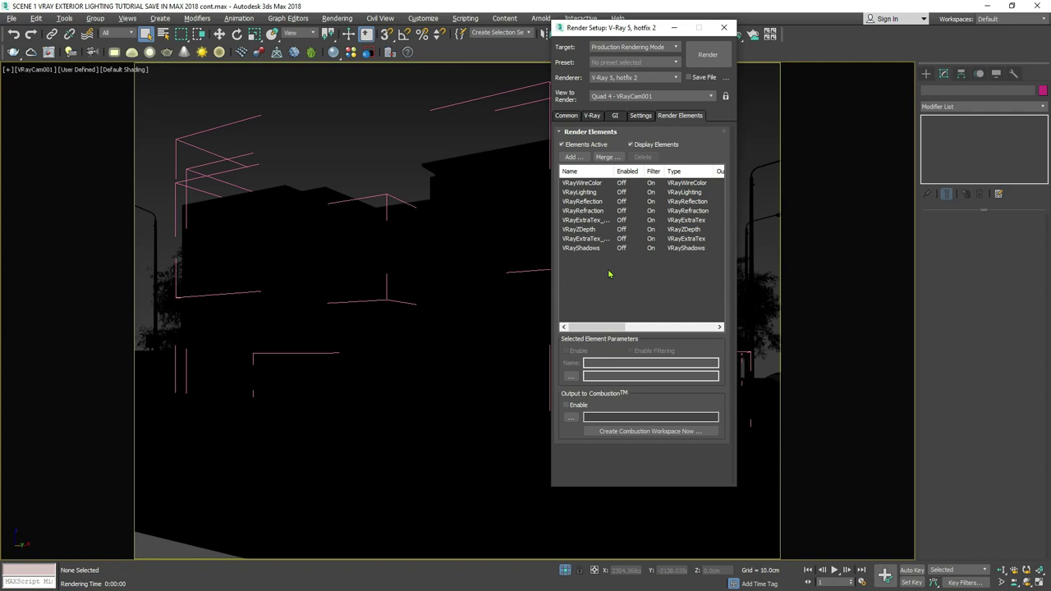
left_click(579, 184)
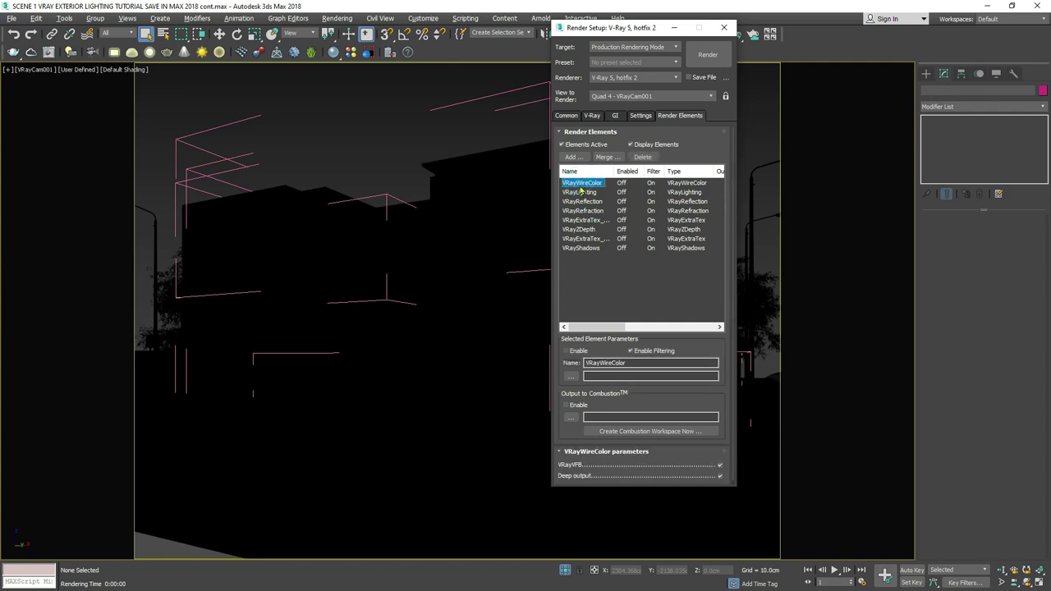
left_click(603, 269)
left_click(577, 158)
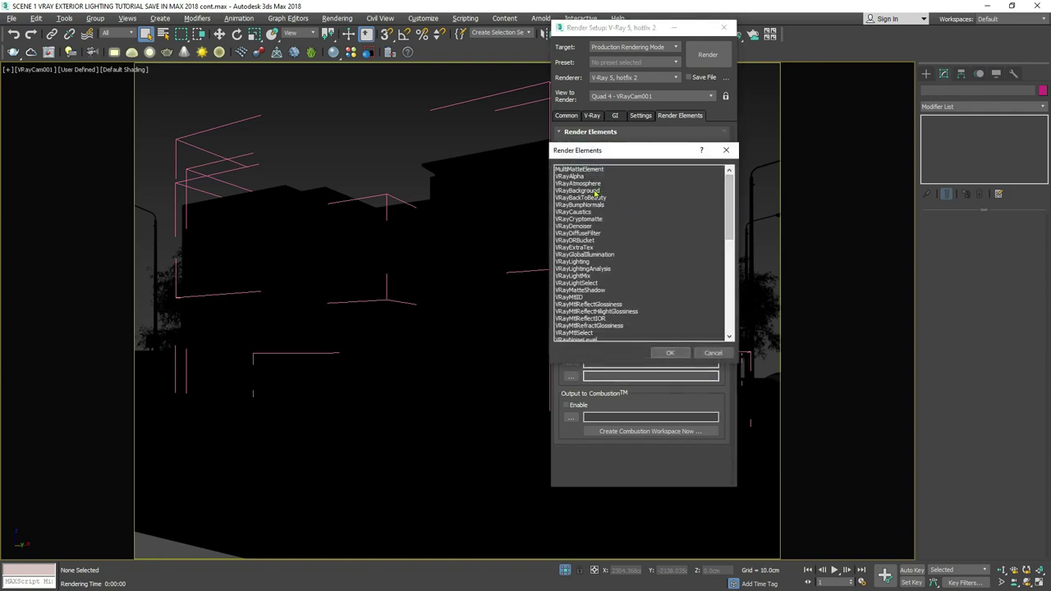
left_click(584, 247)
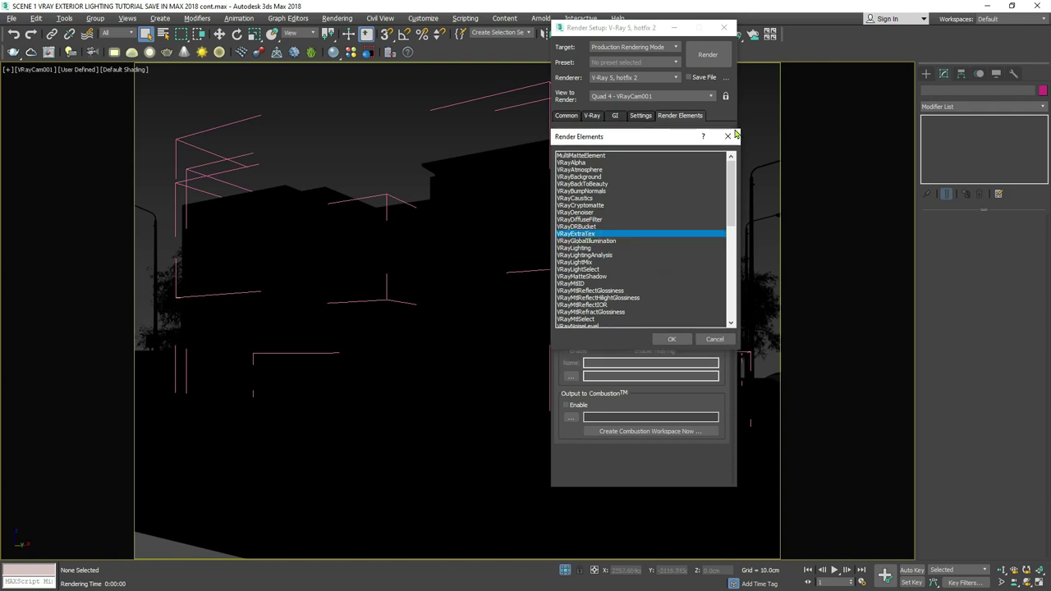
left_click(729, 136)
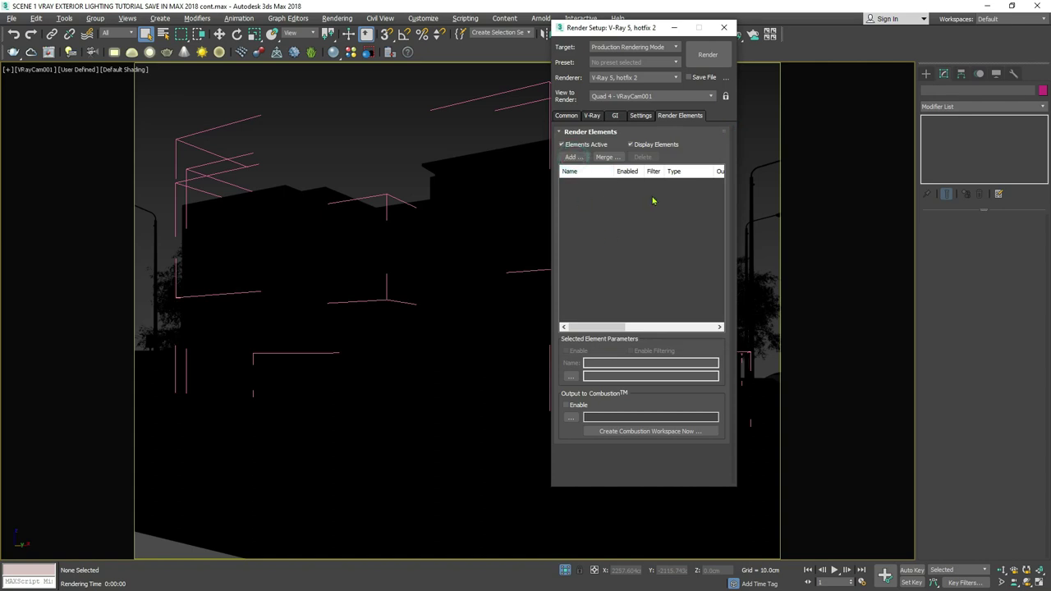
Choose VRayExtraTex, VRayLighting, VRayWireColor and VRayShadows in the element list.
left_click(573, 157)
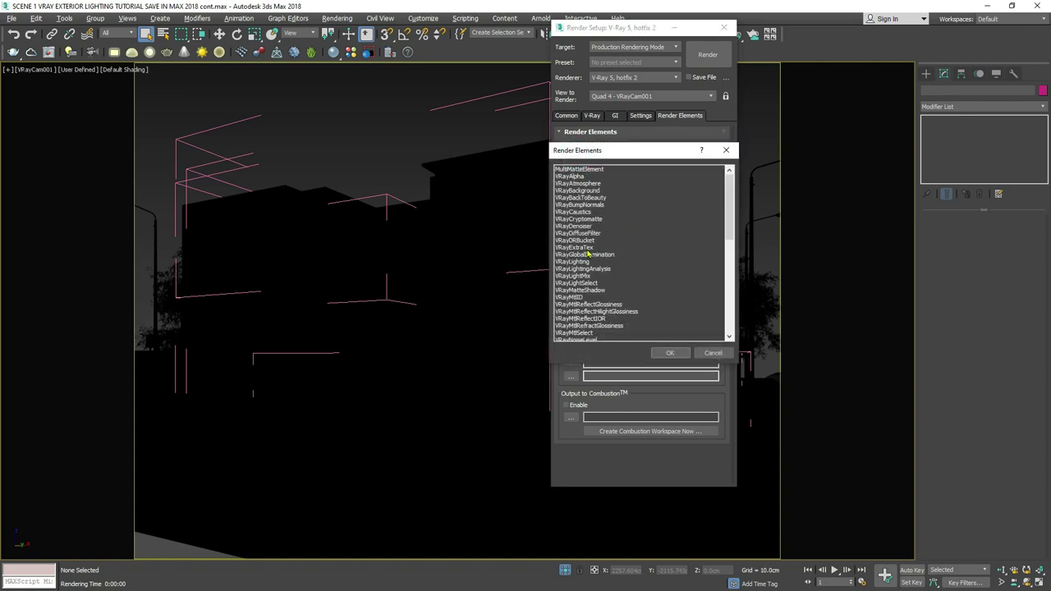
left_click(586, 248)
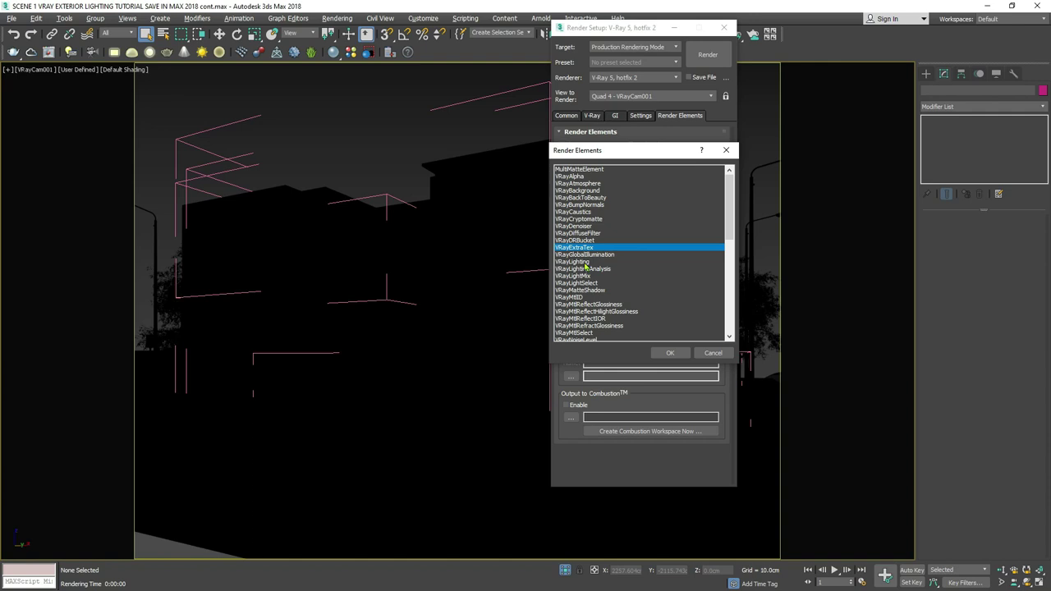
left_click(586, 262, "ctrl")
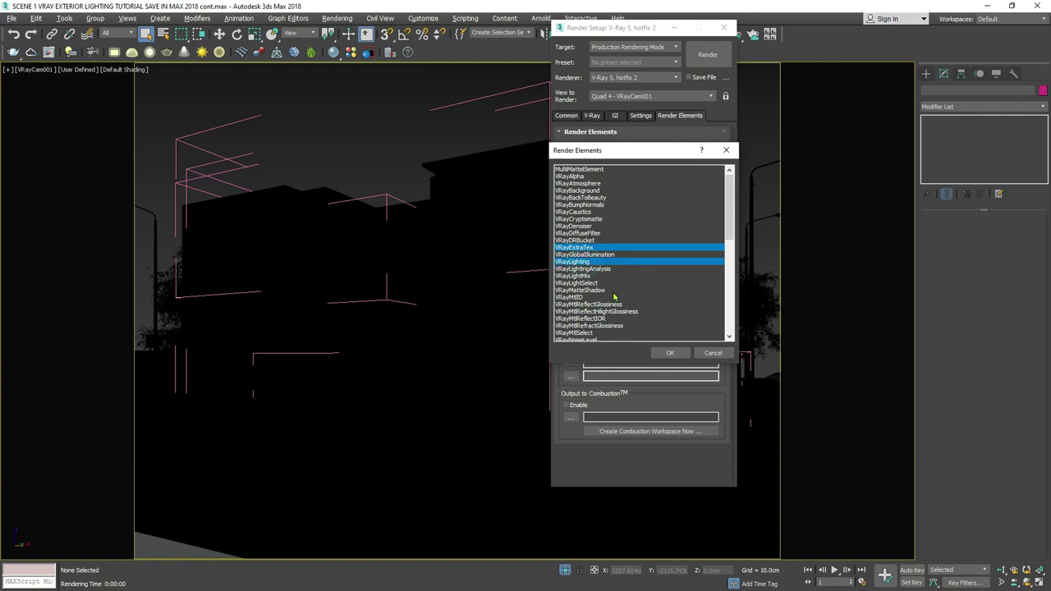
scroll(692, 287, "down", 1)
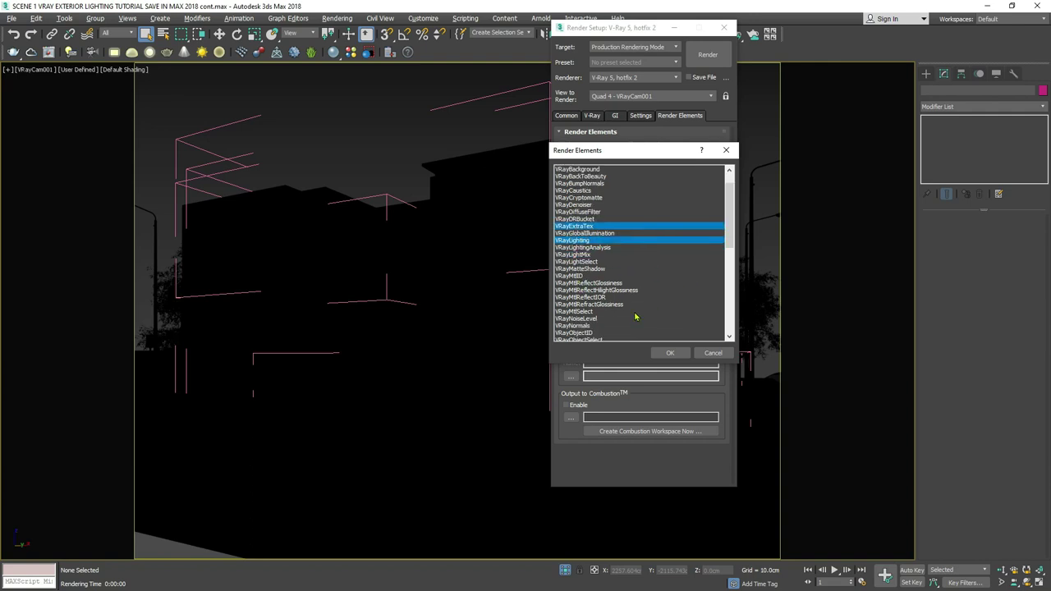
scroll(634, 316, "down", 3)
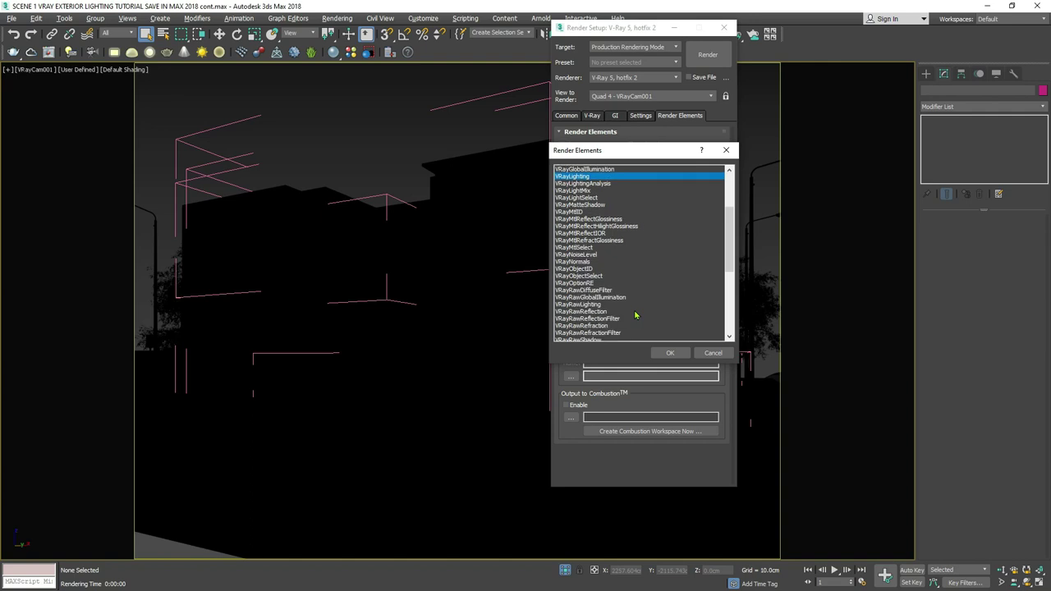
scroll(635, 316, "down", 7)
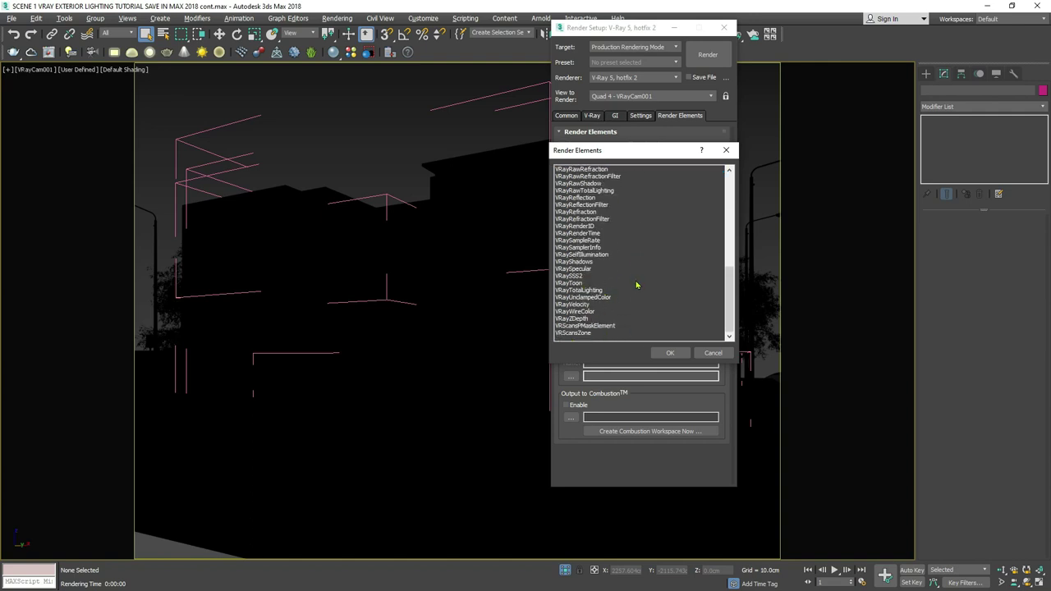
left_click(573, 312)
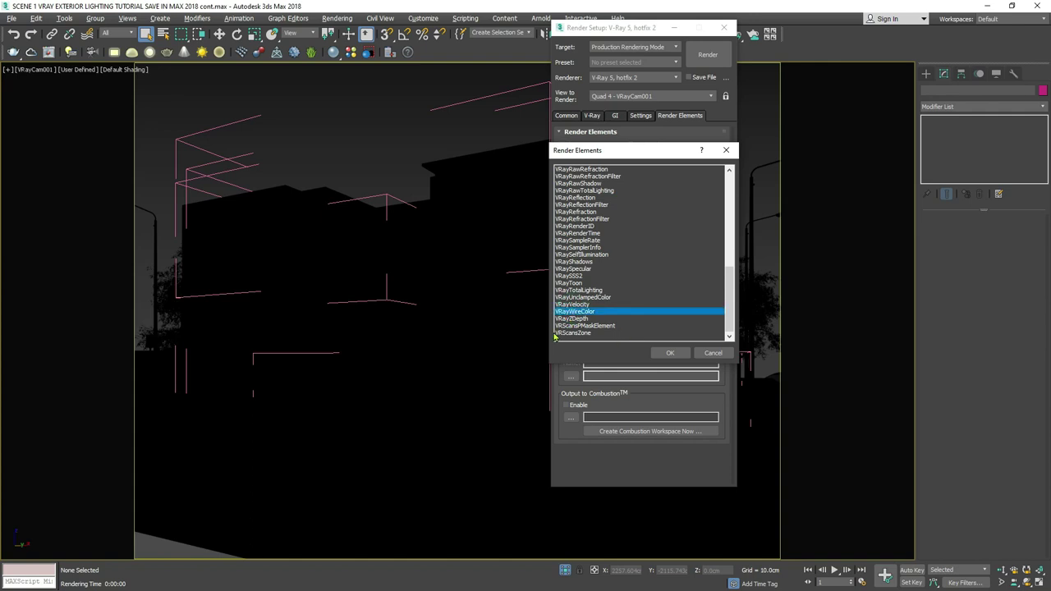
left_click(589, 263, "ctrl")
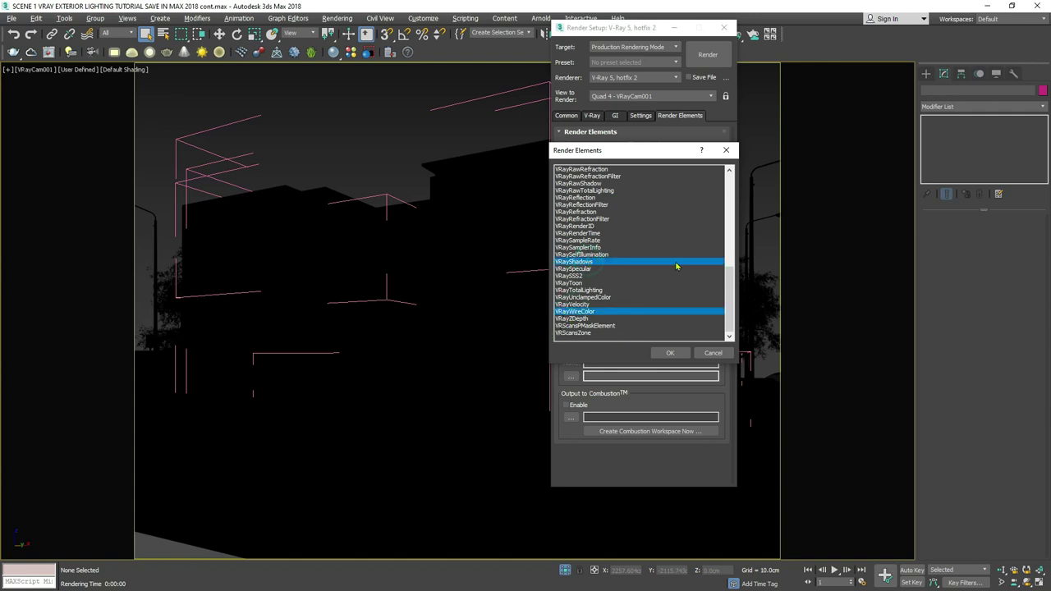
scroll(680, 264, "up", 2)
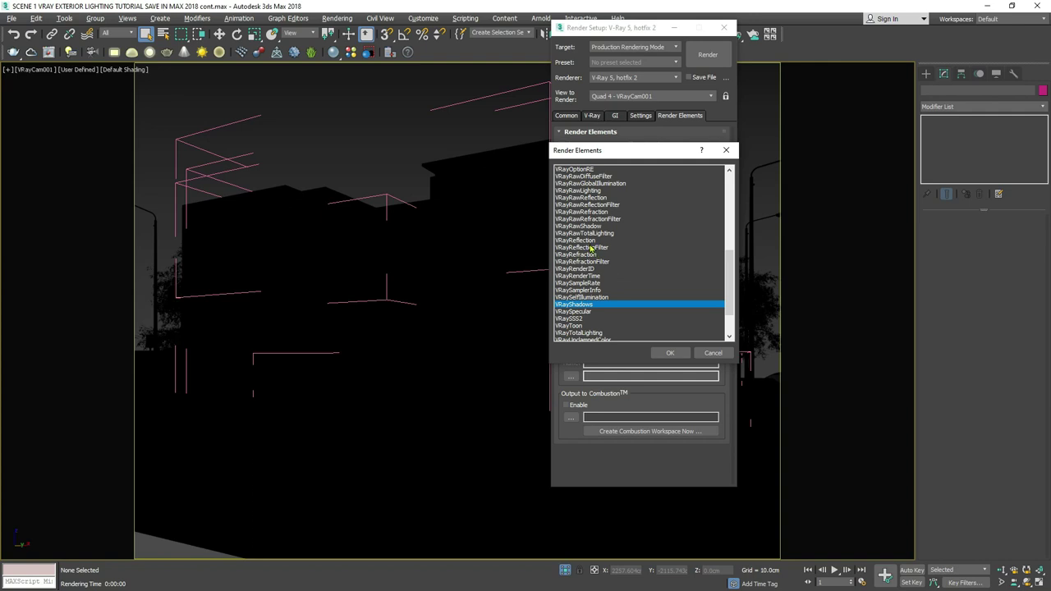
Also choose VRayReflection, VRayRefraction, VRayLightMix, VRayNoiseLevel and VRayDenoiser, then add all nine.
left_click(591, 240, "ctrl")
left_click(589, 255, "ctrl")
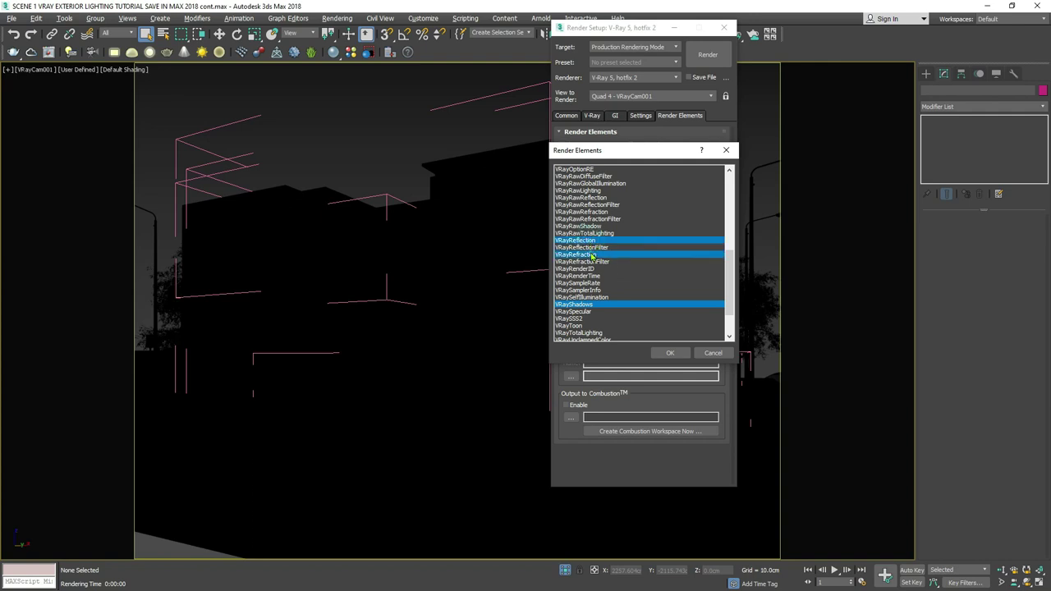
scroll(660, 269, "up", 6)
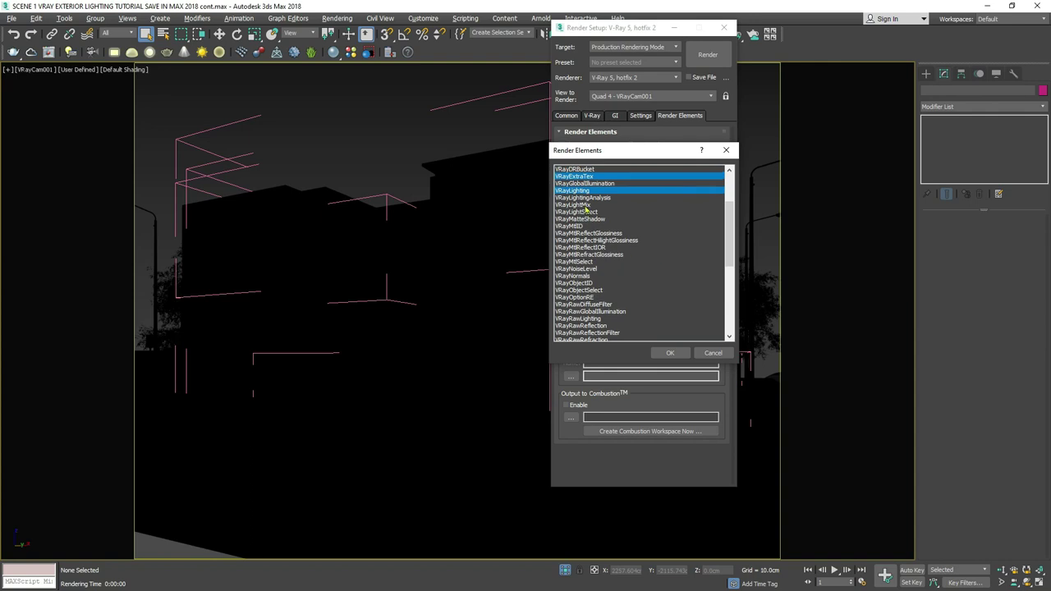
left_click(584, 205, "ctrl")
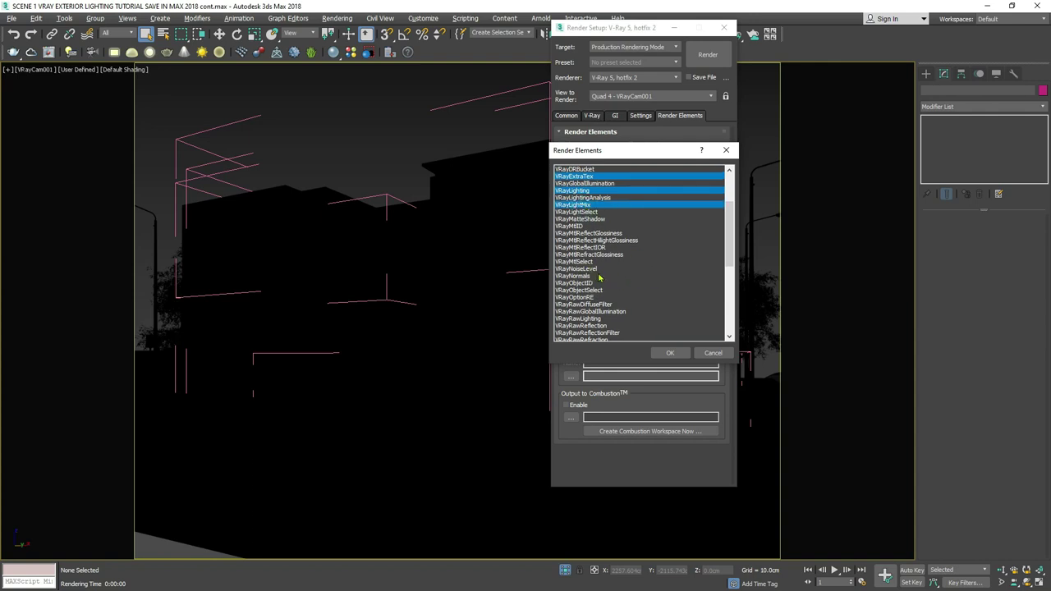
scroll(641, 275, "down", 2)
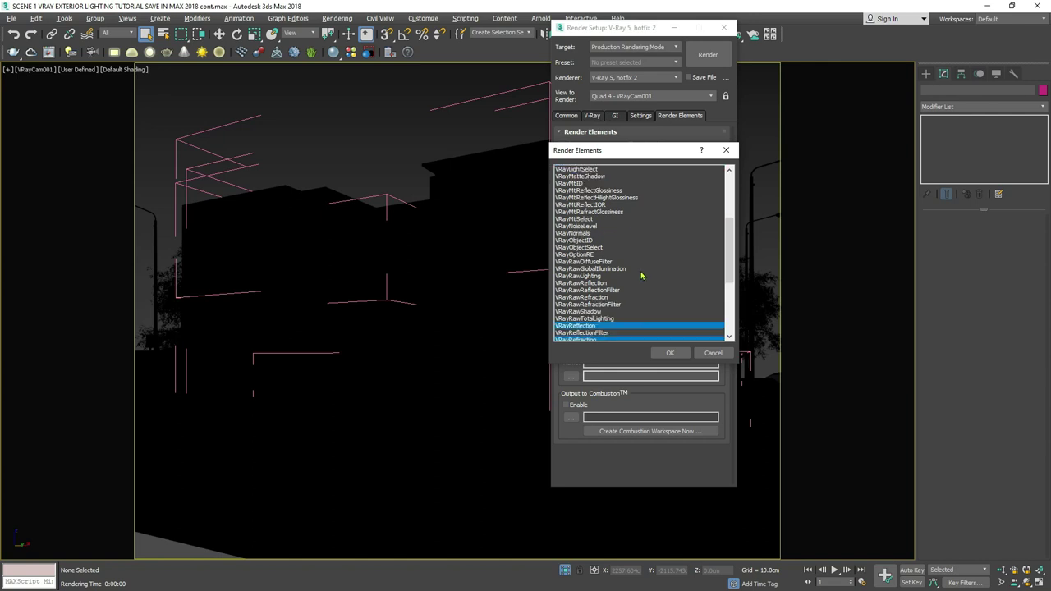
left_click(594, 226, "ctrl")
scroll(681, 257, "down", 4)
left_click(680, 255, "ctrl")
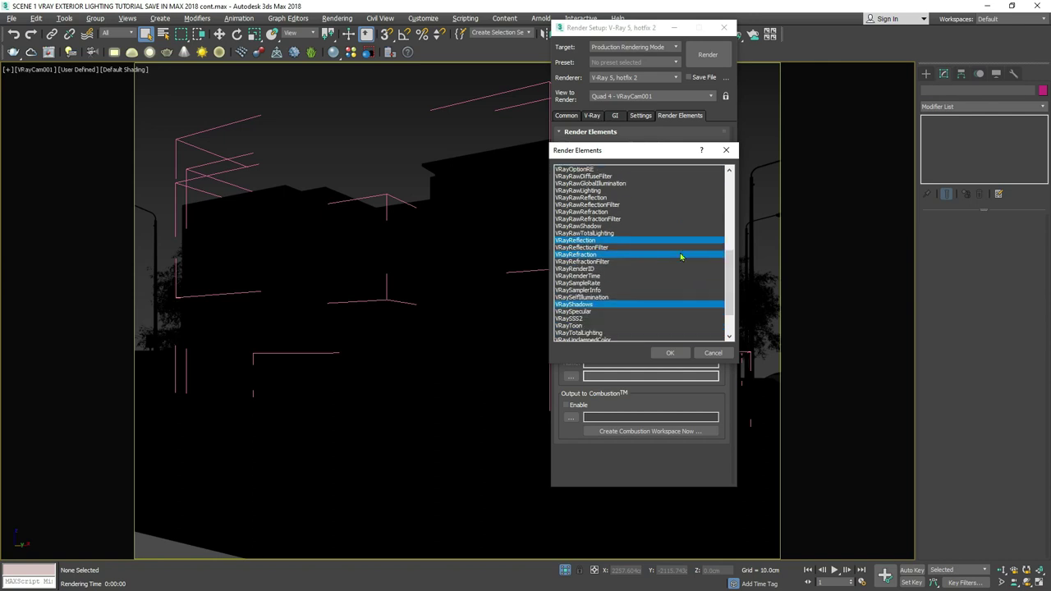
scroll(680, 254, "down", 2)
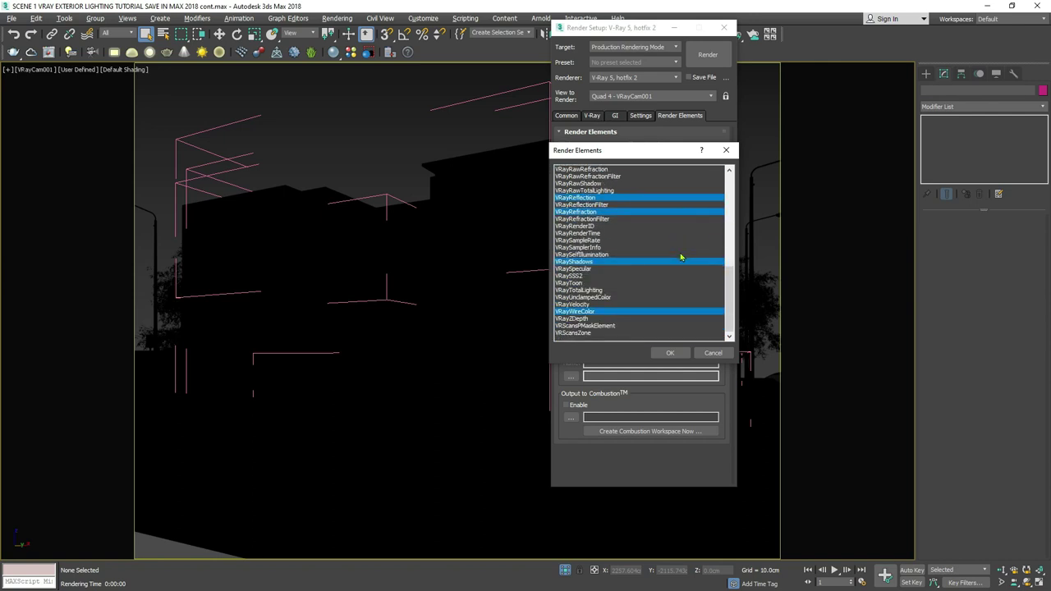
scroll(688, 280, "up", 9)
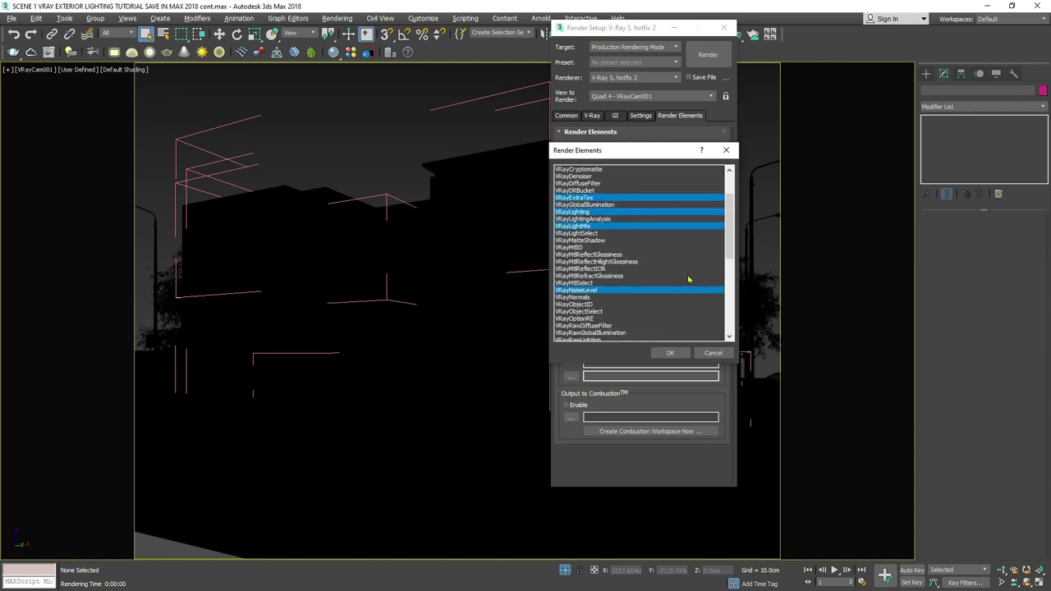
scroll(688, 277, "up", 2)
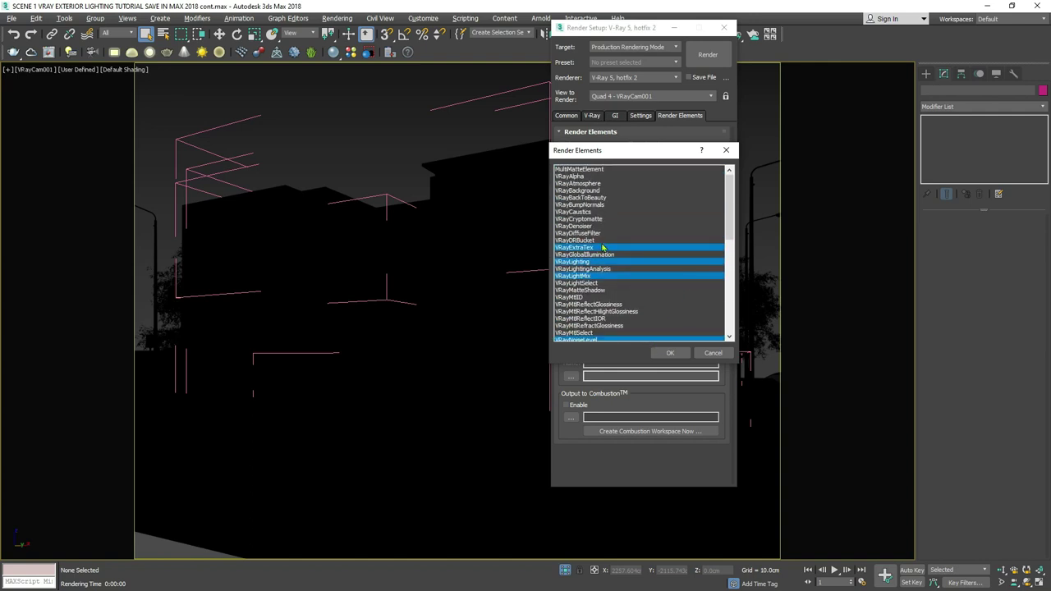
left_click(579, 226, "ctrl")
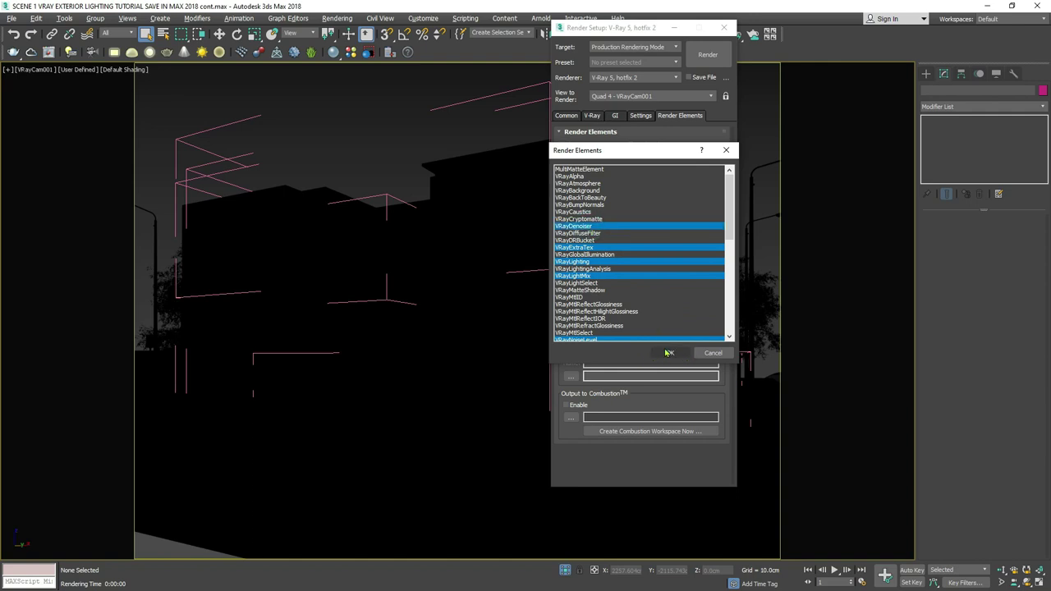
left_click(667, 353)
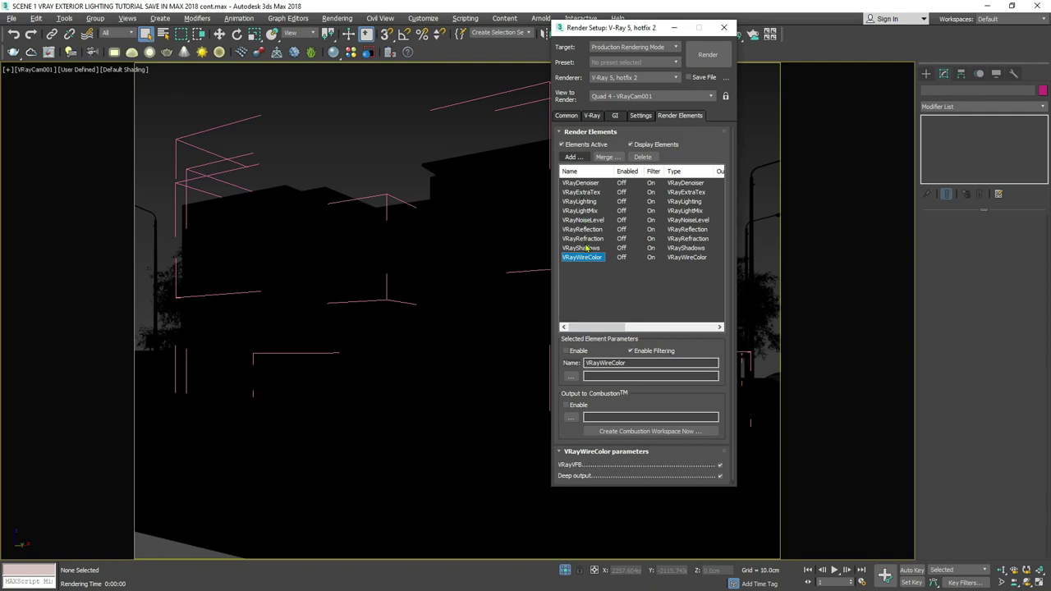
Open V-Ray VFB from the viewport quad menu to show the noisy house render.
right_click(509, 146)
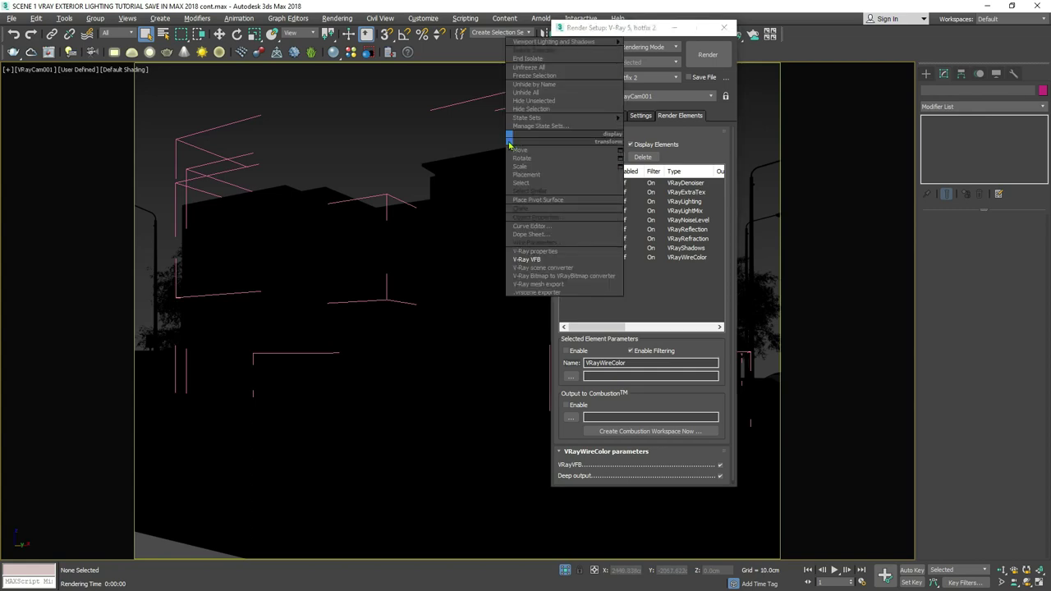
left_click(520, 258)
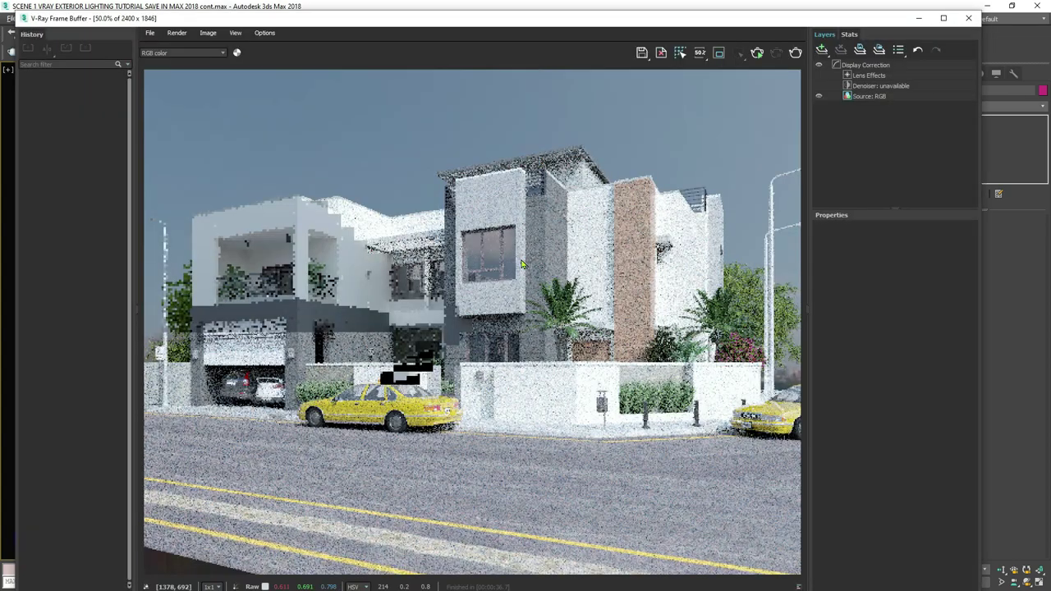
Render again, then switch the frame buffer source to LightMix and back to RGB.
left_click(795, 54)
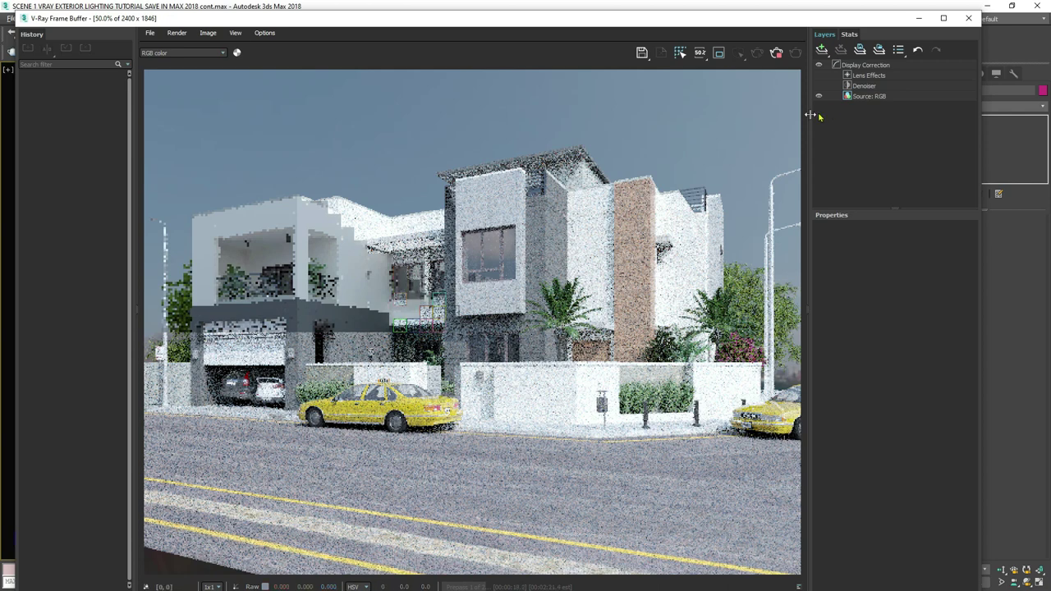
left_click(868, 99)
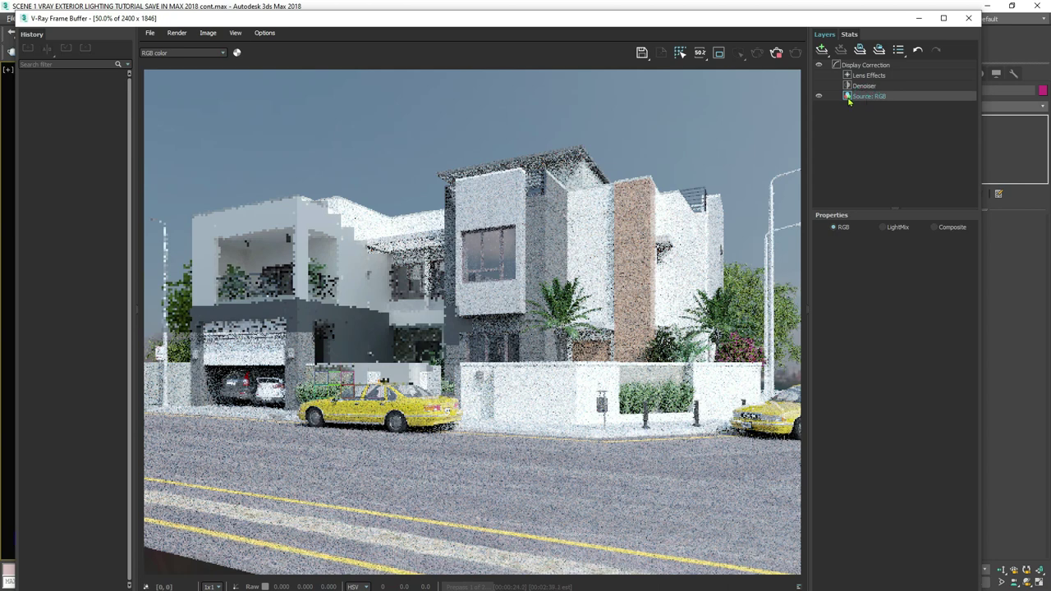
left_click(884, 228)
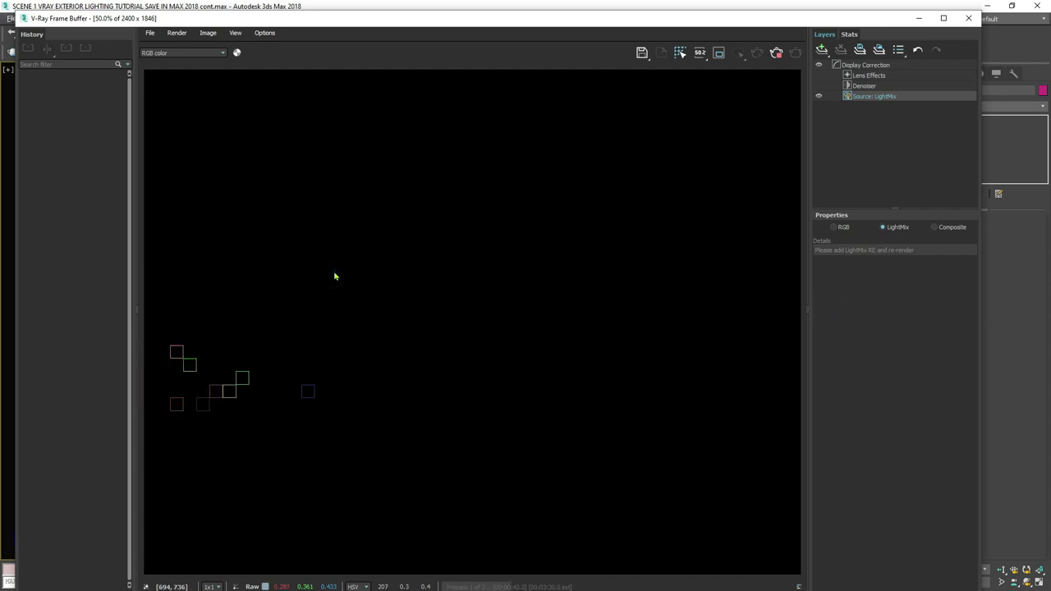
left_click(841, 228)
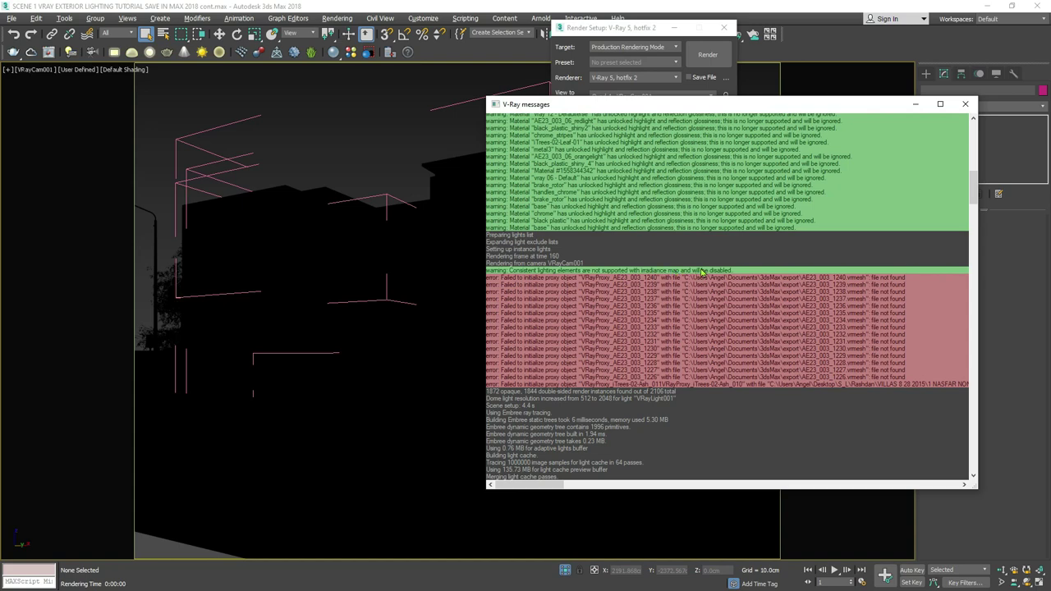
Close the V-Ray log, switch primary GI to Brute force, and re-render the camera view.
left_click(964, 103)
left_click(654, 156)
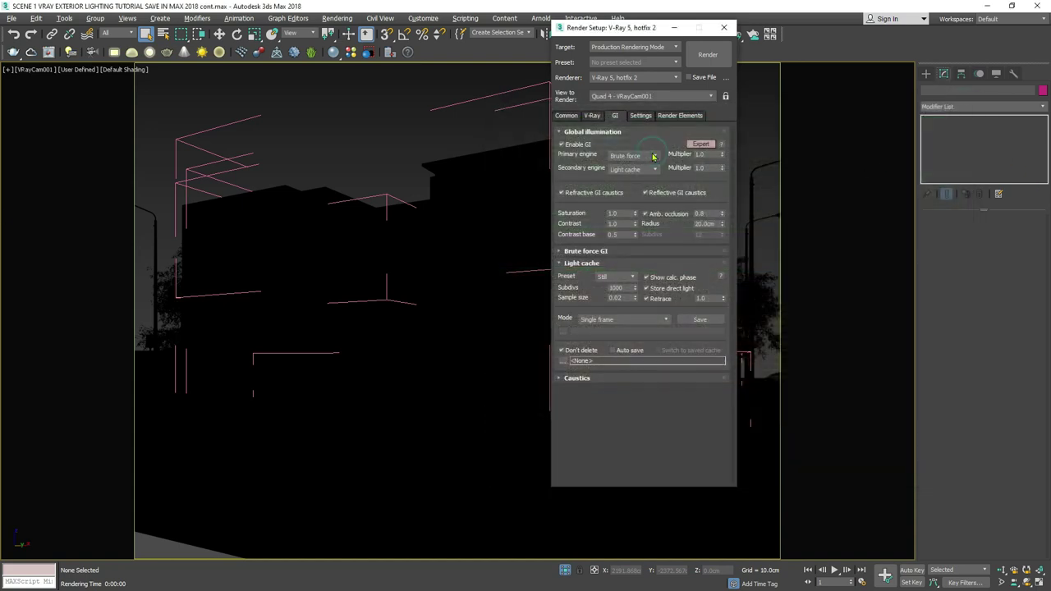
left_click(638, 158)
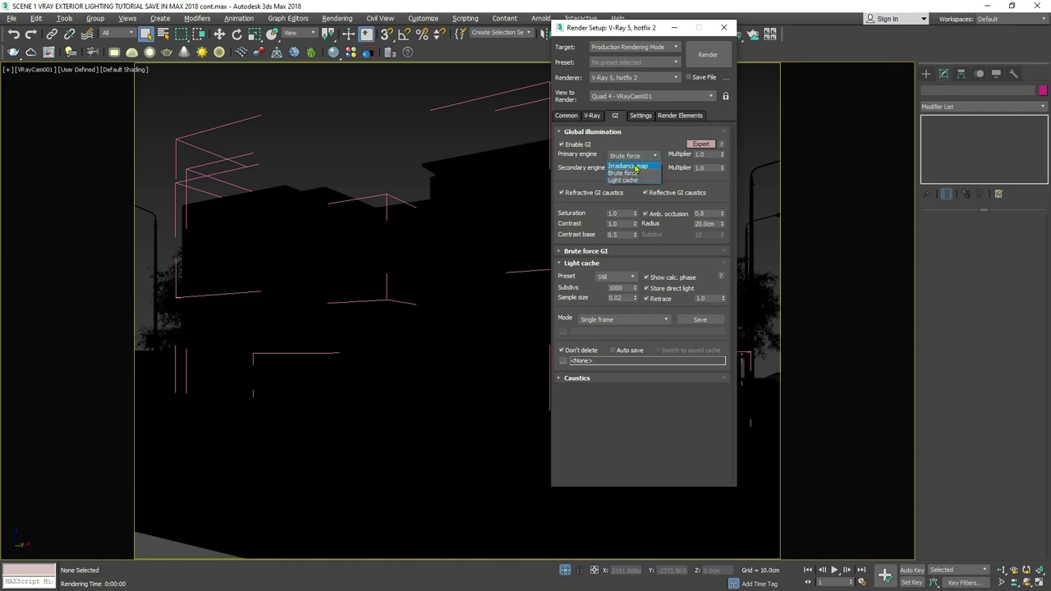
left_click(630, 173)
left_click(647, 132)
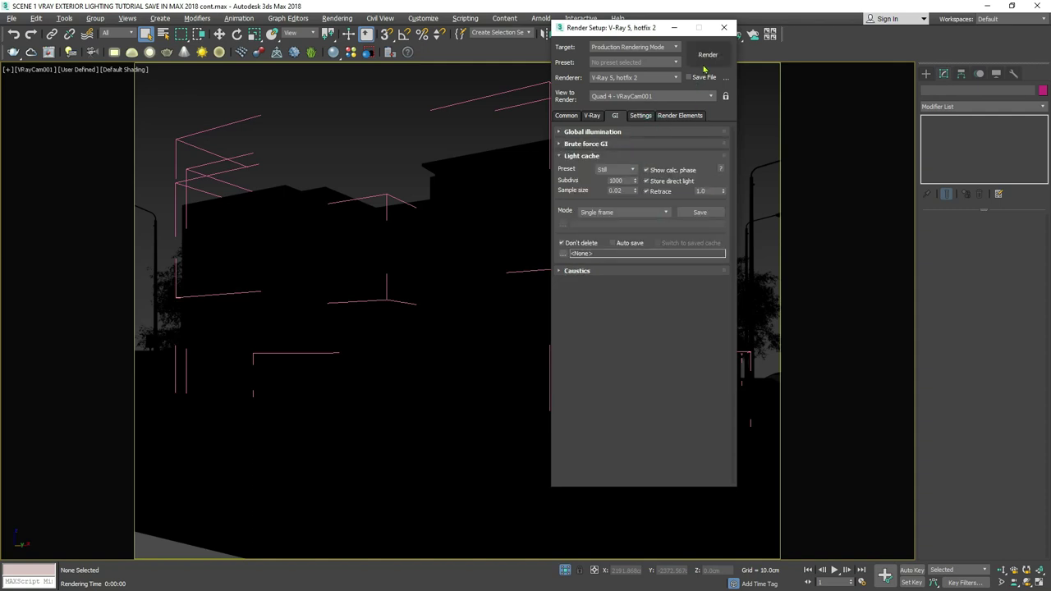
left_click(704, 62)
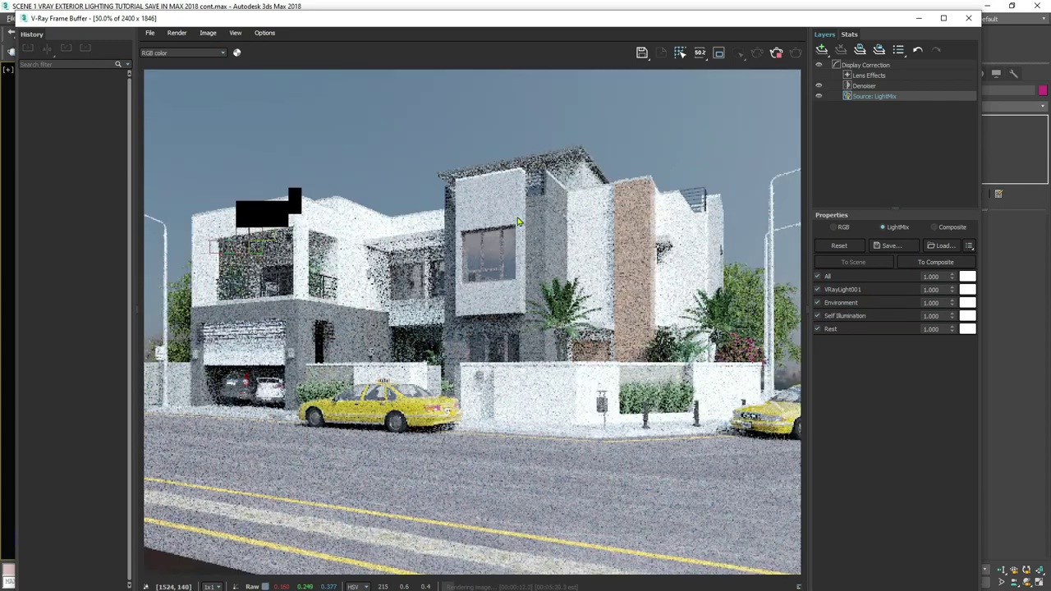
Set VRayLight001 to 0.500 in the LightMix and let the Brute force render finish.
left_click(817, 289)
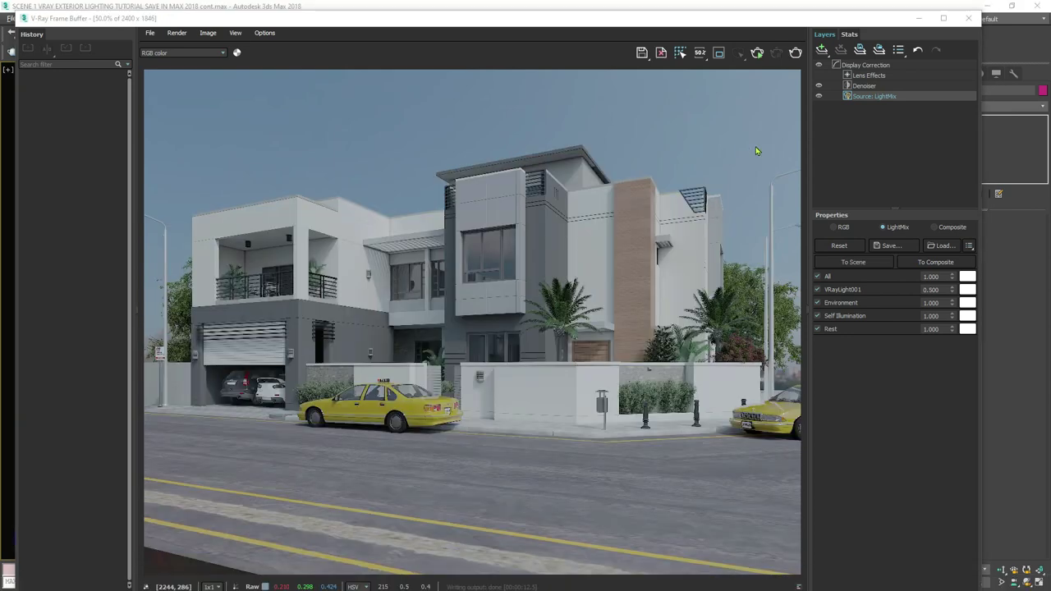
left_click(745, 146)
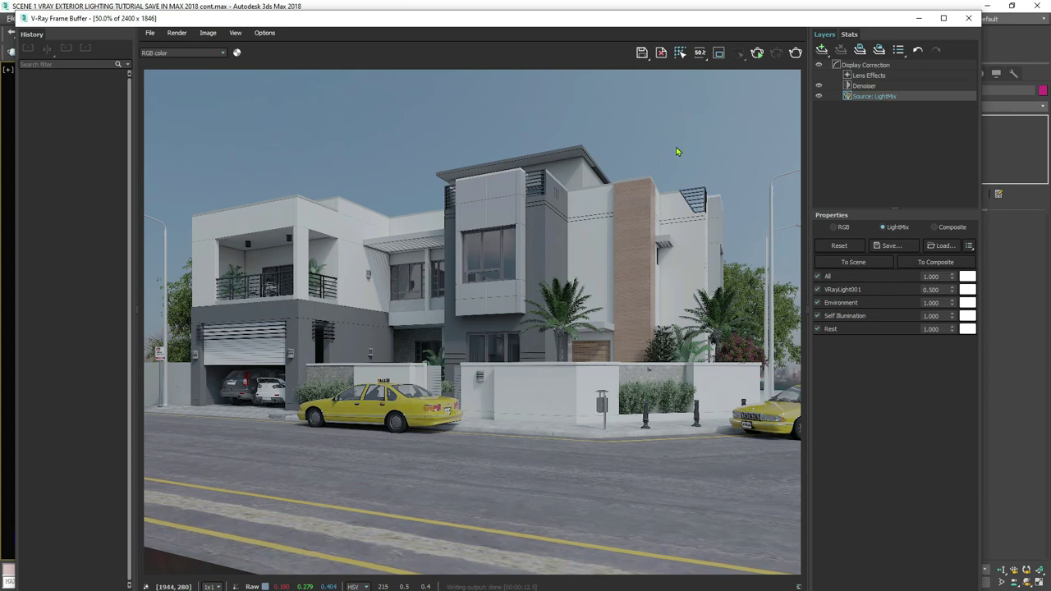
Add a Curves correction layer to the V-Ray Frame Buffer render.
left_click(821, 51)
left_click(831, 72)
left_click(822, 51)
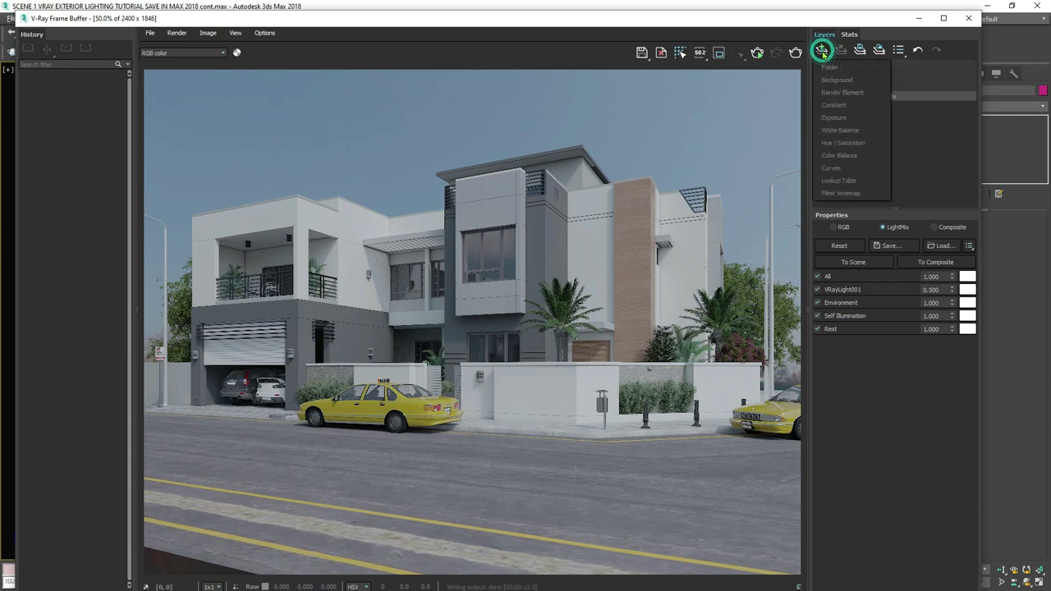
left_click(825, 168)
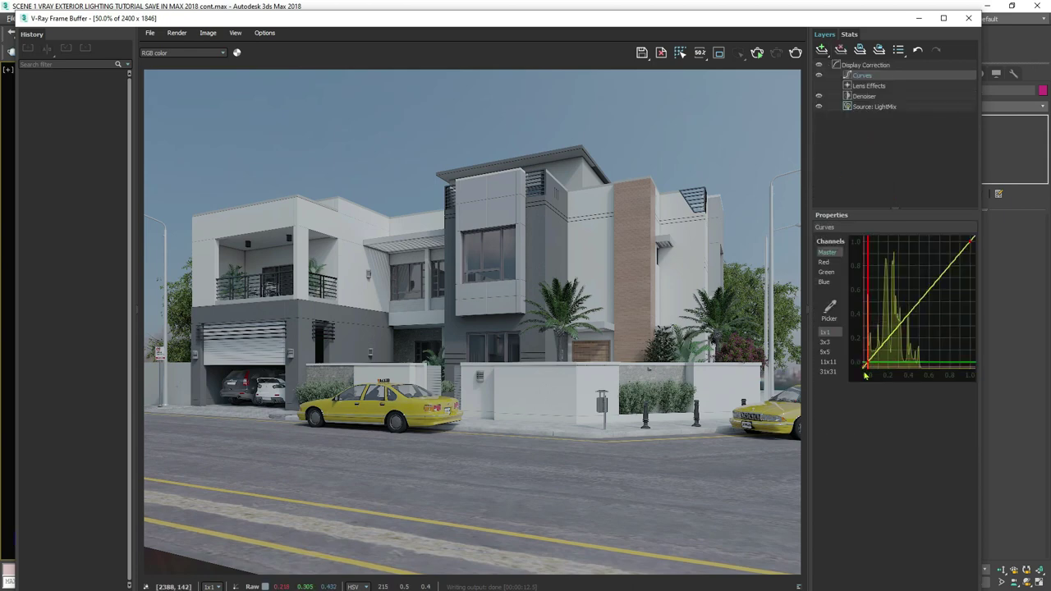
scroll(955, 299, "down", 3)
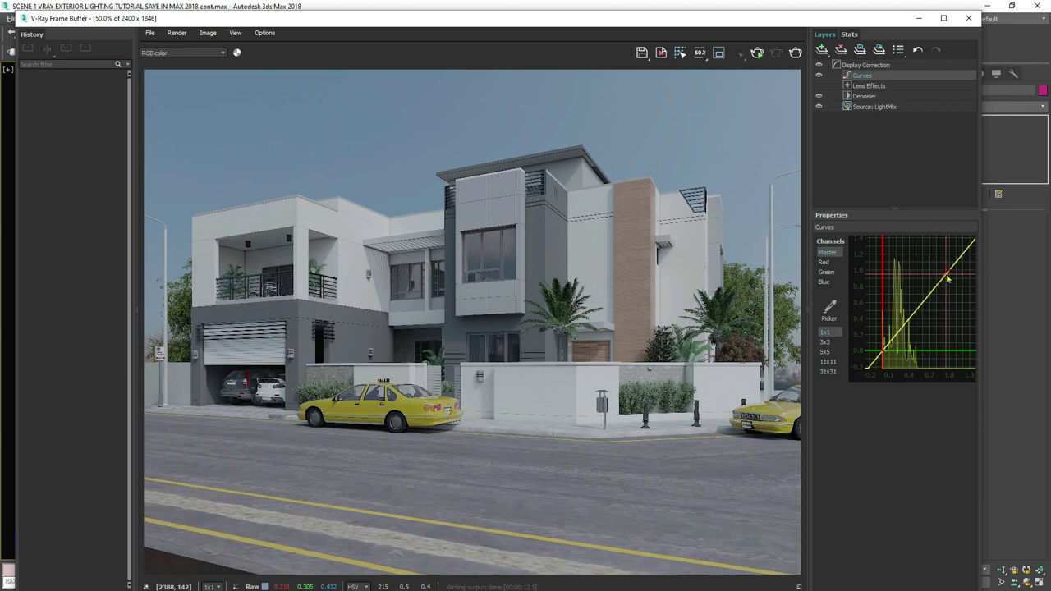
Make the (1, 1) curve point Bezier and bend the curve up to brighten mid-tones.
left_click(949, 271)
right_click(950, 272)
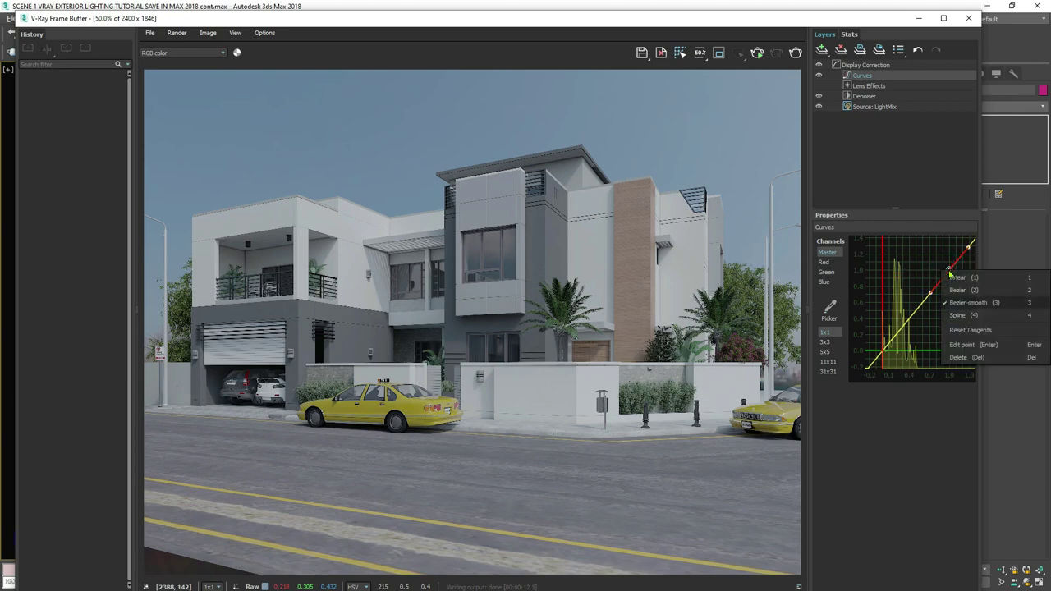
left_click(954, 278)
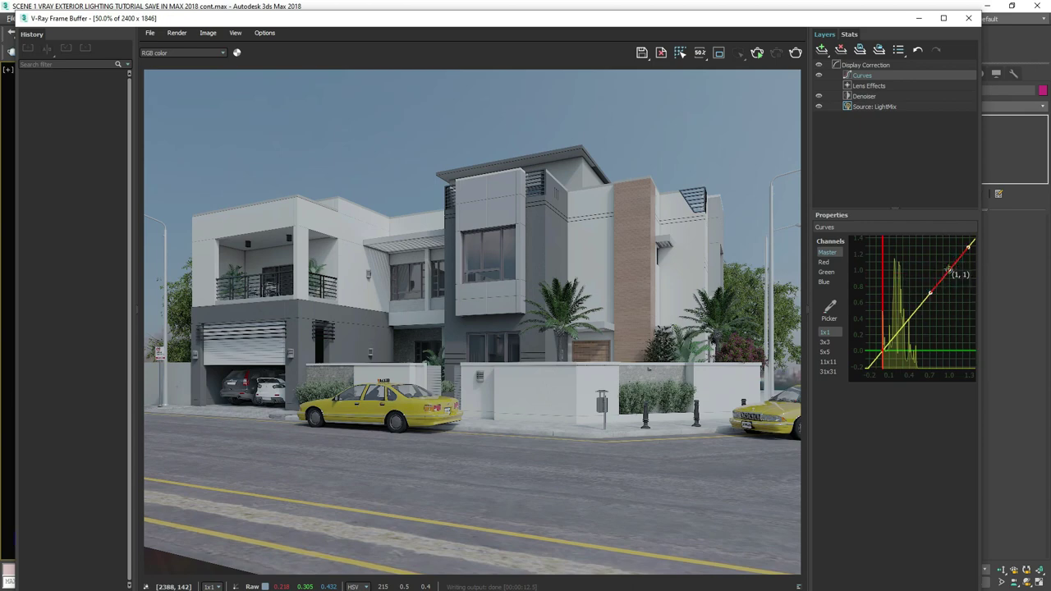
right_click(950, 271)
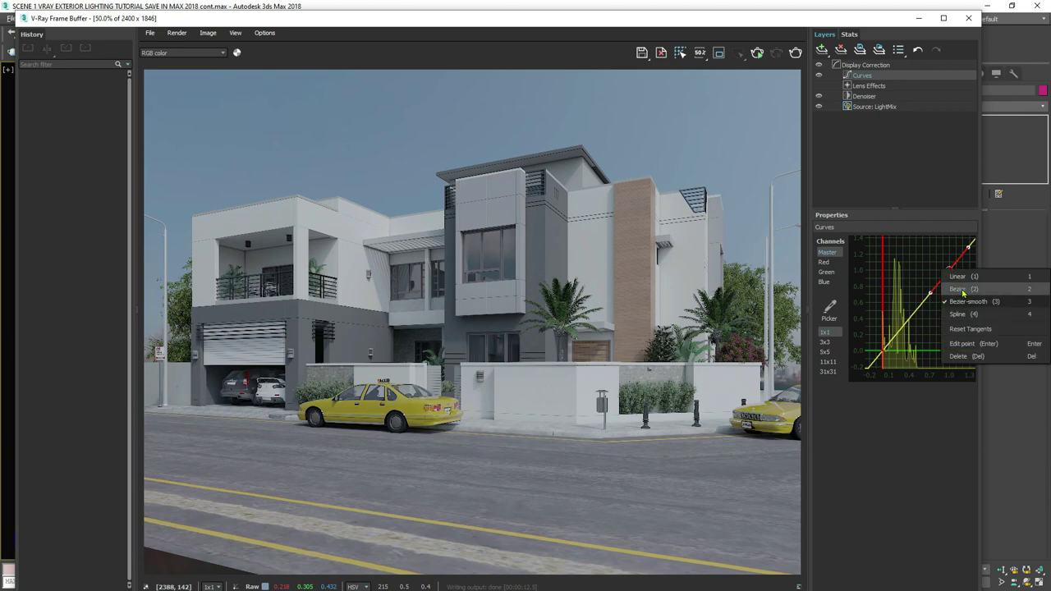
left_click(961, 289)
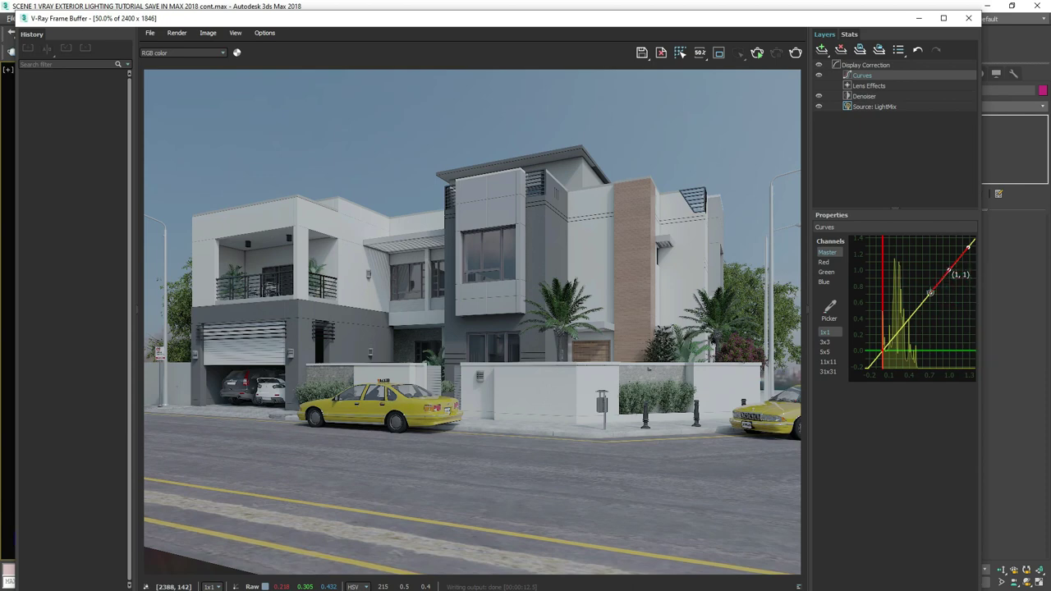
left_click_drag(930, 292, 907, 268)
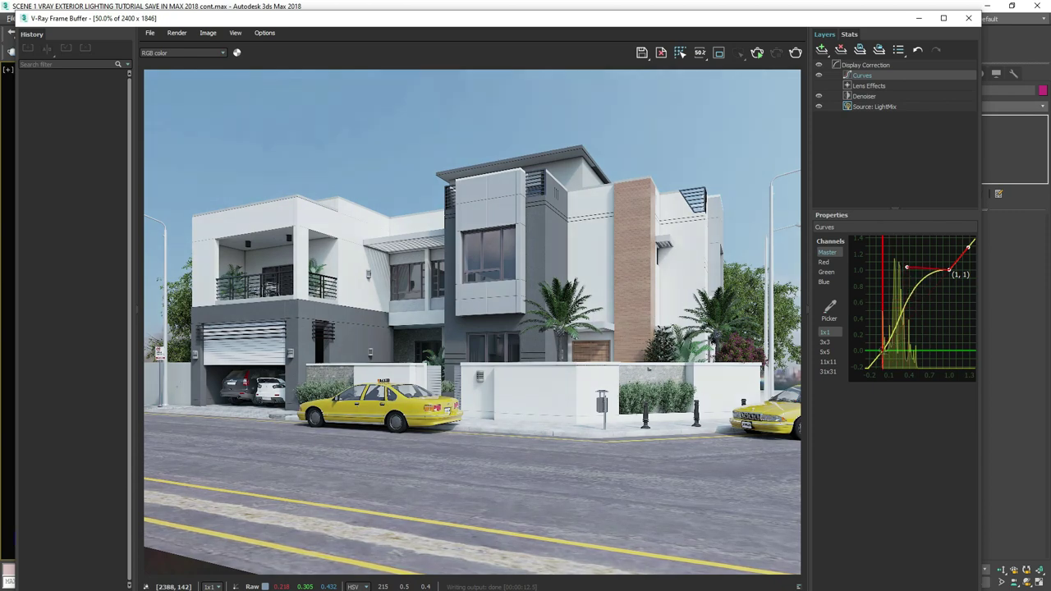
Make the (0, 0) point Bezier and pull the low end down to deepen shadows.
left_click(884, 351)
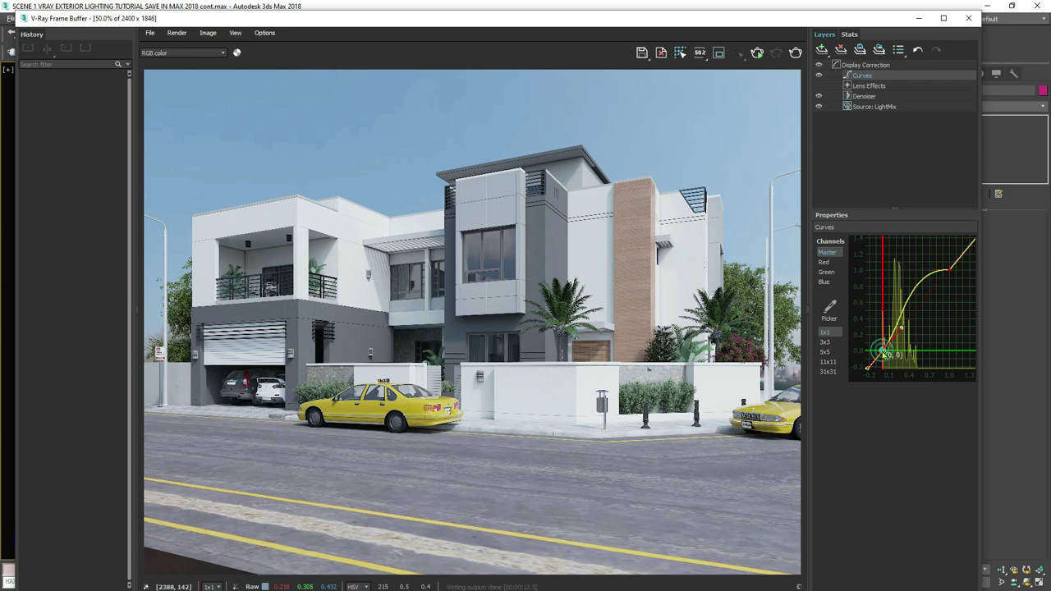
right_click(884, 353)
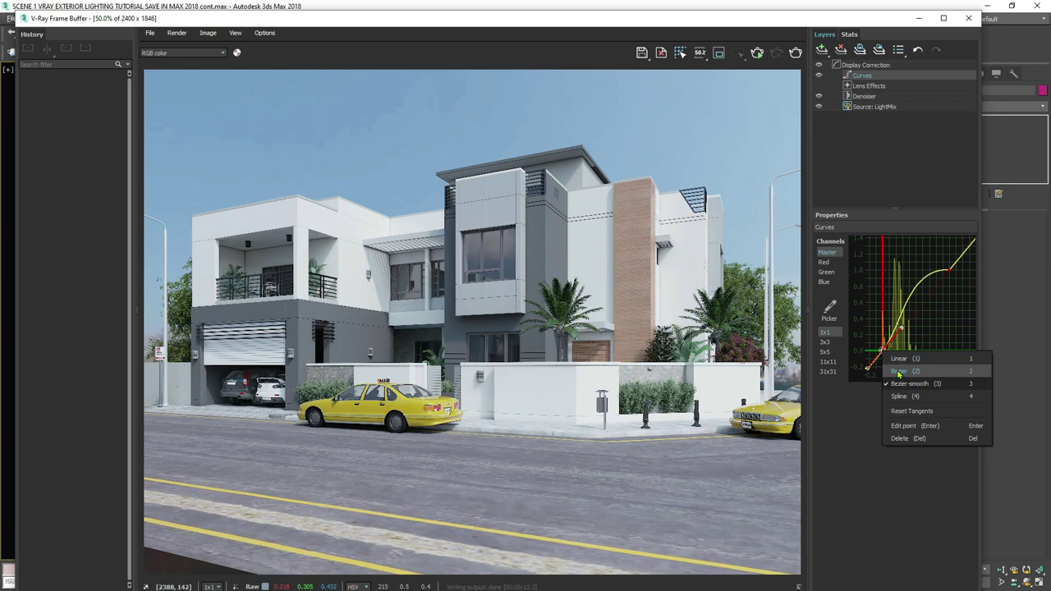
left_click(898, 371)
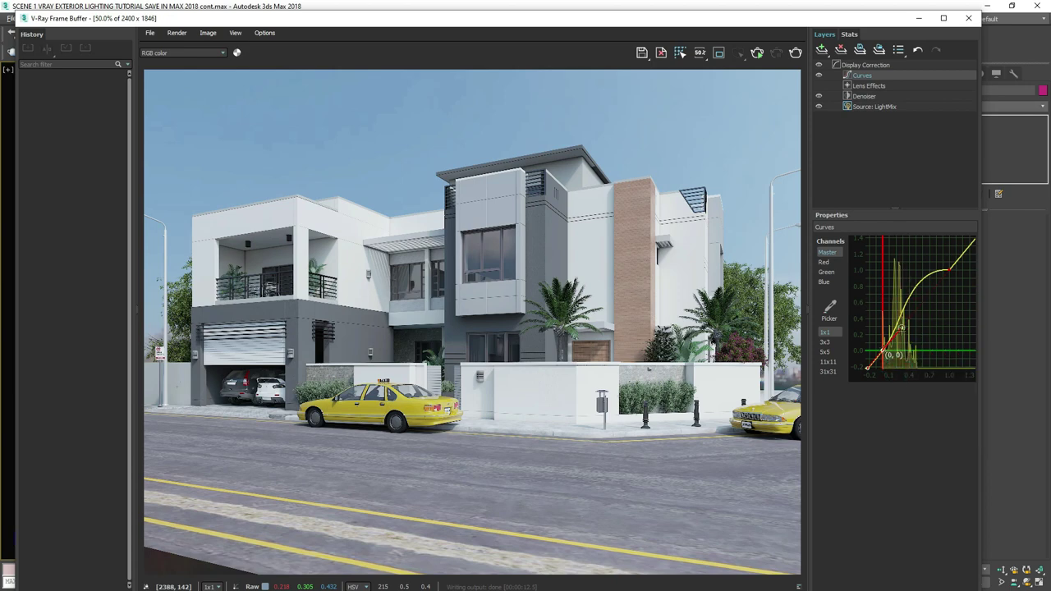
left_click_drag(901, 328, 900, 338)
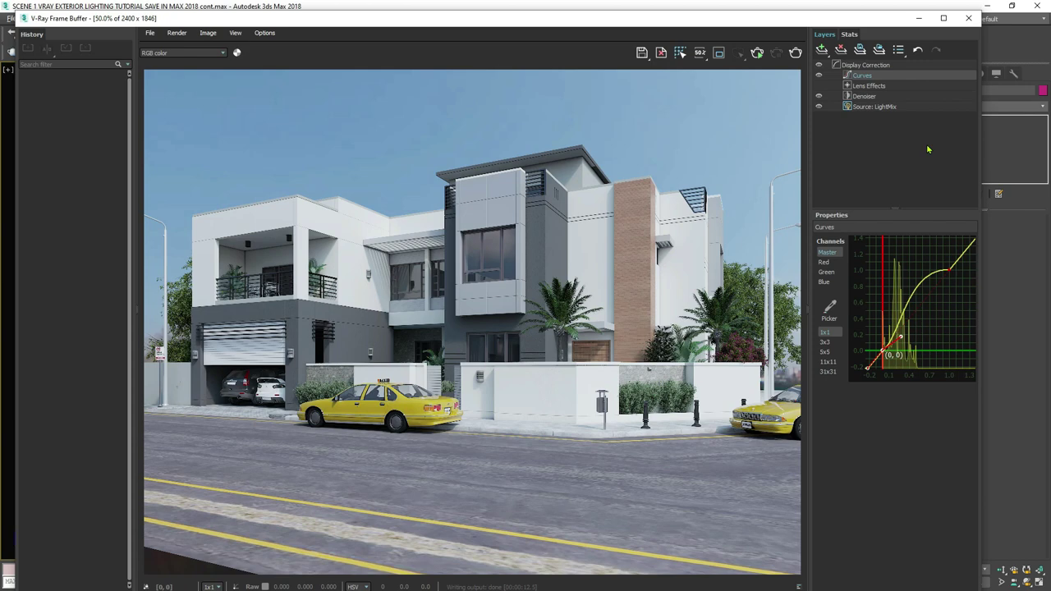
left_click(182, 52)
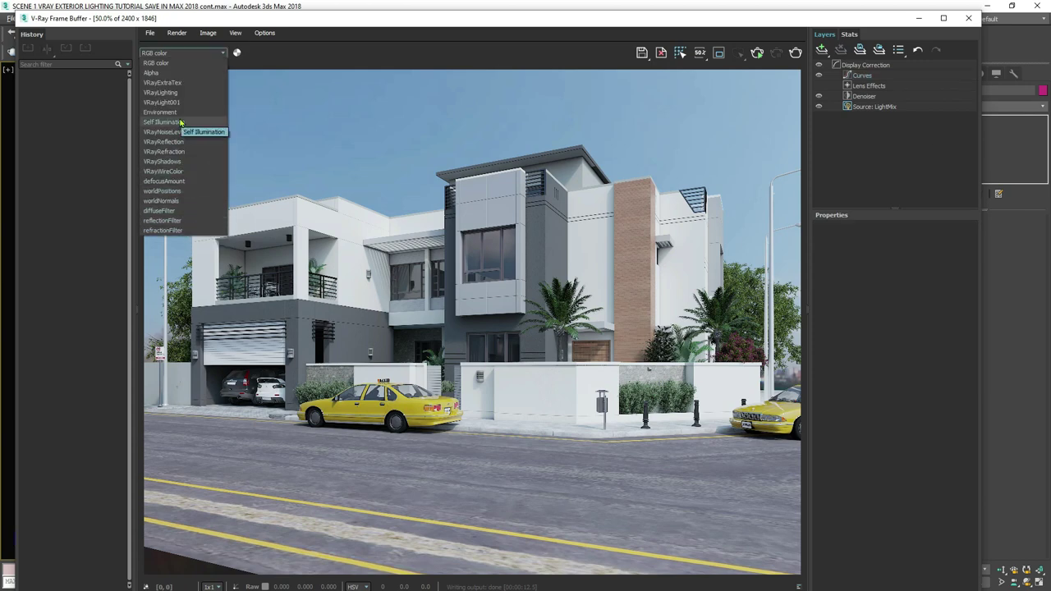
Keep RGB color as the channel and save every render channel as separate files.
left_click(260, 141)
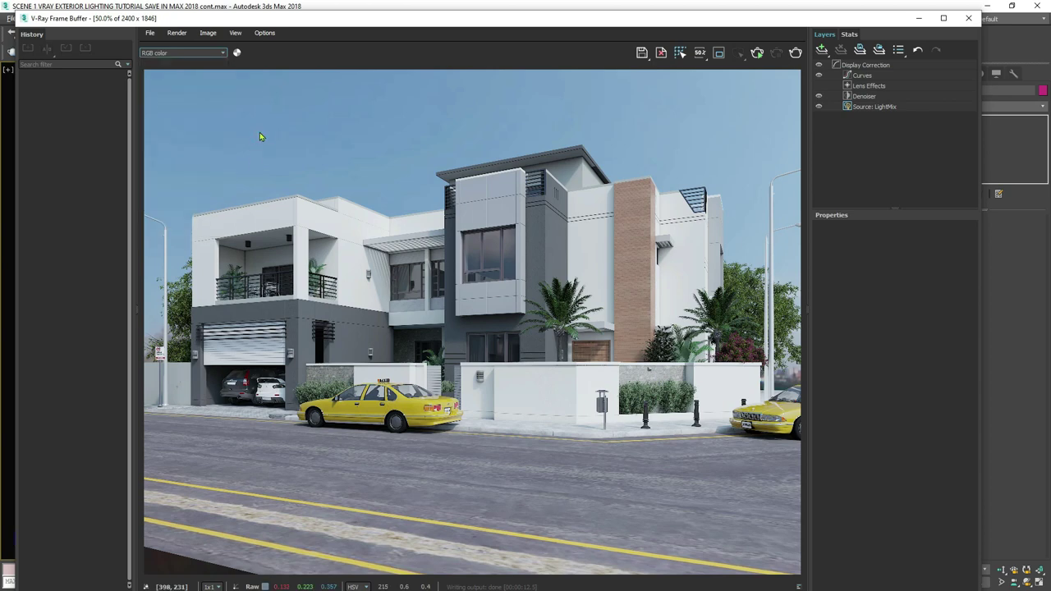
left_click(643, 54)
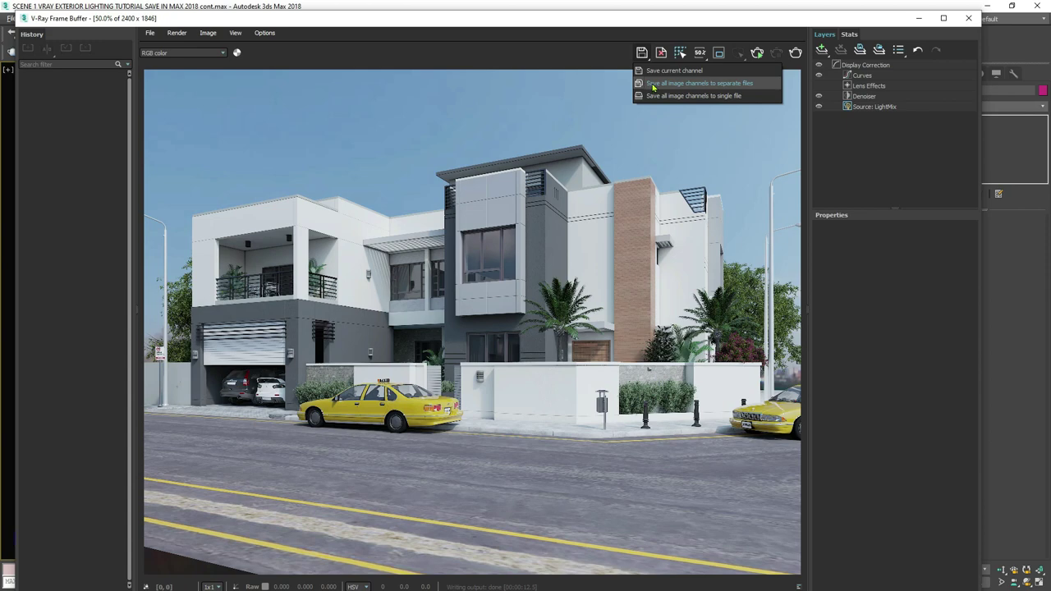
left_click(652, 84)
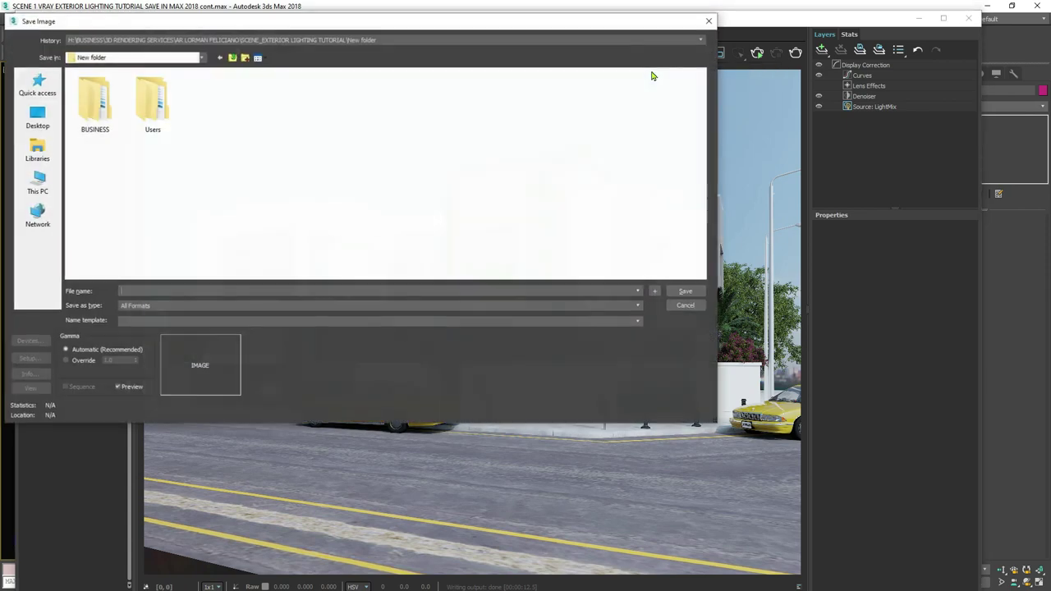
Browse the VLOGS_GEL EXT (H:) drive to the SCENE_EXTERIOR LIGHTING TUTORIAL folder.
left_click(165, 57)
scroll(144, 170, "up", 2)
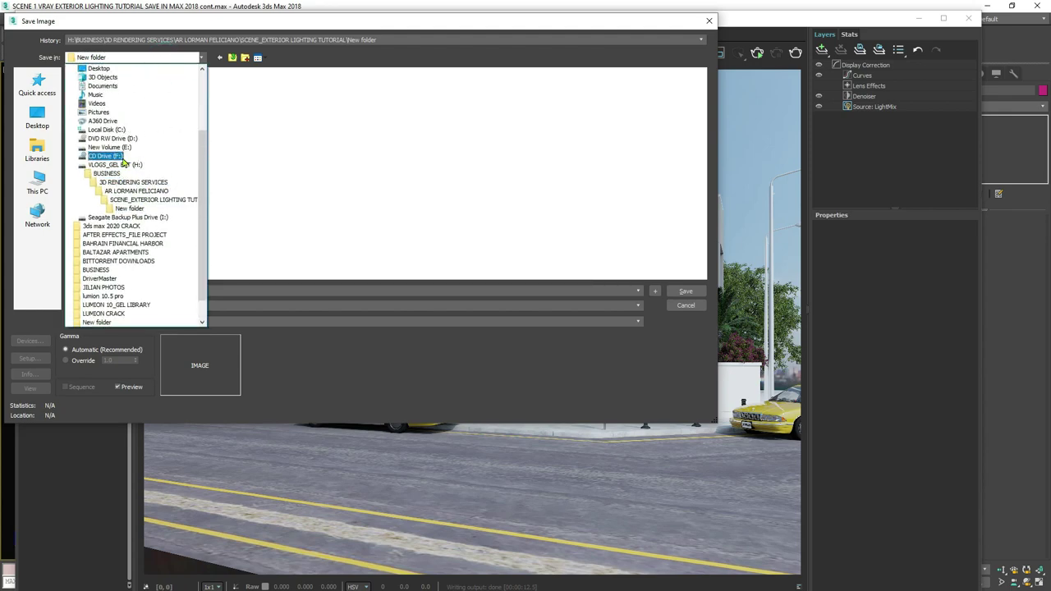
left_click(123, 169)
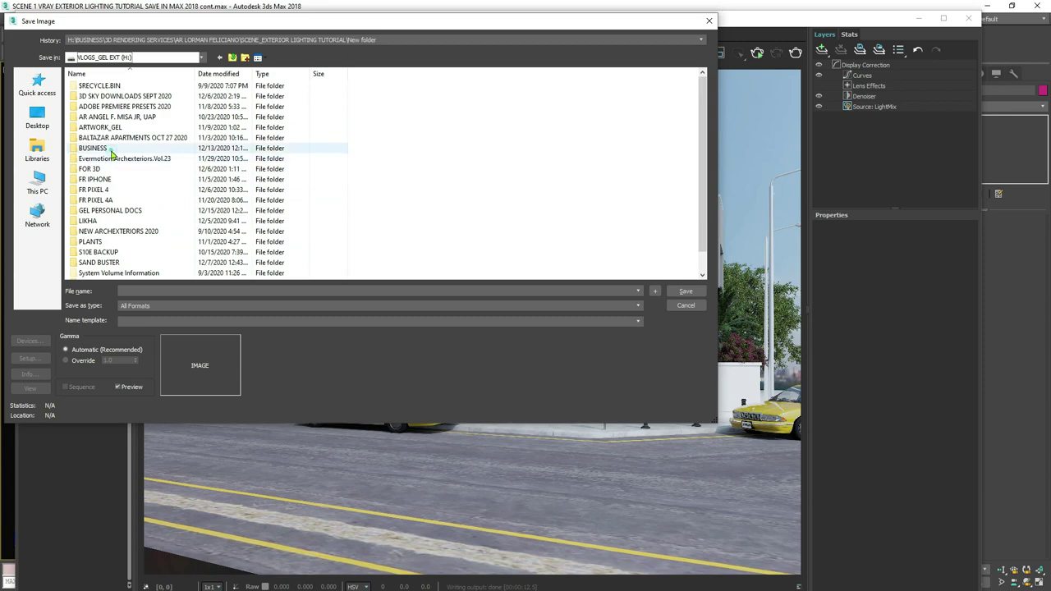
double_click(106, 149)
double_click(102, 121)
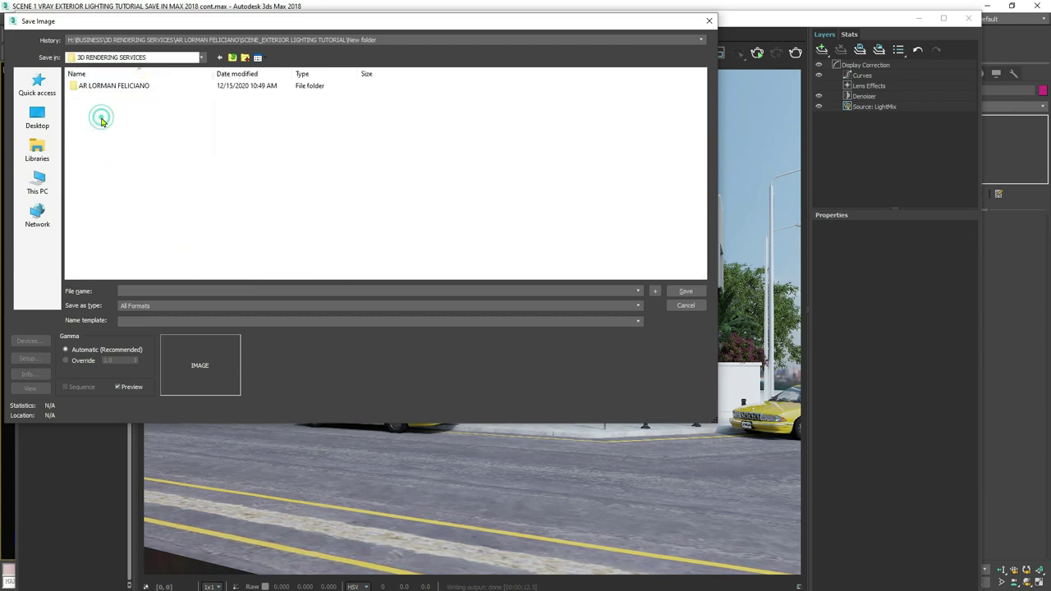
double_click(127, 87)
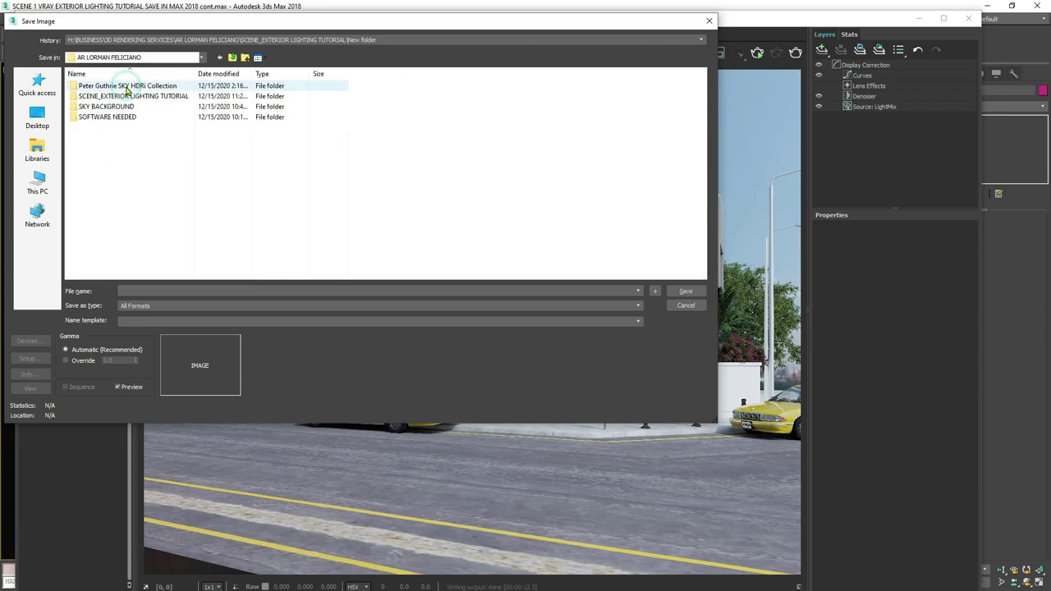
double_click(138, 97)
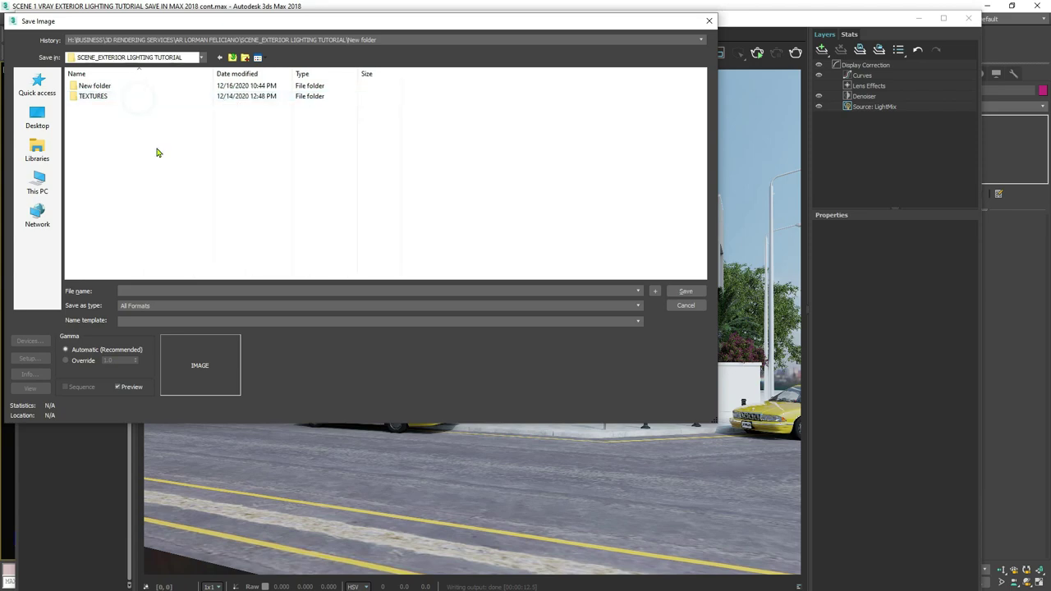
Create a new folder named RAW there and open it.
right_click(157, 149)
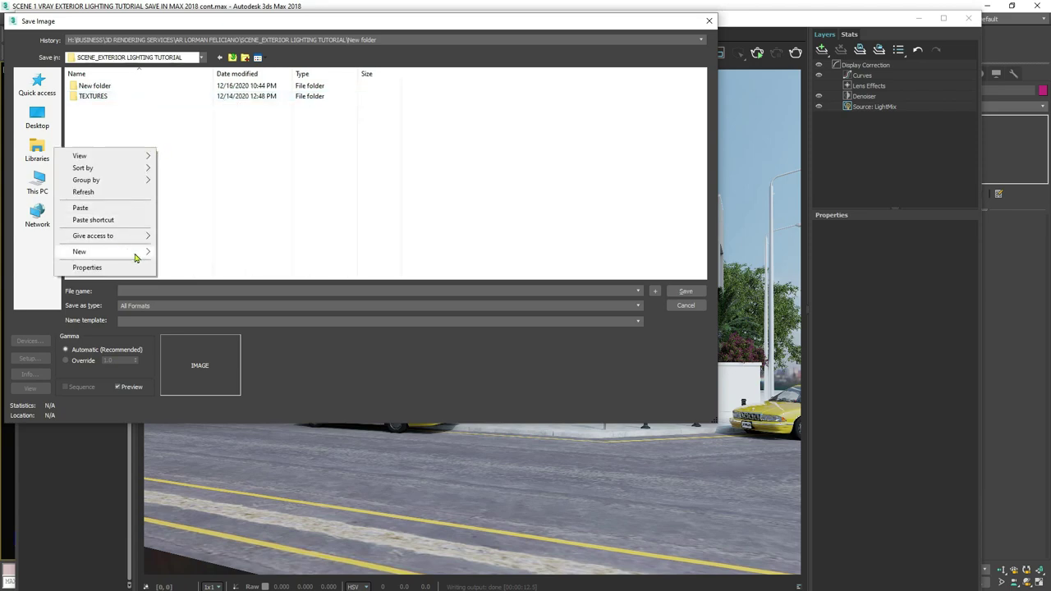
mouse_move(136, 254)
left_click(182, 250)
type("RA")
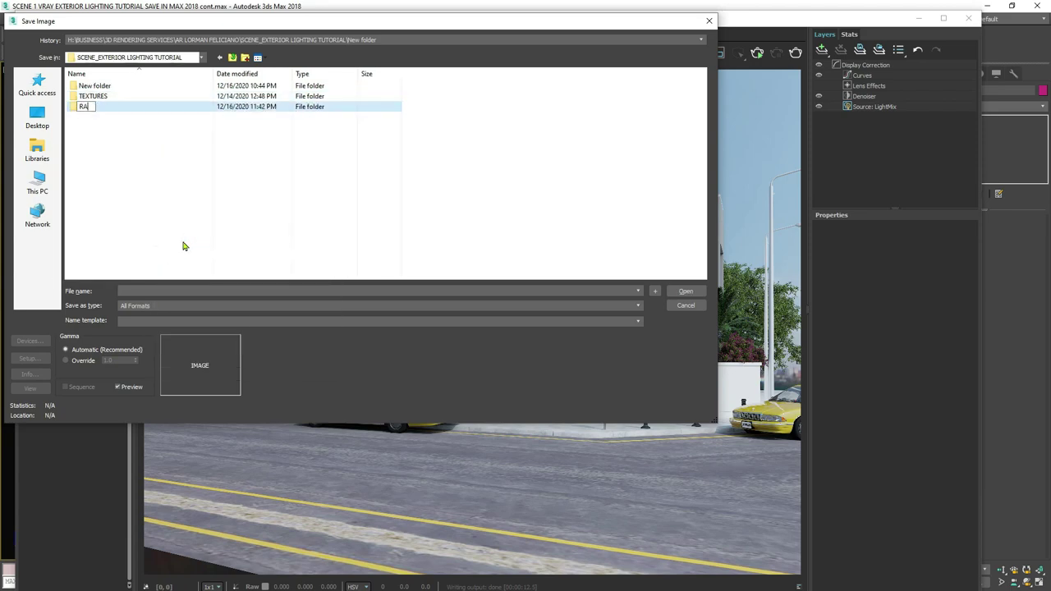
type("W")
left_click(127, 136)
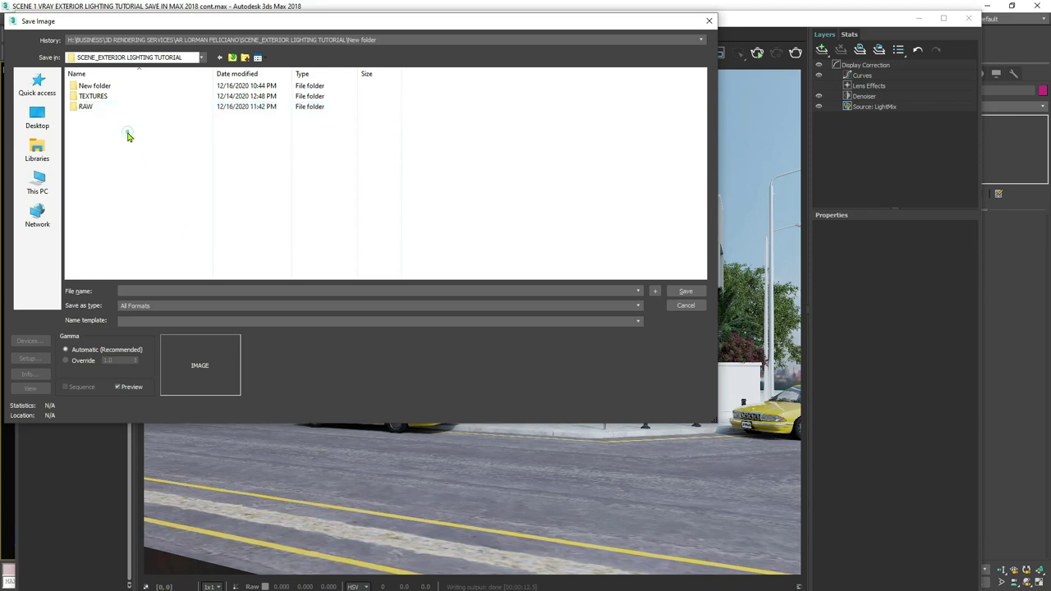
double_click(127, 106)
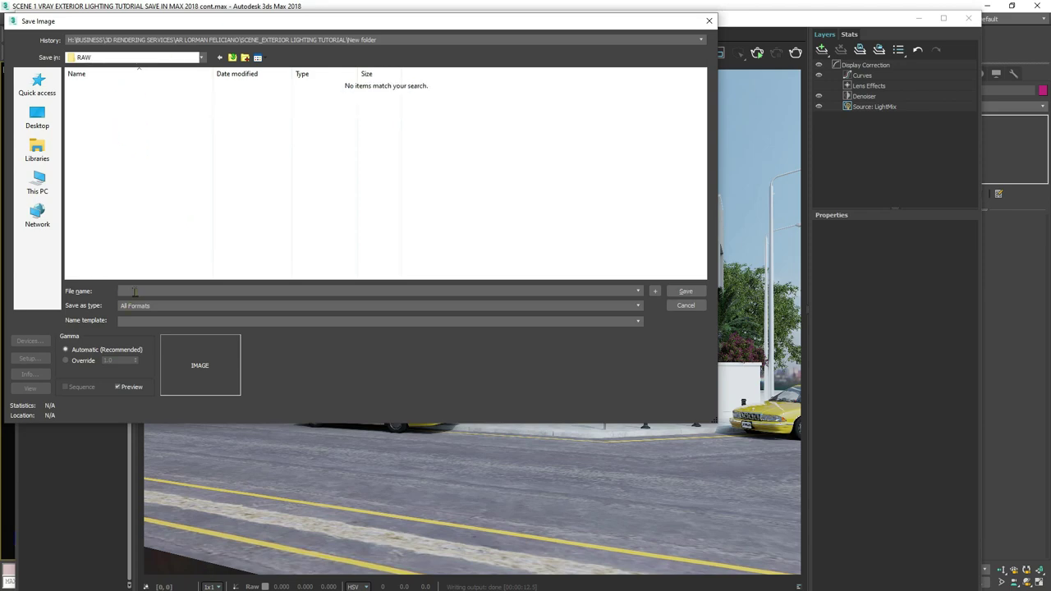
Save the channels as Targa files named HDRI LIGHTING TUT with gamma overridden to 2.2.
left_click(133, 292)
type("HDRI LIGHTING TUT")
left_click(161, 309)
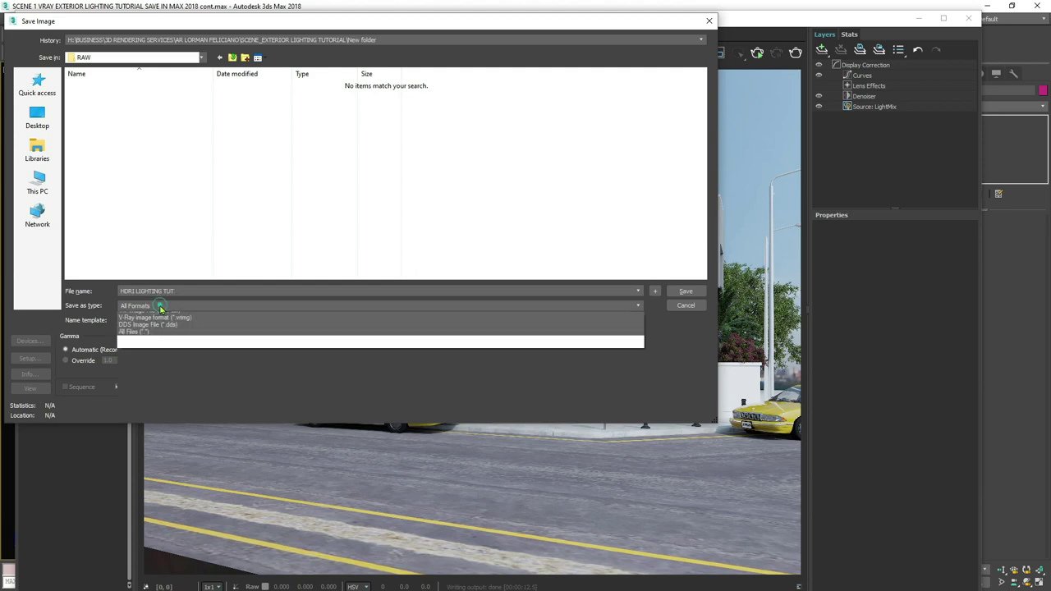
left_click(167, 408)
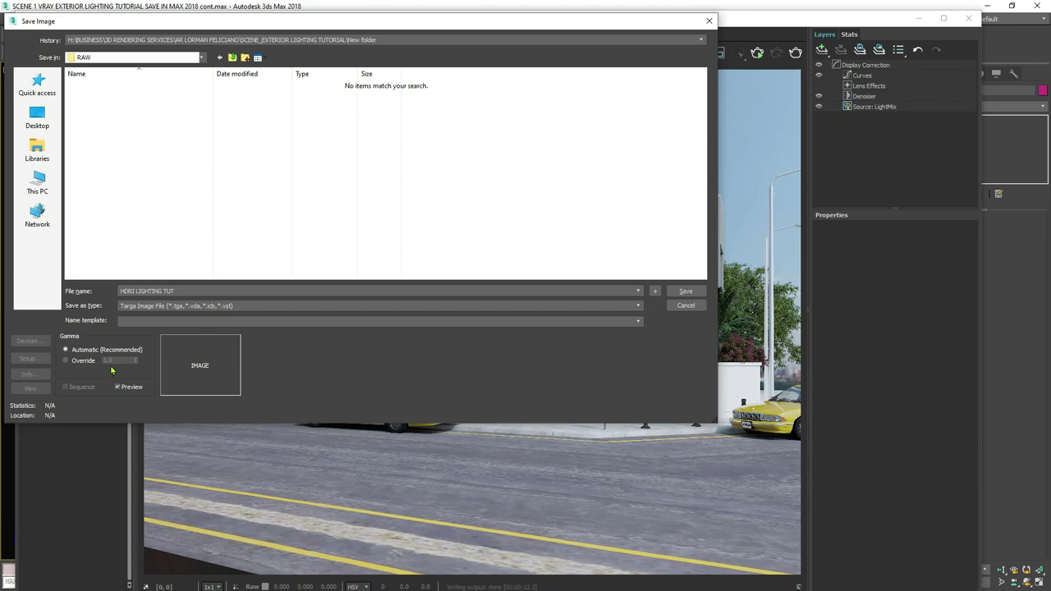
left_click(83, 362)
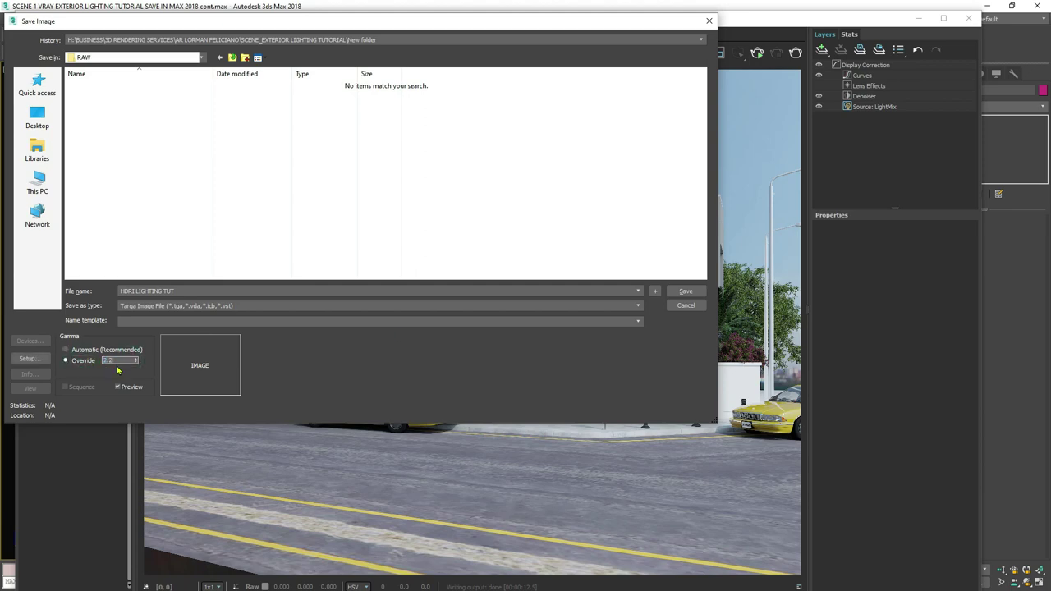
left_click(686, 292)
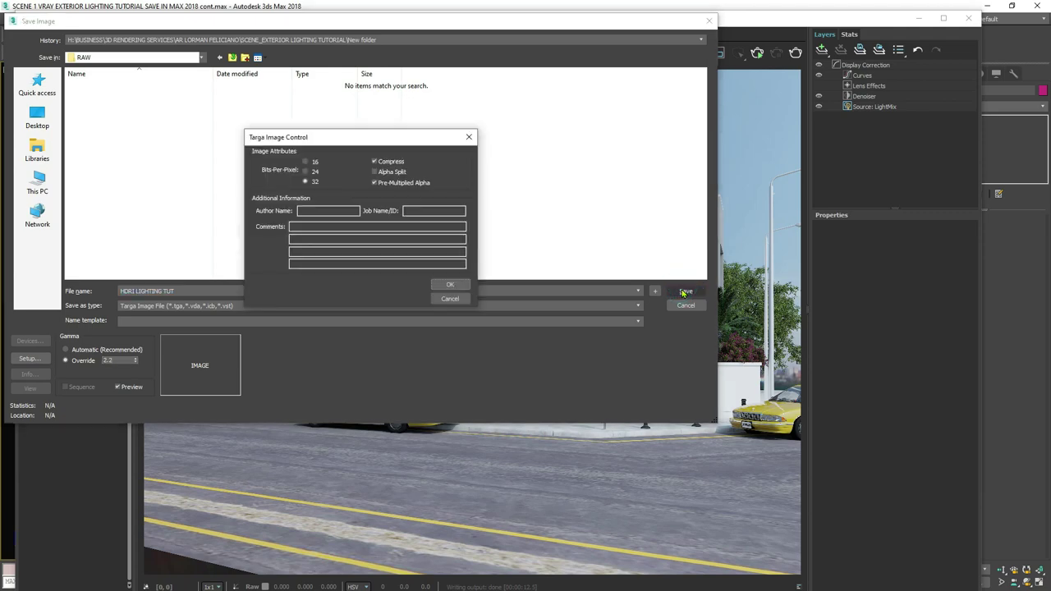
left_click(451, 284)
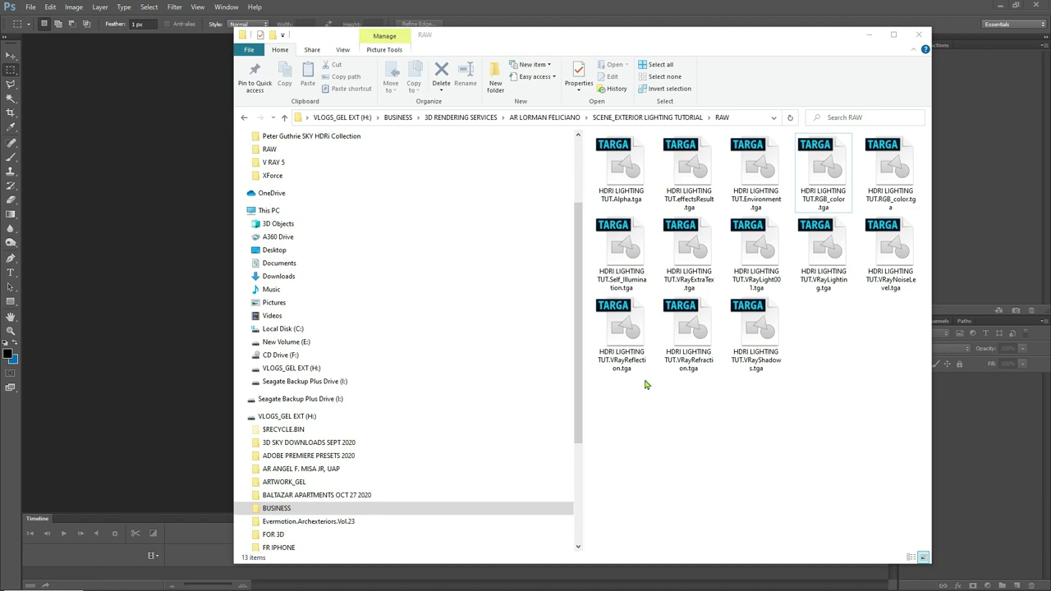
Drag HDRI LIGHTING TUT.RGB_color.tga from the RAW folder into Photoshop.
left_click_drag(913, 415, 611, 141)
left_click(824, 385)
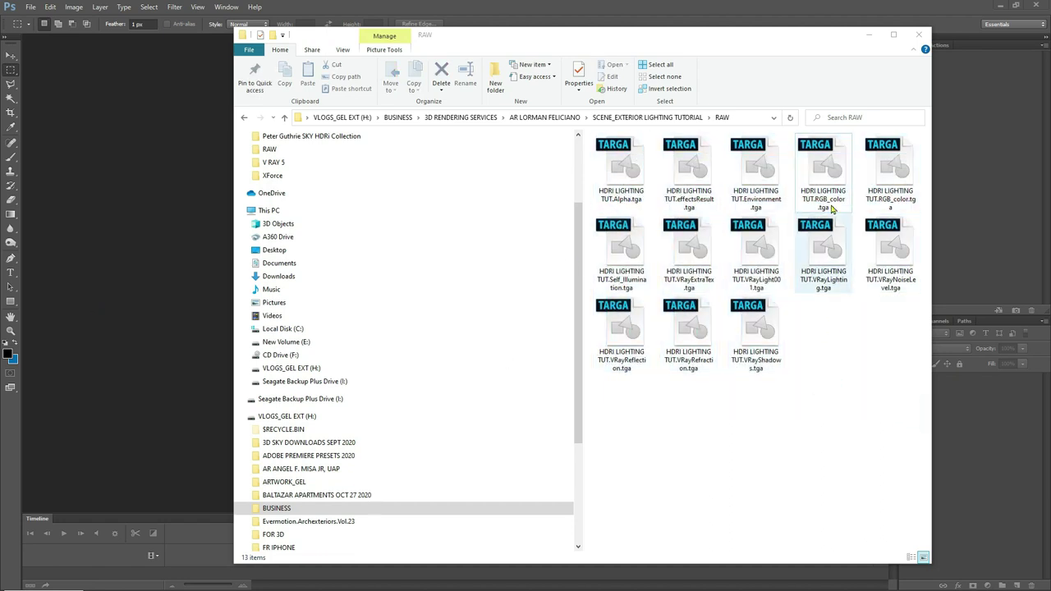
left_click(827, 169)
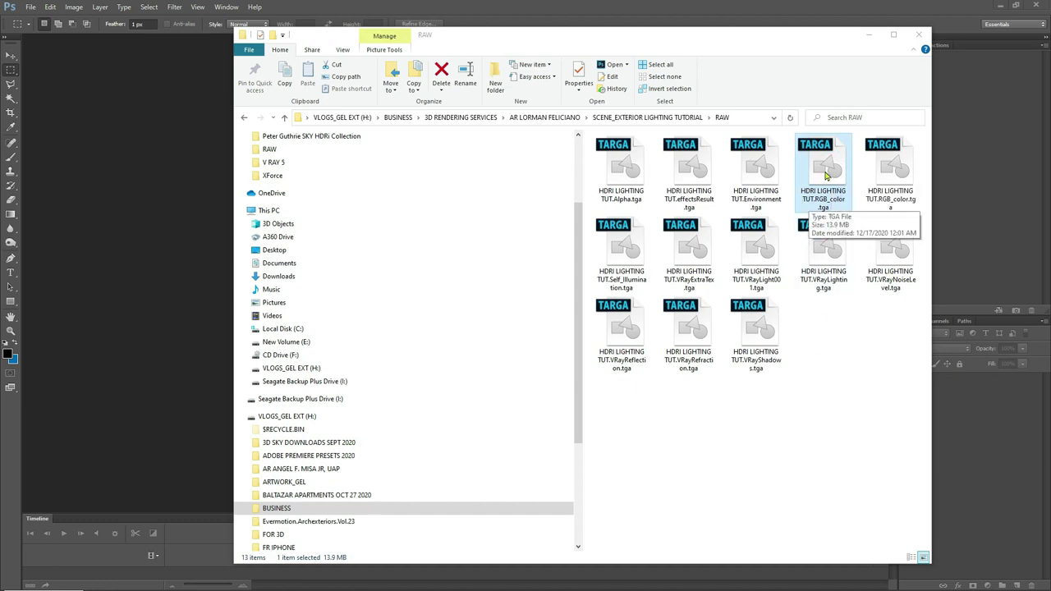
left_click_drag(826, 175, 63, 49)
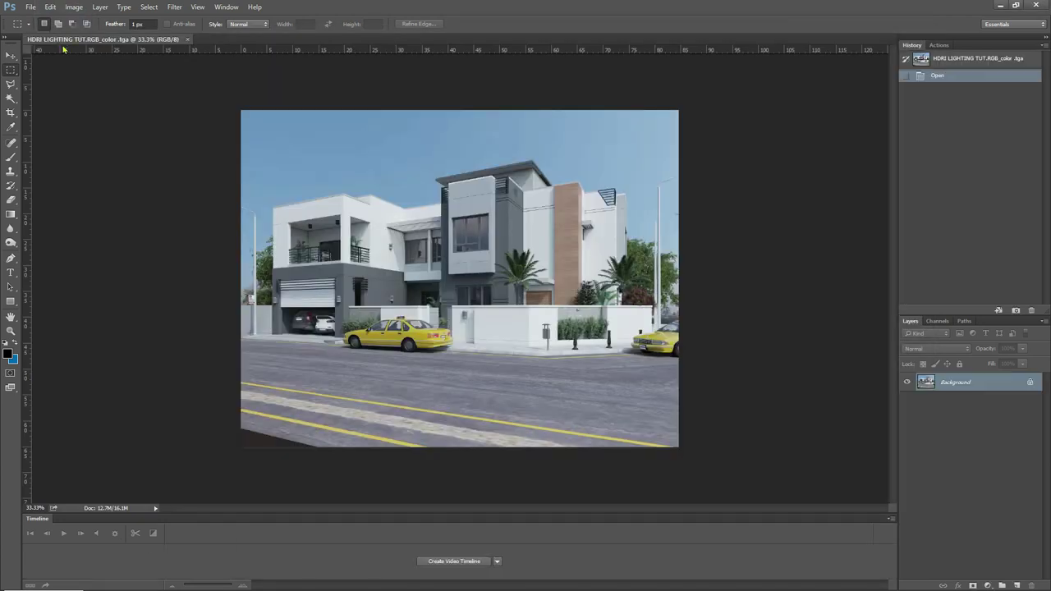
Duplicate the Background layer as Background copy and hide the original Background.
left_click(150, 145)
key("ctrl+plus")
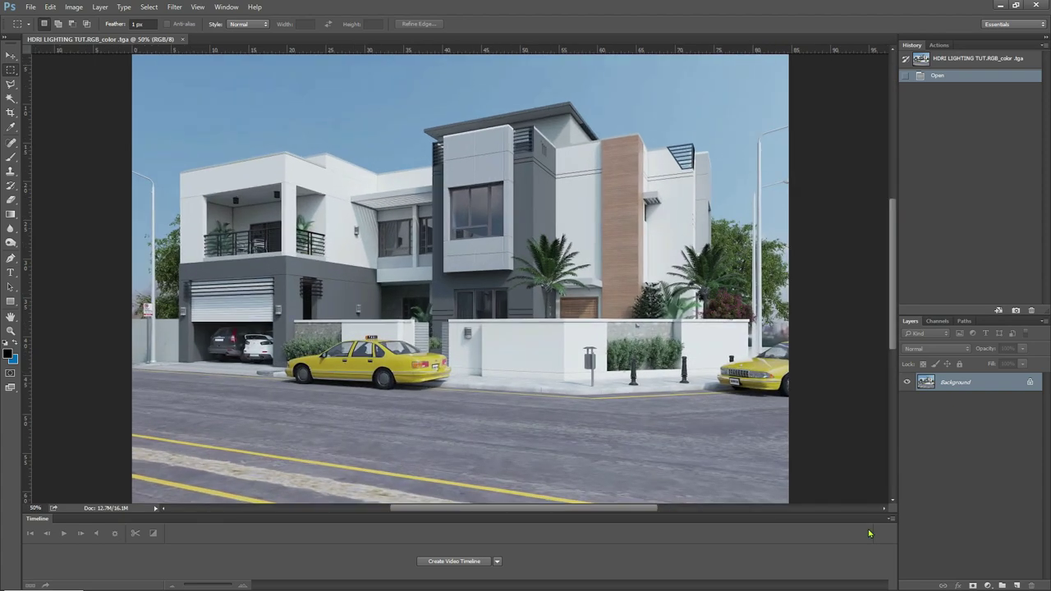
left_click(11, 54)
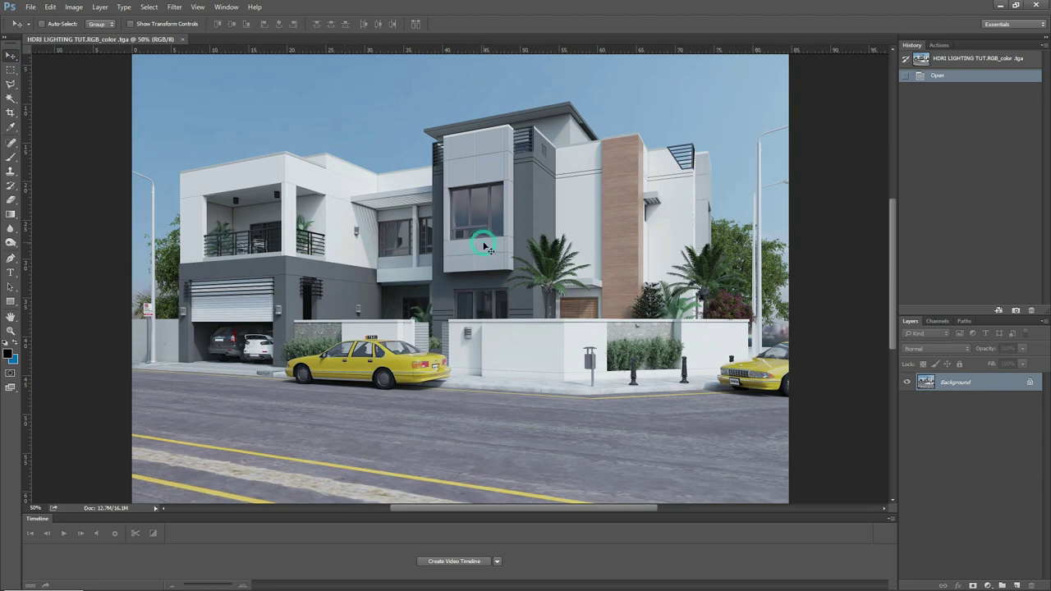
key("ctrl+plus")
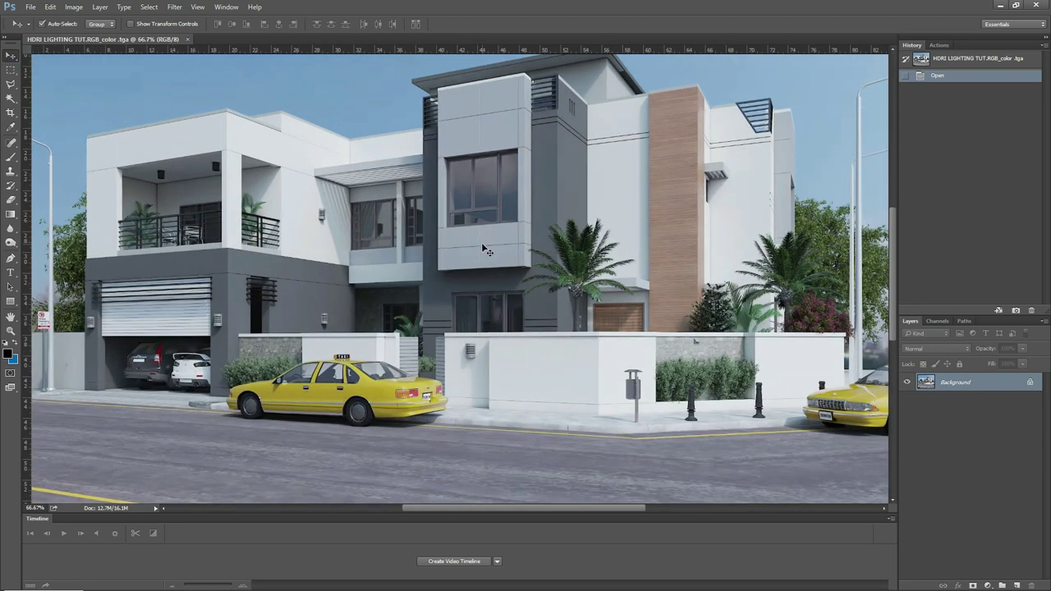
key("ctrl+minus")
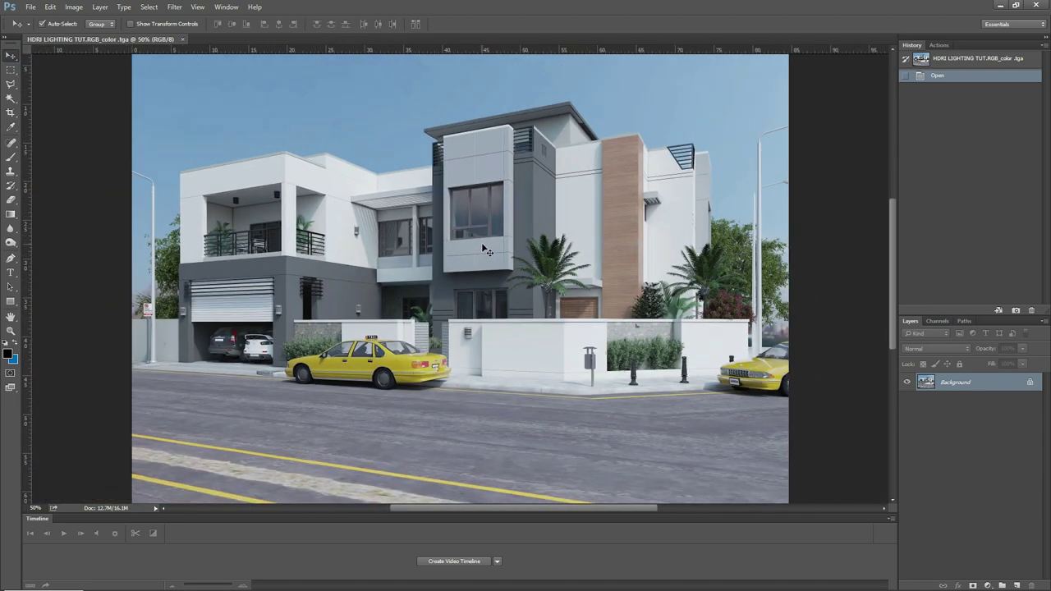
right_click(962, 386)
left_click(970, 406)
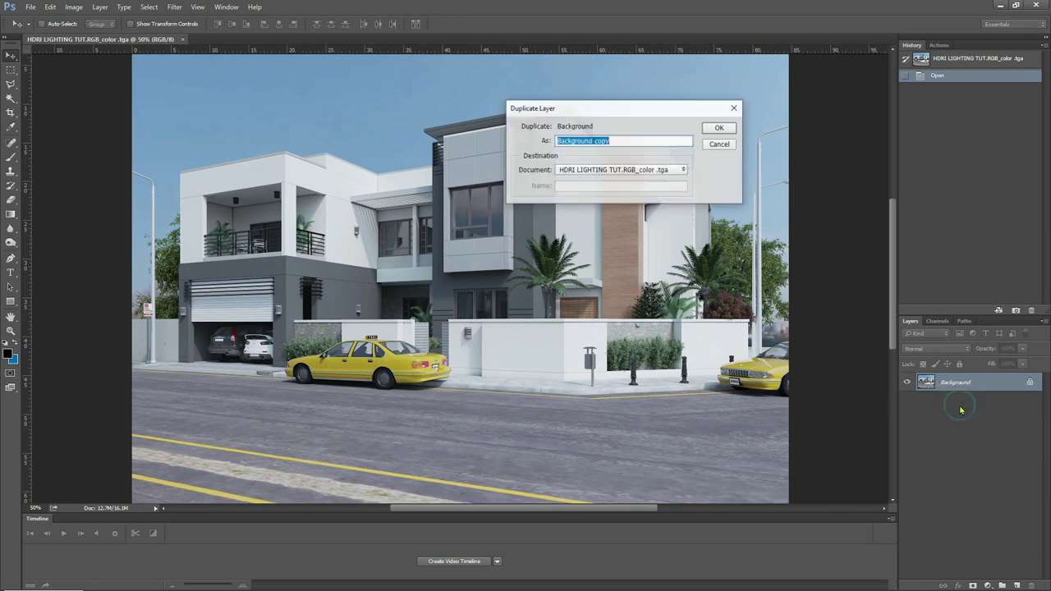
left_click(719, 129)
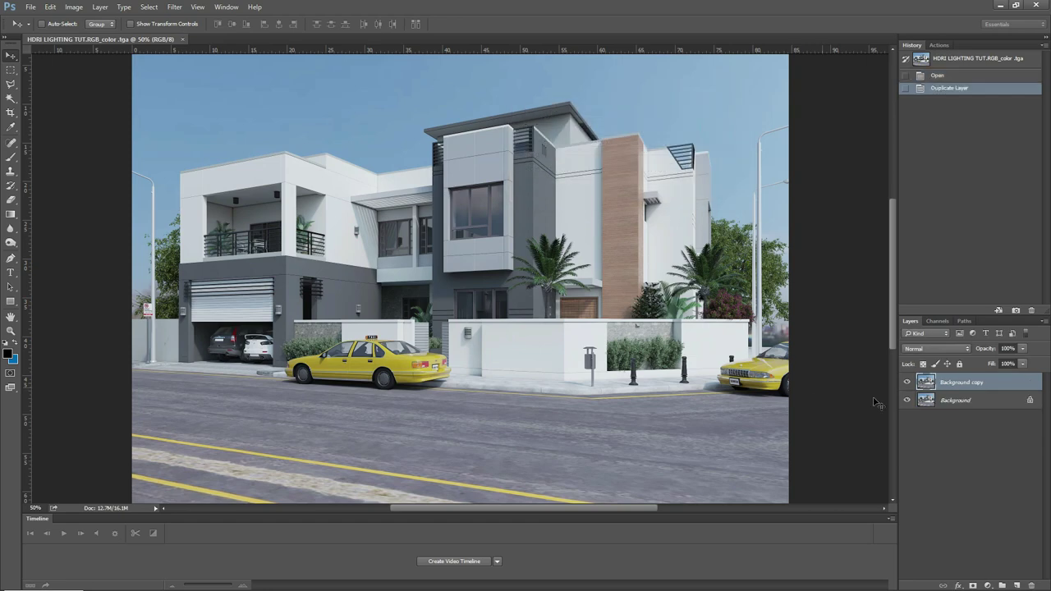
left_click(907, 401)
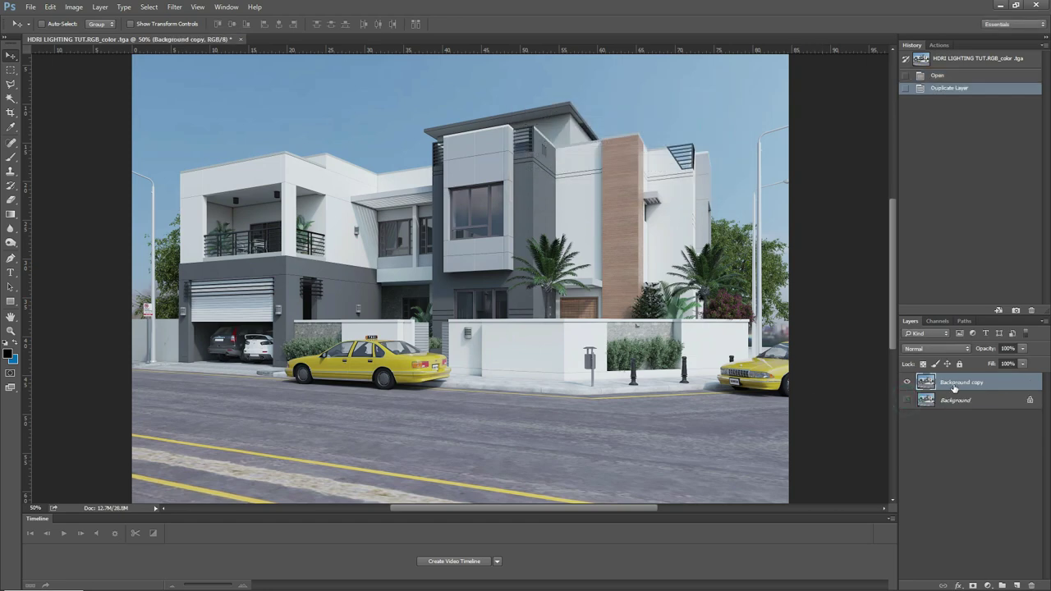
Rename the duplicated layer to IMAGE COPY.
double_click(954, 382)
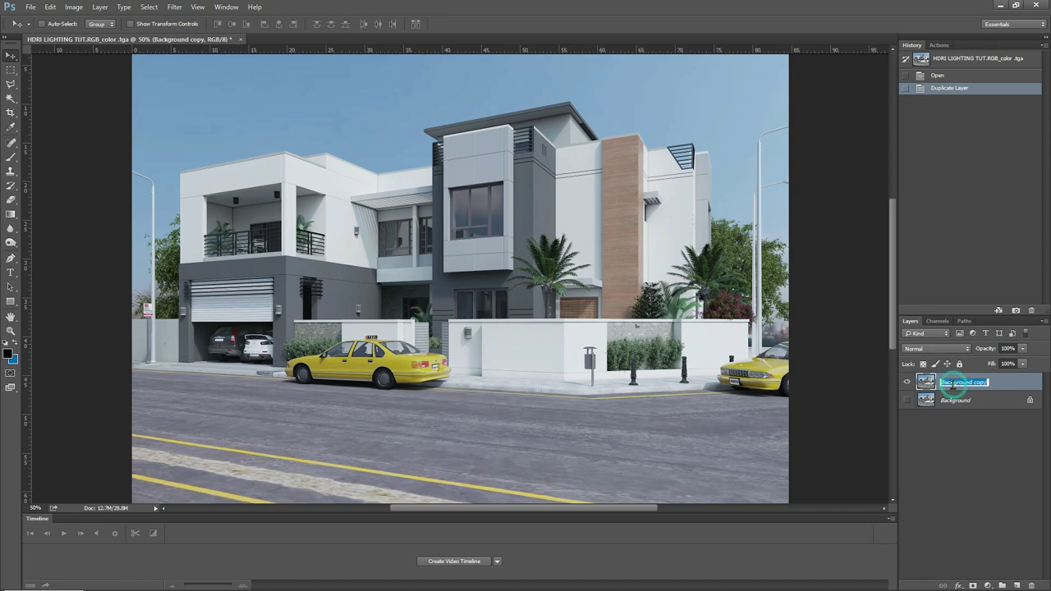
type("HDRIS")
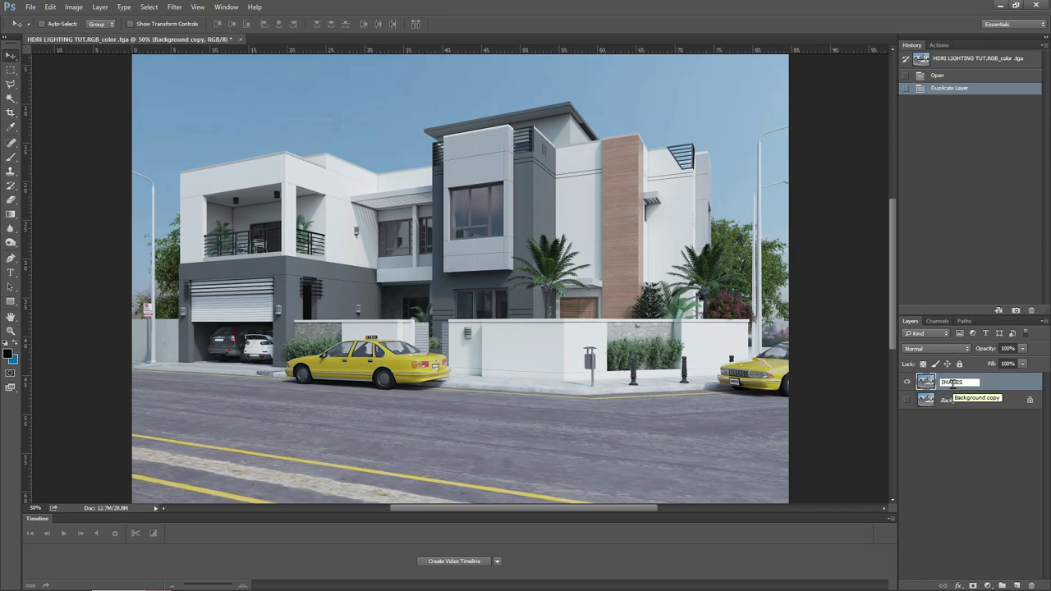
key("BackSpace")
type("COPY")
key("Return")
key("ctrl+plus")
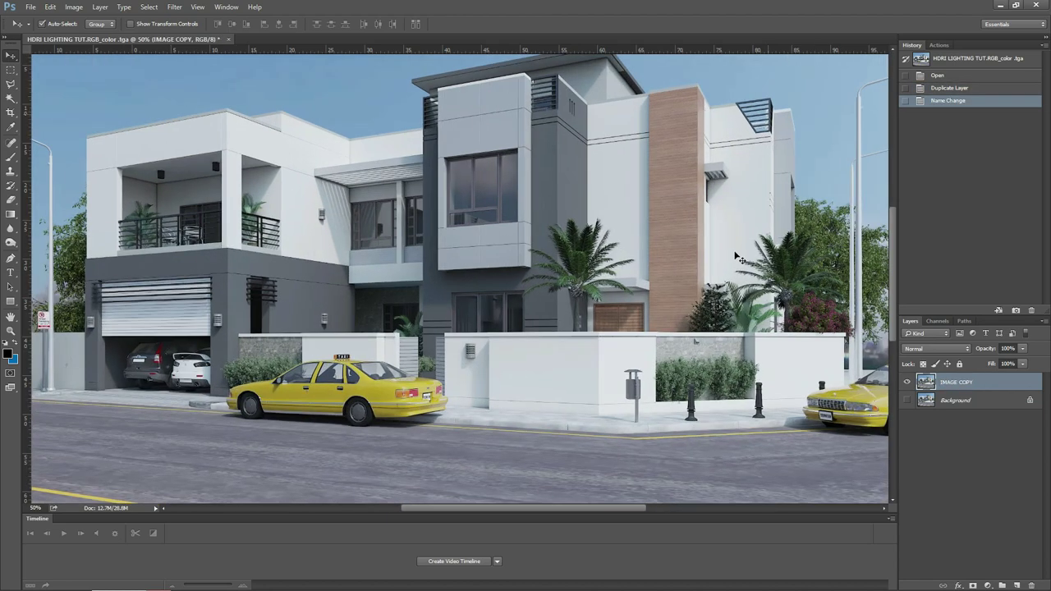
key("ctrl+minus")
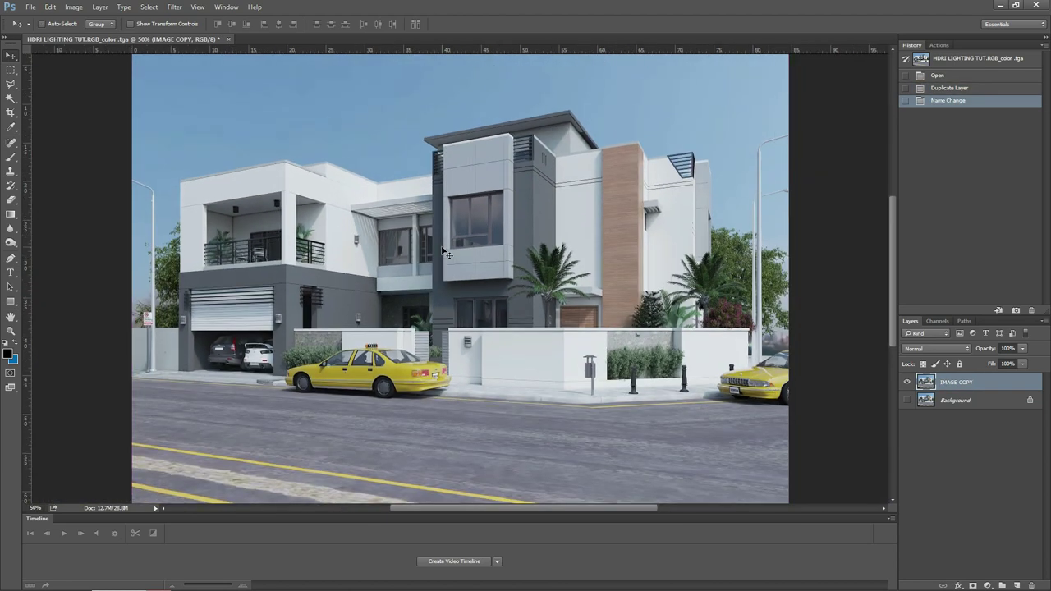
scroll(443, 253, "up", 2)
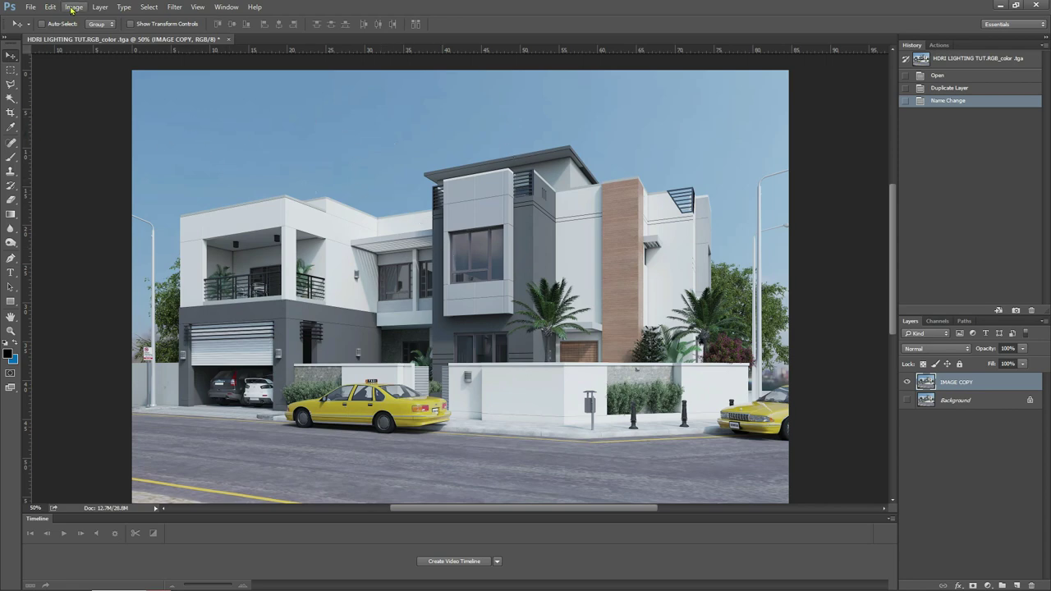
Load Alpha 1 as an inverted selection, delete the sky, and deselect.
left_click(148, 7)
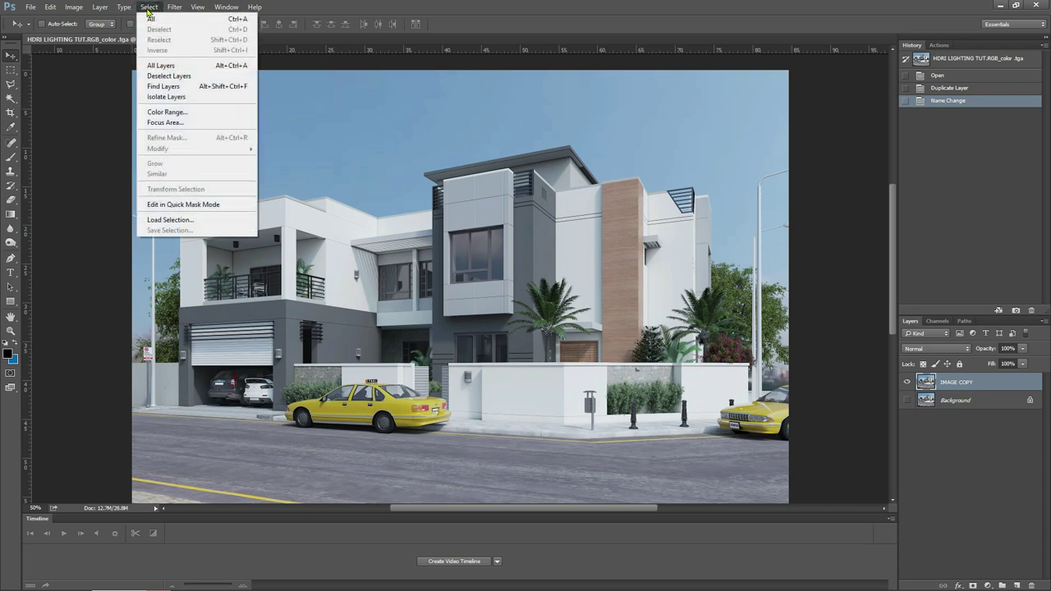
left_click(170, 220)
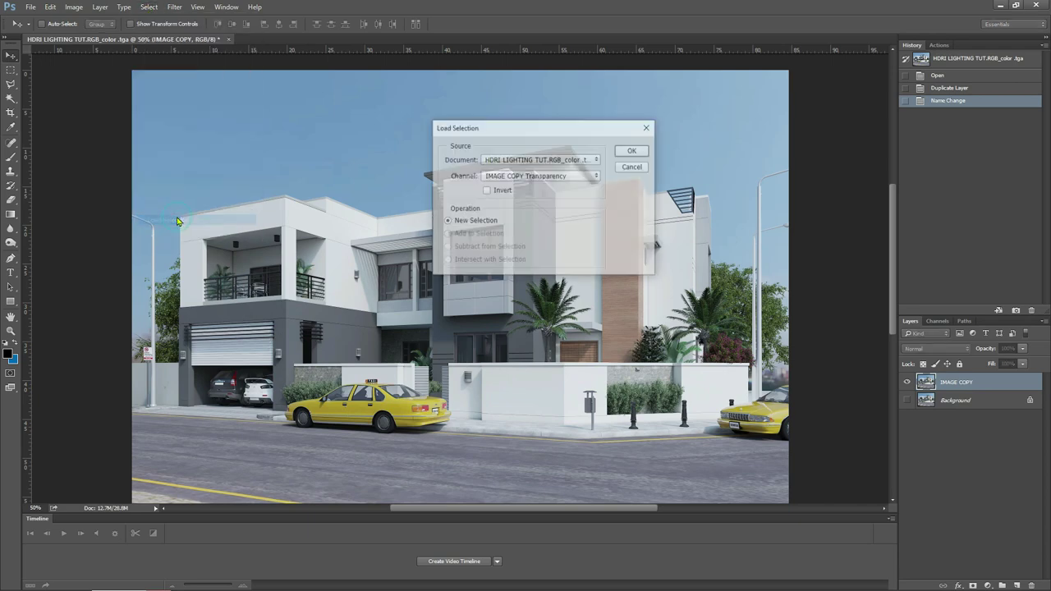
left_click(571, 176)
left_click(527, 202)
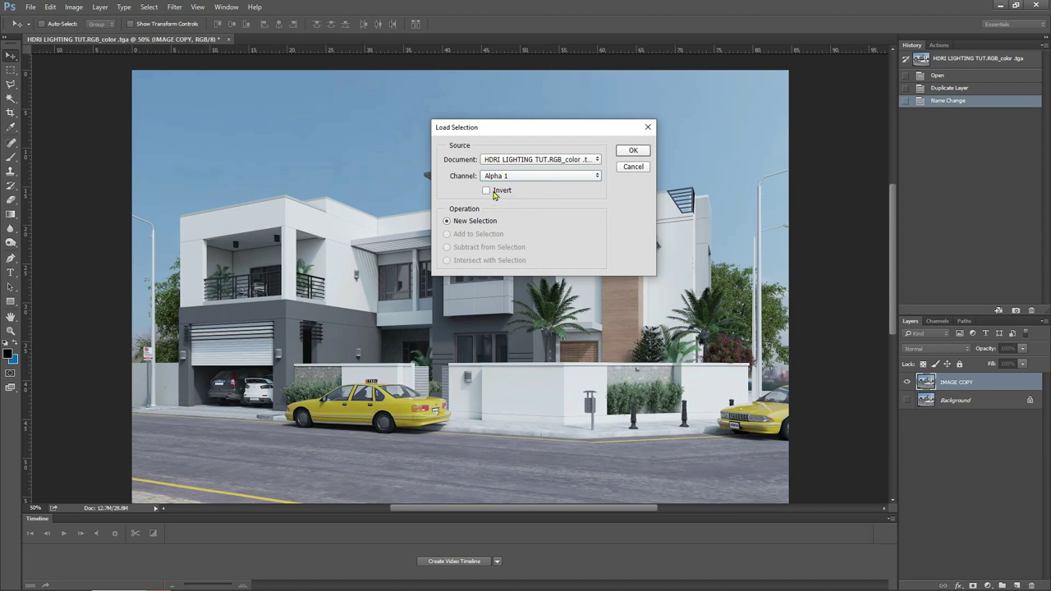
left_click(490, 191)
left_click(631, 150)
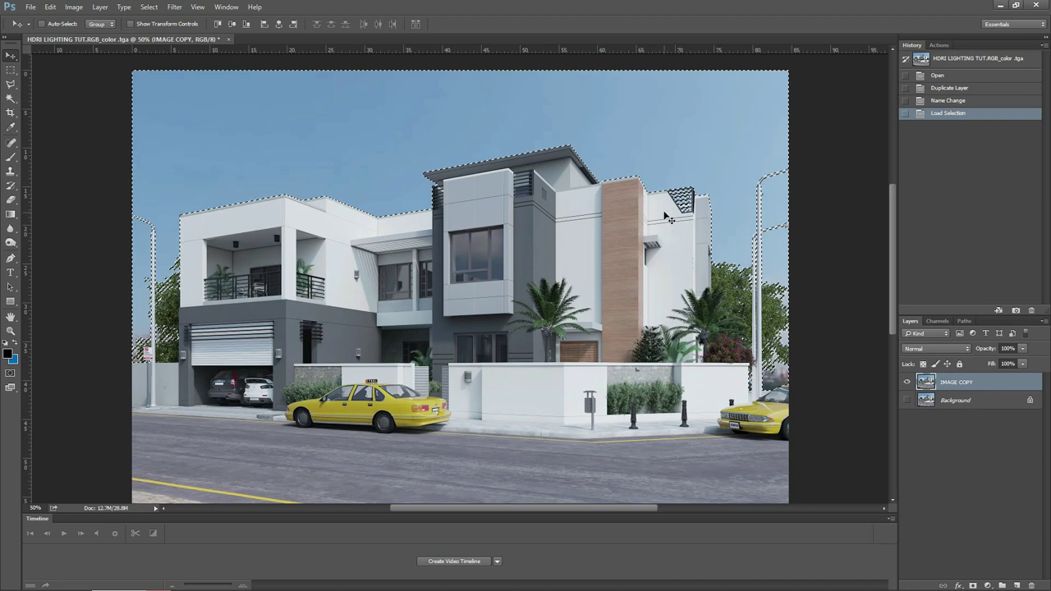
key("Delete")
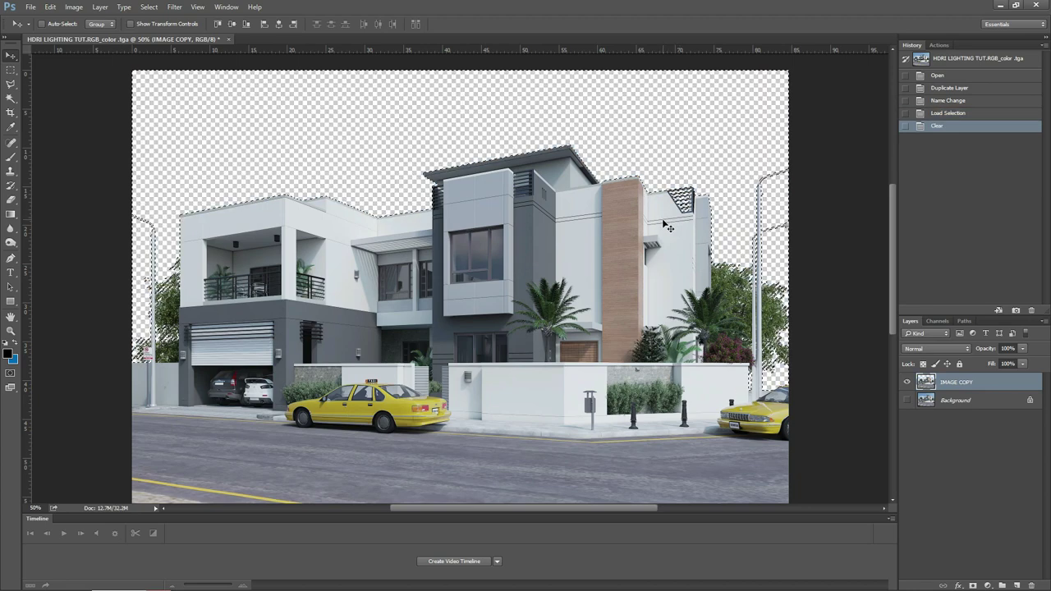
key("ctrl+d")
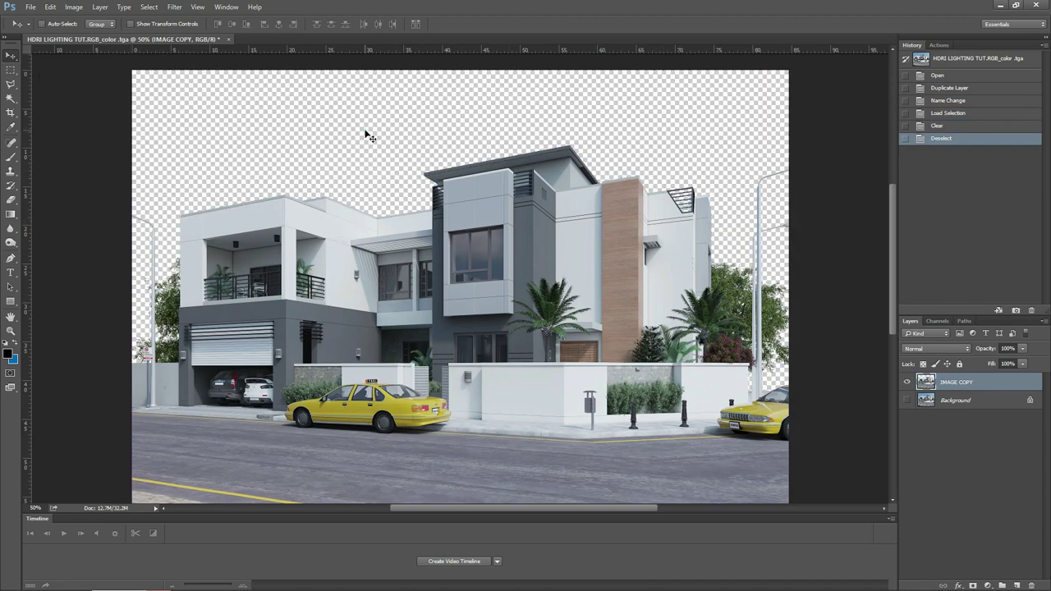
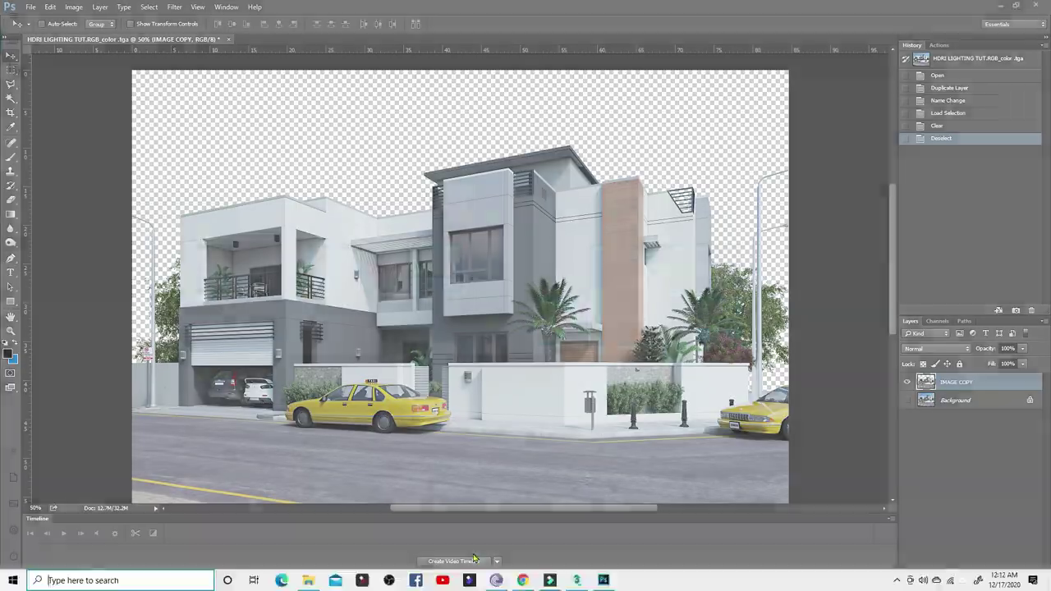
Open File Explorer at AR LORMAN FELICIANO > SKY BACKGROUND.
key("super")
left_click(307, 581)
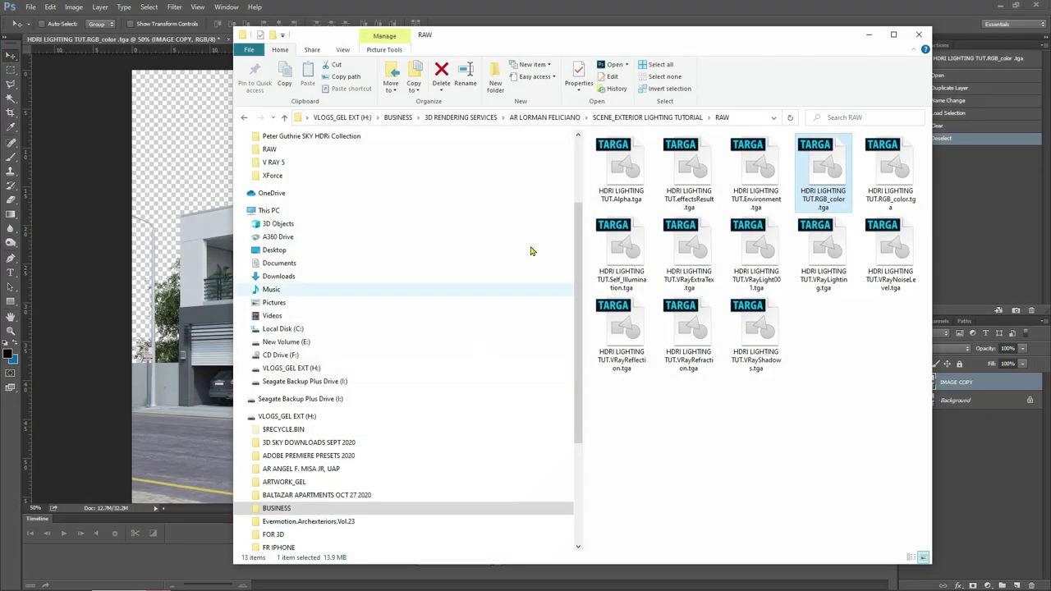
left_click(545, 117)
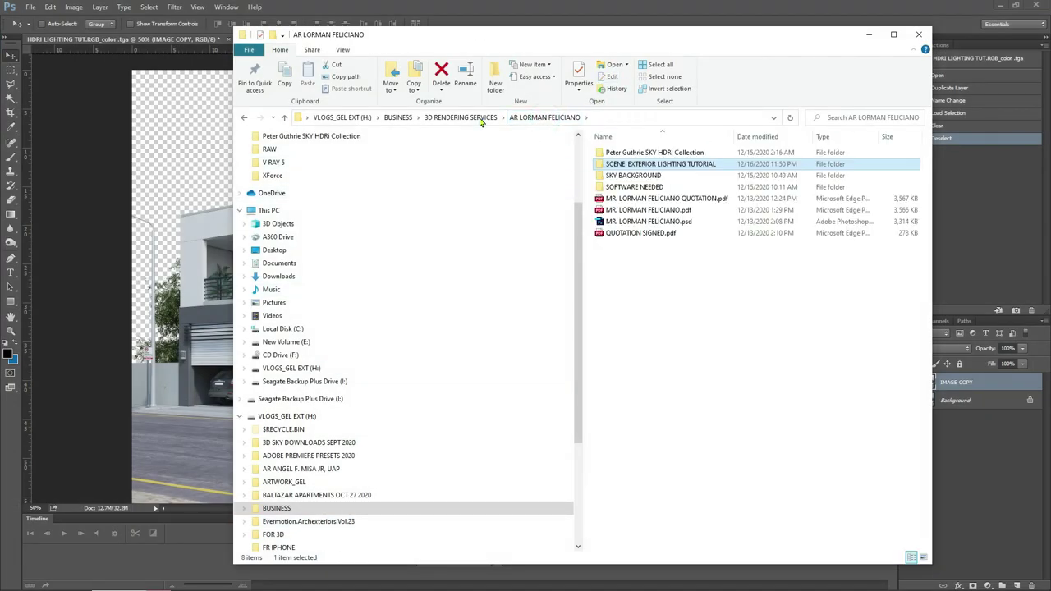
double_click(633, 175)
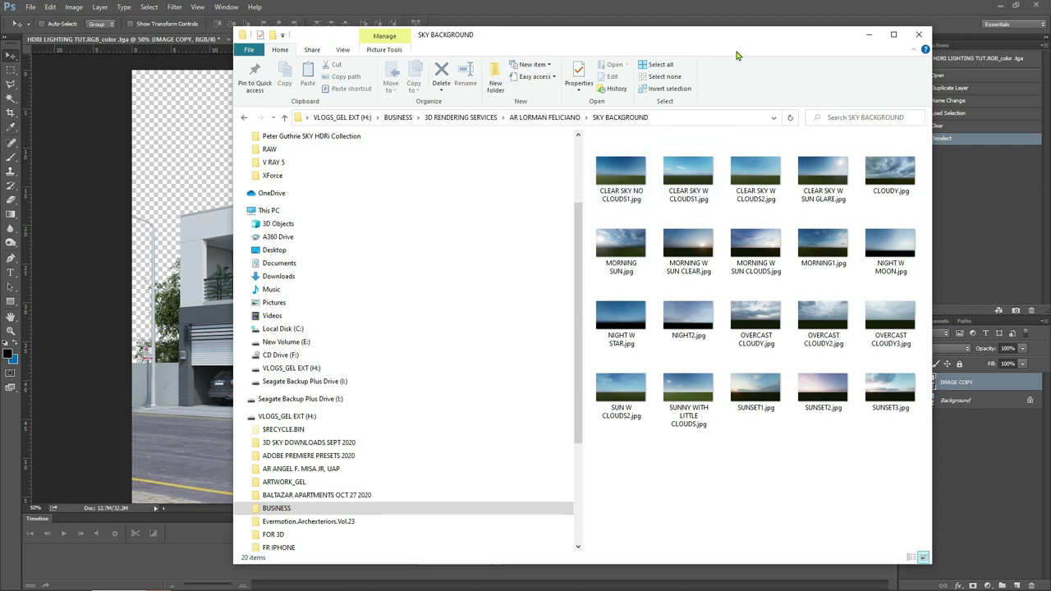
Drag CLEAR SKY W CLOUDS2.jpg onto the Photoshop house render as a new layer.
left_click_drag(737, 41, 835, 49)
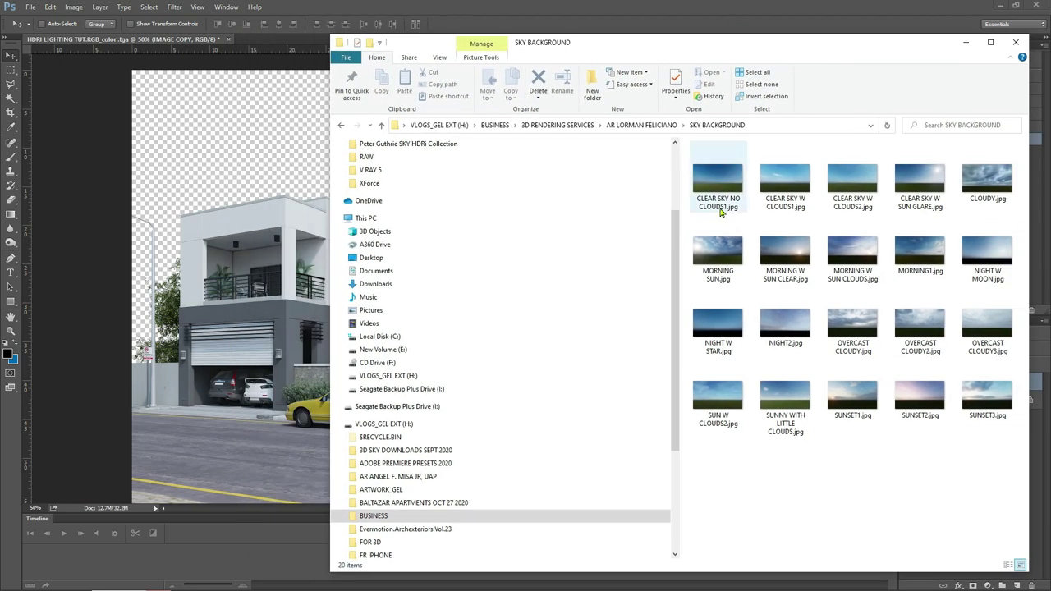
mouse_move(724, 190)
left_mouse_down()
mouse_move(469, 218)
mouse_move(231, 185)
mouse_move(719, 180)
left_mouse_up()
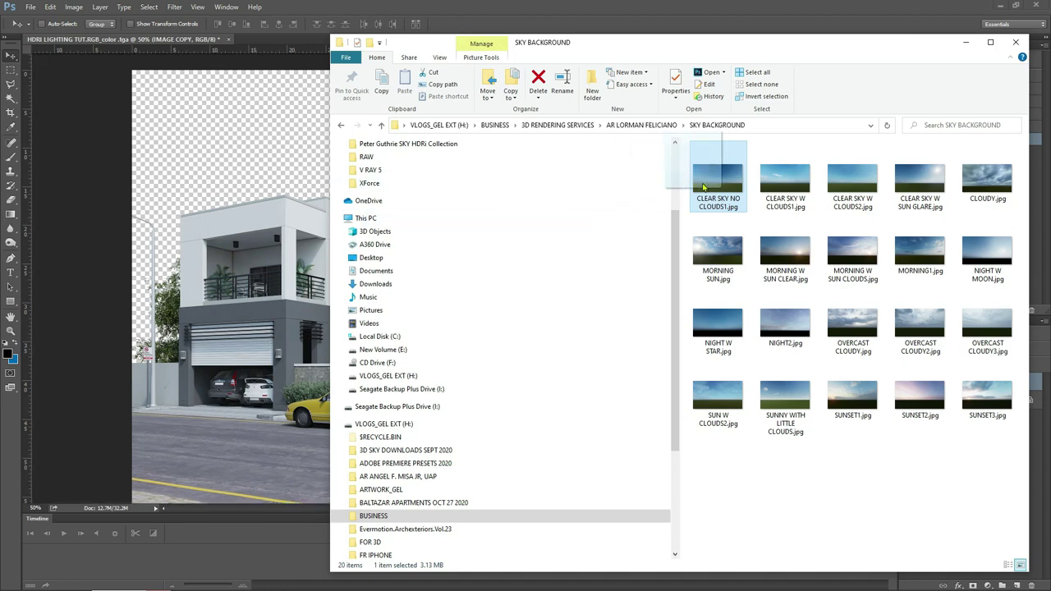
left_click(863, 181)
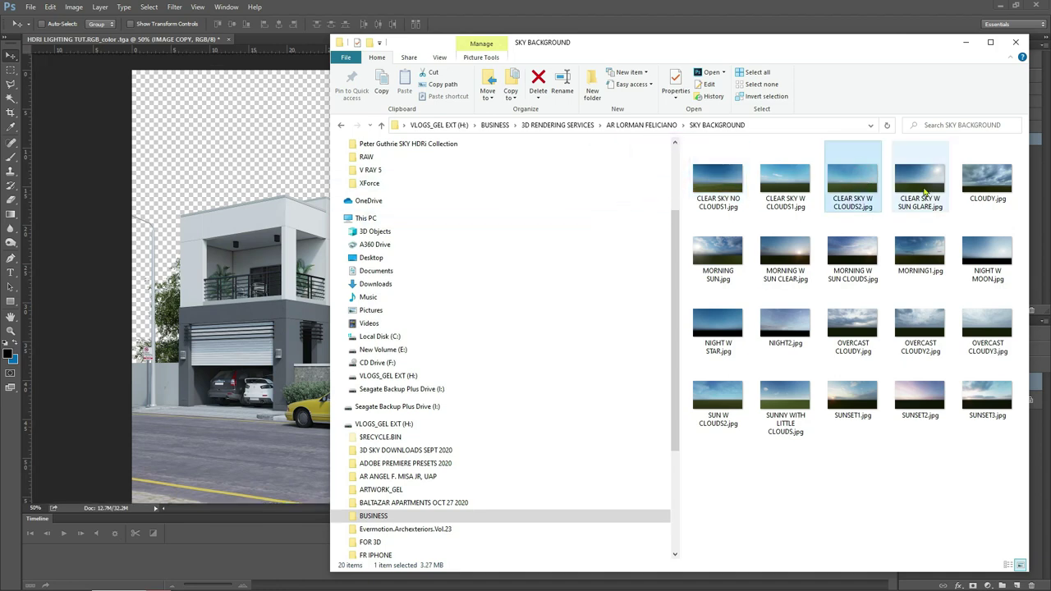
left_click_drag(854, 185, 186, 234)
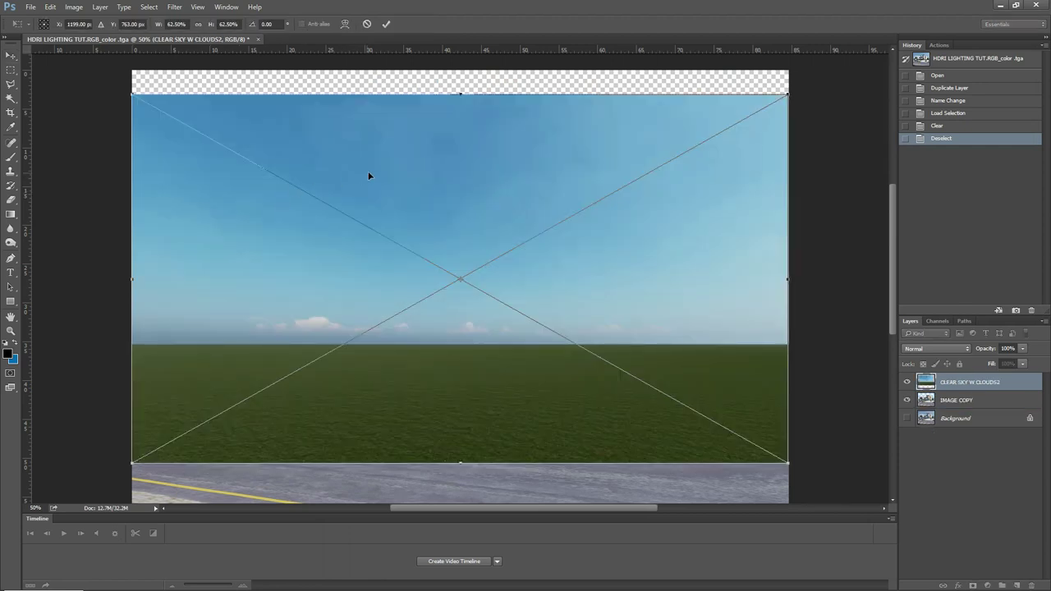
Center and commit the placed sky, then send it behind the house layer.
left_click_drag(362, 147, 371, 146)
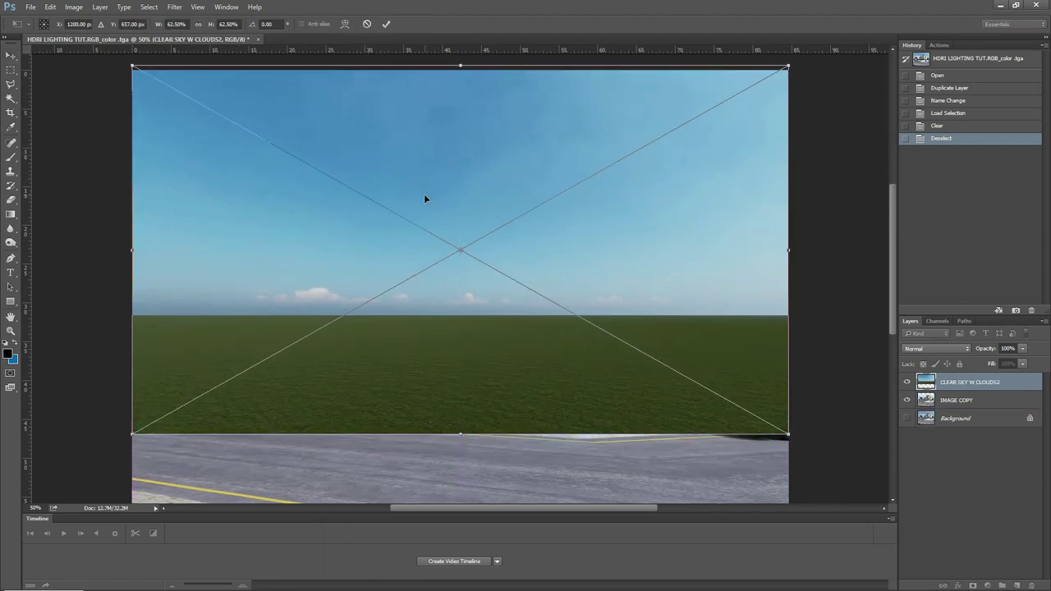
key("Return")
key("ctrl+minus")
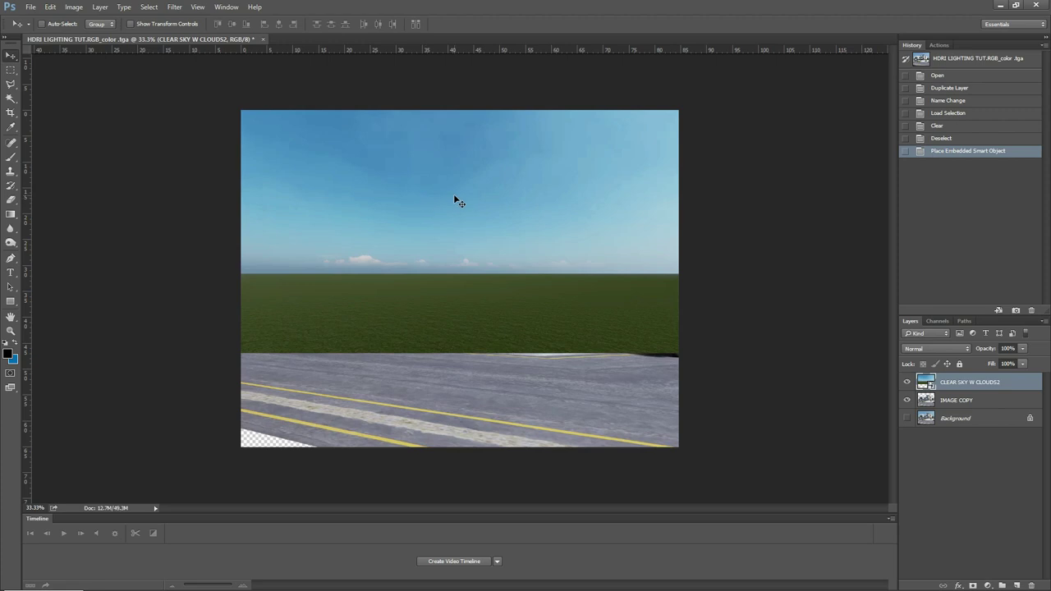
key("ctrl+bracketleft")
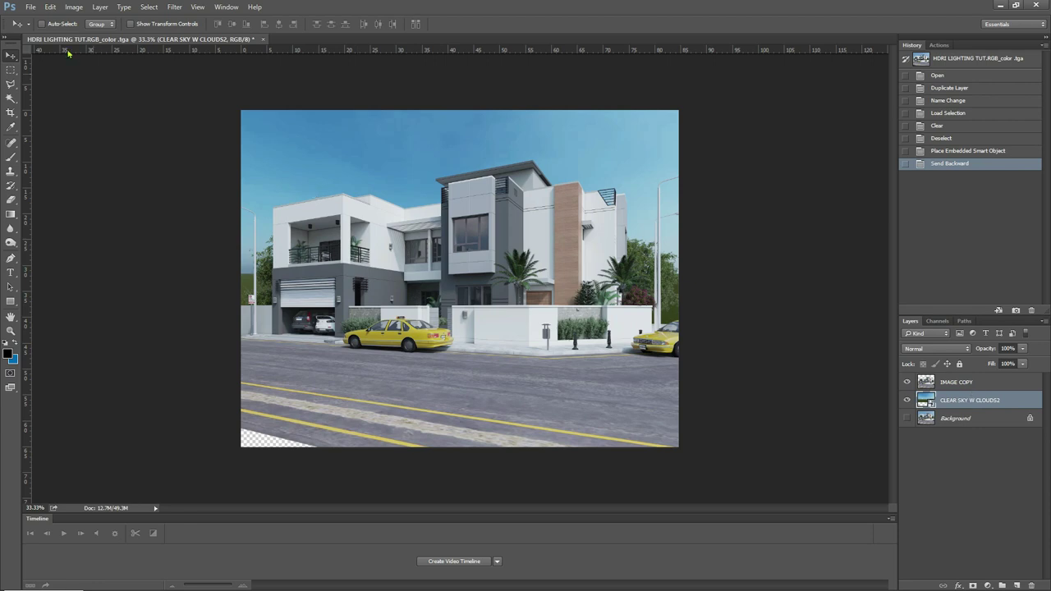
Apply Levels 31 / 1.17 / 206 to the sky layer.
left_click(74, 8)
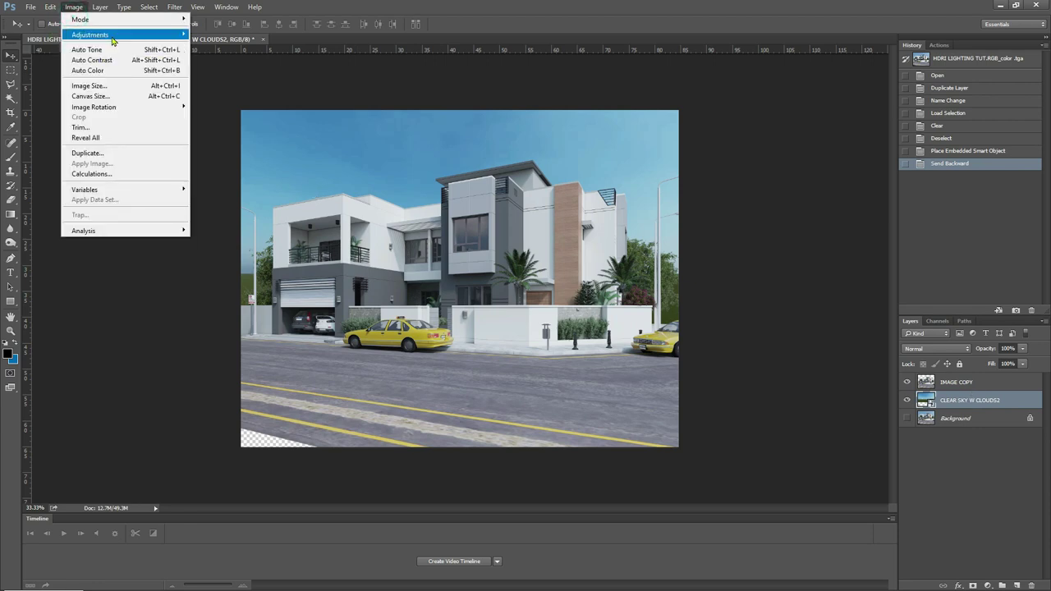
mouse_move(113, 41)
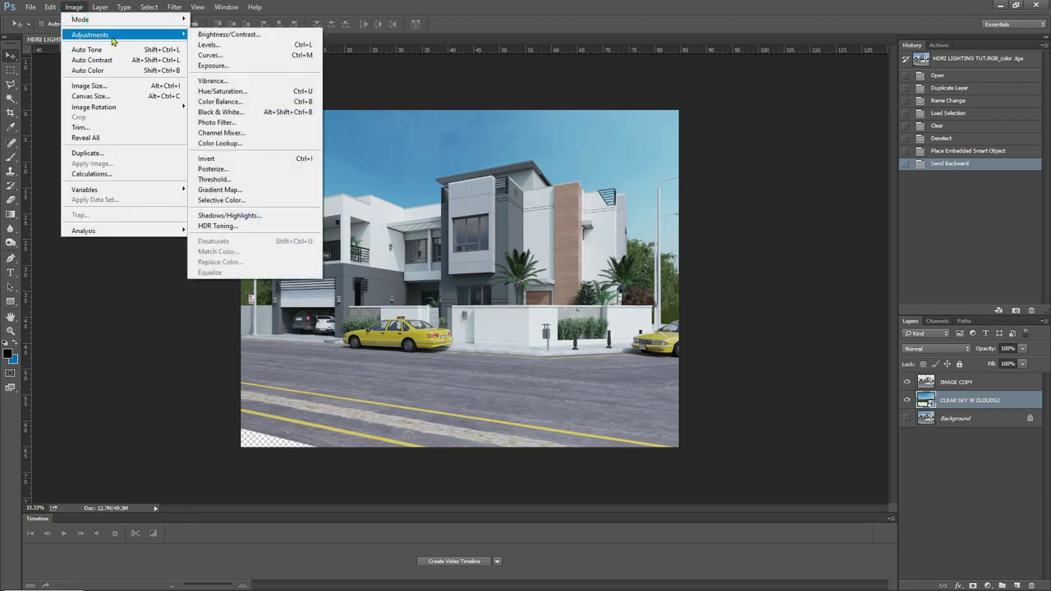
left_click(208, 45)
left_click_drag(584, 129, 872, 75)
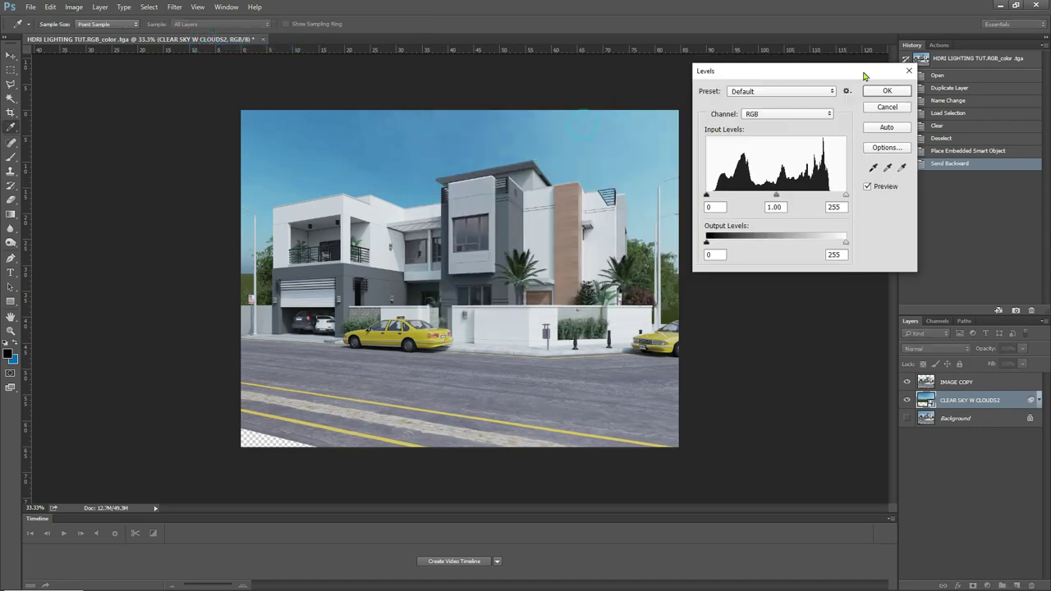
left_click_drag(855, 196, 756, 197)
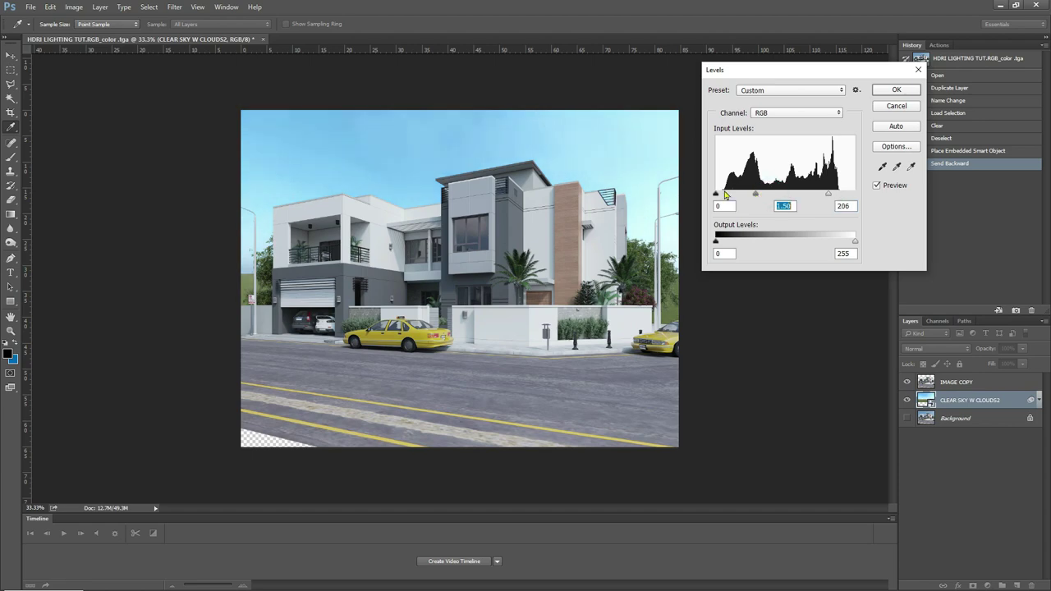
left_click_drag(716, 195, 776, 199)
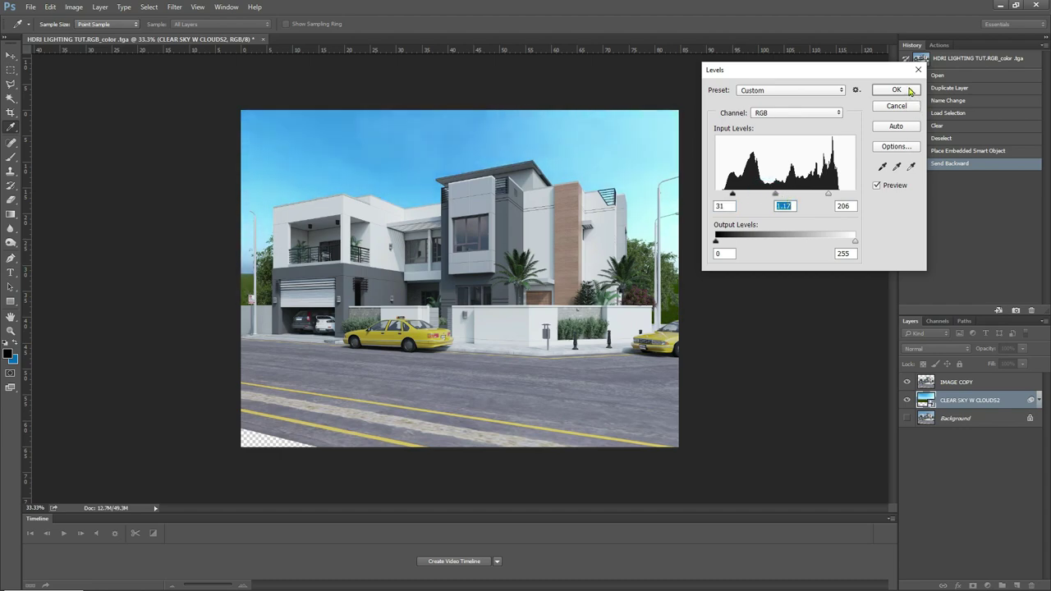
left_click(910, 91)
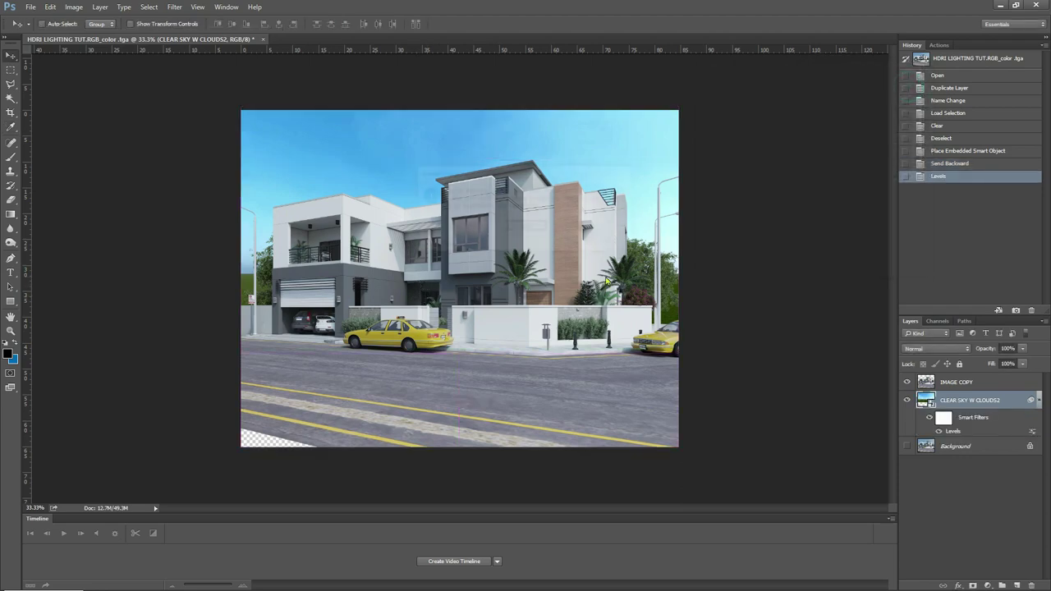
key("ctrl+t")
Rasterize the sky layer and enlarge it proportionally to about 131%.
left_click(530, 227)
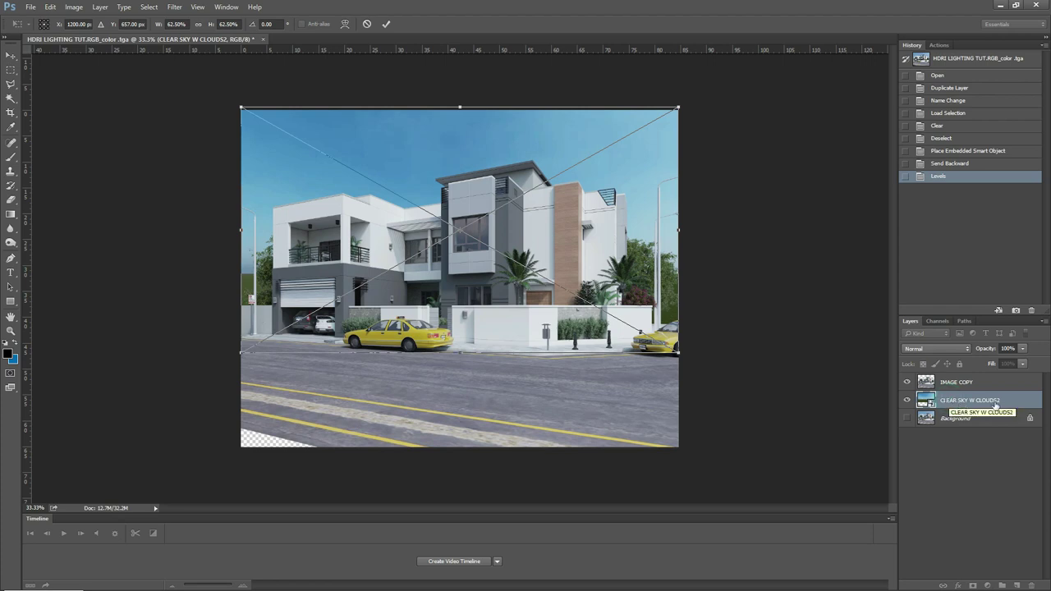
key("Return")
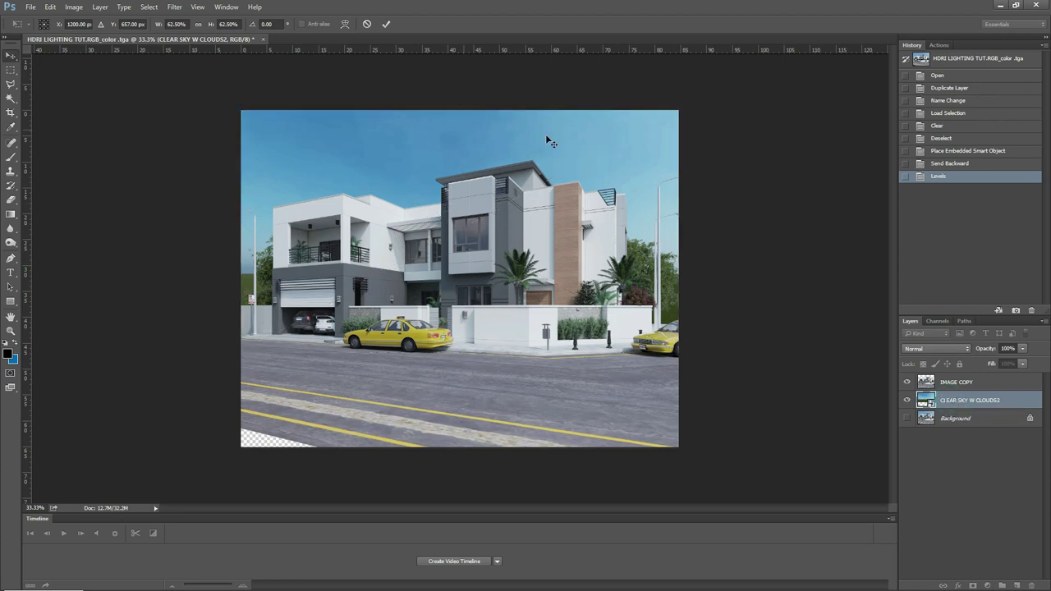
right_click(578, 145)
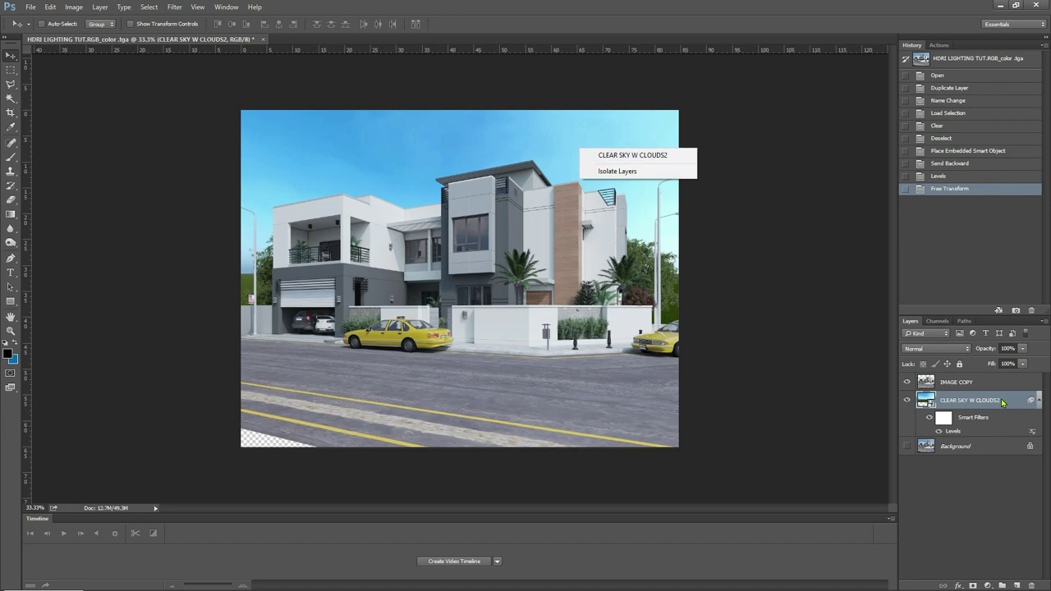
right_click(1002, 401)
left_click(942, 309)
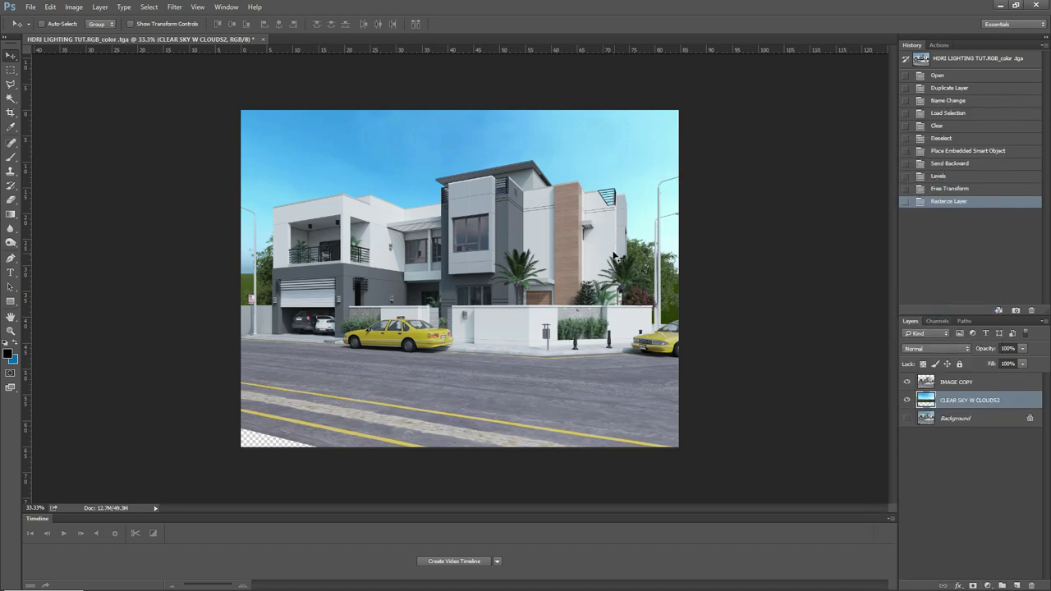
key("ctrl+t")
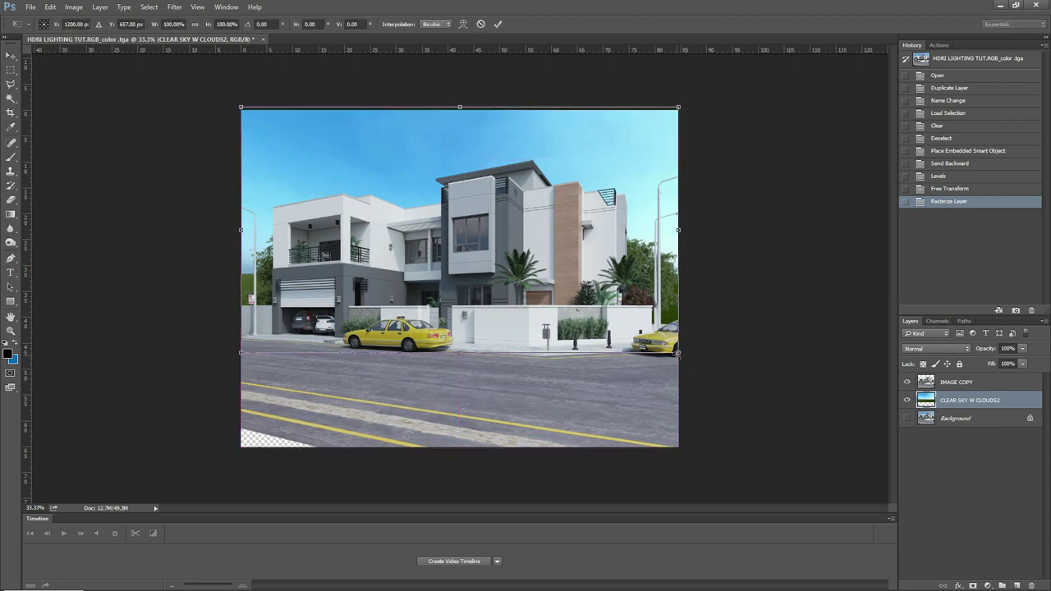
left_click_drag(679, 353, 788, 469, "shift")
key("Return")
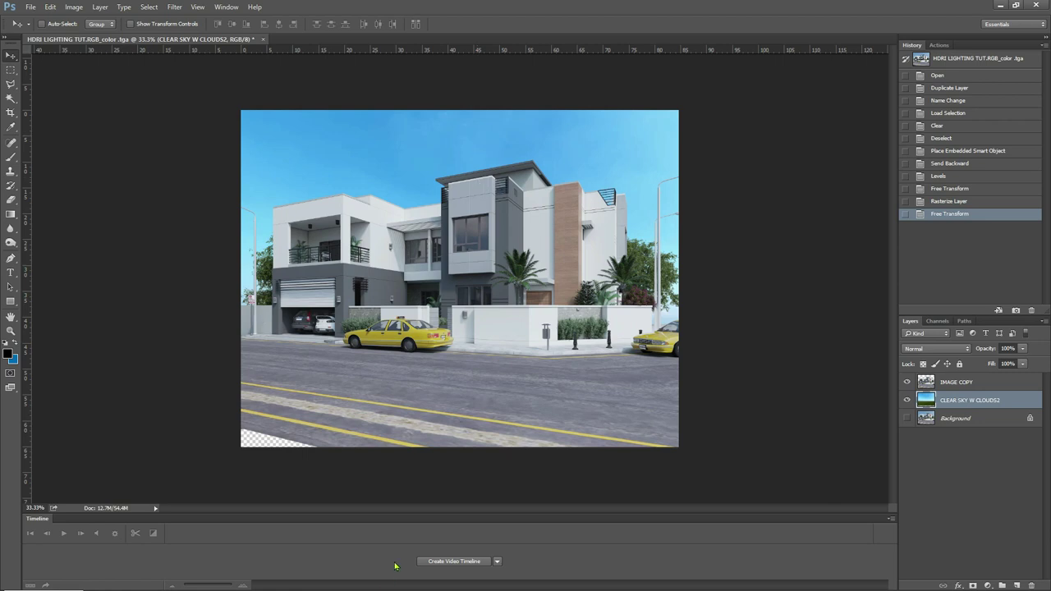
Desaturate the sky with Hue/Saturation at -29 saturation.
left_click(74, 7)
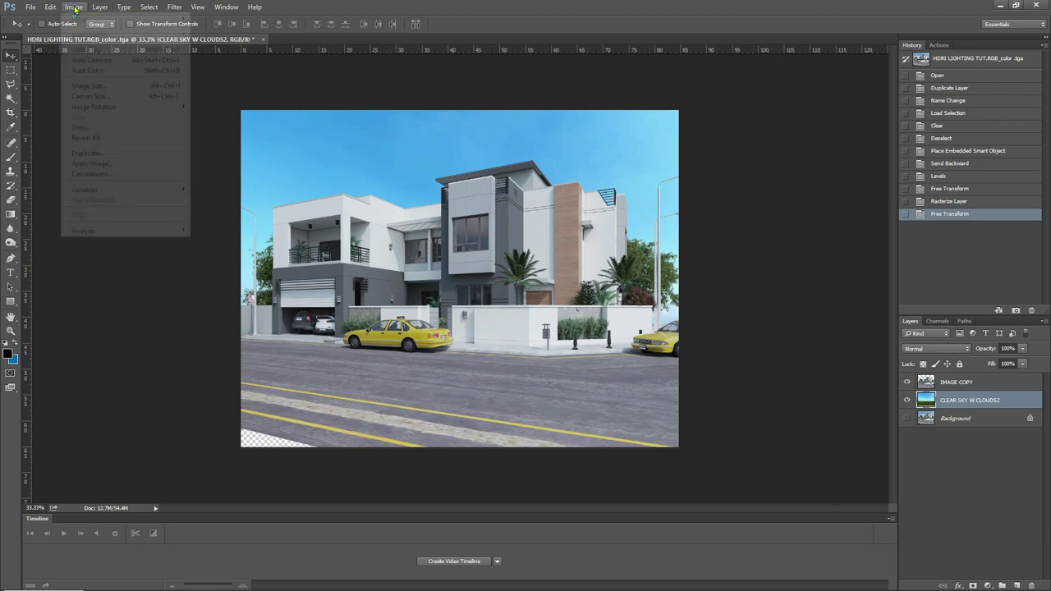
mouse_move(115, 36)
left_click(209, 91)
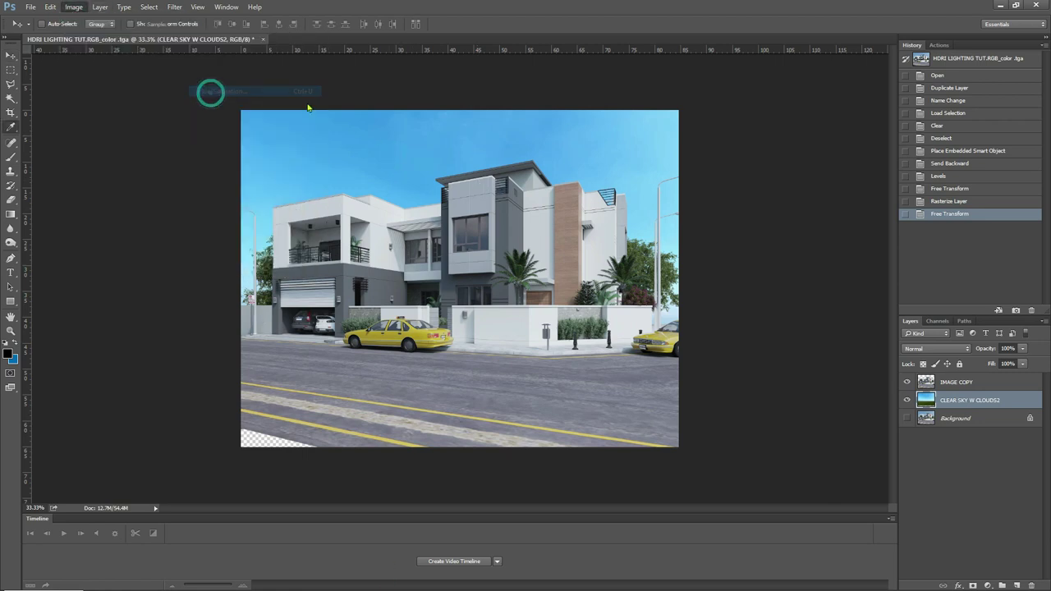
left_click_drag(902, 148, 885, 150)
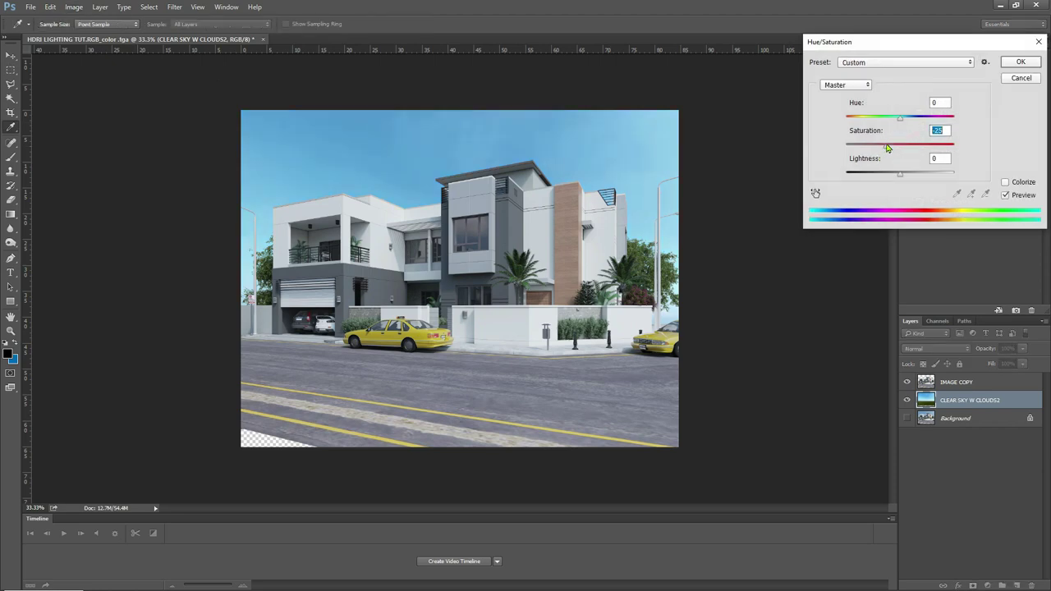
left_click(1016, 64)
Shift the sky image lower behind the house with the Move tool (V).
key("v")
key("ctrl+plus")
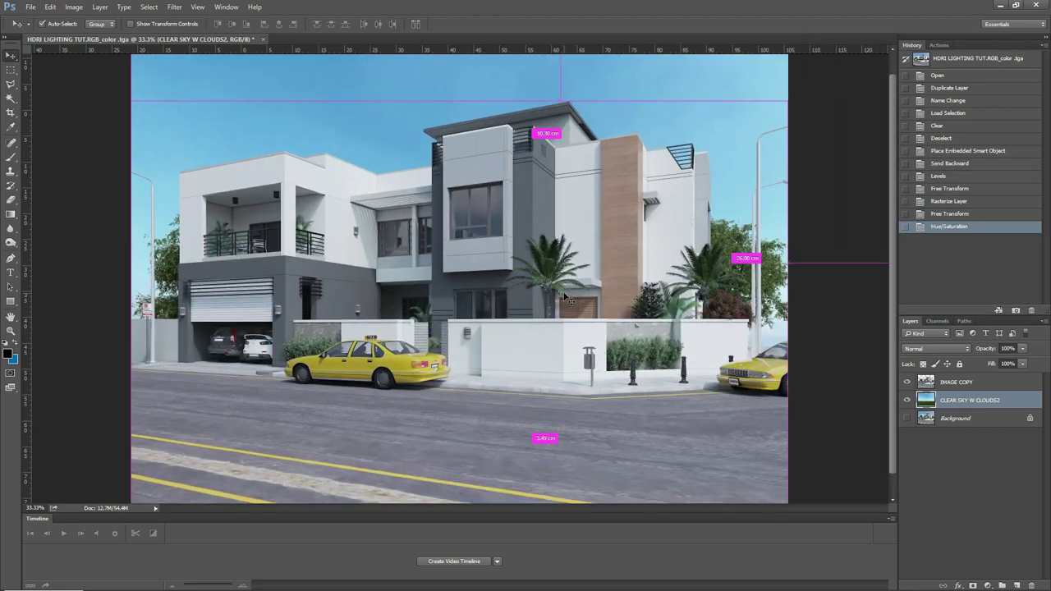
left_click_drag(567, 282, 567, 300)
key("ctrl+minus")
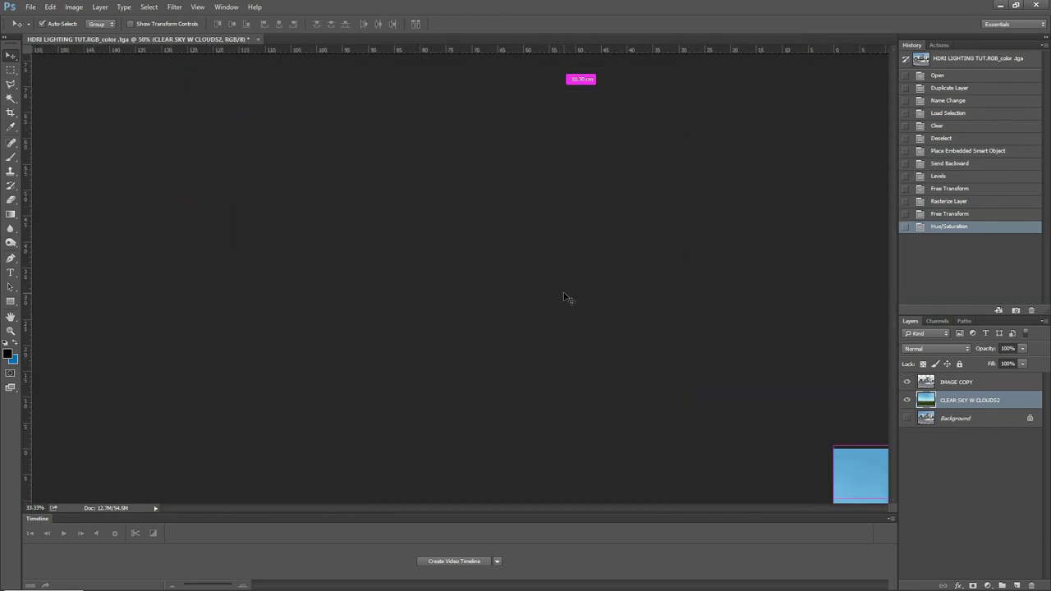
Browse File Explorer to BUSINESS > 3D RENDERING SERVICES > SCENE_EXTERIOR LIGHTING TUTORIAL > RAW.
key("super")
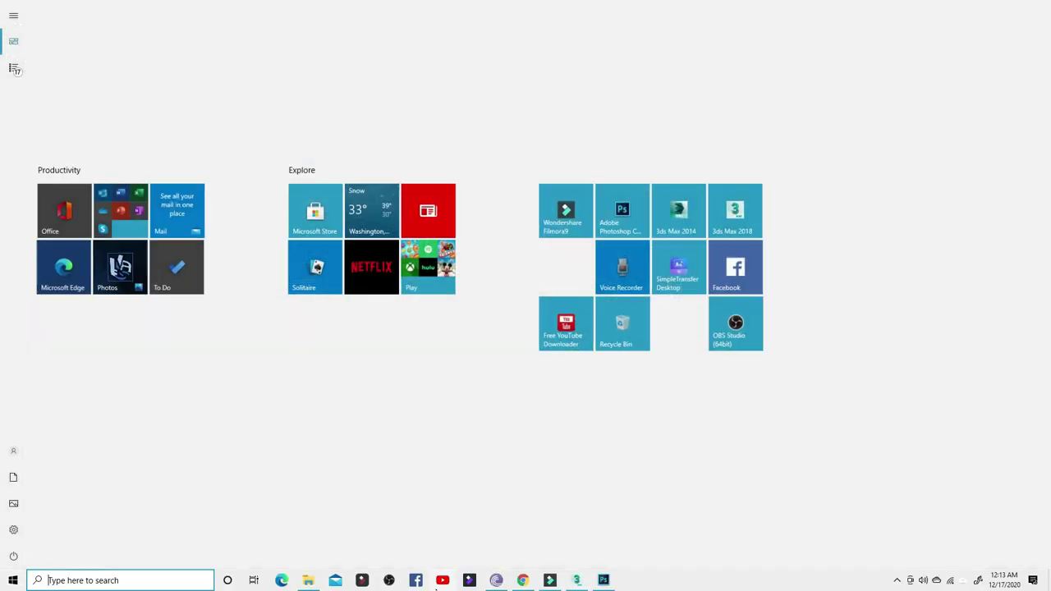
left_click(308, 583)
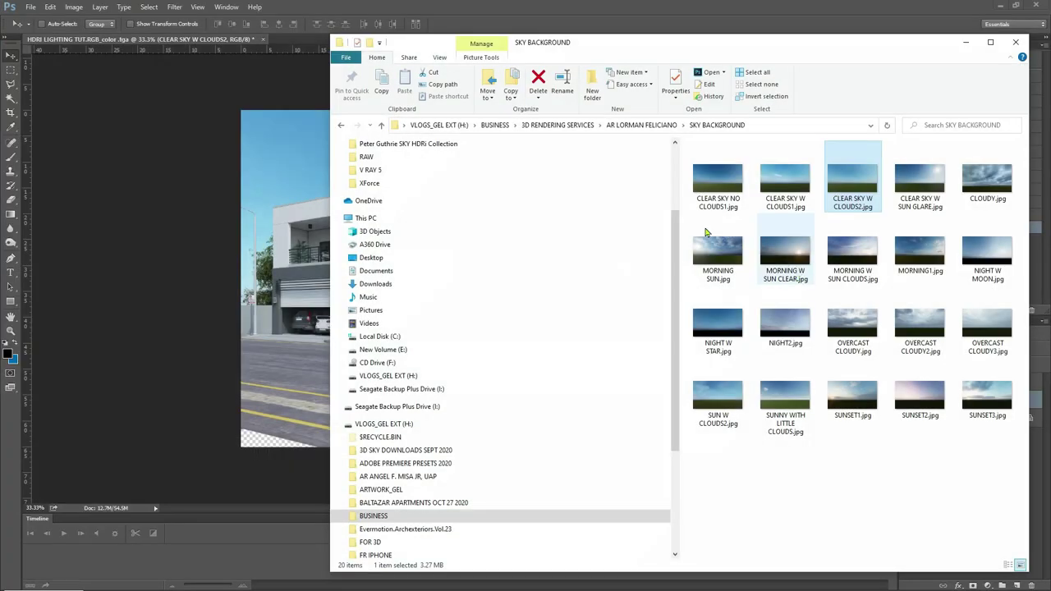
left_click(561, 125)
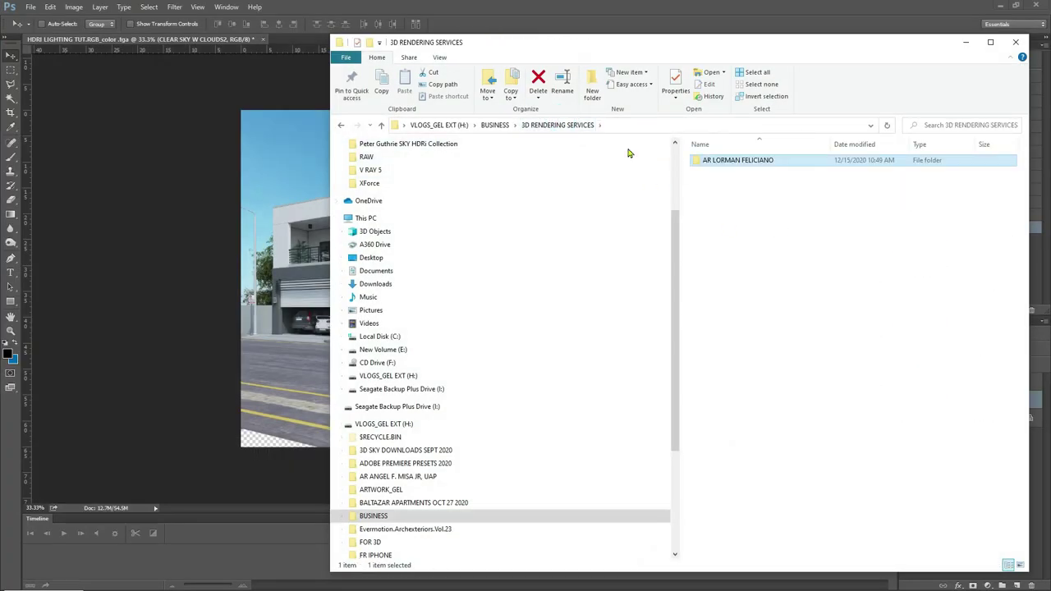
left_click(439, 125)
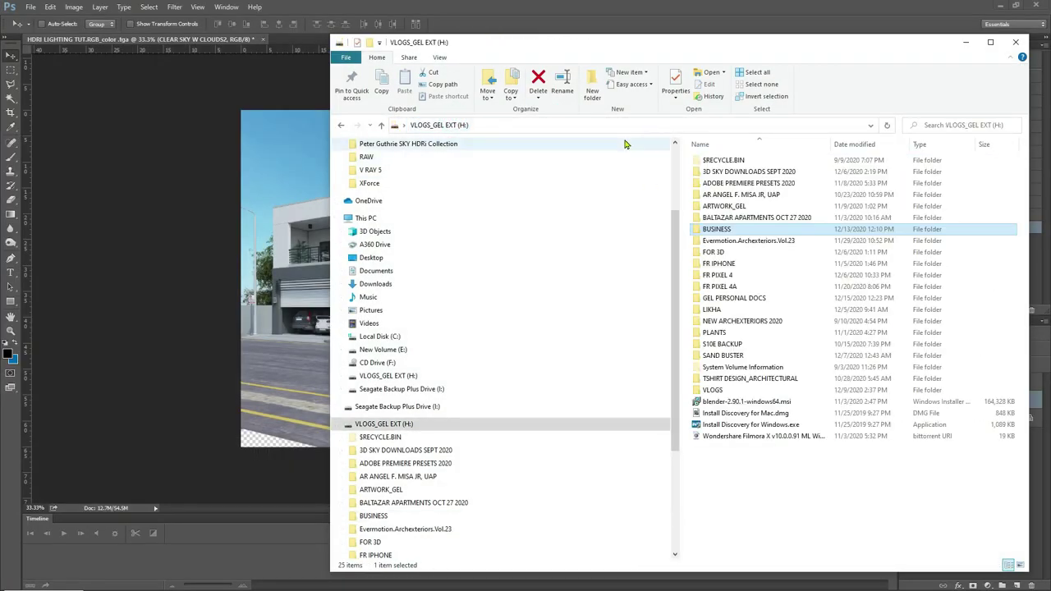
double_click(722, 229)
left_click(714, 161)
double_click(714, 161)
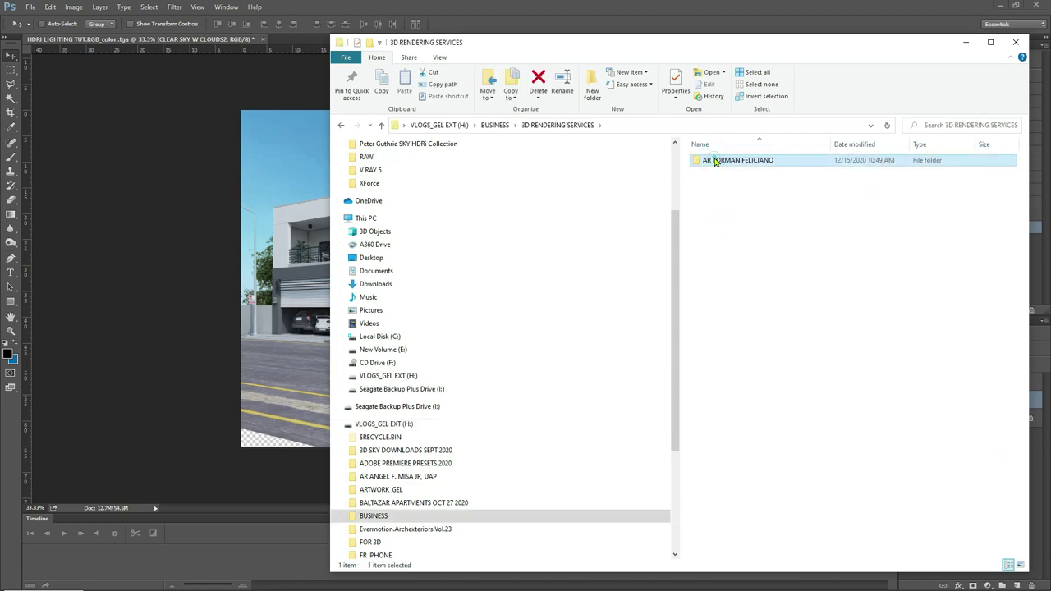
double_click(712, 161)
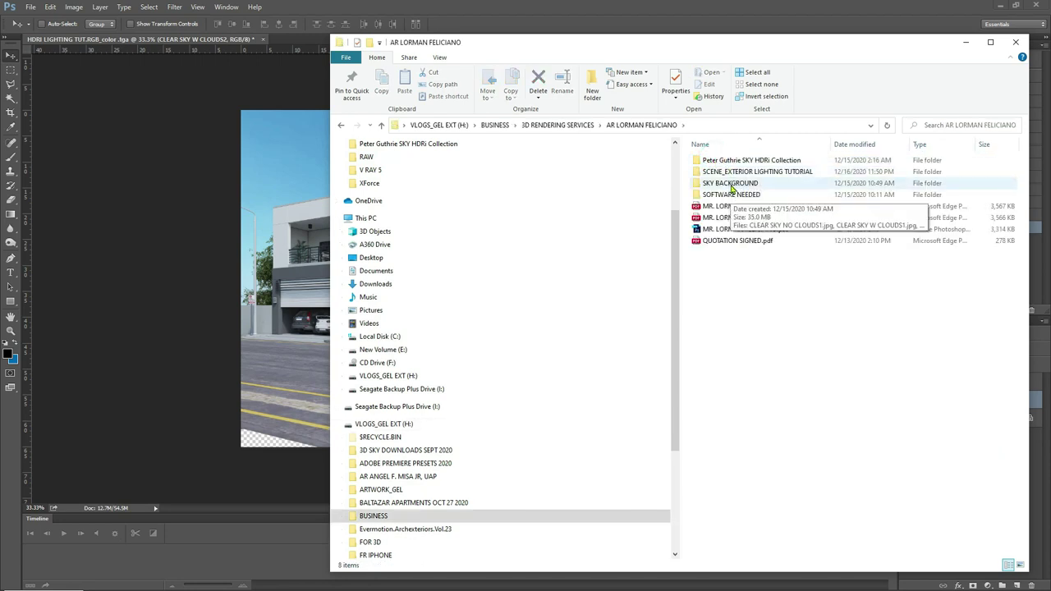
double_click(730, 173)
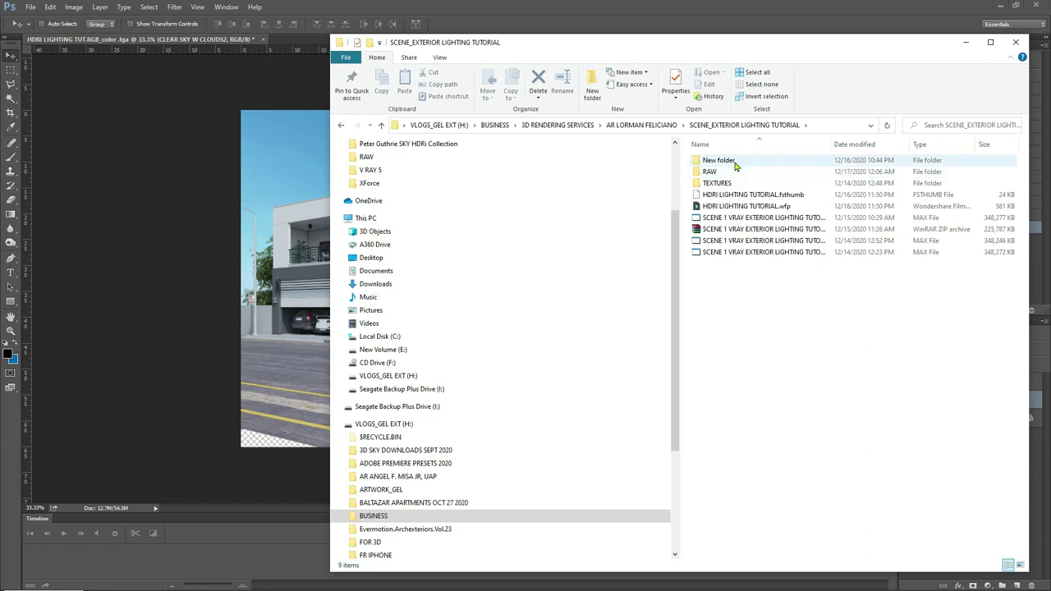
double_click(727, 172)
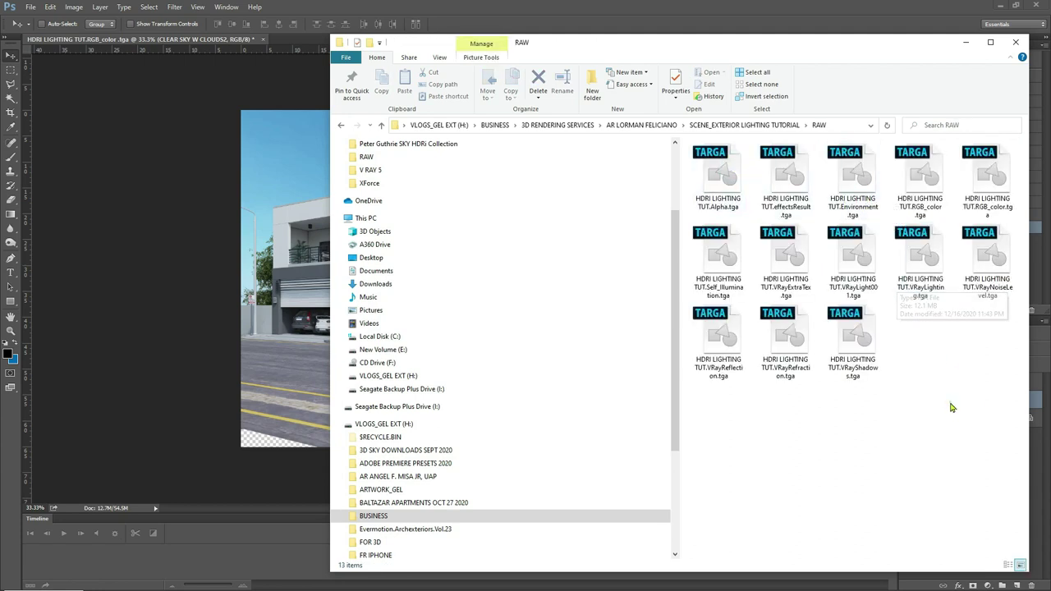
Drag the VRayShadows.tga pass from the RAW folder into Photoshop.
left_click(995, 271)
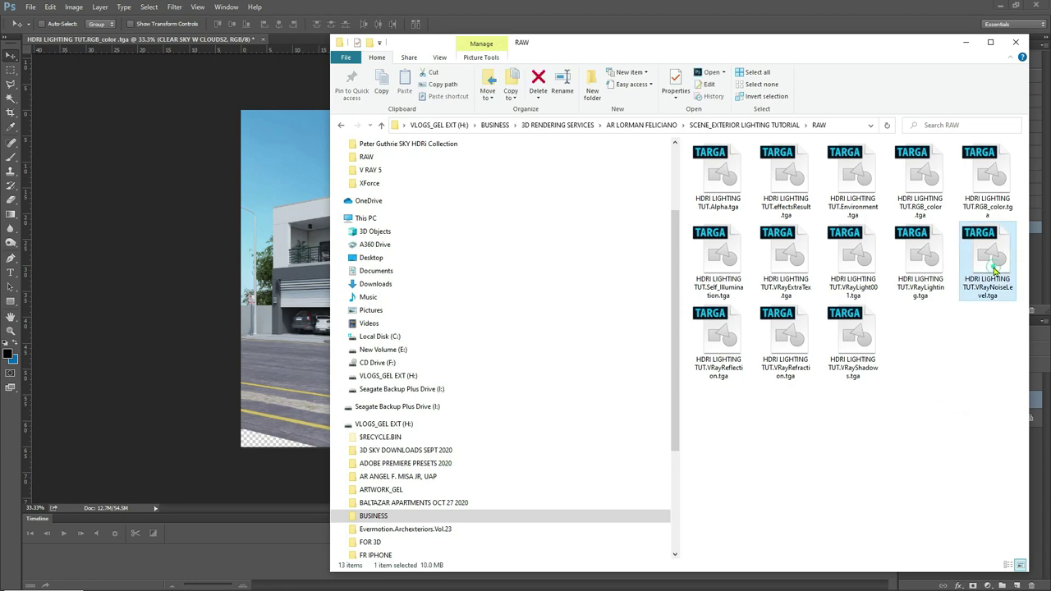
left_click(932, 255)
left_click(826, 265)
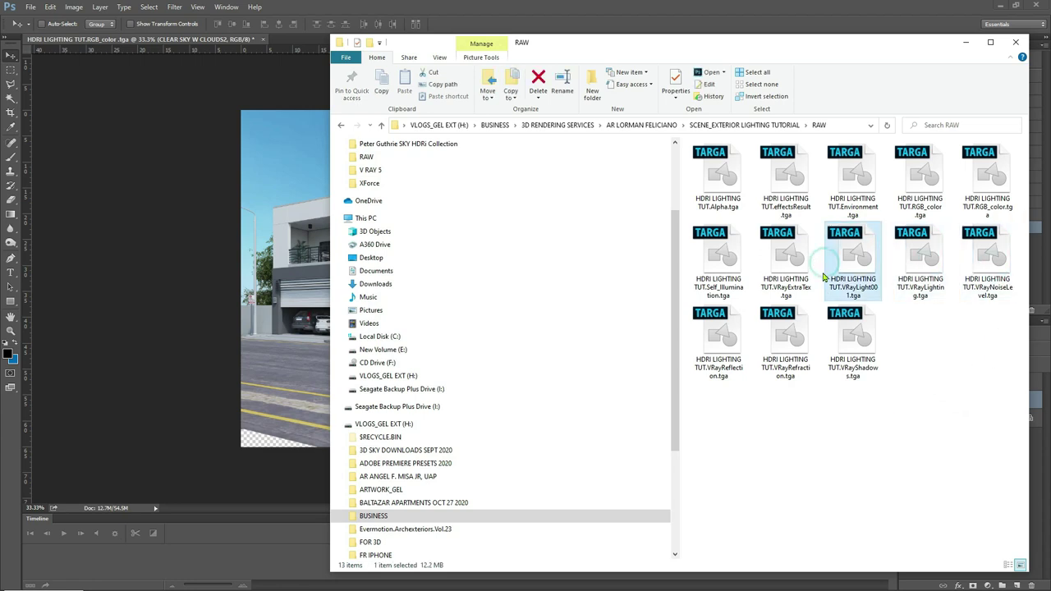
left_click(770, 259)
left_click(777, 333)
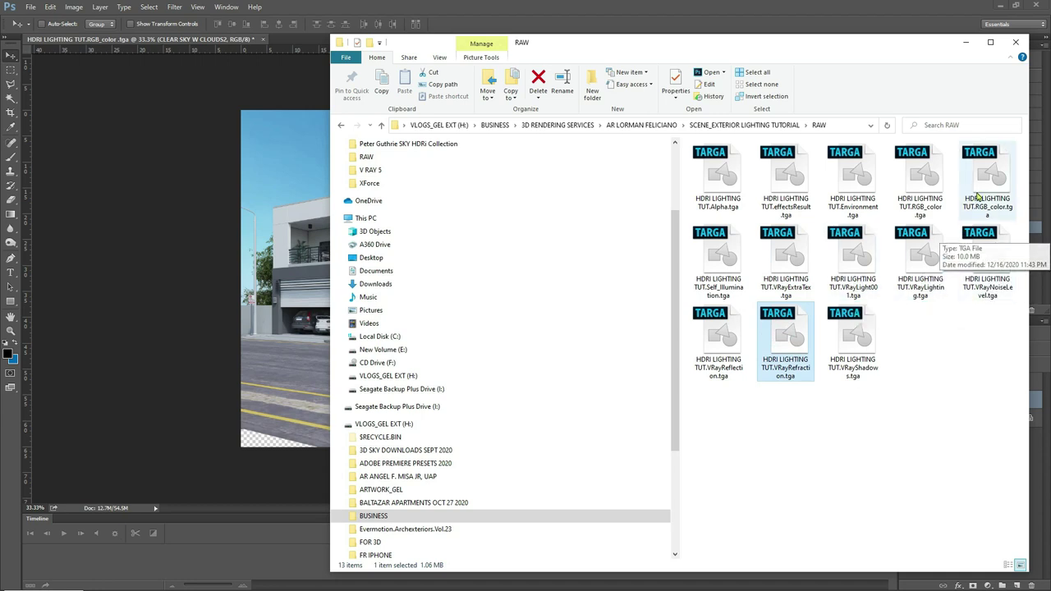
left_click(983, 184)
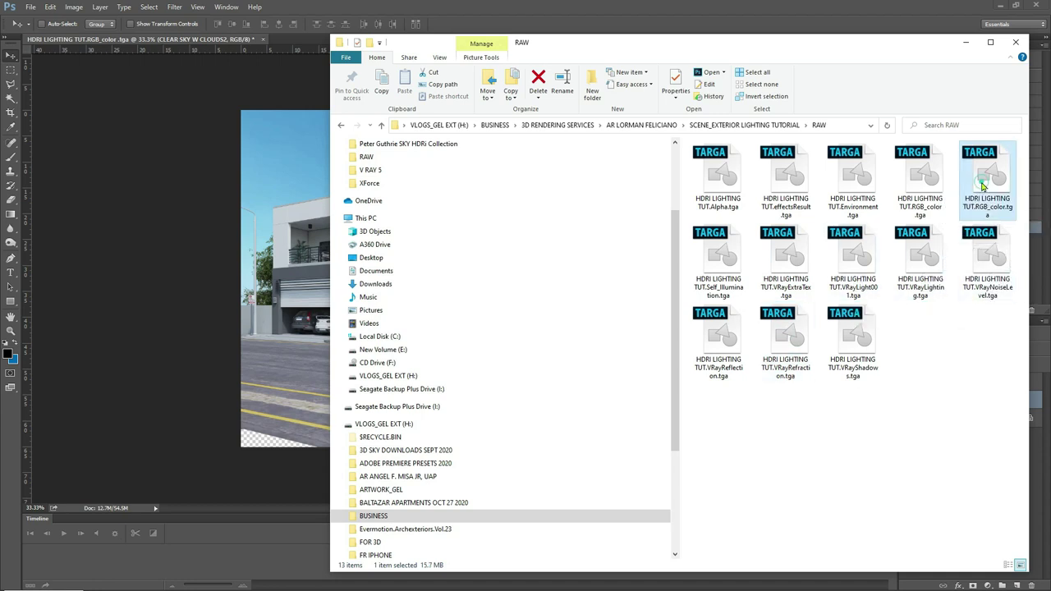
left_click(939, 181)
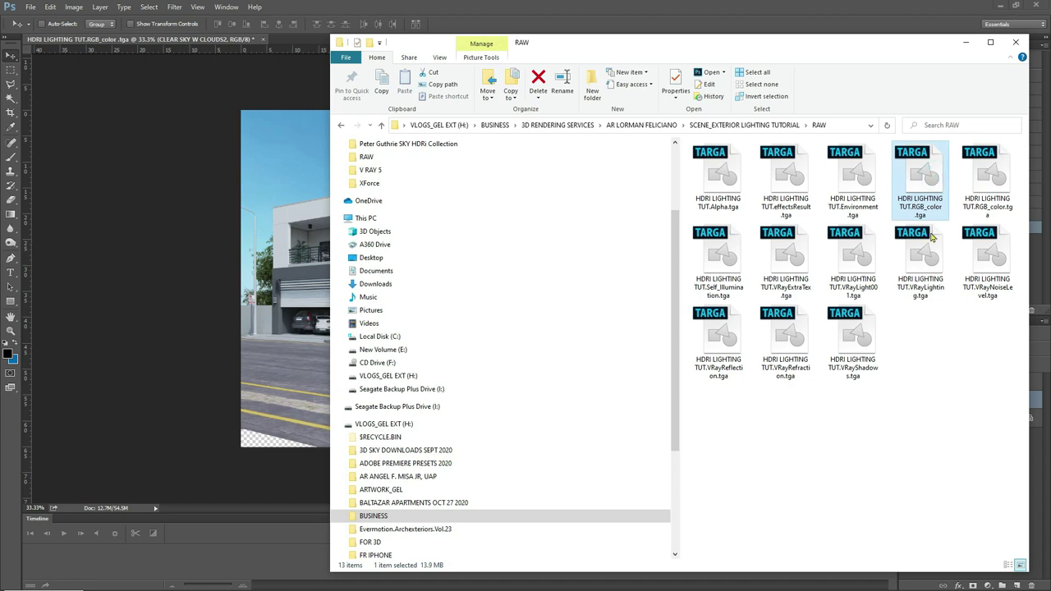
left_click(928, 355)
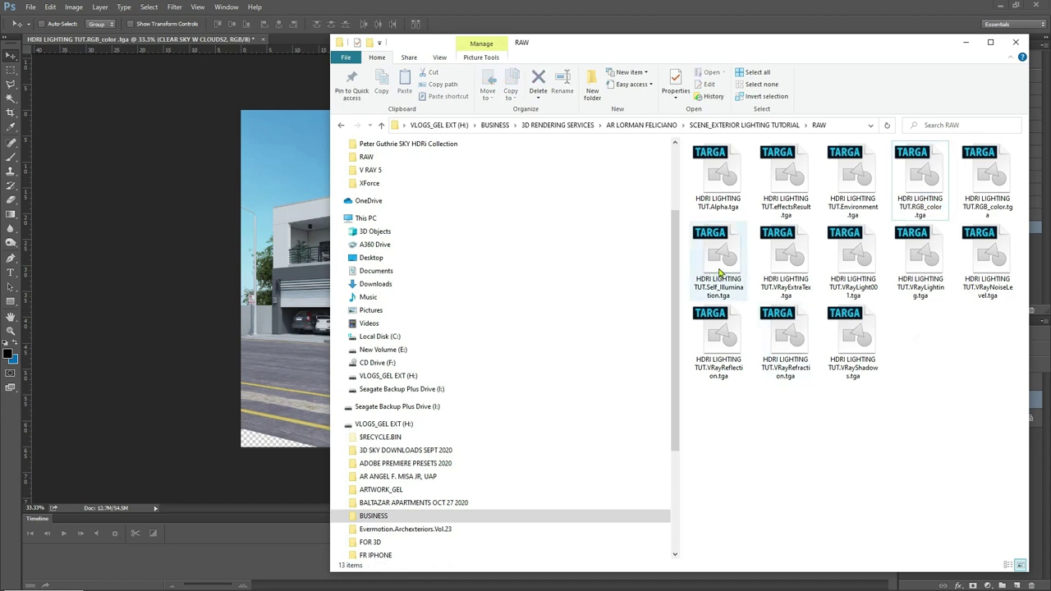
left_click(979, 192)
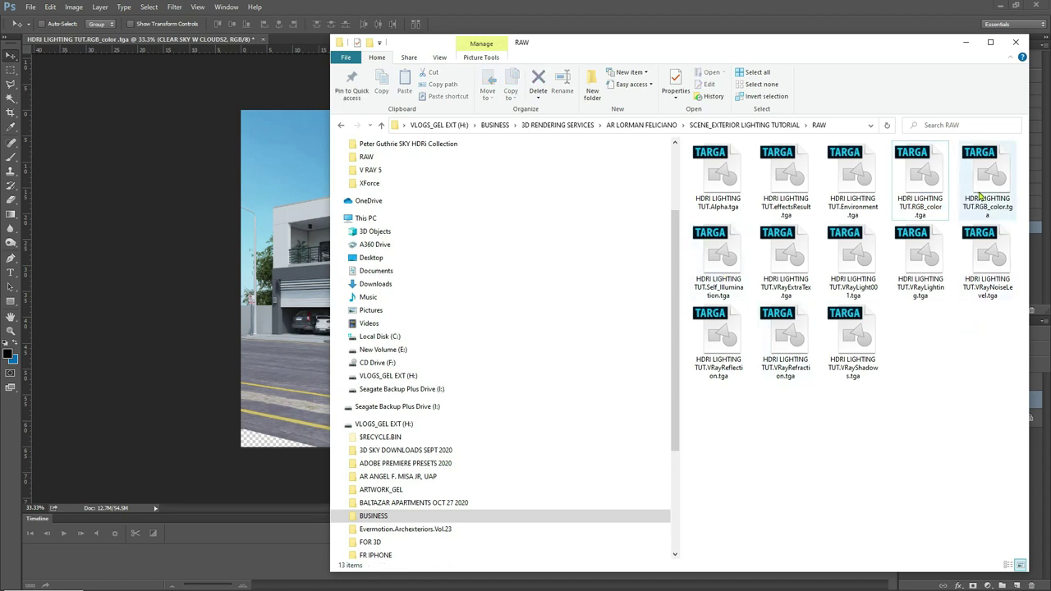
left_click(920, 323)
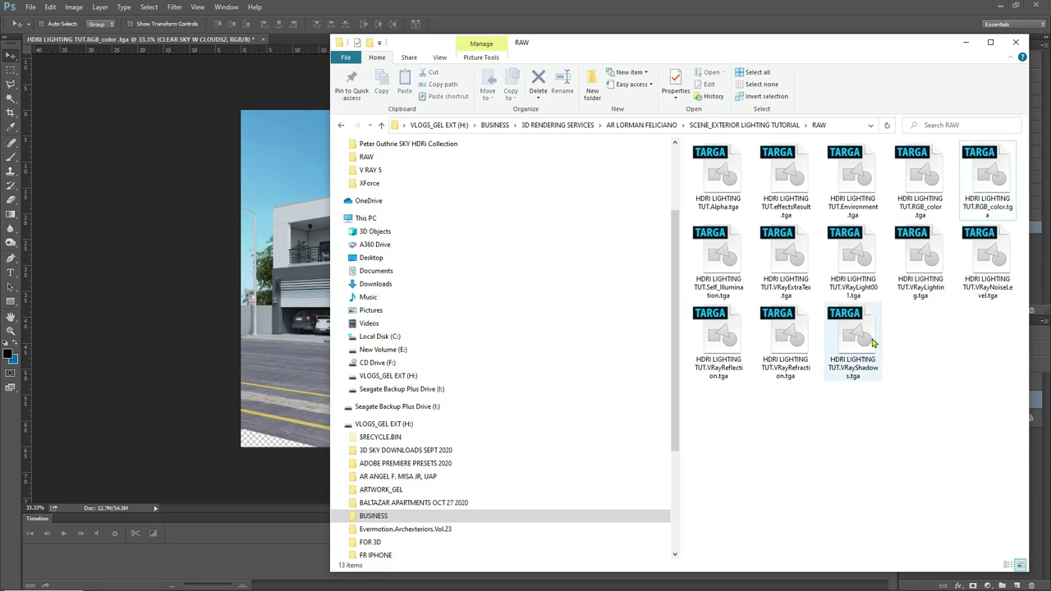
left_click_drag(873, 343, 295, 41)
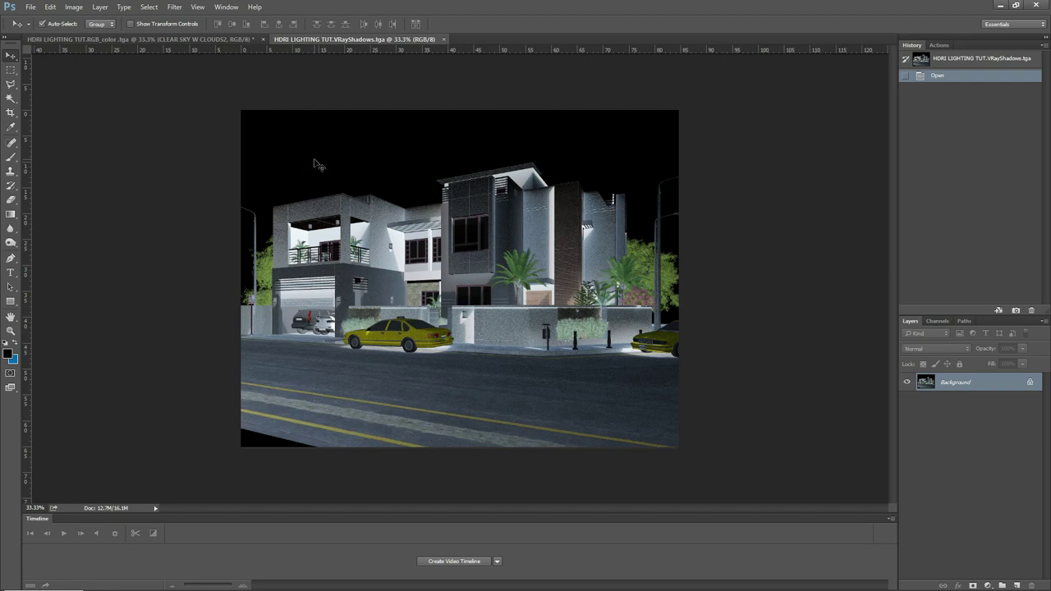
Paste the whole VRayShadows pass into the RGB_color render above IMAGE COPY.
key("ctrl+a")
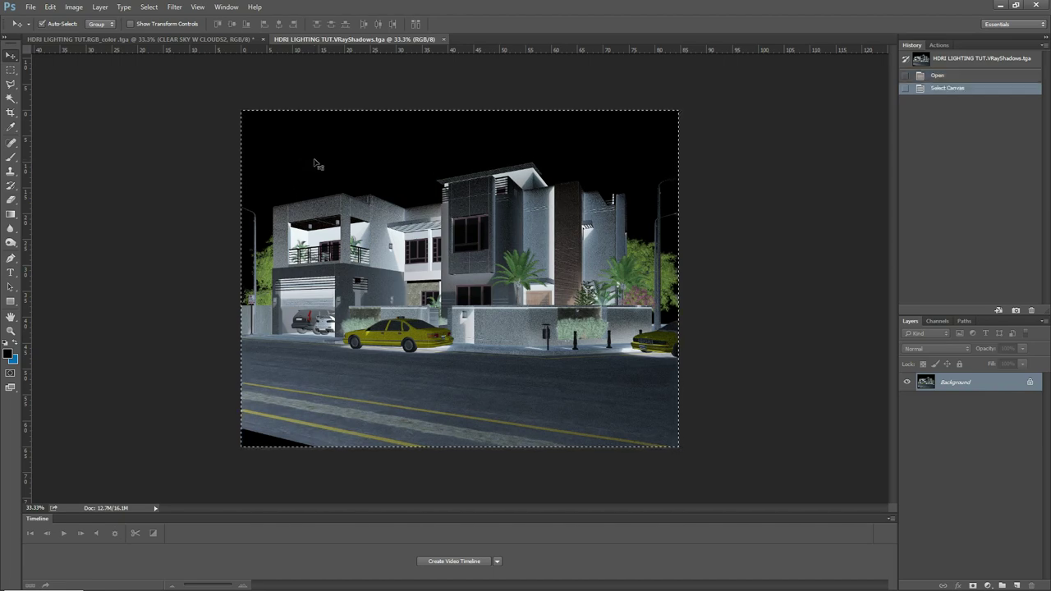
key("ctrl+Tab")
key("ctrl+v")
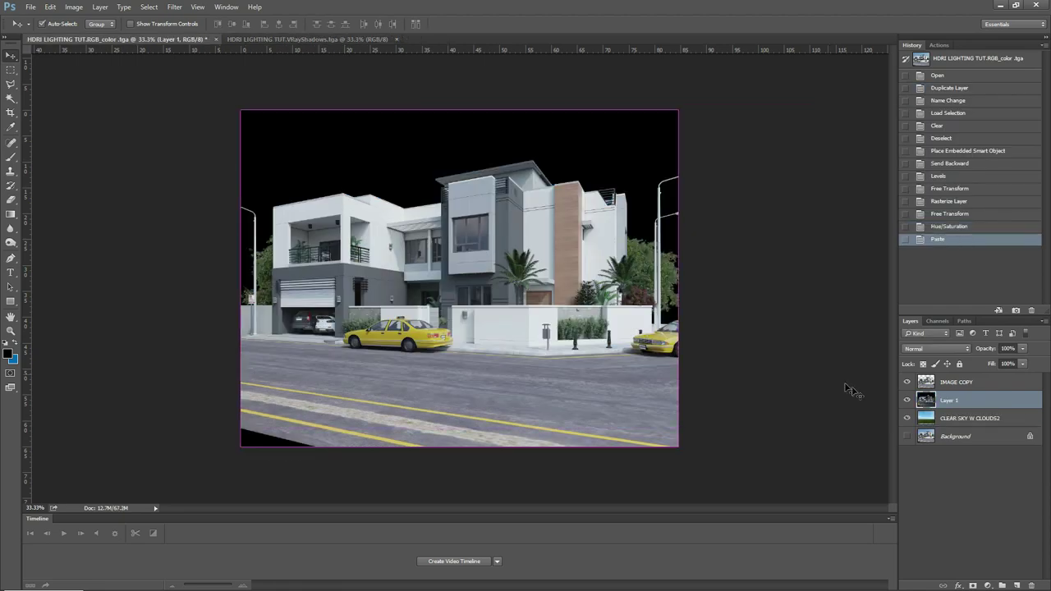
key("ctrl+bracketright")
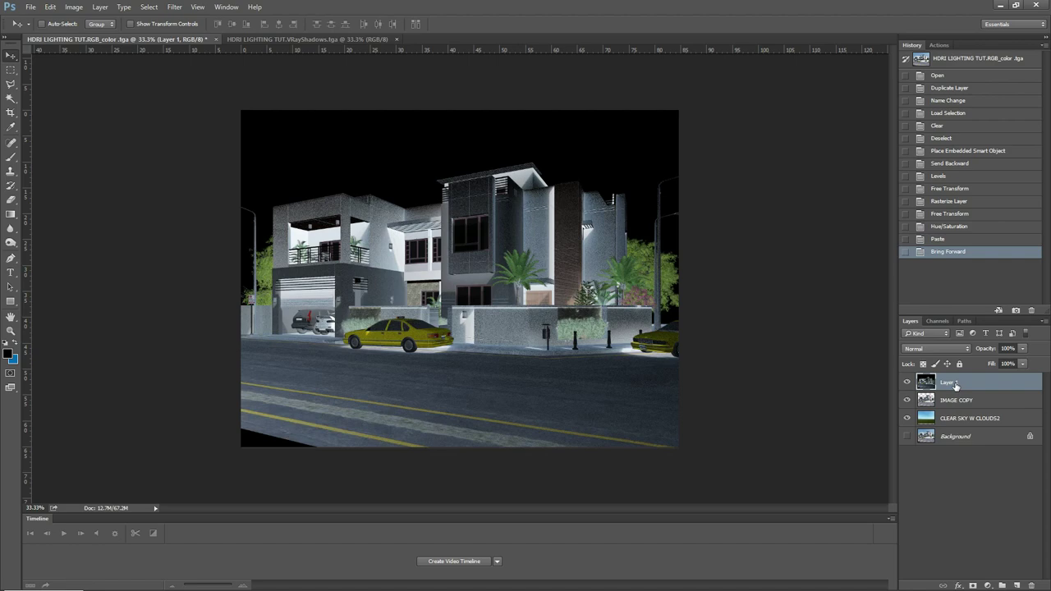
Set the shadow layer's blend mode to Subtract.
left_click(946, 350)
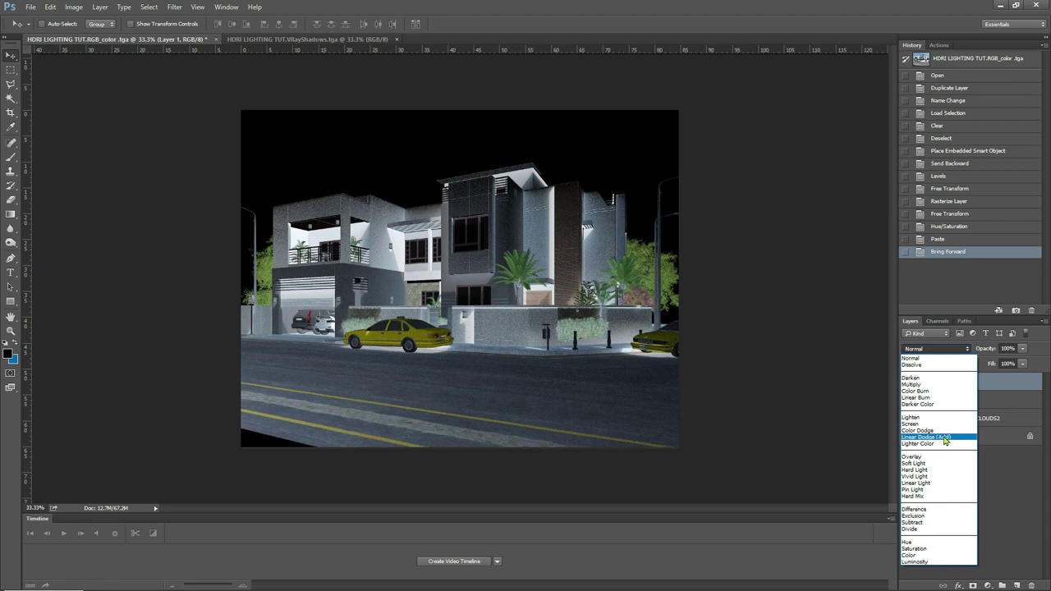
left_click(932, 457)
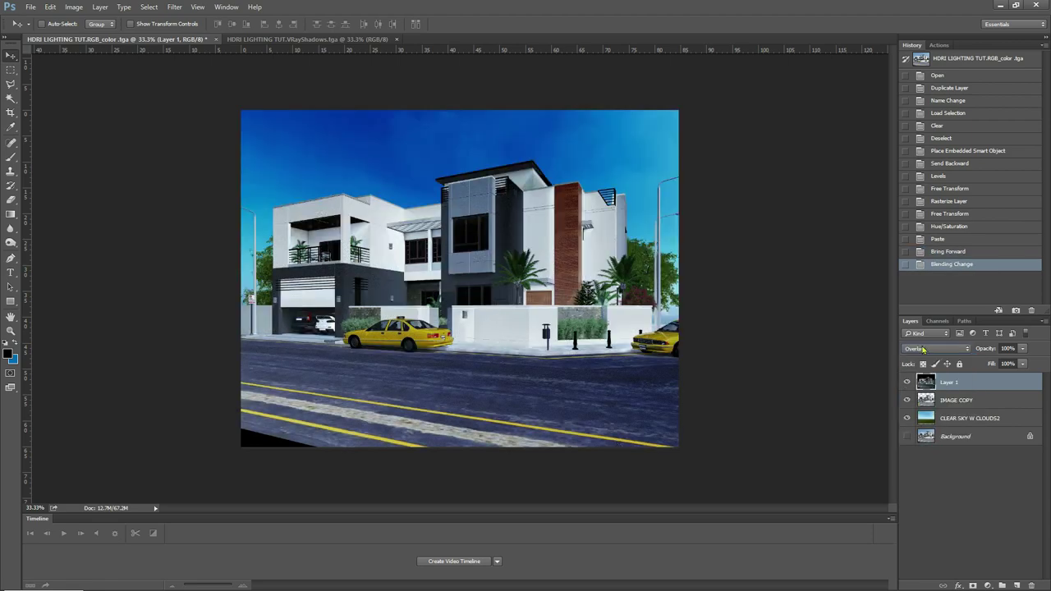
left_click(923, 350)
key("Down")
key("Down")
key("Down")
key("Down")
key("Down")
key("Down")
key("Down")
key("Down")
key("Down")
key("Return")
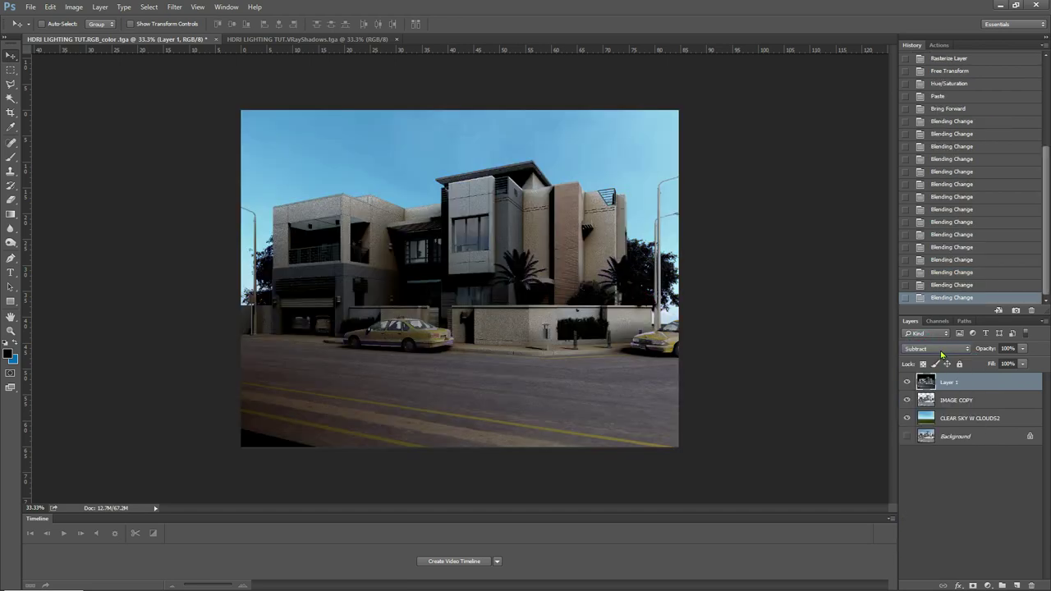
Test lower opacities on the shadow layer, ending around 35%.
left_click(1022, 349)
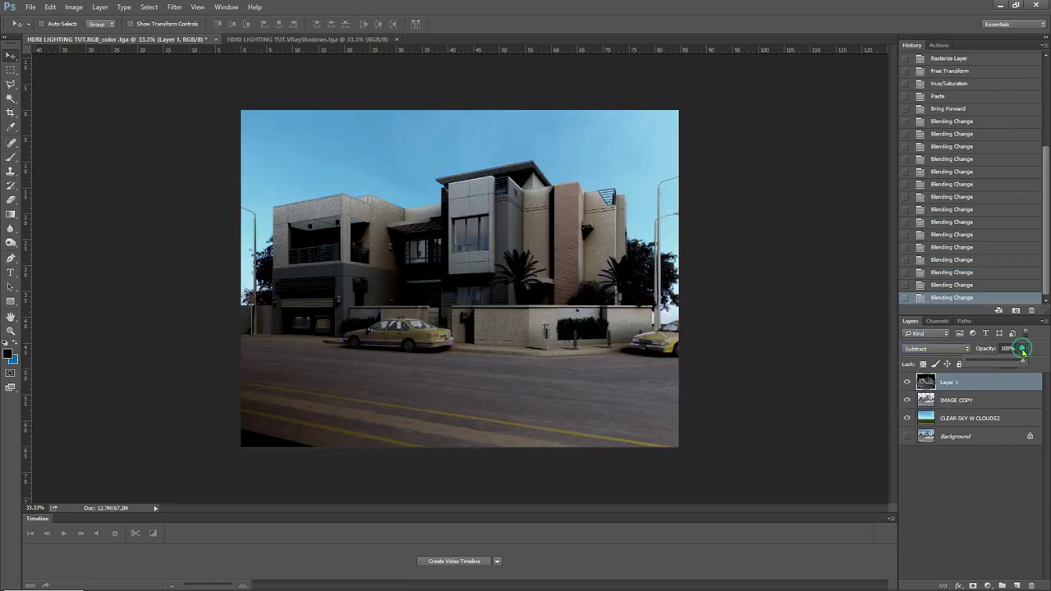
left_click_drag(1023, 366, 980, 368)
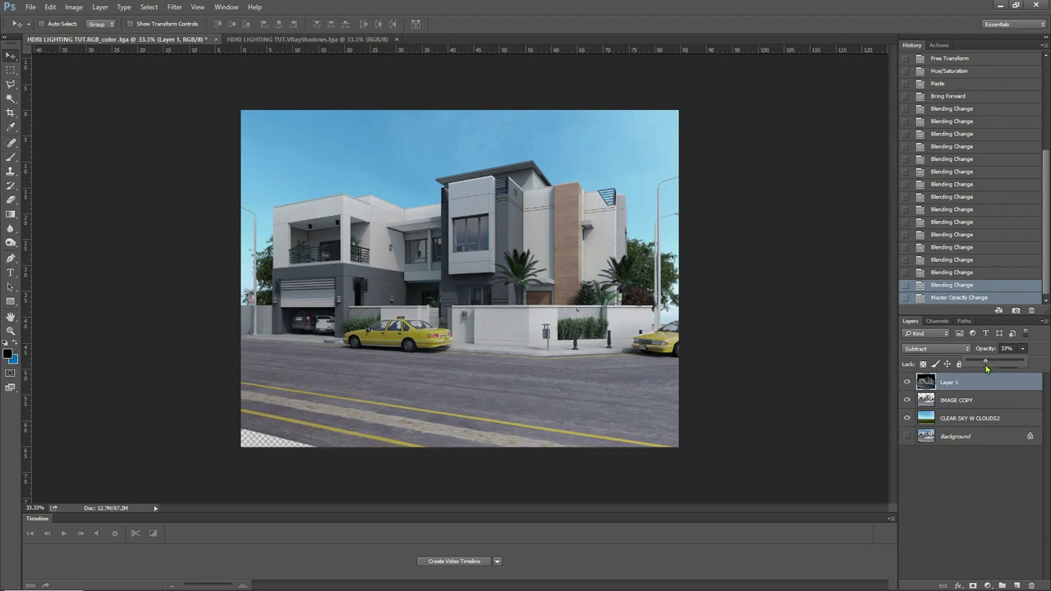
left_click_drag(985, 366, 987, 366)
key("ctrl+plus")
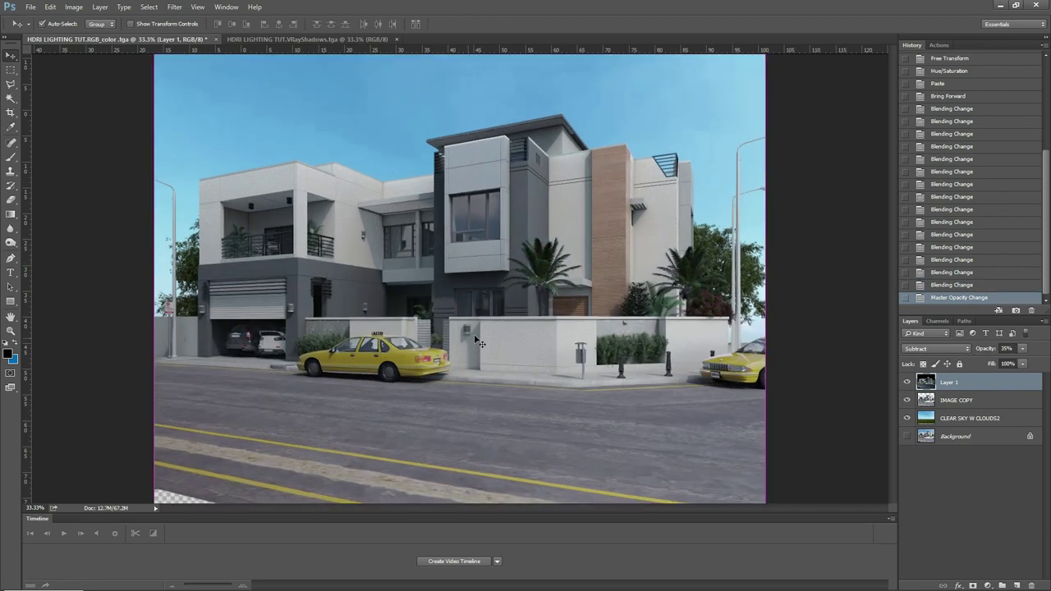
Brighten the shadow layer with Levels, white input at 174.
left_click(74, 7)
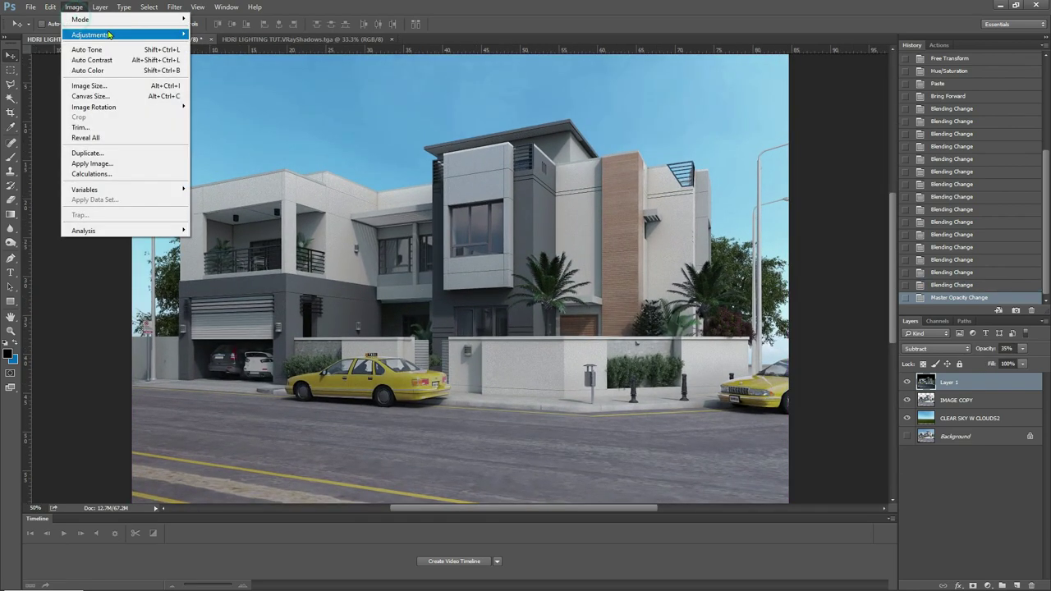
mouse_move(127, 37)
left_click(209, 45)
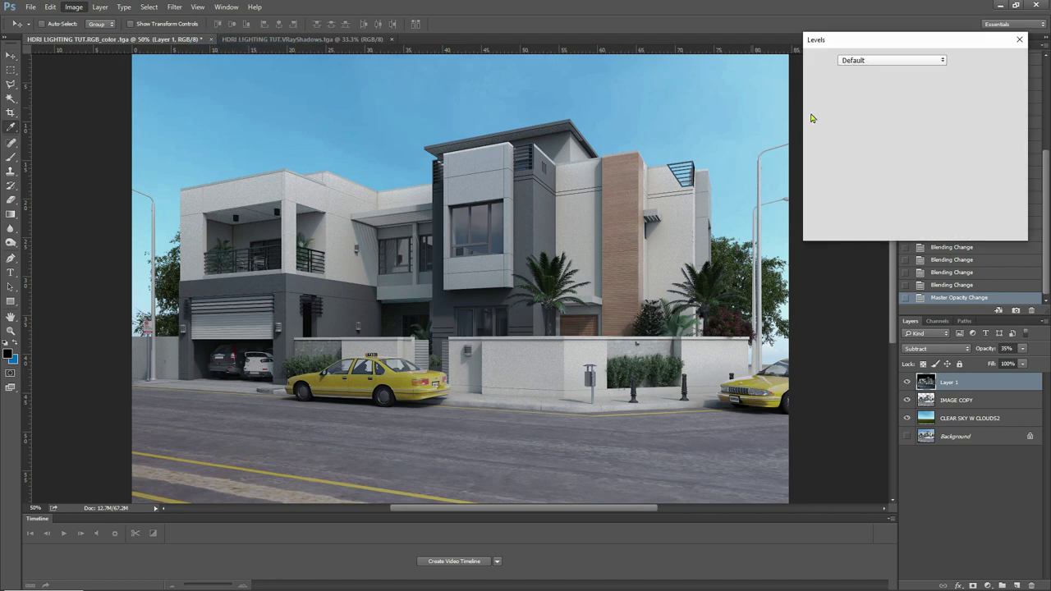
left_click_drag(955, 163, 923, 164)
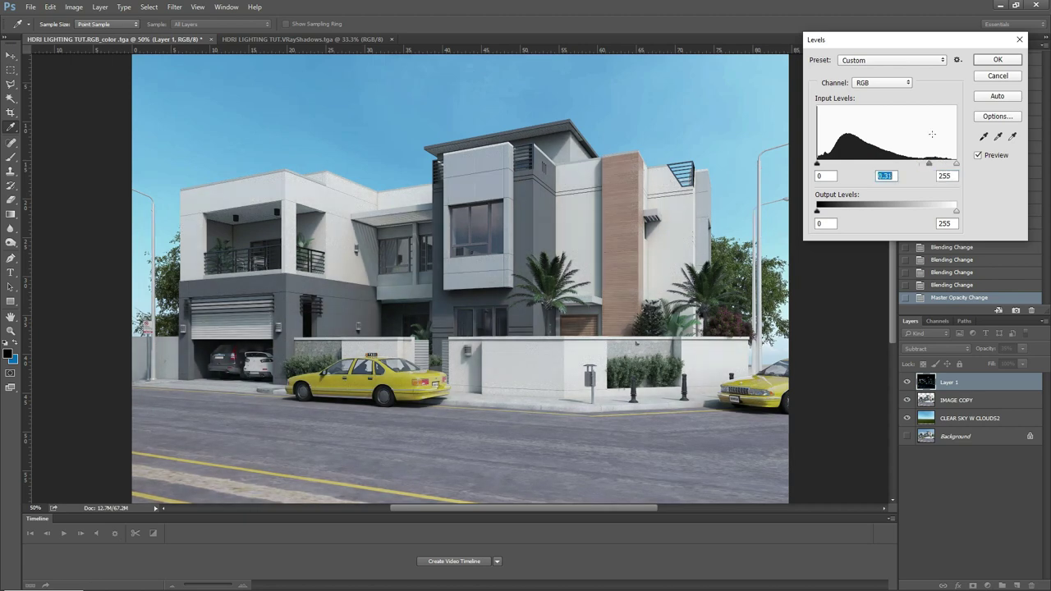
left_click(998, 59)
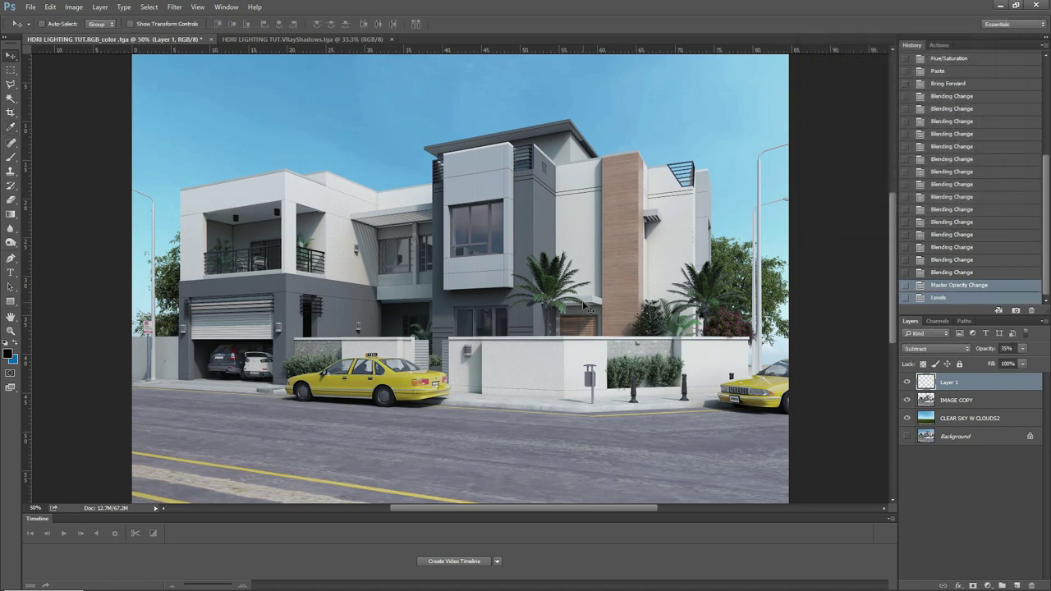
Set the shadow layer's opacity to 29%.
left_click(1020, 349)
left_click_drag(1010, 367, 1008, 367)
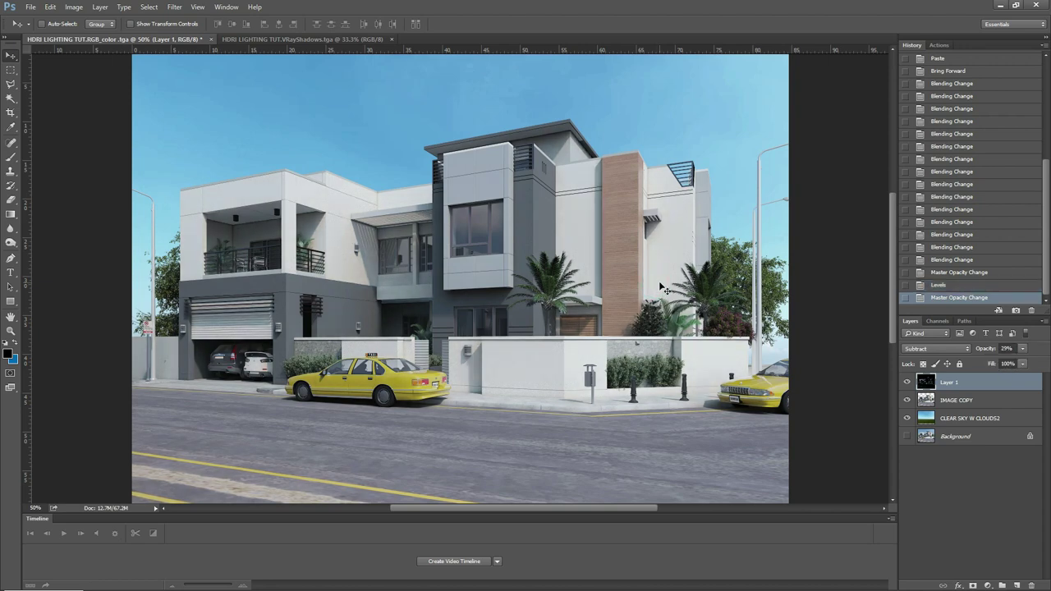
key("ctrl+minus")
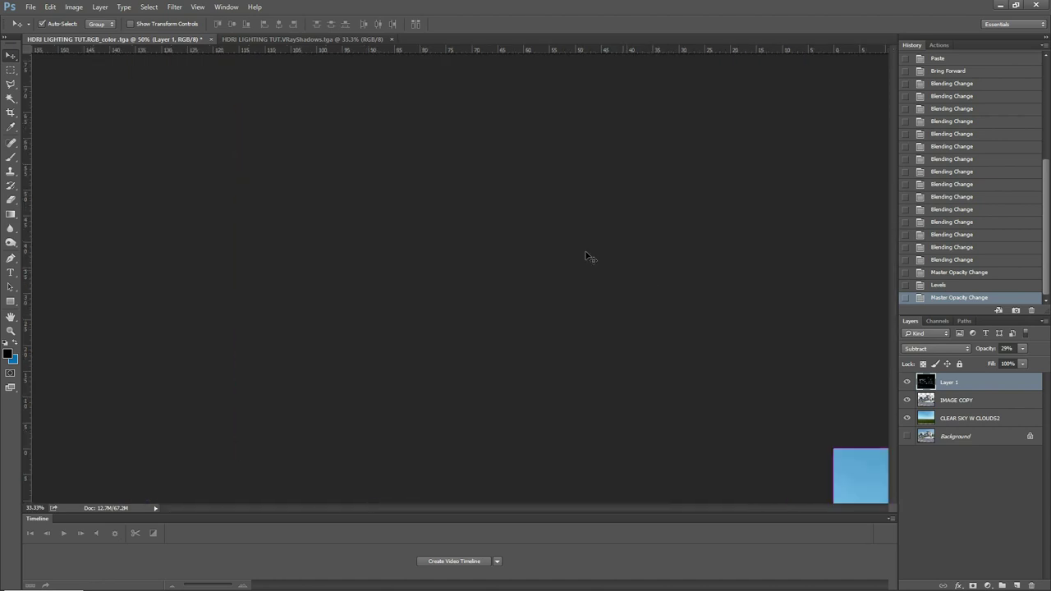
key("ctrl+plus")
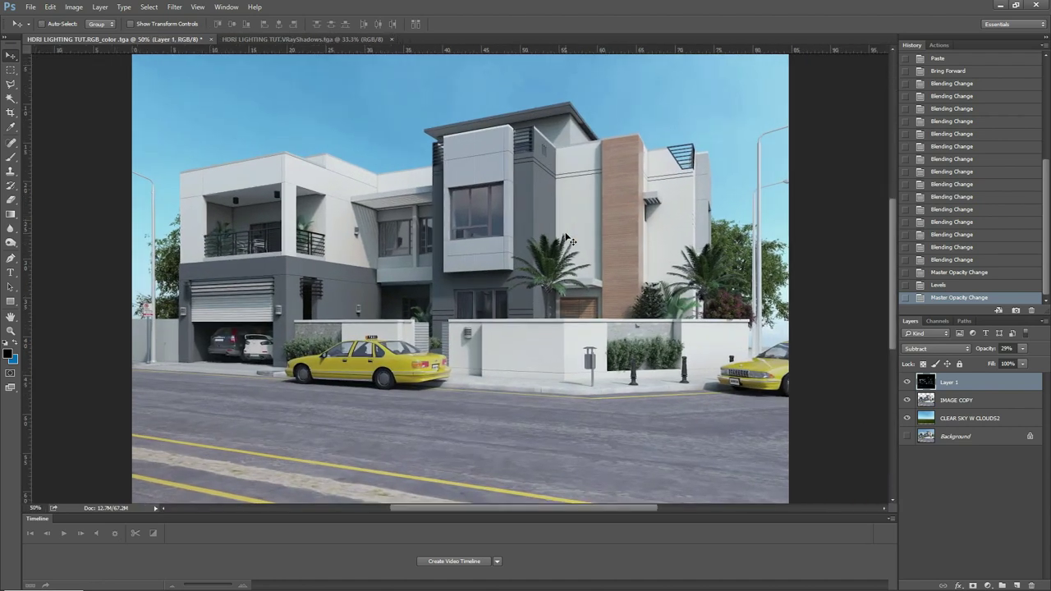
Open the VRayLight001 pass from the RAW folder in Photoshop.
key("alt+Tab")
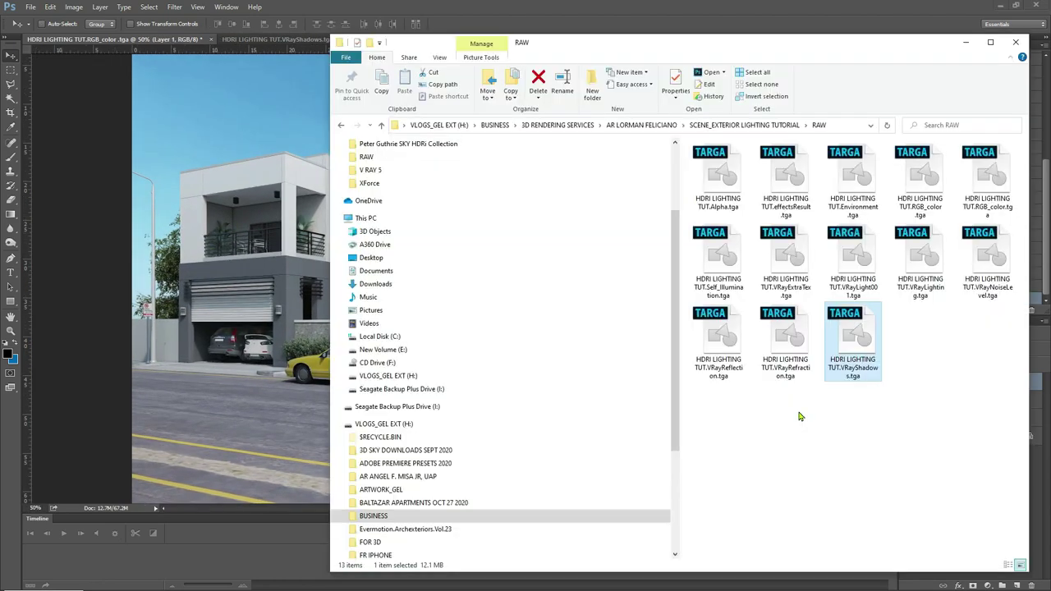
left_click(794, 261)
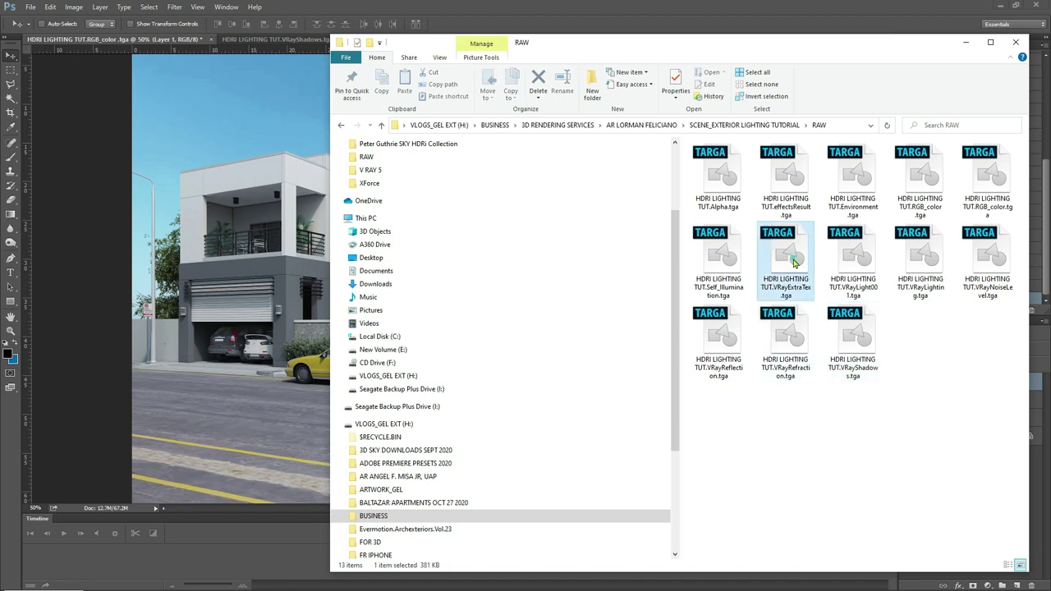
left_click(850, 260)
double_click(851, 261)
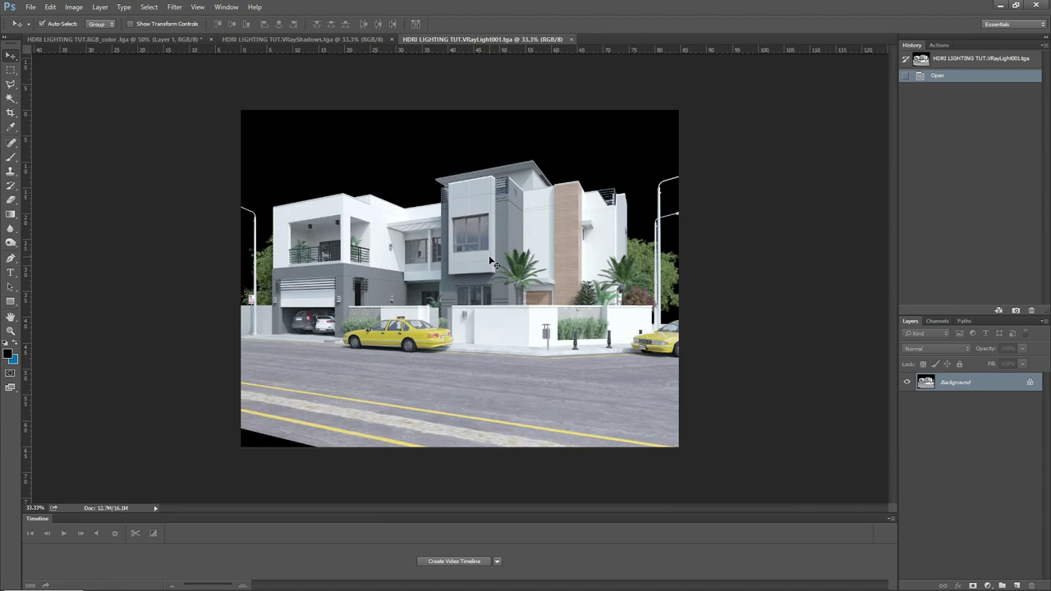
Paste the full VRayLight001 pass into the RGB_color render as Layer 2, aligned over the house.
key("ctrl+a")
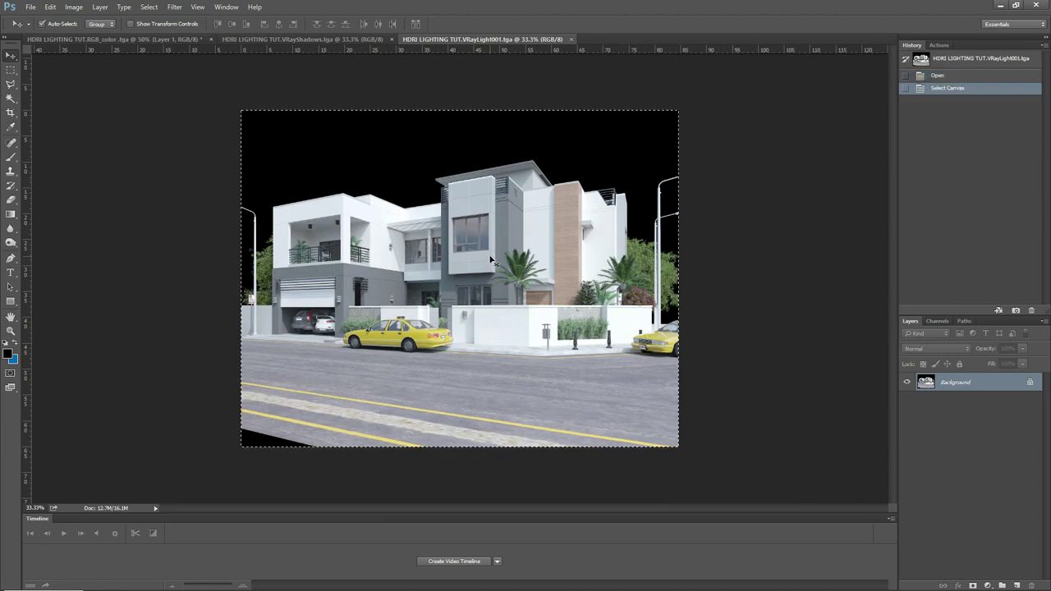
key("ctrl+c")
key("ctrl+Tab")
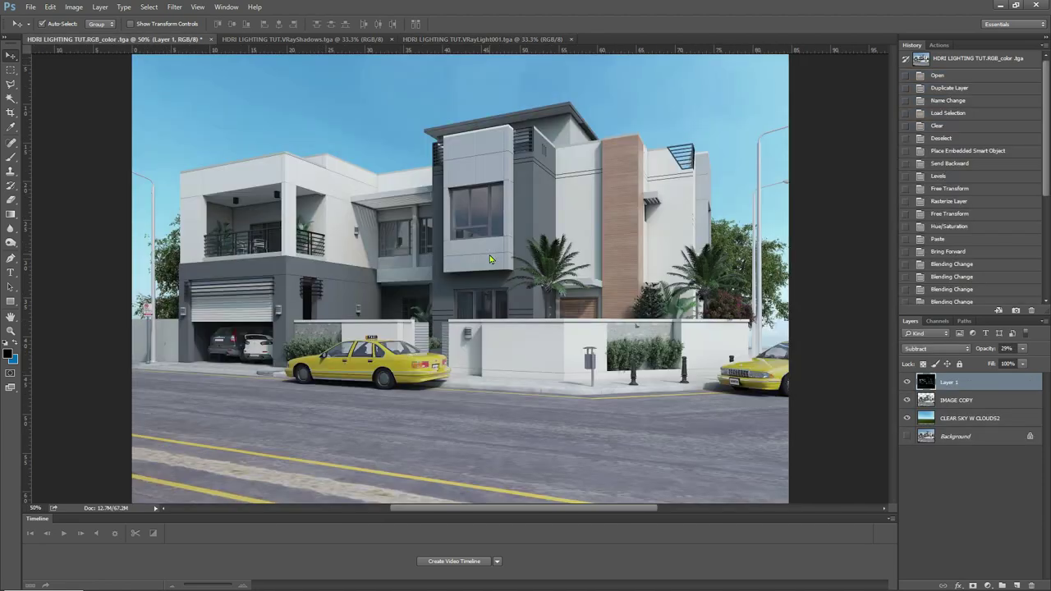
key("ctrl+v")
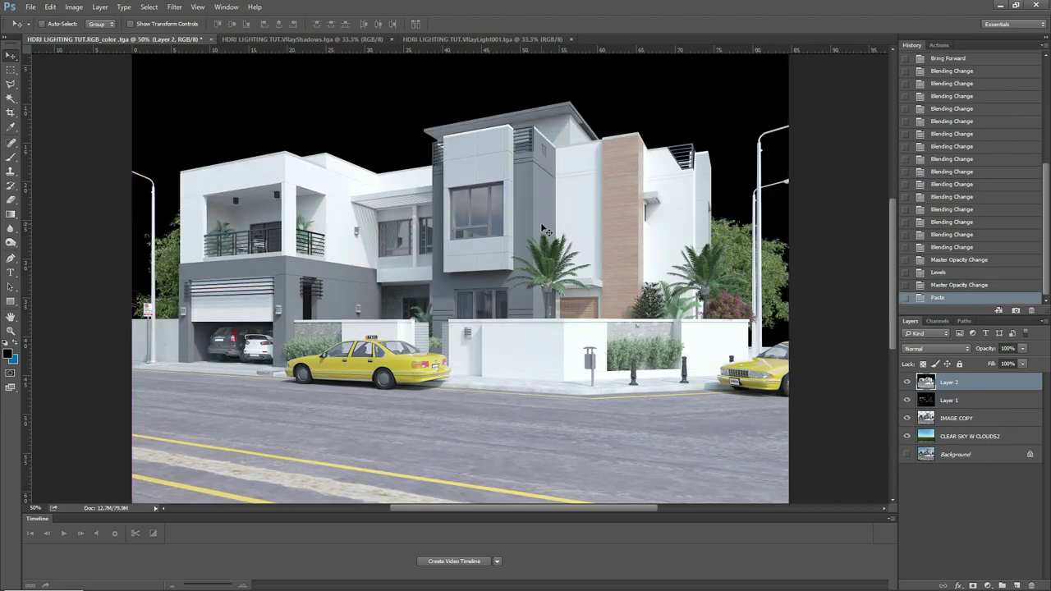
left_click_drag(543, 230, 700, 345)
Preview Layer 2 blend modes from Screen through Hard Light and Vivid Light.
left_click(936, 348)
left_click(933, 422)
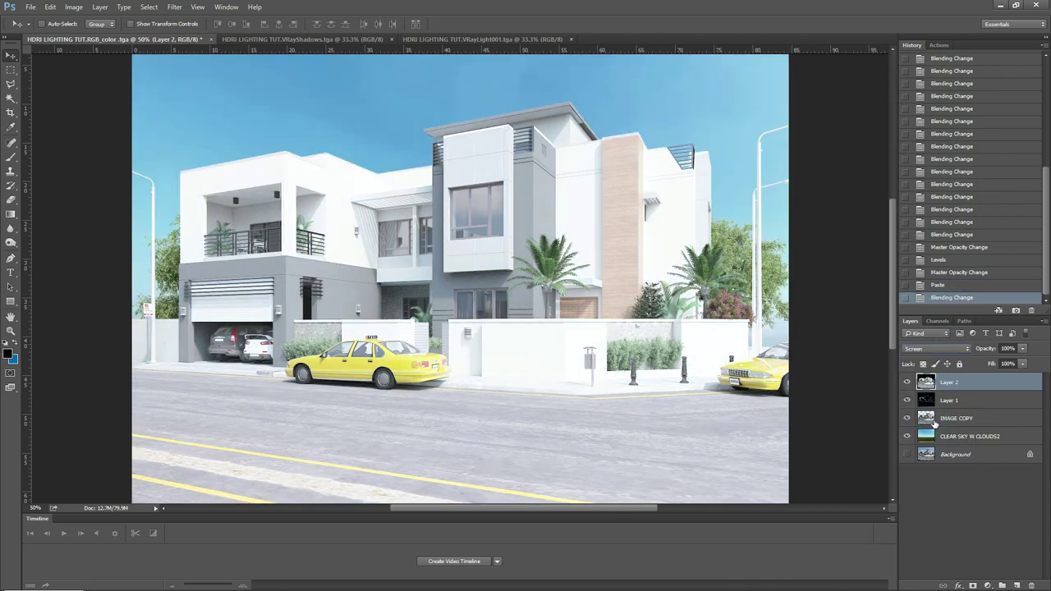
key("shift+plus")
key("shift+plus")
key("shift+plus")
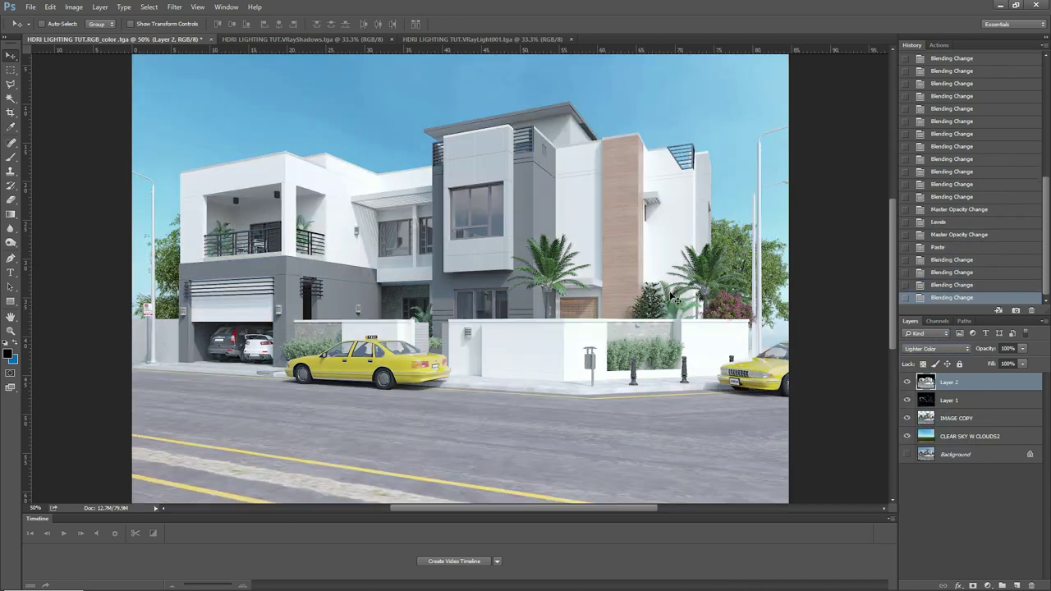
key("shift+plus")
key("shift+plus")
key("shift+plus")
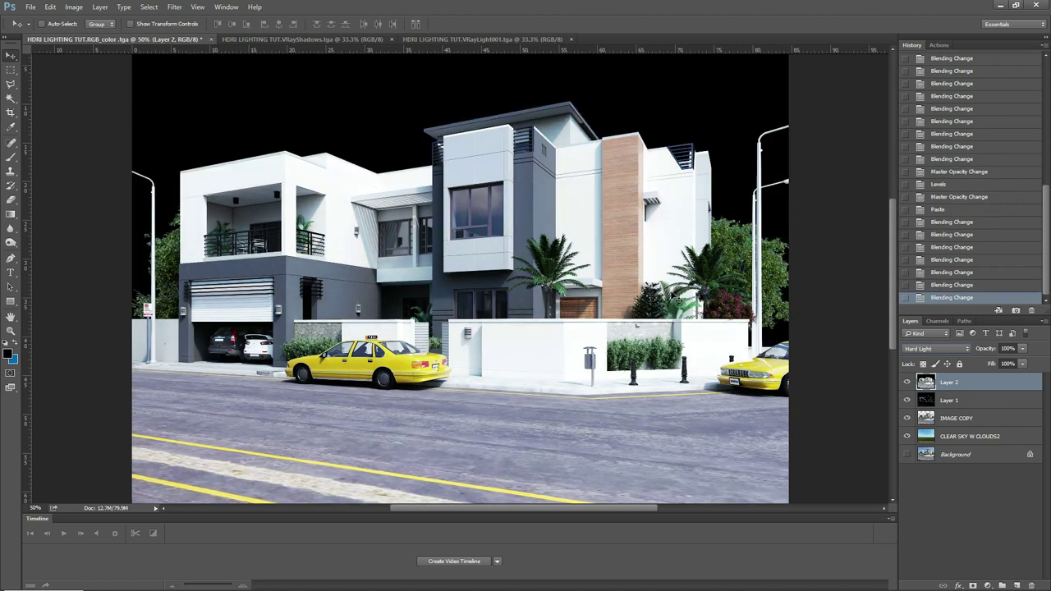
key("shift+plus")
key("shift+plus")
key("shift+minus")
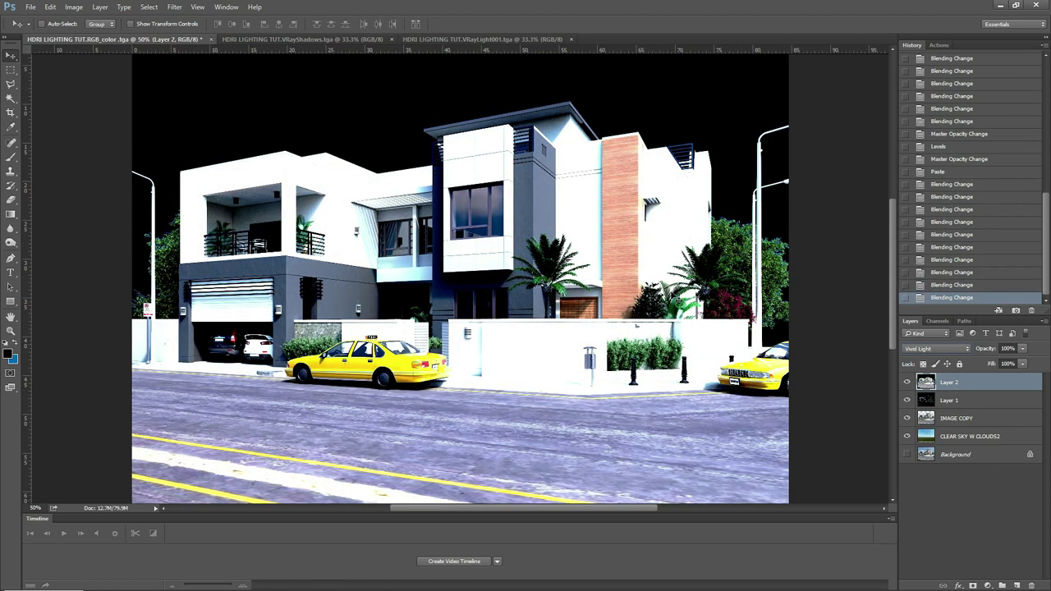
key("shift+plus")
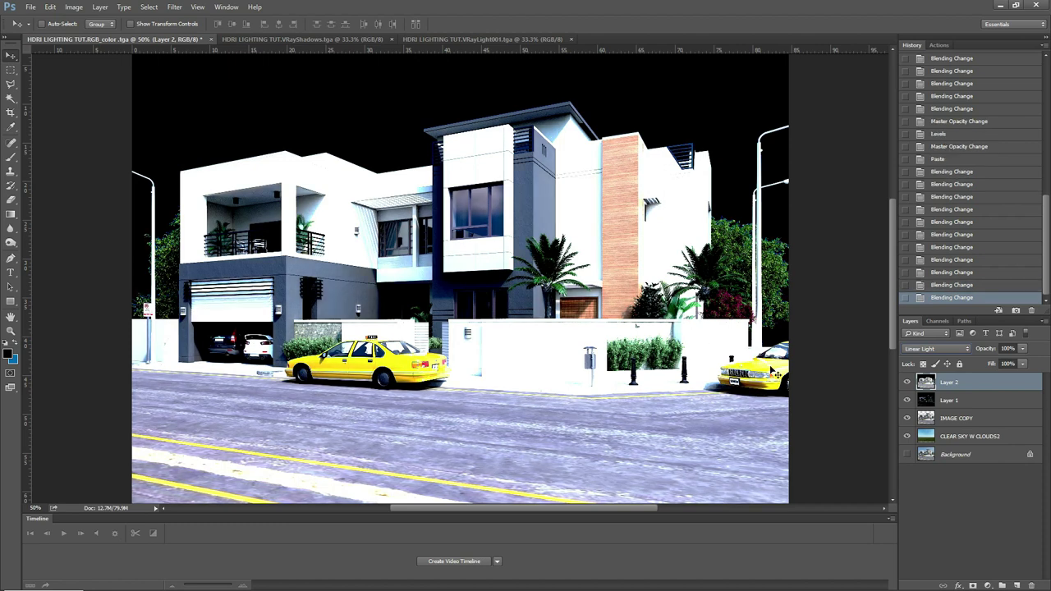
key("shift+minus")
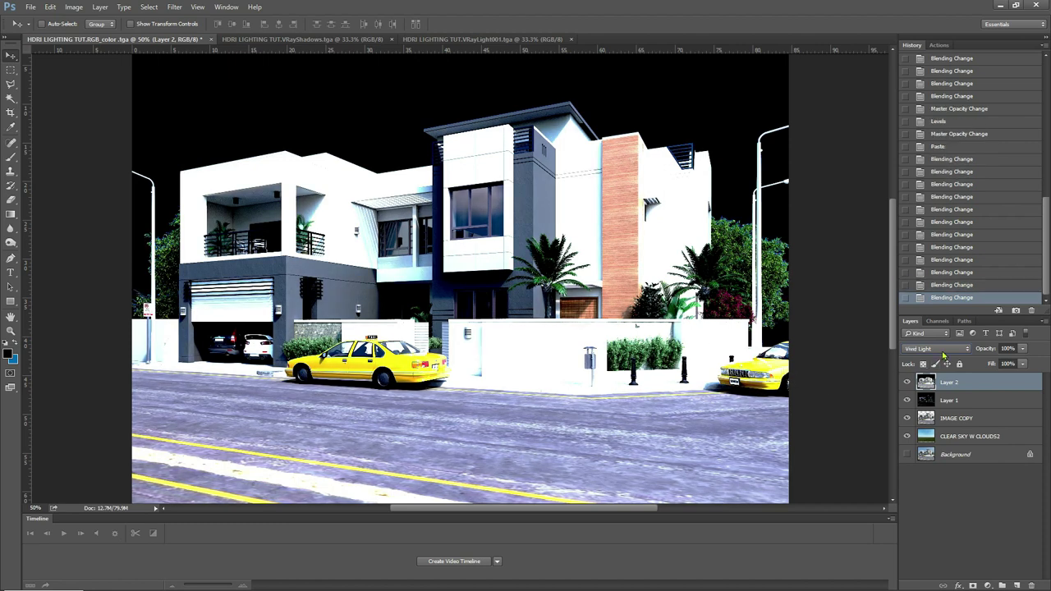
Settle Layer 2 on Linear Light blending and reduce its opacity to 98%.
key("shift+minus")
key("shift+plus")
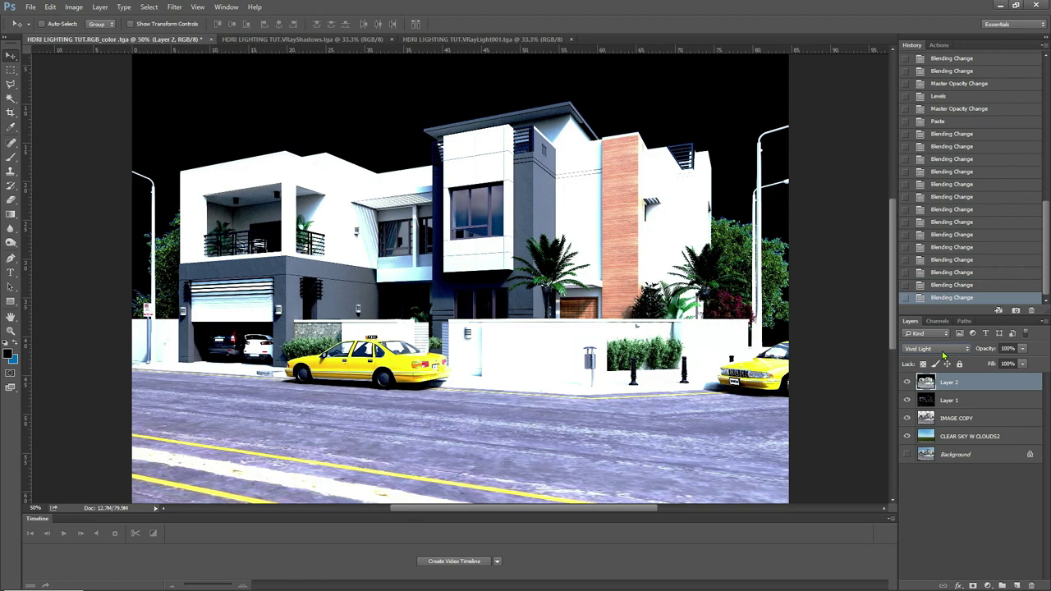
key("shift+minus")
key("shift+plus")
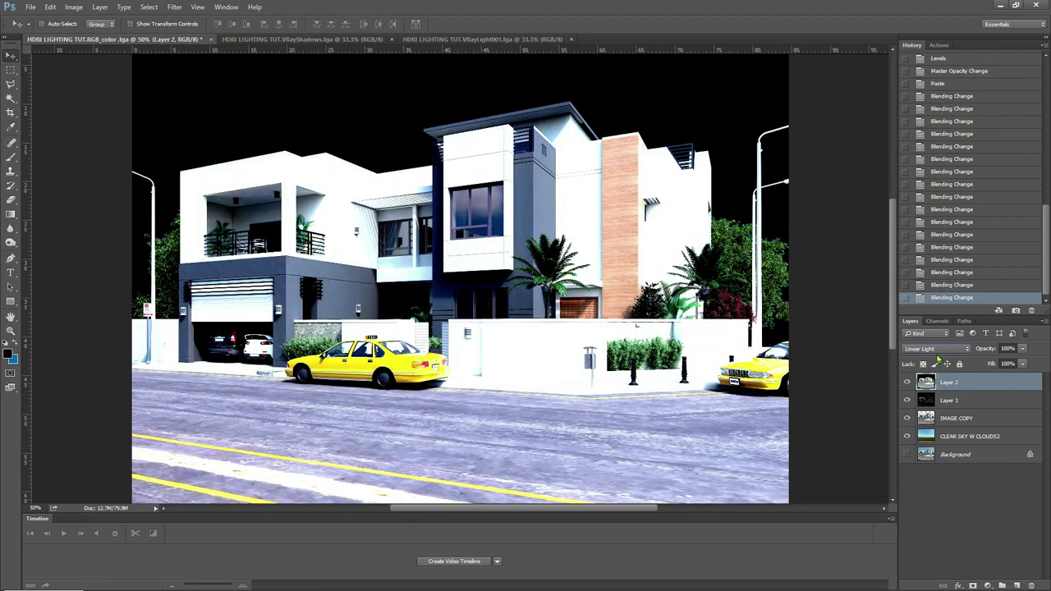
key("shift+plus")
key("shift+plus")
key("shift+plus")
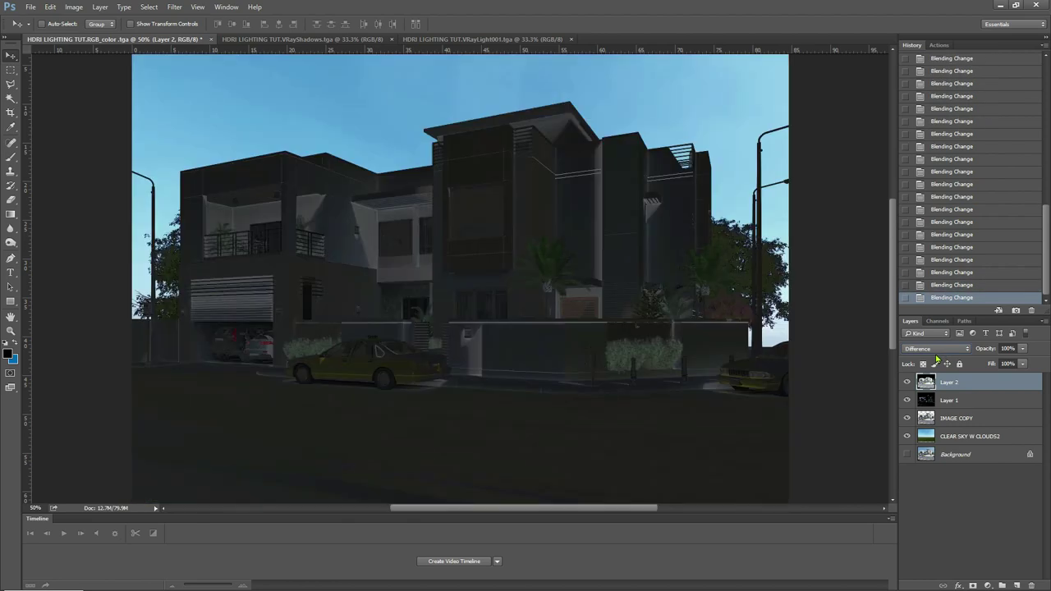
key("shift+minus")
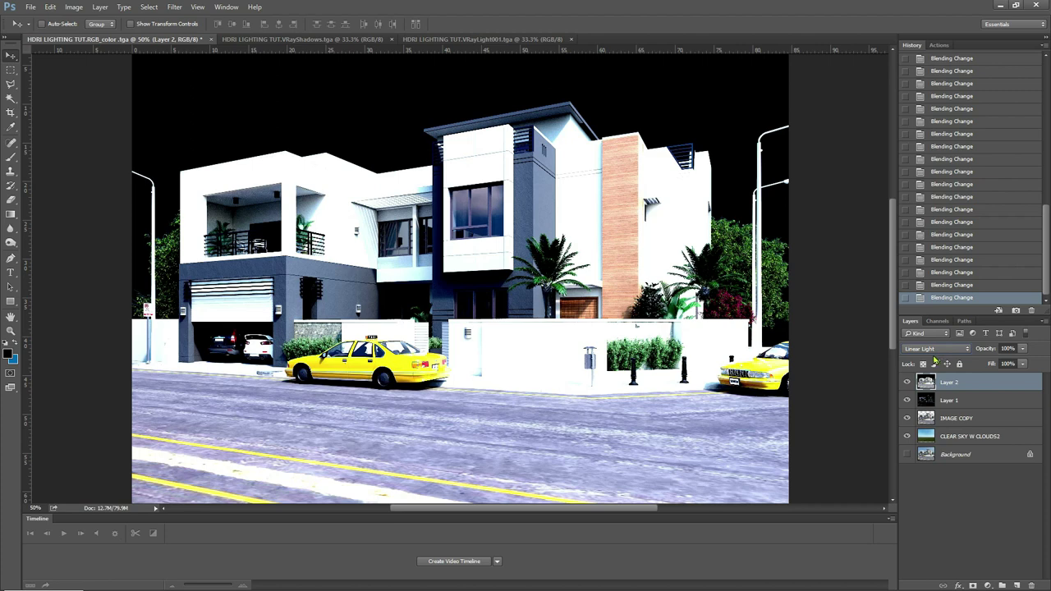
left_click(1024, 350)
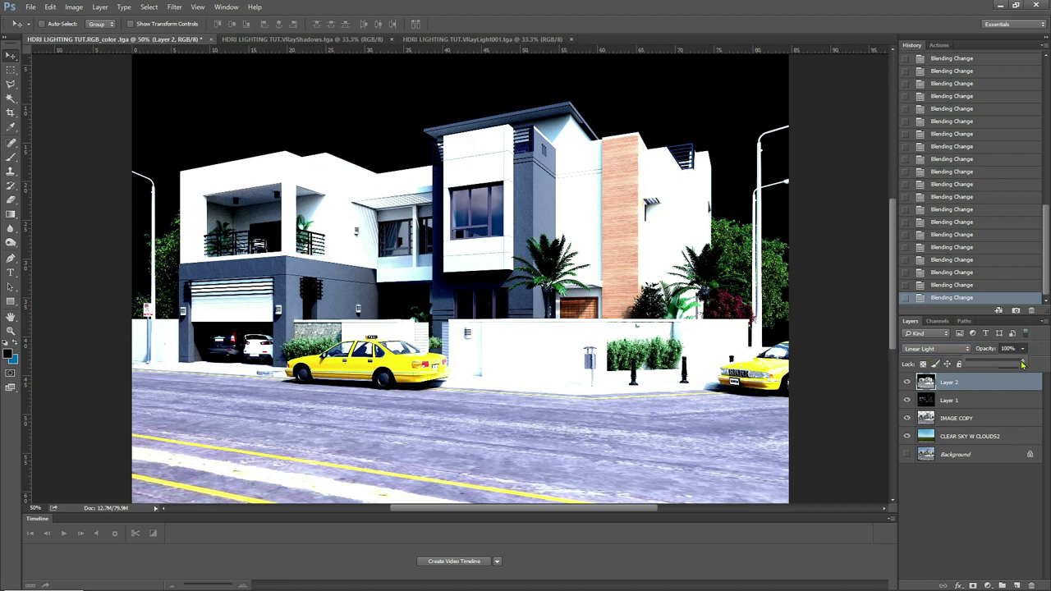
mouse_move(1023, 365)
left_mouse_down()
mouse_move(941, 369)
mouse_move(1022, 367)
left_mouse_up()
Clear Layer 2's sky by loading inverted Alpha 1 as a selection and deleting it.
mouse_move(1022, 367)
left_mouse_down()
mouse_move(959, 364)
mouse_move(1024, 367)
left_mouse_up()
scroll(703, 207, "up", 3)
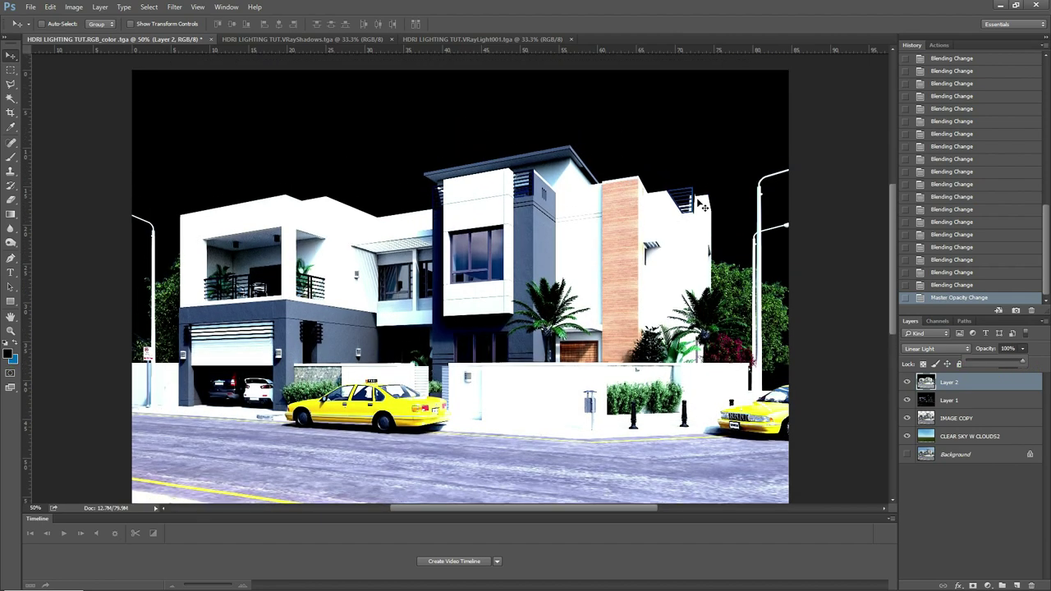
key("ctrl+minus")
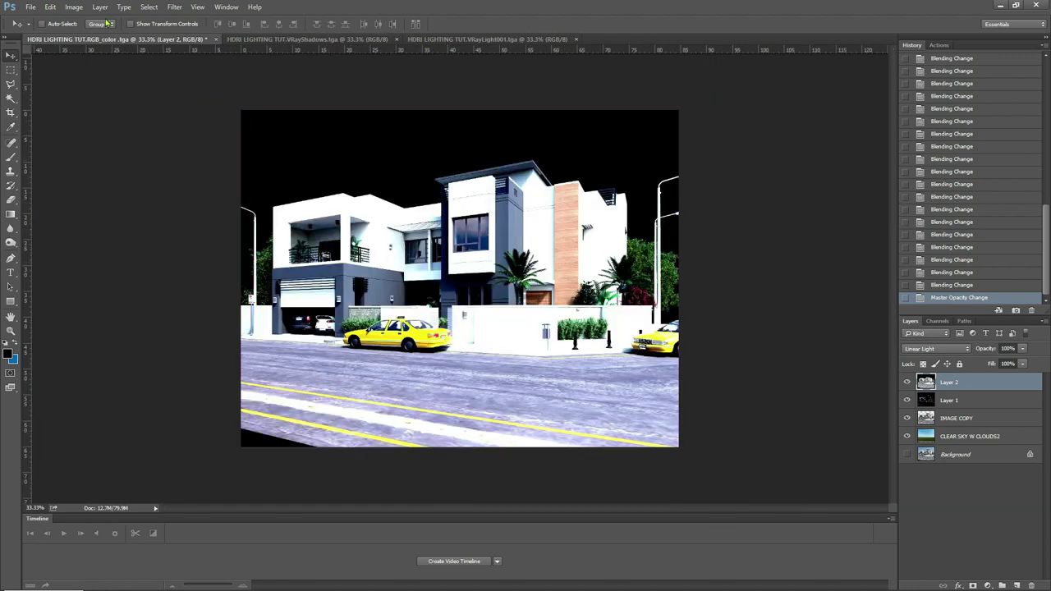
left_click(150, 7)
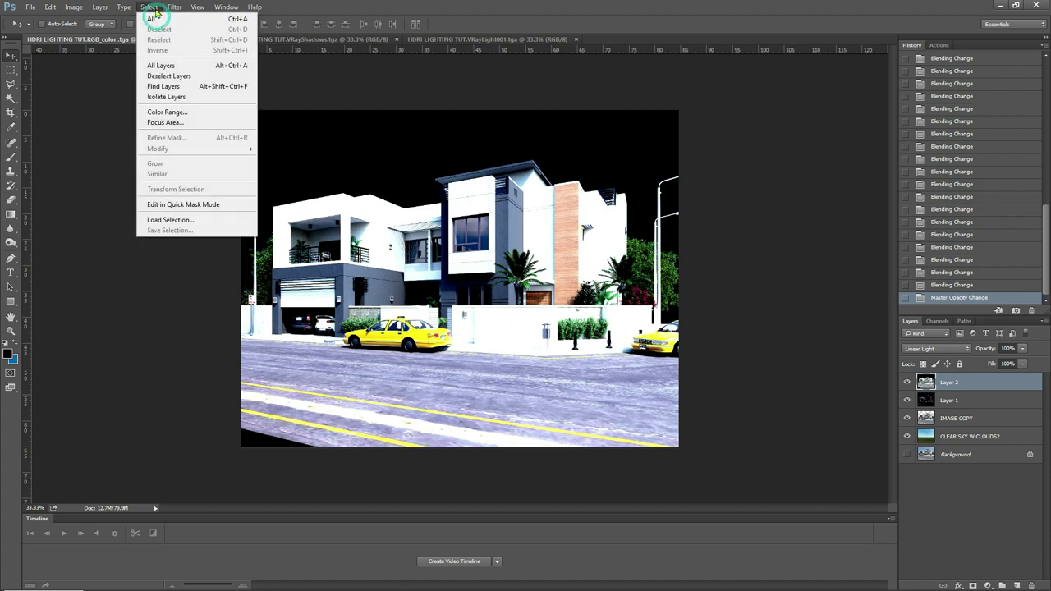
left_click(168, 220)
left_click(537, 176)
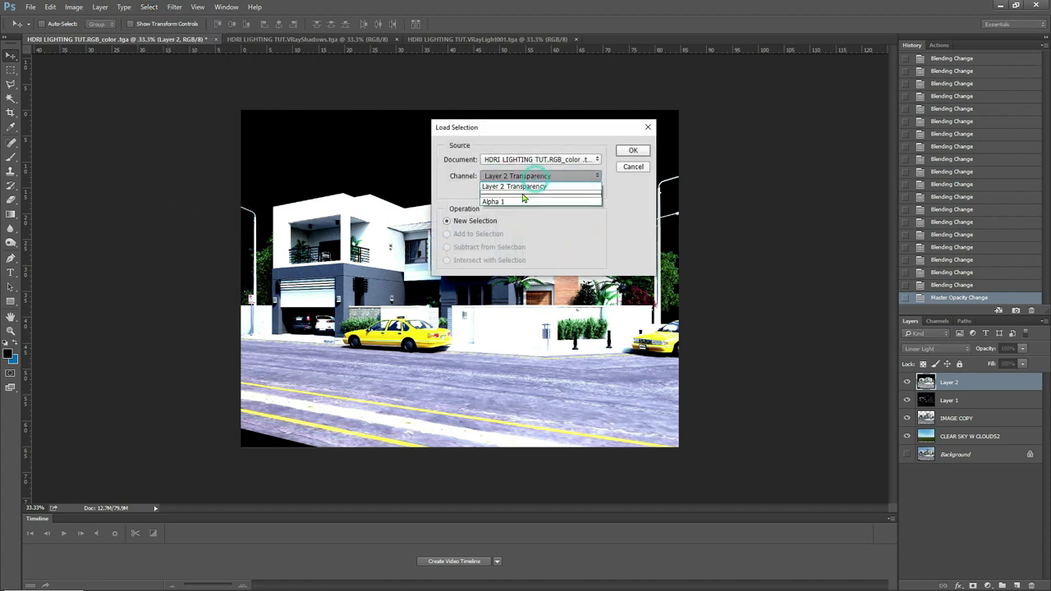
left_click(511, 204)
left_click(497, 190)
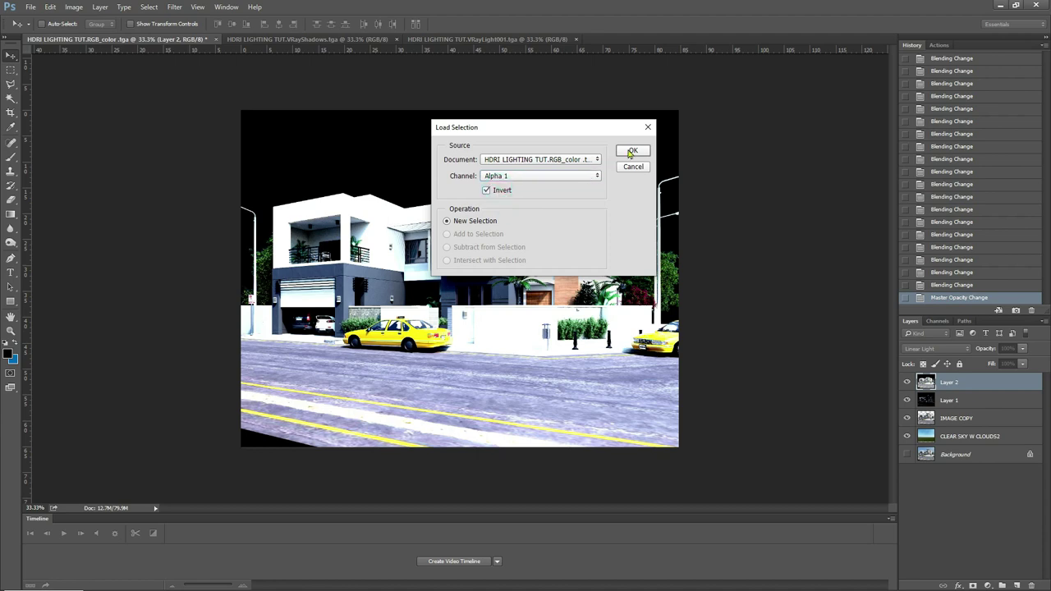
left_click(630, 151)
key("Delete")
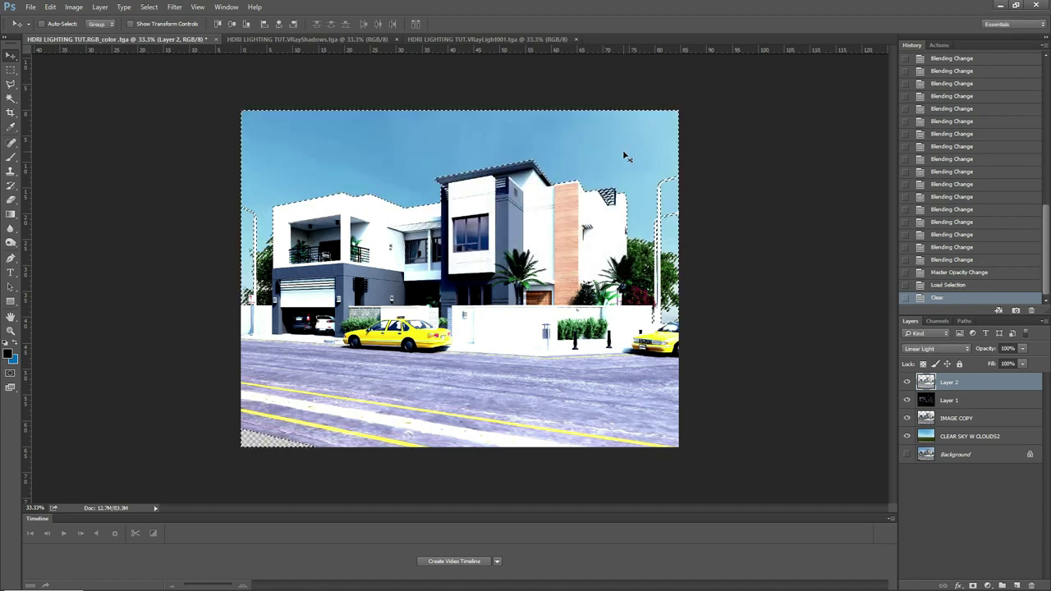
key("ctrl+d")
Lower Layer 2's opacity to roughly half.
key("ctrl+plus")
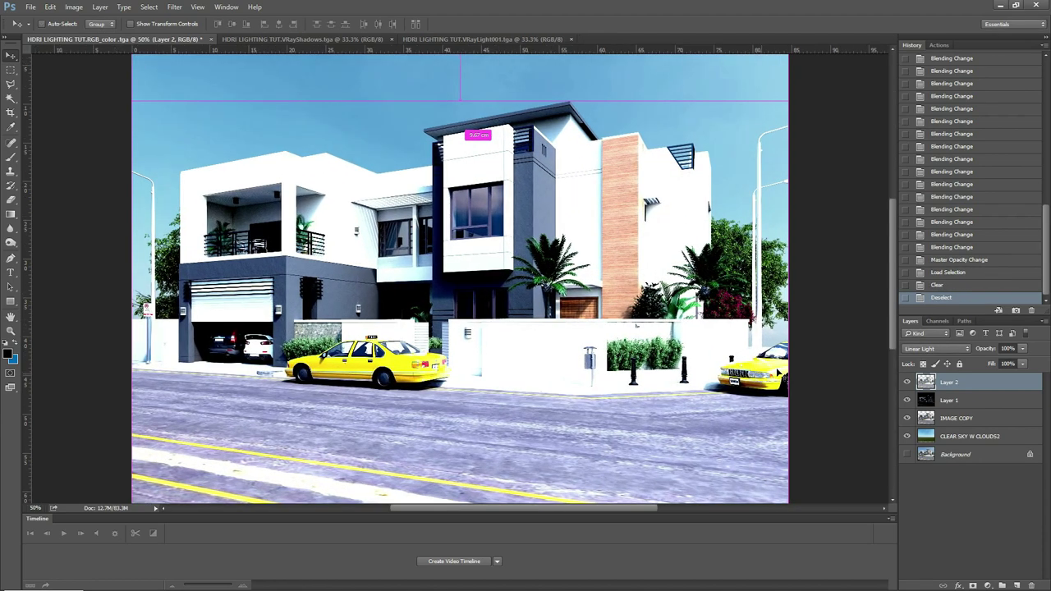
left_click(1023, 351)
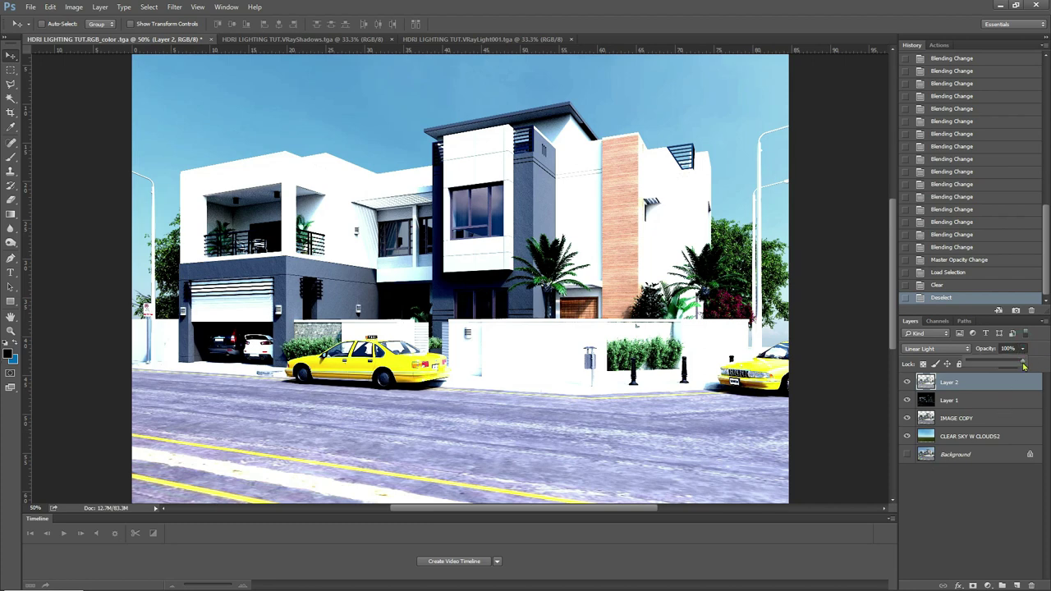
left_click_drag(1027, 366, 974, 364)
Step Layer 2's blend mode from Darken through Lighten to Hard Light.
left_click(958, 349)
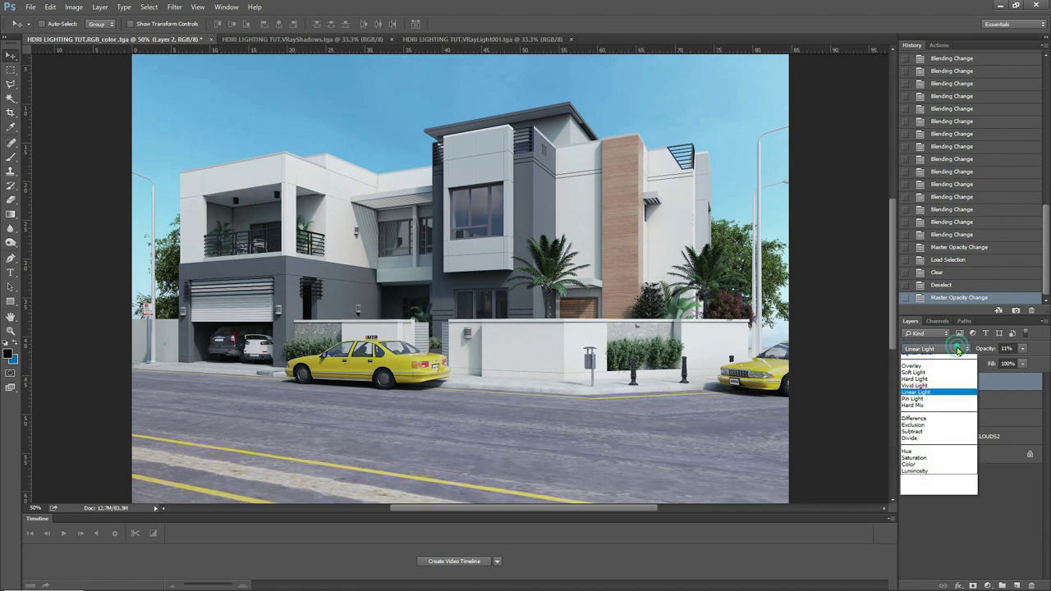
left_click(916, 378)
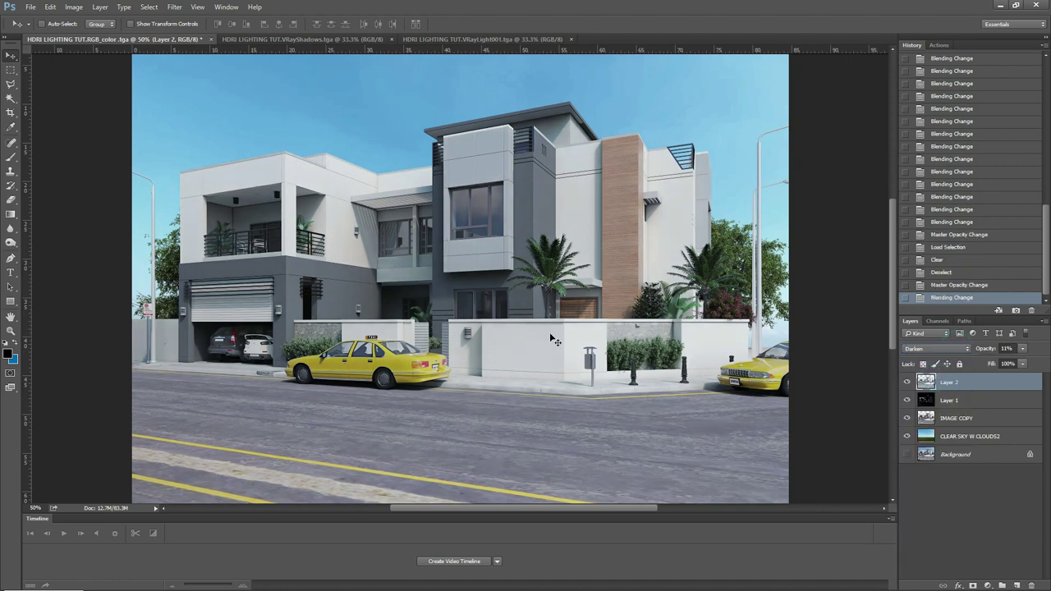
key("shift+plus")
key("shift+plus")
key("shift+plus")
key("shift+plus")
key("shift+plus")
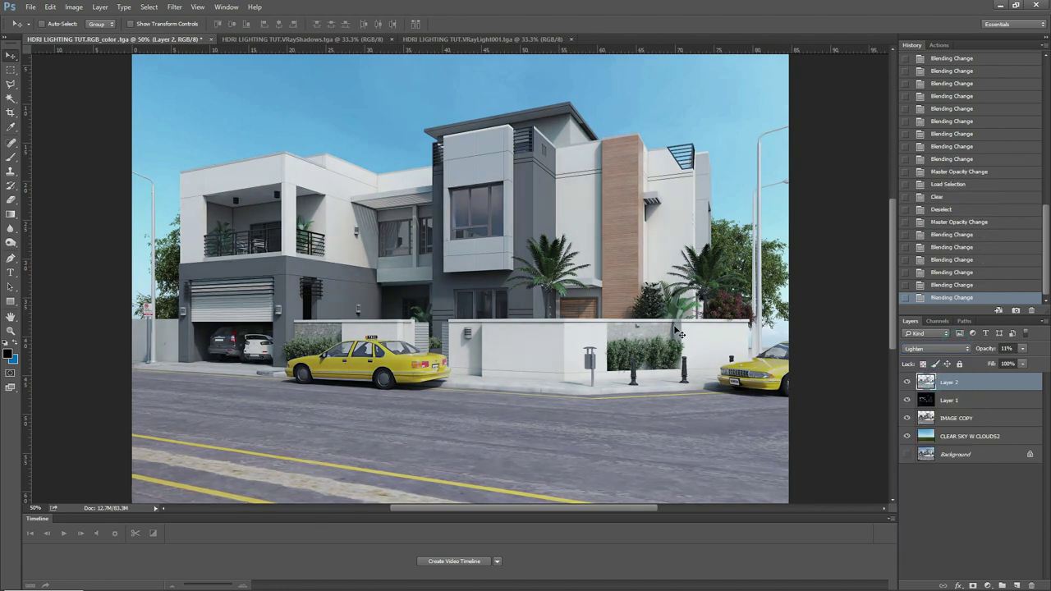
key("shift+plus")
key("shift+plus")
key("shift+plus")
key("shift+plus")
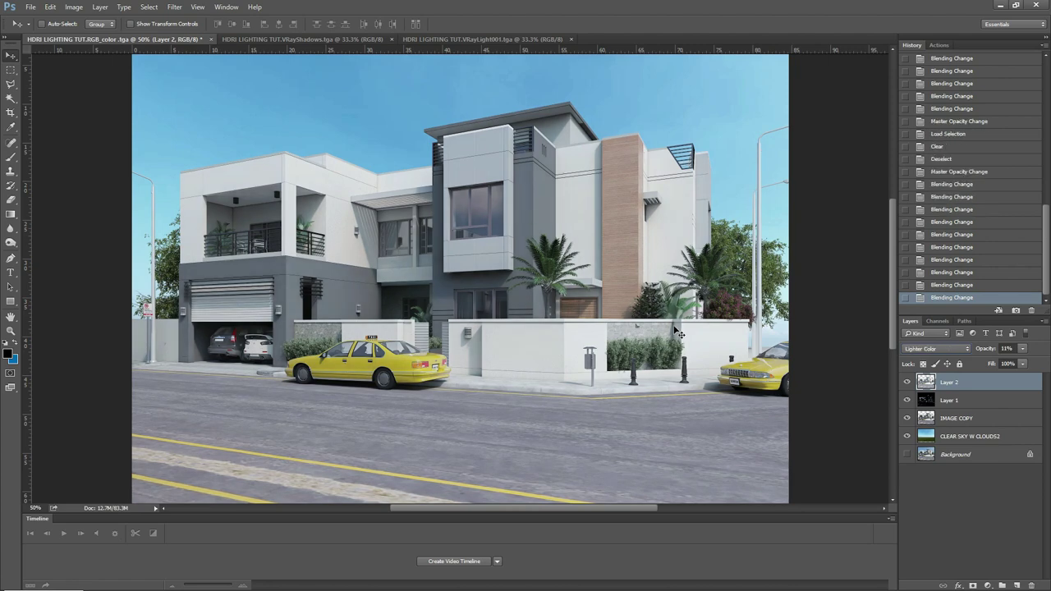
key("shift+plus")
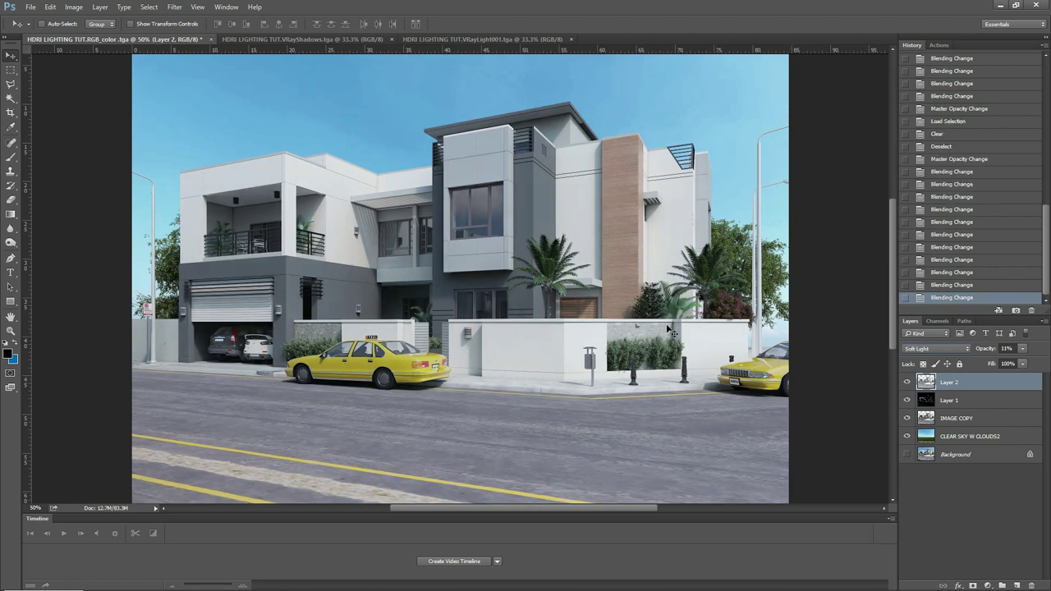
key("shift+plus")
key("shift+plus")
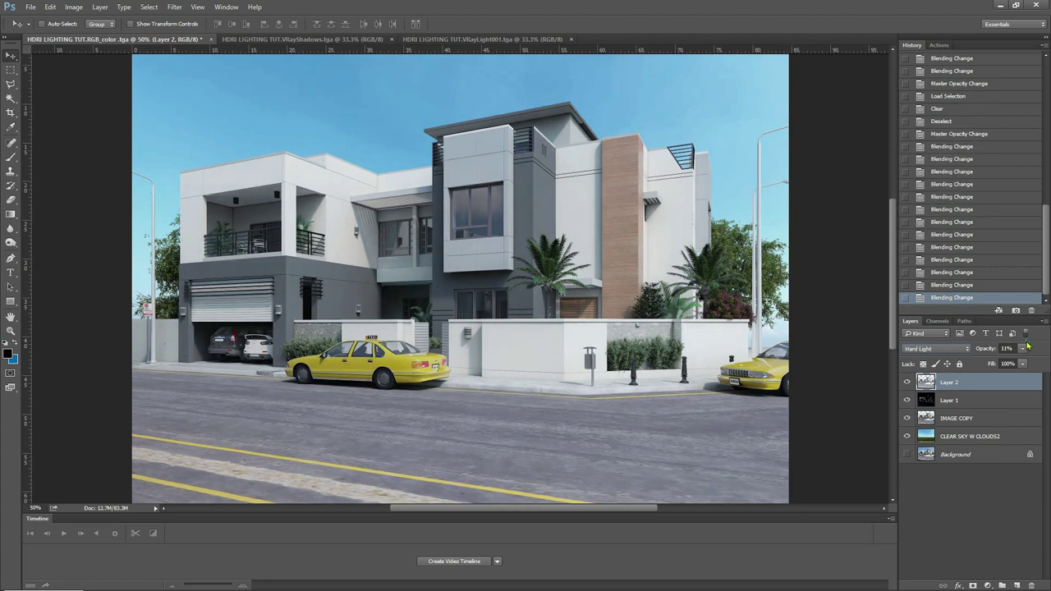
Fine-tune Layer 2's opacity down to 31%.
left_click_drag(1023, 348, 1046, 362)
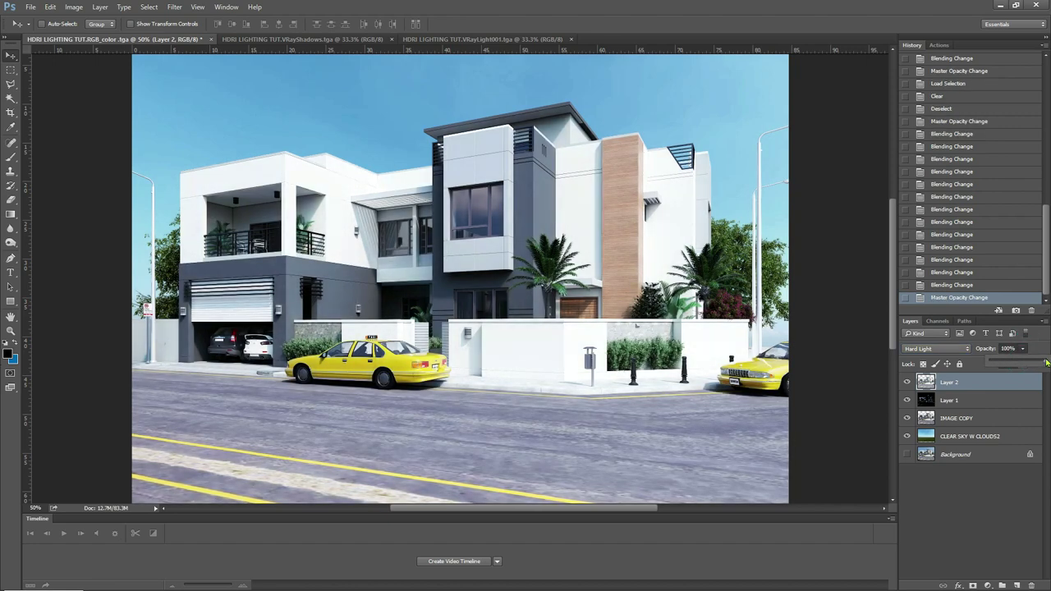
left_click(655, 321)
key("shift+Down")
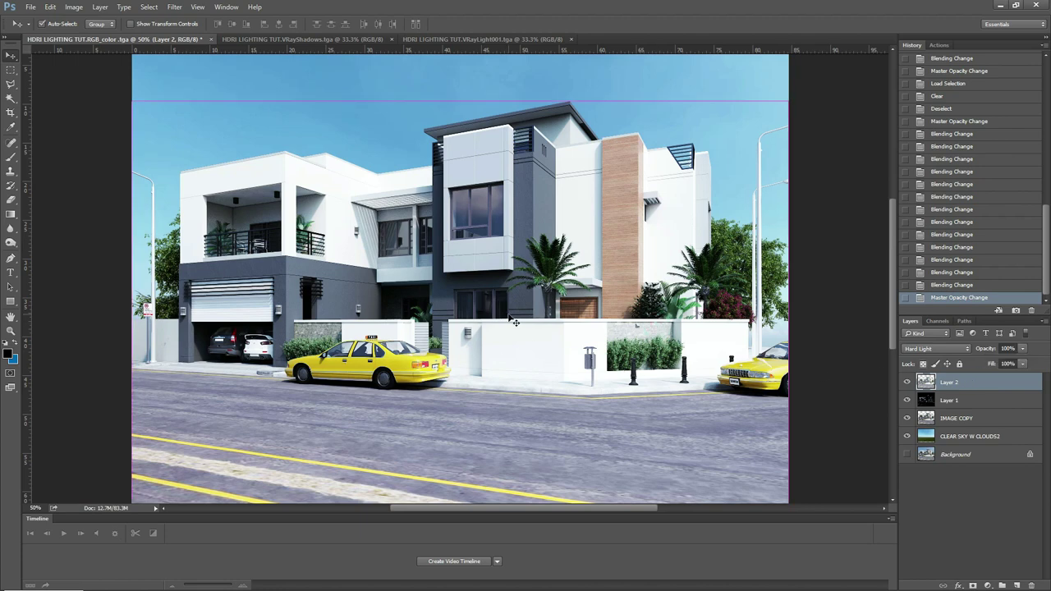
key("ctrl+minus")
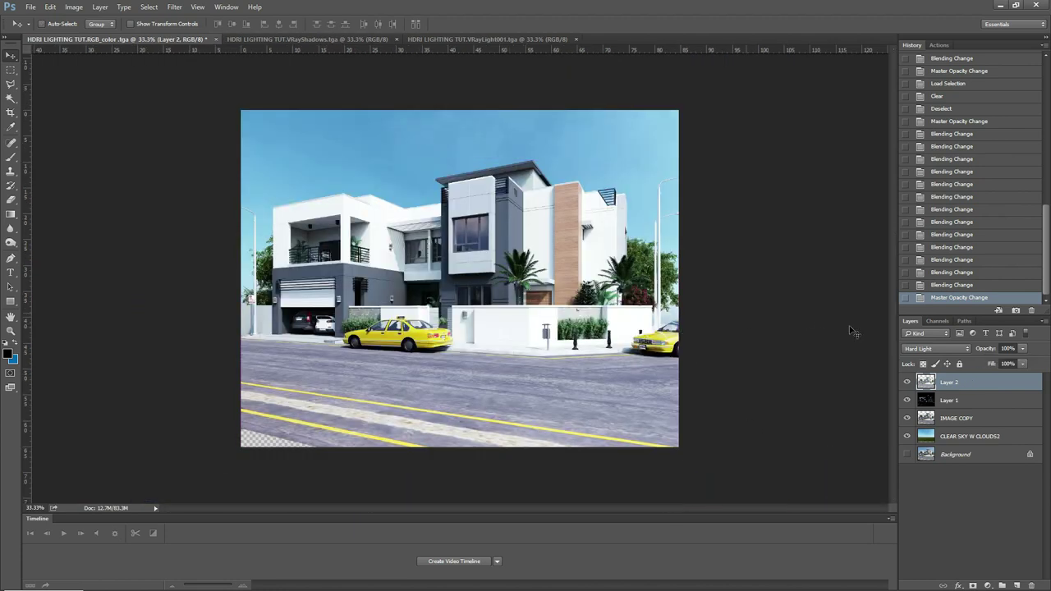
left_click(1022, 348)
left_click_drag(1022, 364, 986, 365)
key("ctrl+plus")
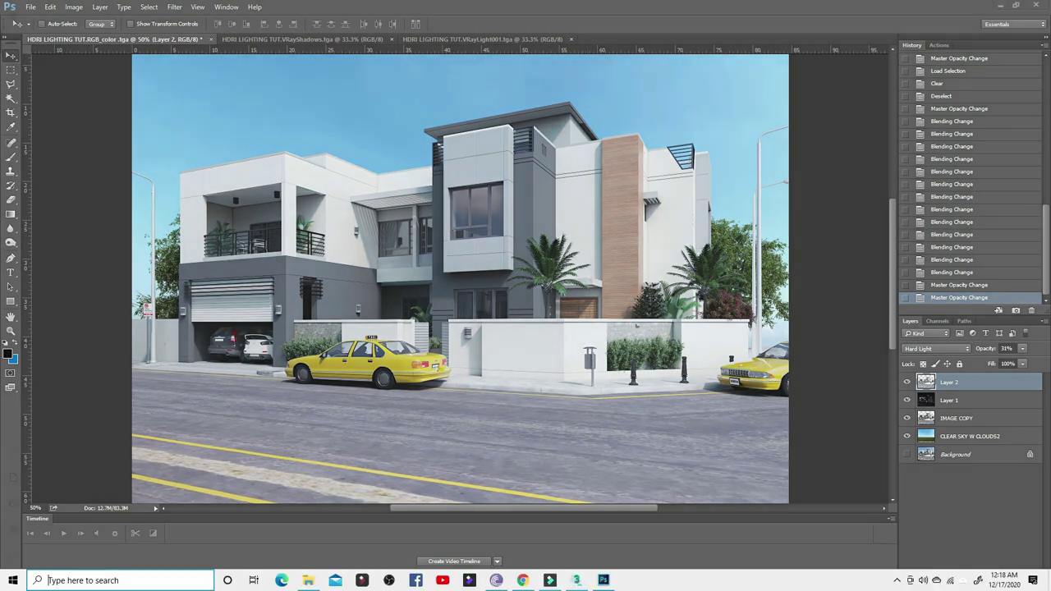
key("super")
Show the refractionFilter render element in the V-Ray Frame Buffer and choose Save current channel.
left_click(308, 580)
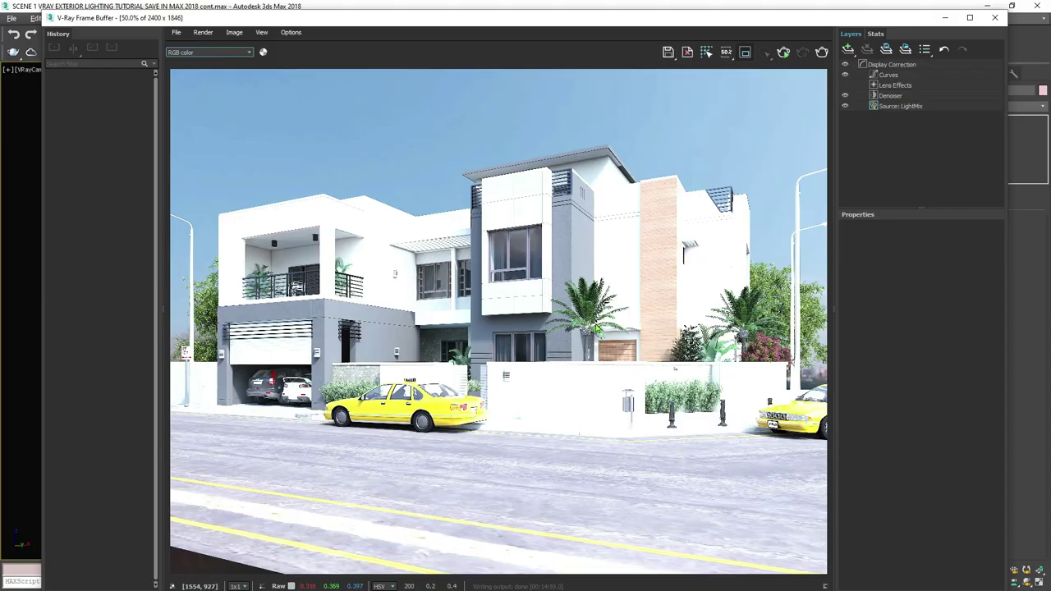
left_click(236, 55)
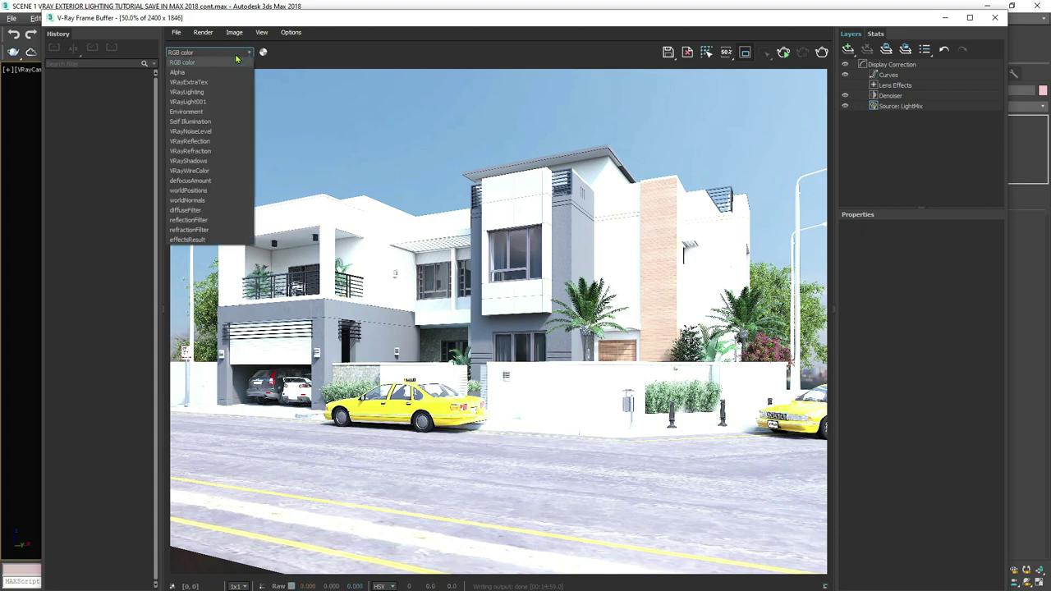
left_click(215, 230)
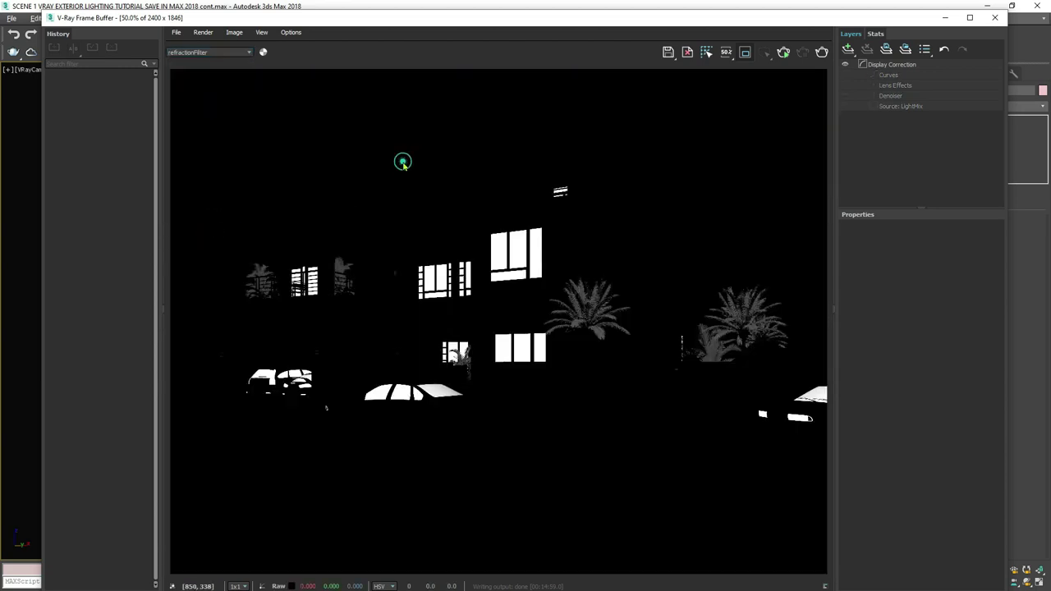
left_click(669, 52)
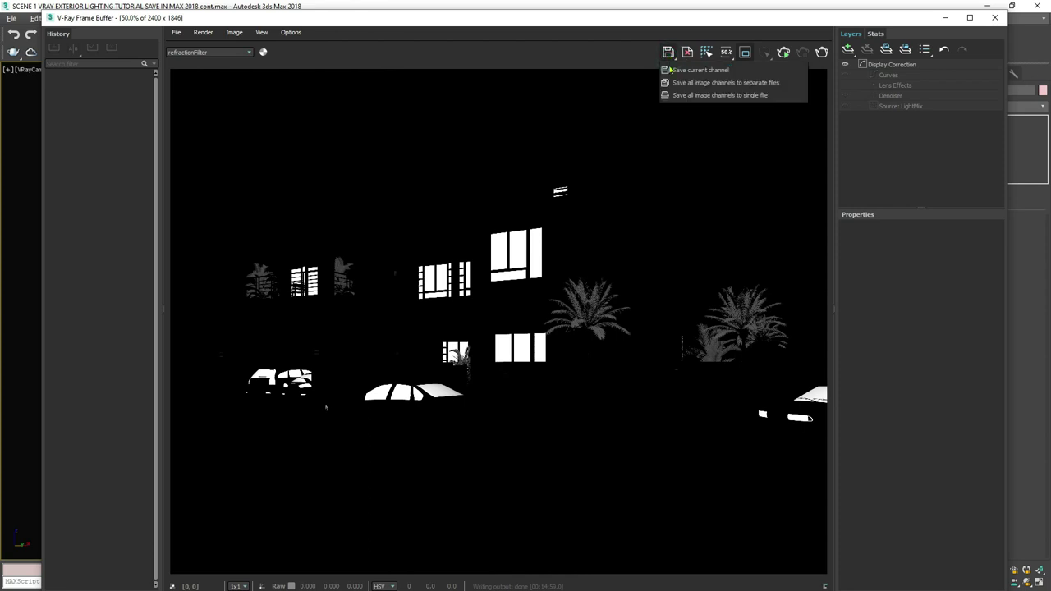
left_click(690, 71)
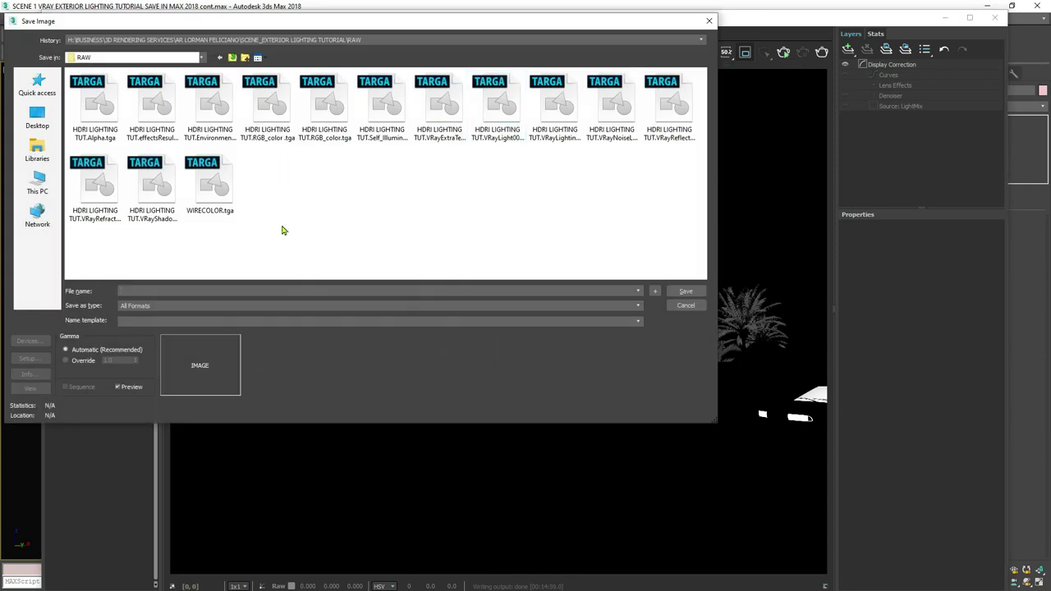
Save it in the RAW folder as REFRACTION, Targa format, with gamma override 1.0.
left_click(230, 292)
left_click(139, 291)
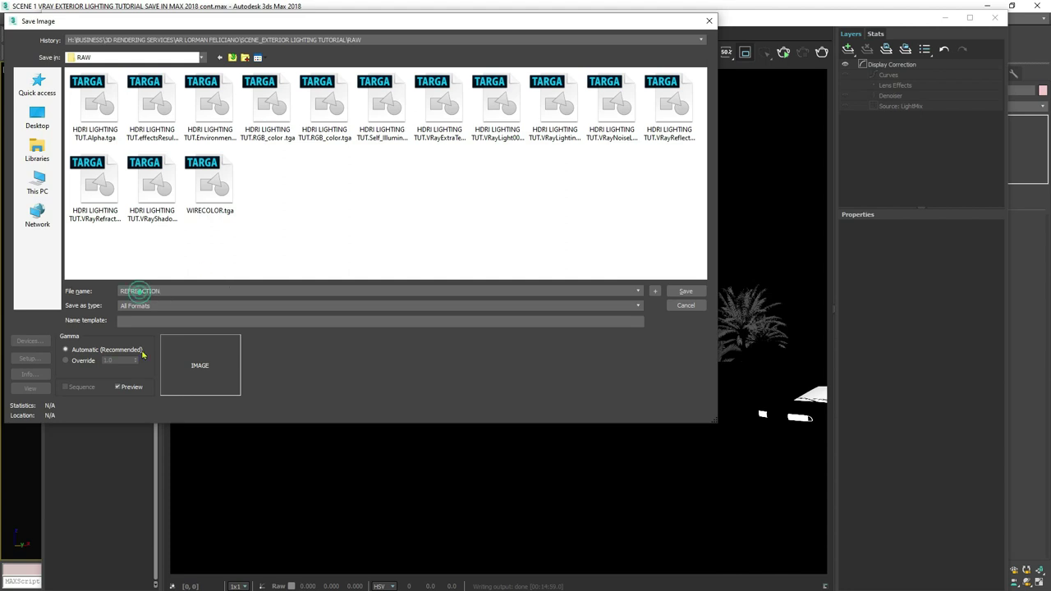
left_click(150, 307)
left_click(143, 407)
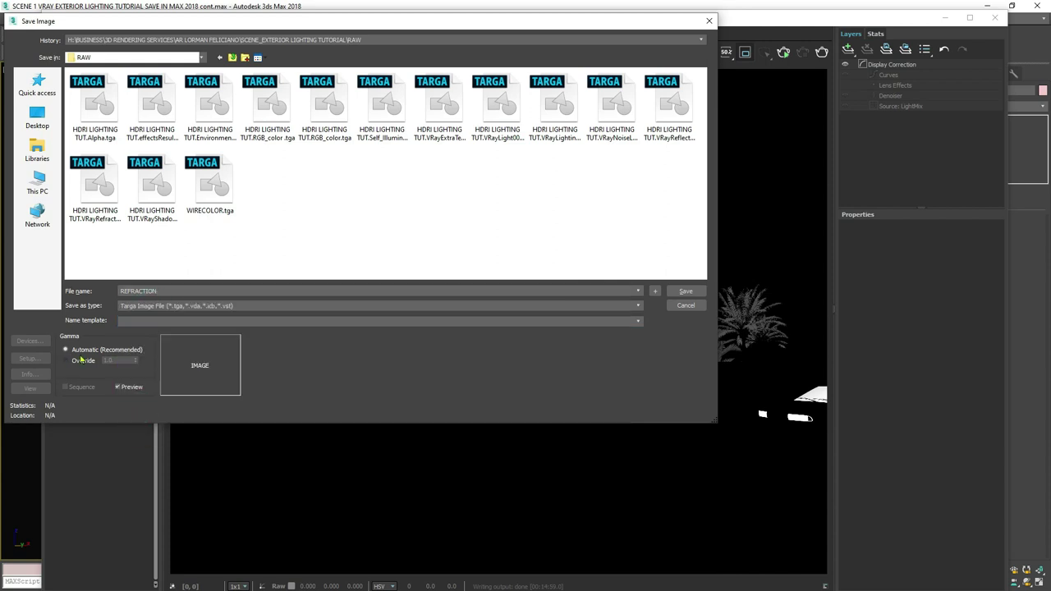
left_click(82, 362)
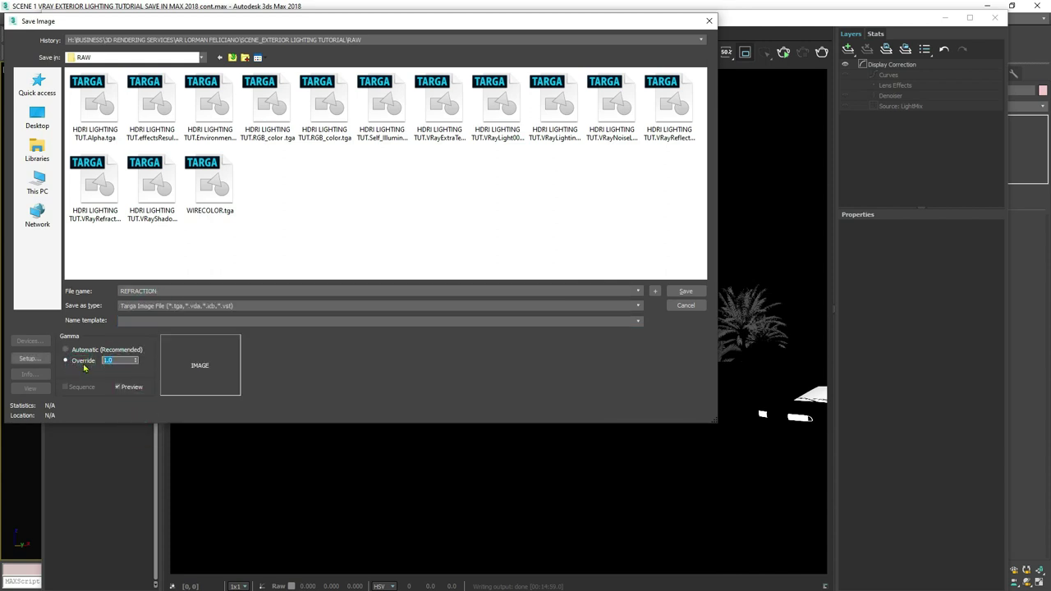
left_click(686, 292)
left_click(450, 283)
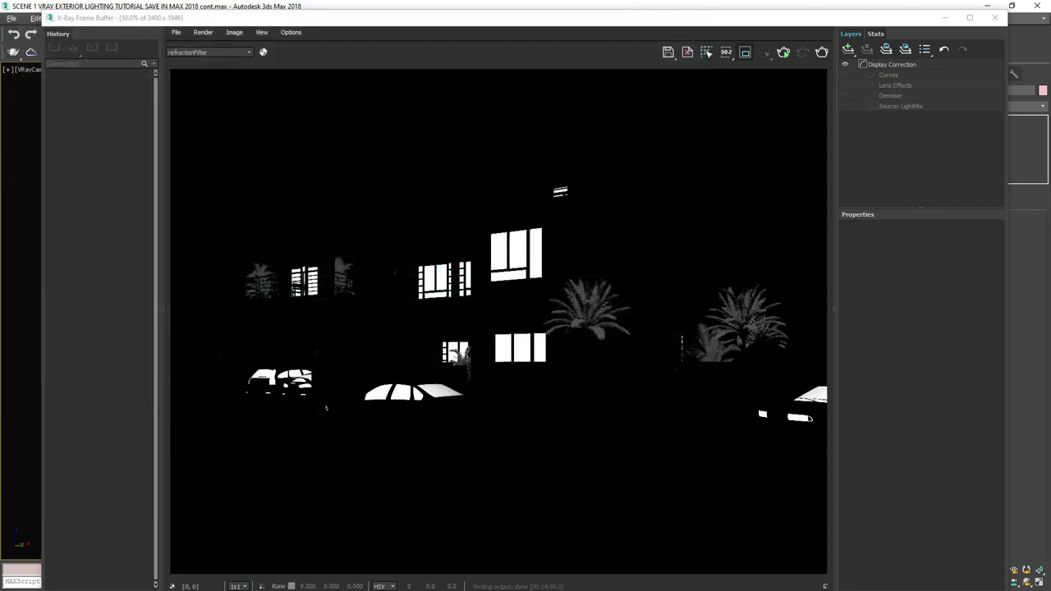
key("super")
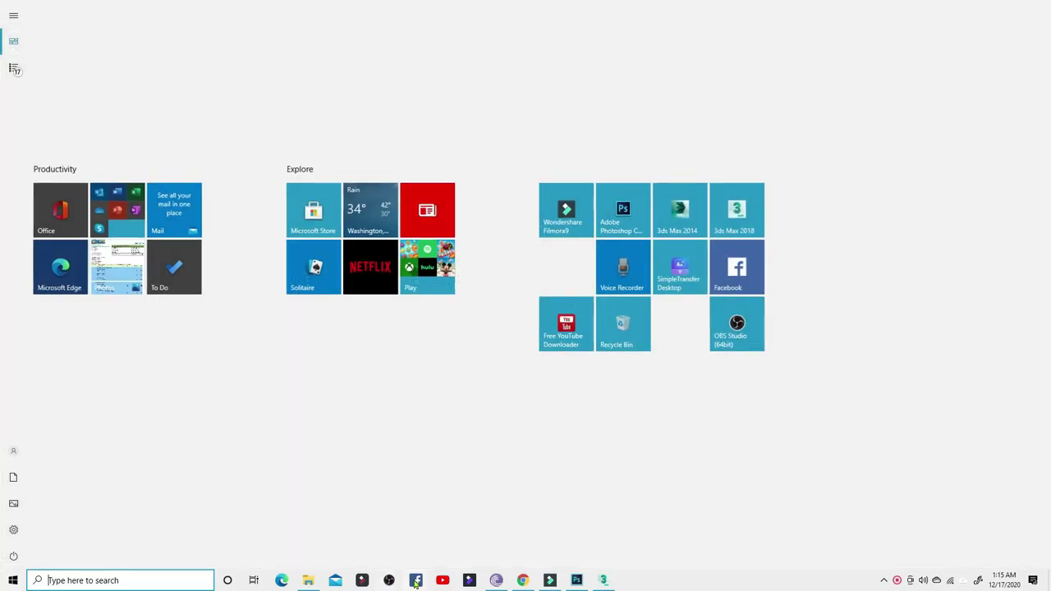
Drag REFRACTION.tga from the RAW folder onto Photoshop's tab bar to open it as a new document.
left_click(308, 579)
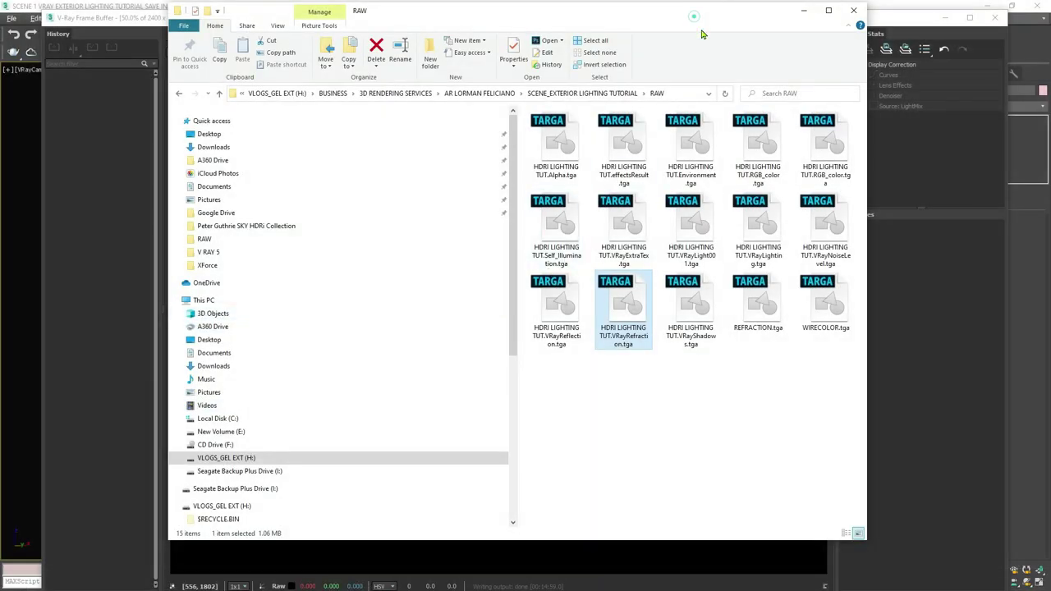
left_click_drag(695, 19, 764, 184)
key("super")
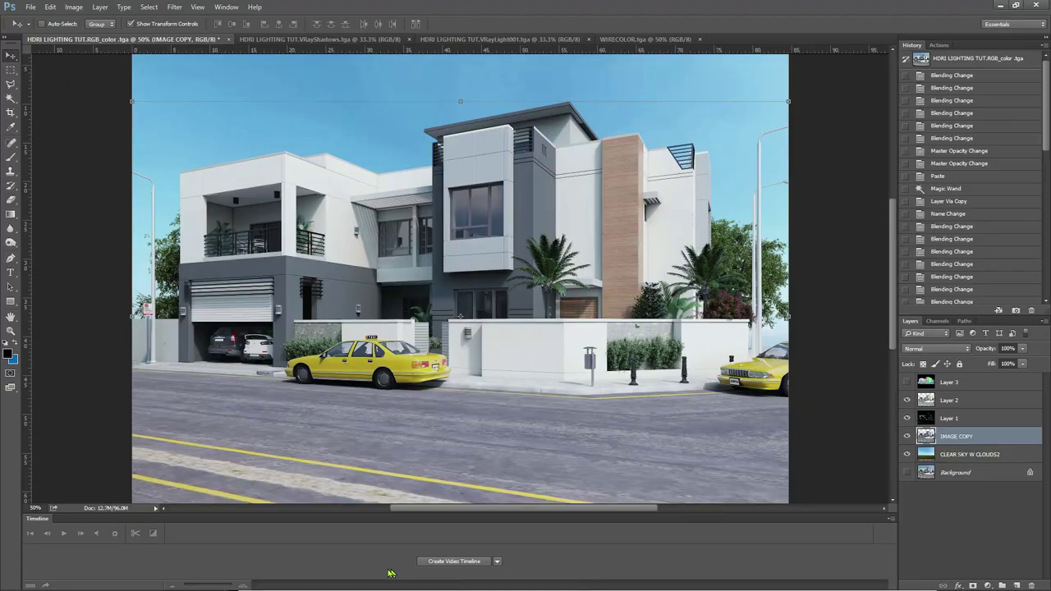
key("super")
left_click(310, 579)
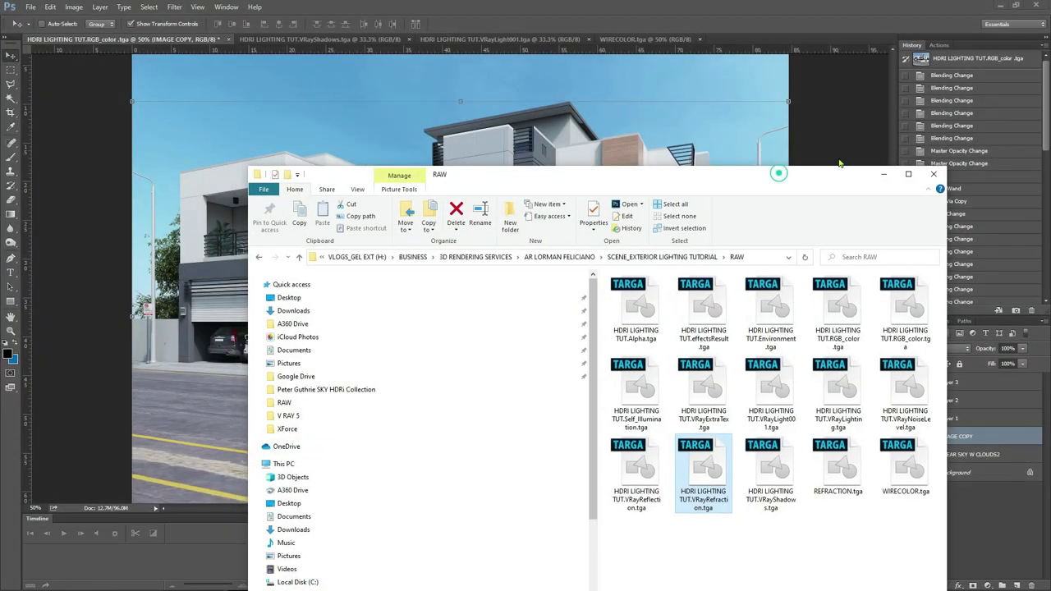
left_click_drag(839, 170, 964, 110)
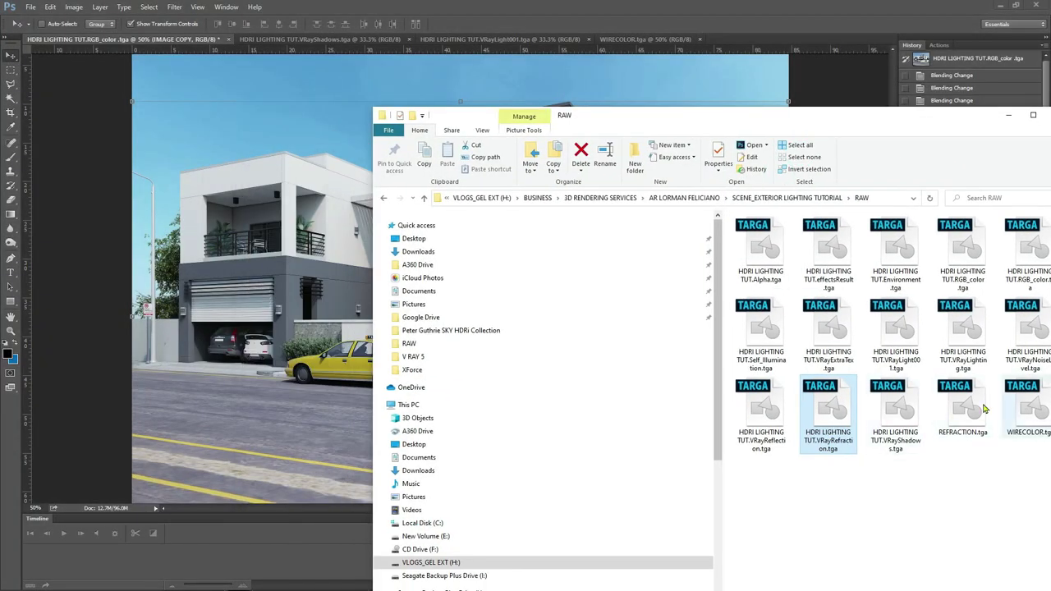
left_click_drag(986, 408, 725, 44)
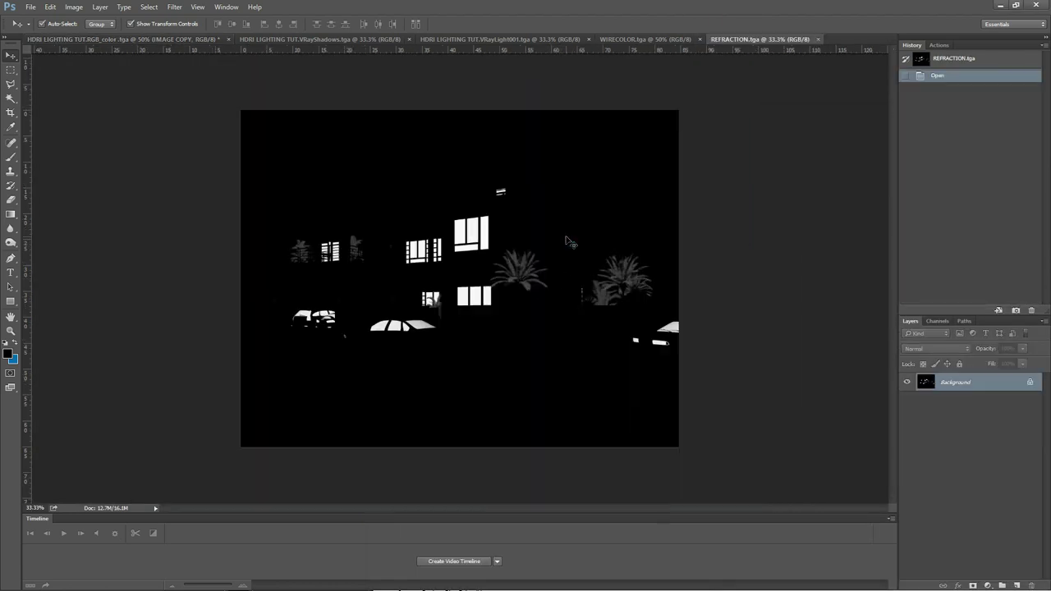
Paste the refraction pass into the RGB_color render, move Layer 4 to the top, and rename it REFRACTION.
key("ctrl+a")
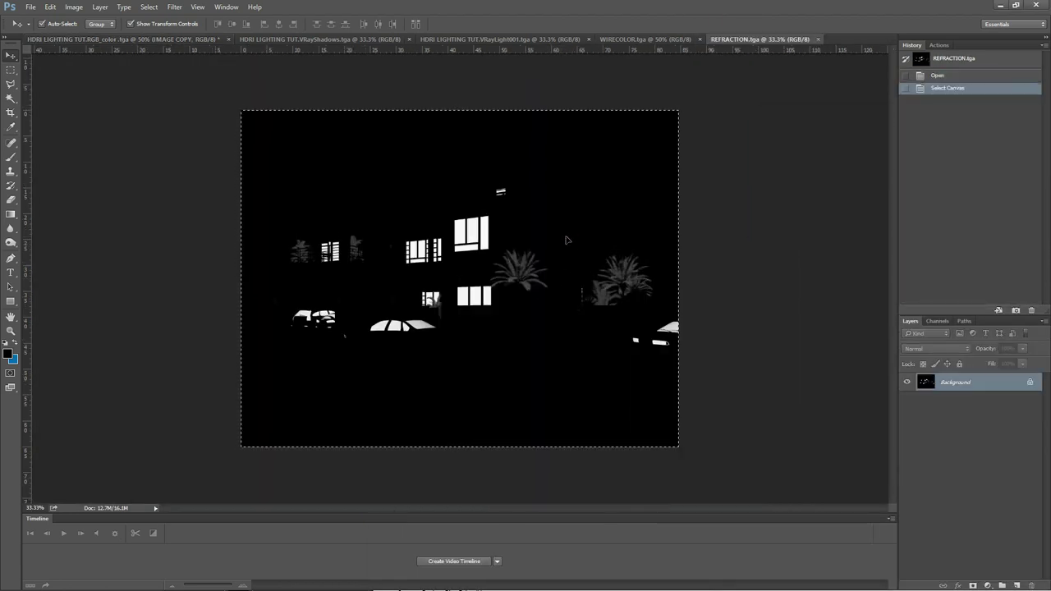
key("ctrl+Tab")
key("ctrl+v")
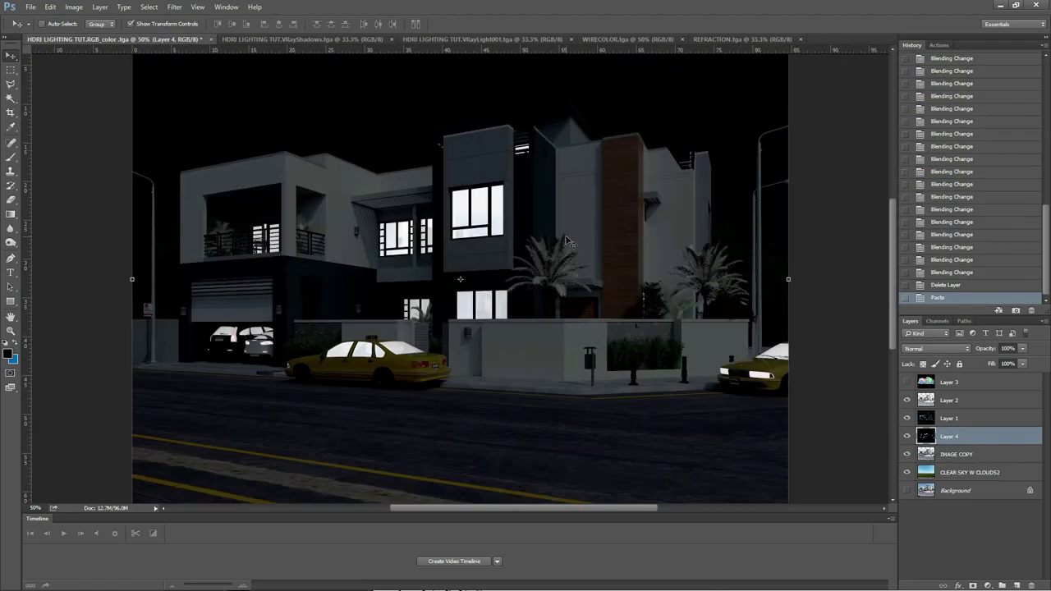
key("ctrl")
left_click_drag(969, 381, 963, 382)
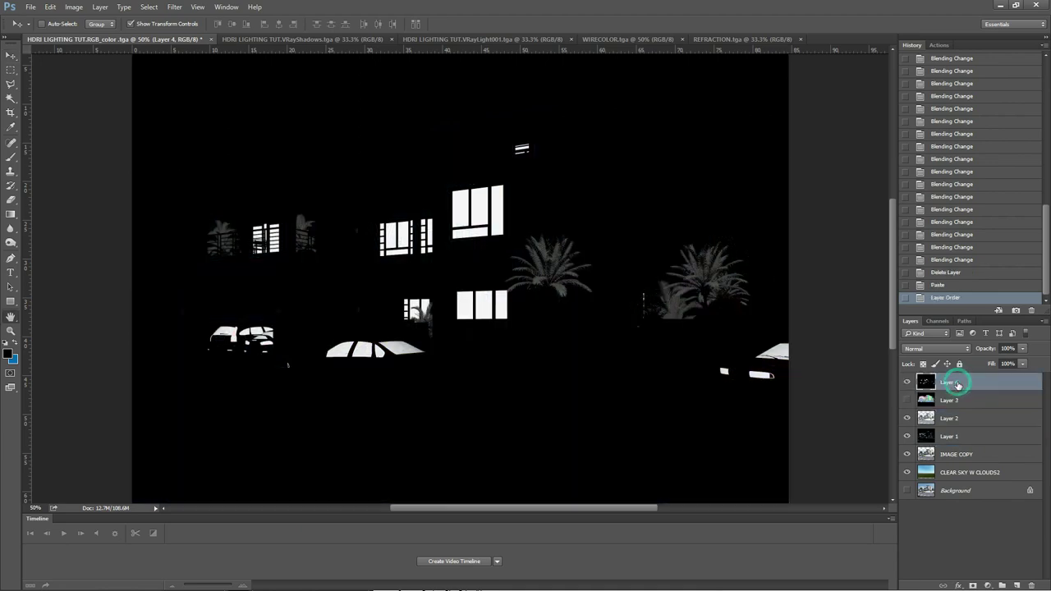
double_click(957, 384)
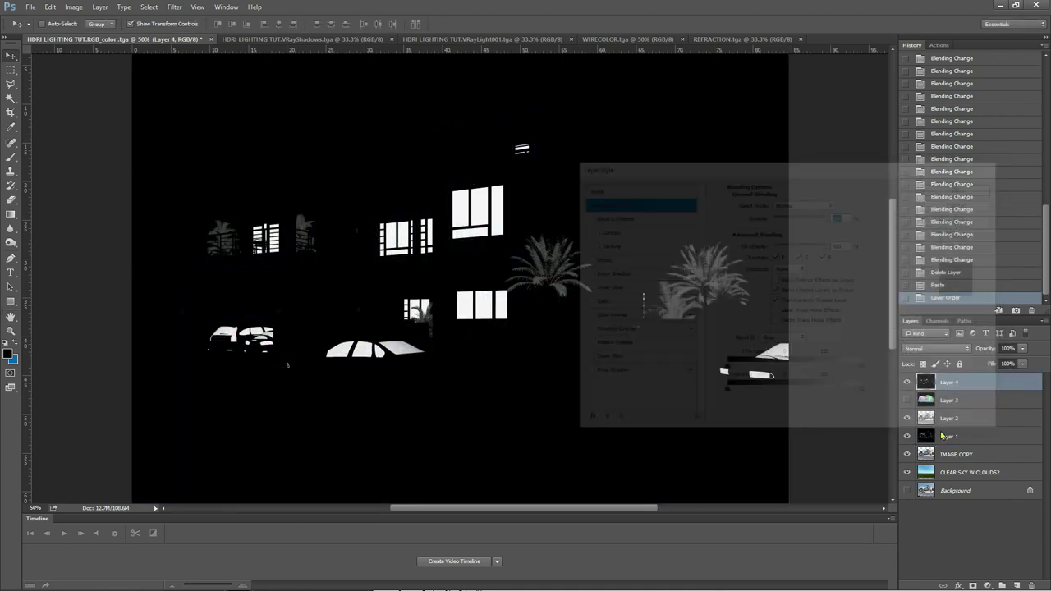
left_click(932, 349)
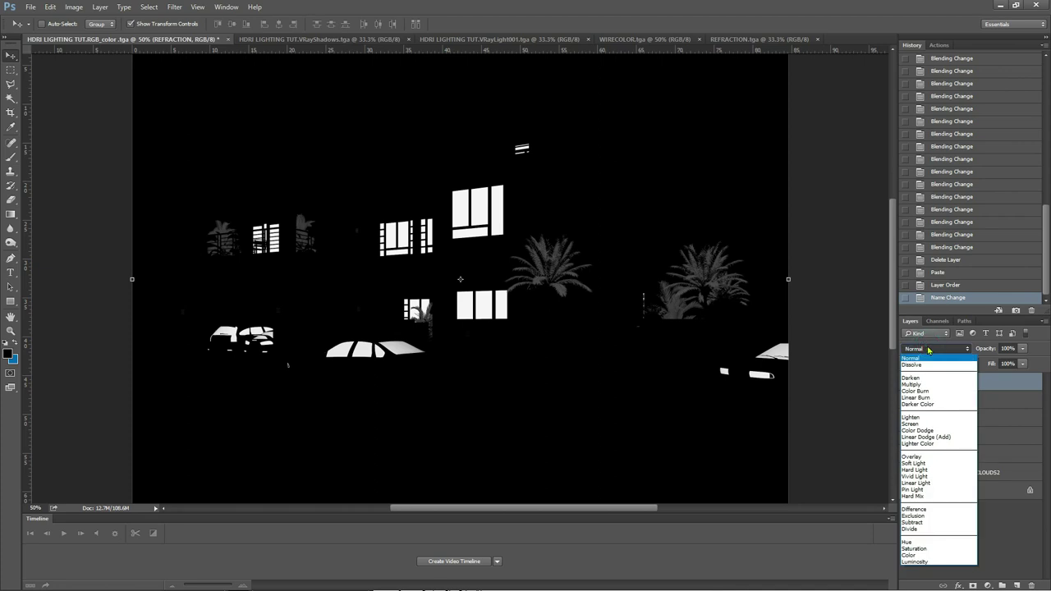
Set the REFRACTION layer to Linear Dodge (Add) blending at 25% opacity.
left_click(952, 438)
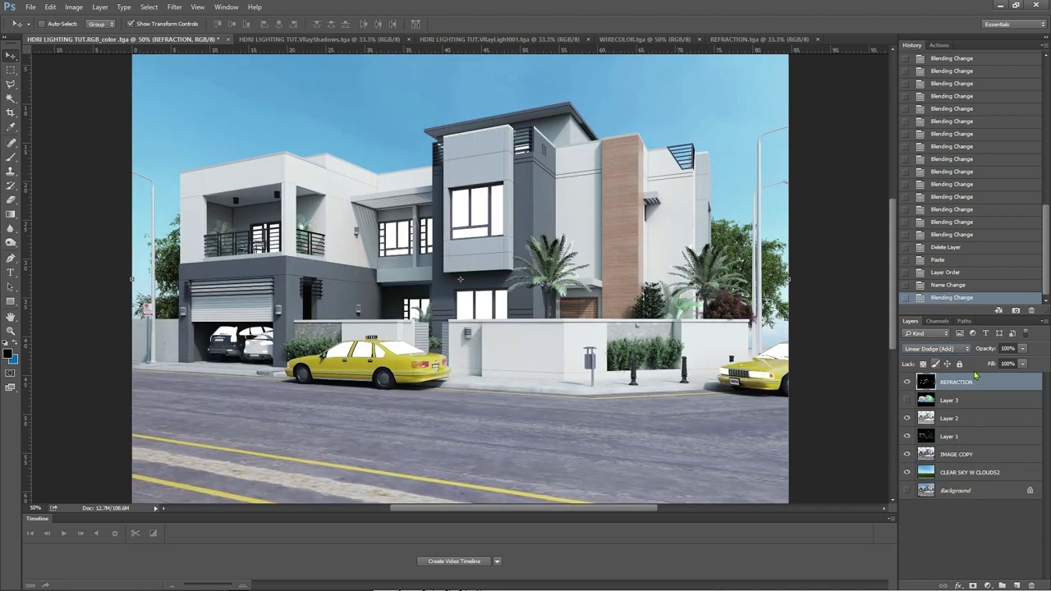
left_click(1024, 350)
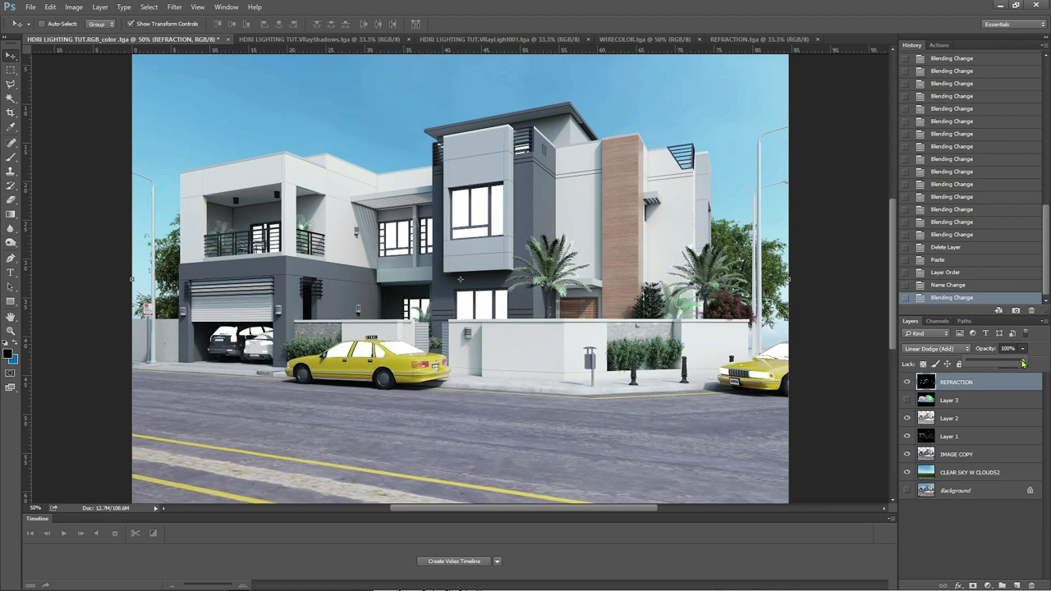
left_click_drag(1023, 363, 982, 363)
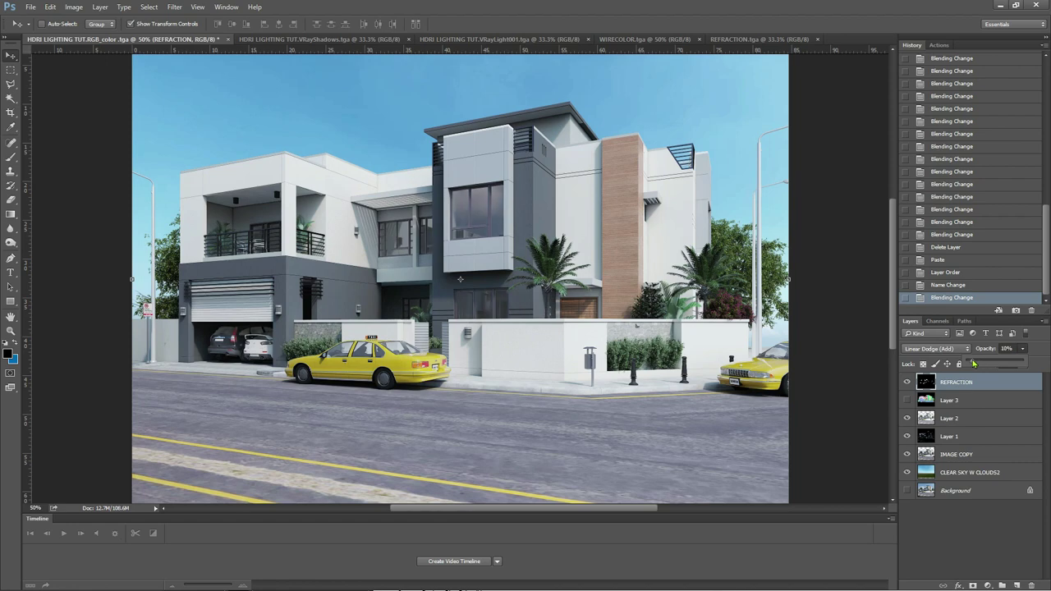
left_click_drag(977, 363, 982, 361)
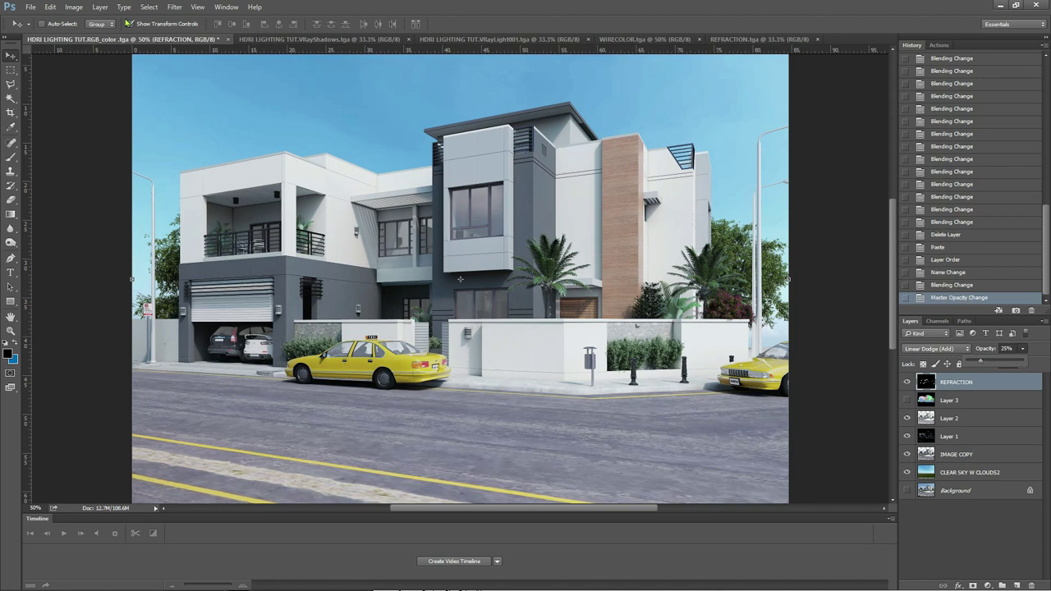
left_click(73, 6)
mouse_move(105, 38)
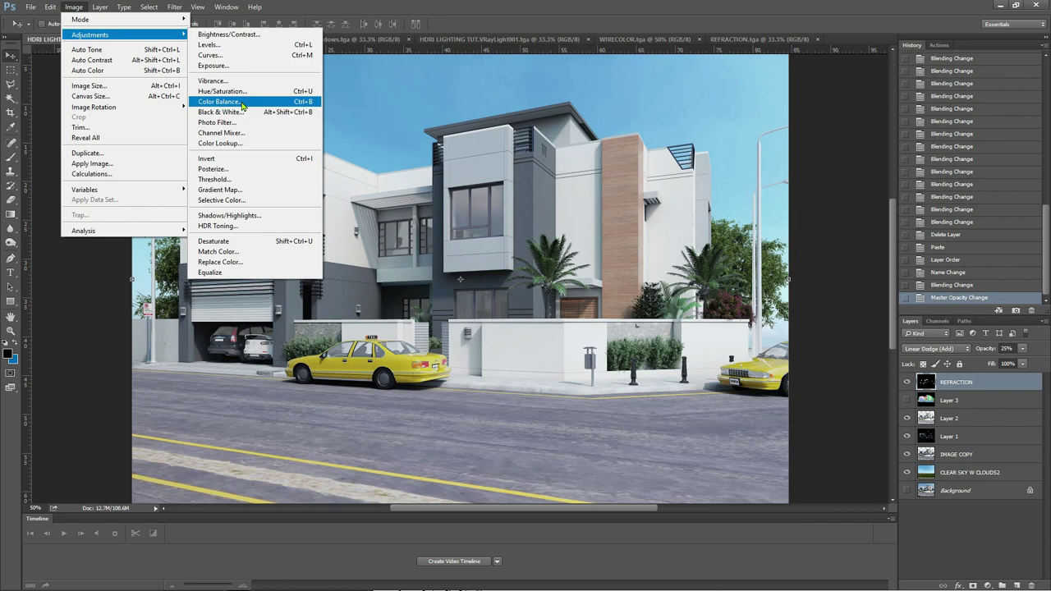
Colorize REFRACTION with Hue/Saturation (hue 218, saturation 31, lightness -71), then lower opacity to 21%.
left_click(240, 91)
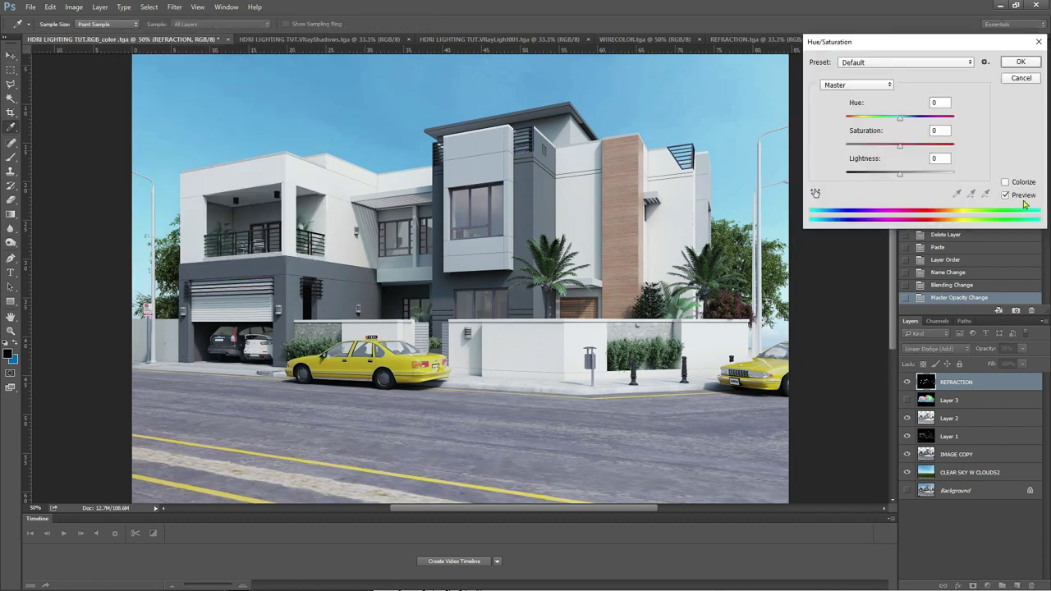
left_click(1021, 184)
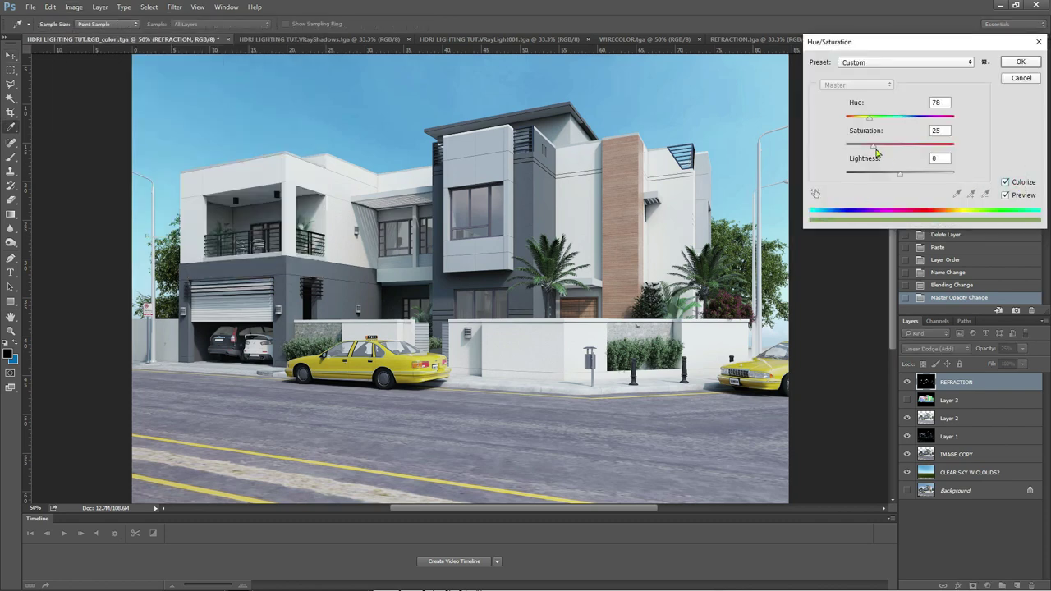
left_click_drag(872, 146, 863, 171)
left_click_drag(934, 146, 873, 146)
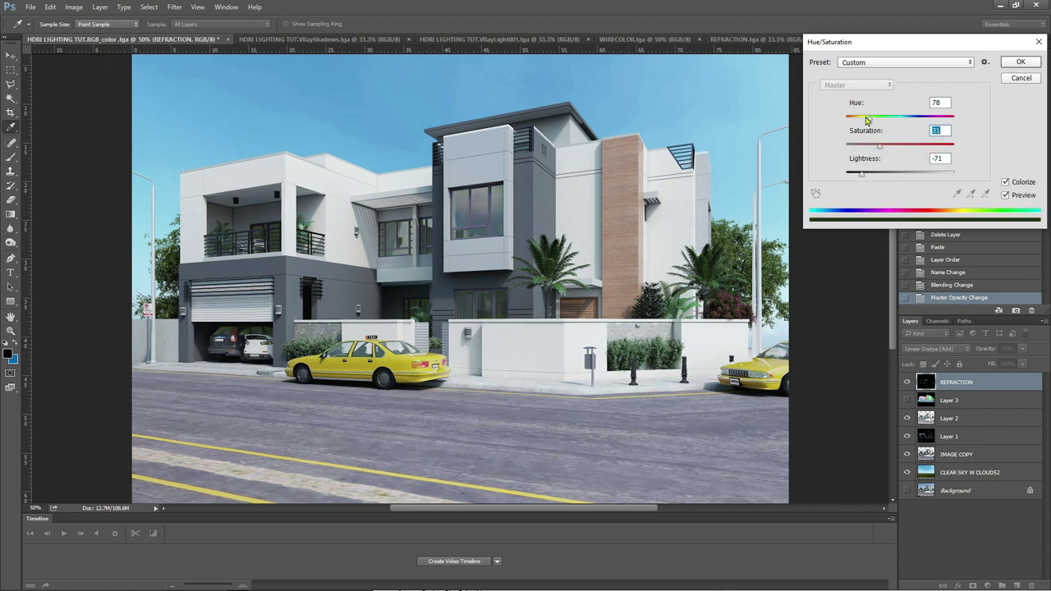
mouse_move(872, 123)
left_mouse_down()
mouse_move(859, 124)
mouse_move(908, 121)
mouse_move(858, 129)
mouse_move(919, 133)
mouse_move(874, 138)
left_mouse_up()
key("Return")
left_click(1022, 348)
left_click_drag(1003, 359, 1001, 359)
left_click(636, 207)
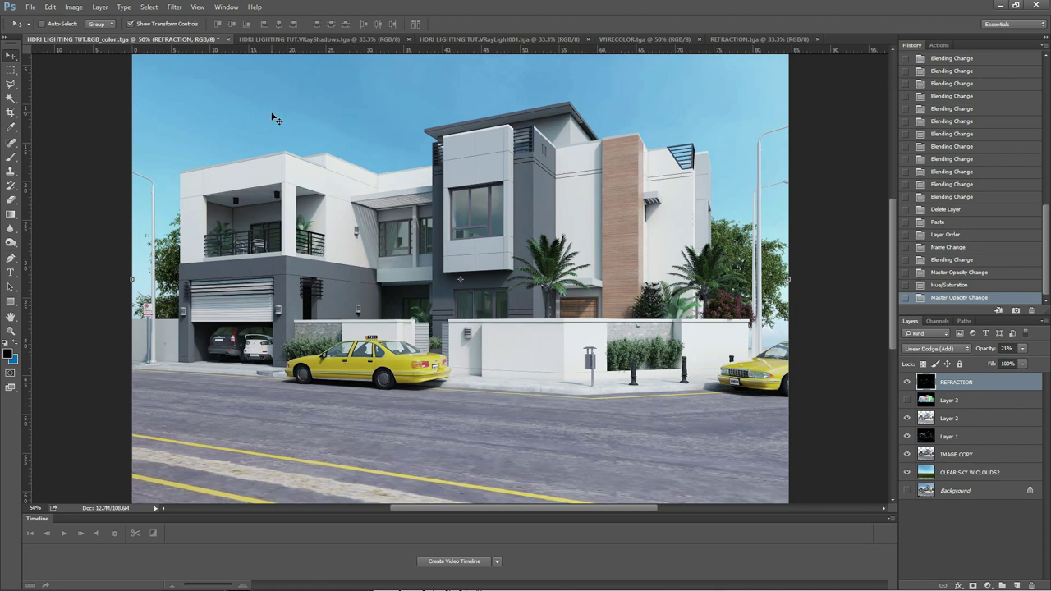
Apply Levels to REFRACTION with input black 51, midtone 0.57 and white 145.
left_click(73, 6)
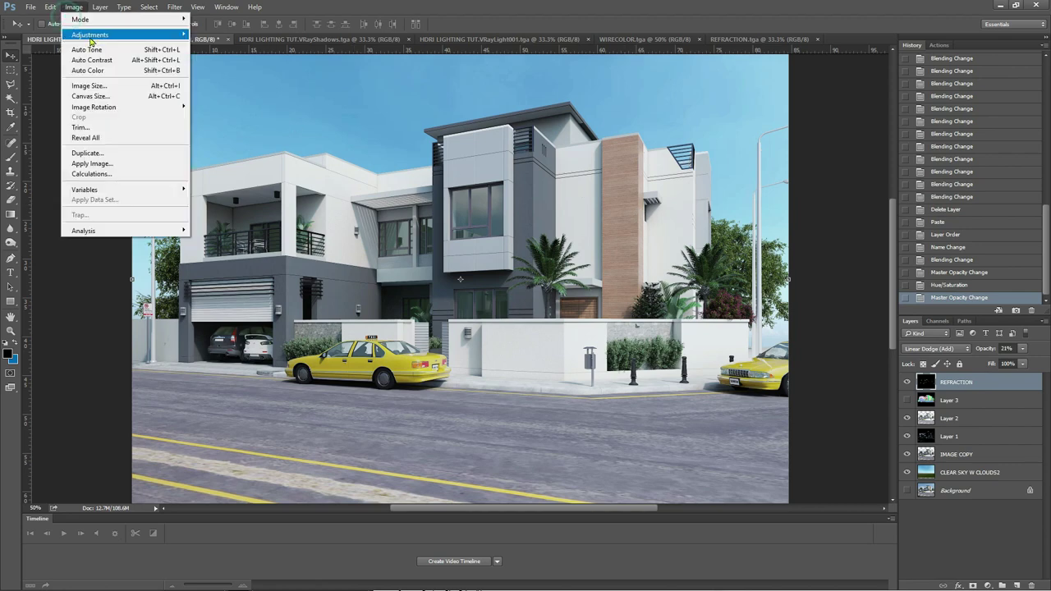
mouse_move(136, 36)
left_click(207, 46)
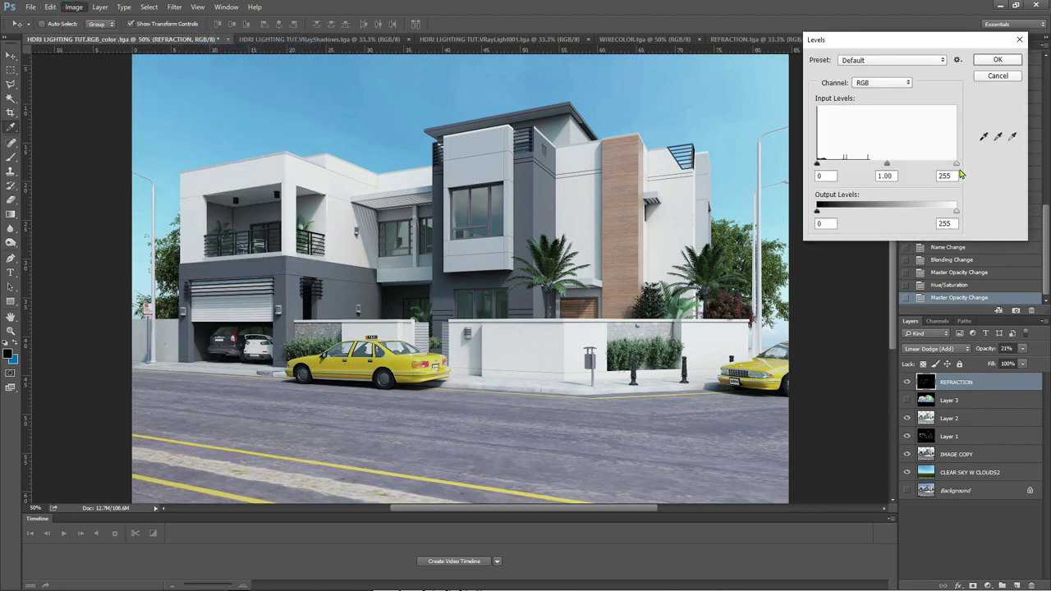
left_click_drag(957, 167, 898, 167)
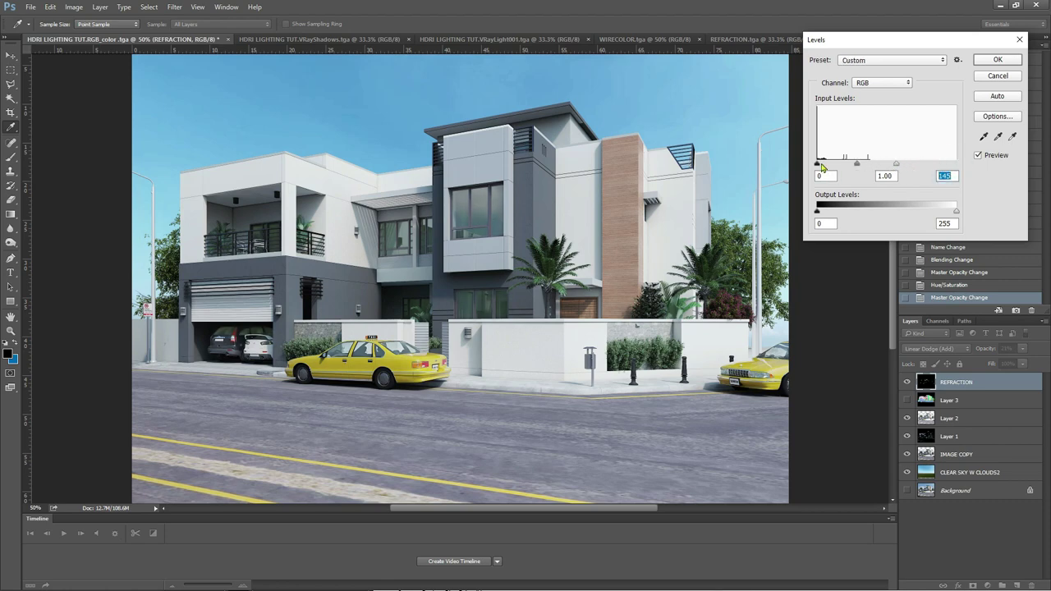
left_click_drag(822, 167, 879, 166)
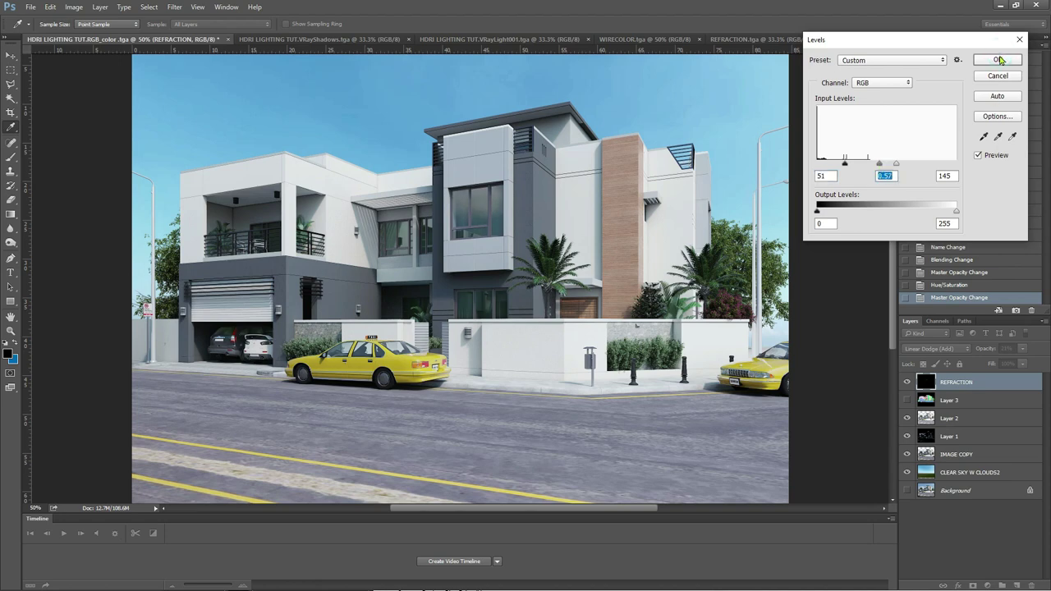
left_click(998, 59)
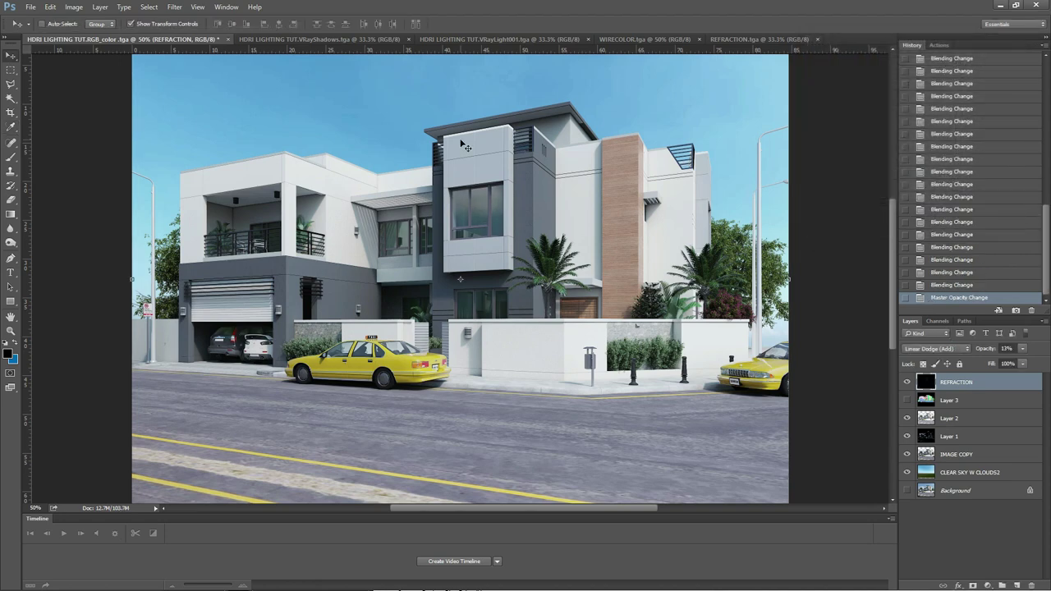